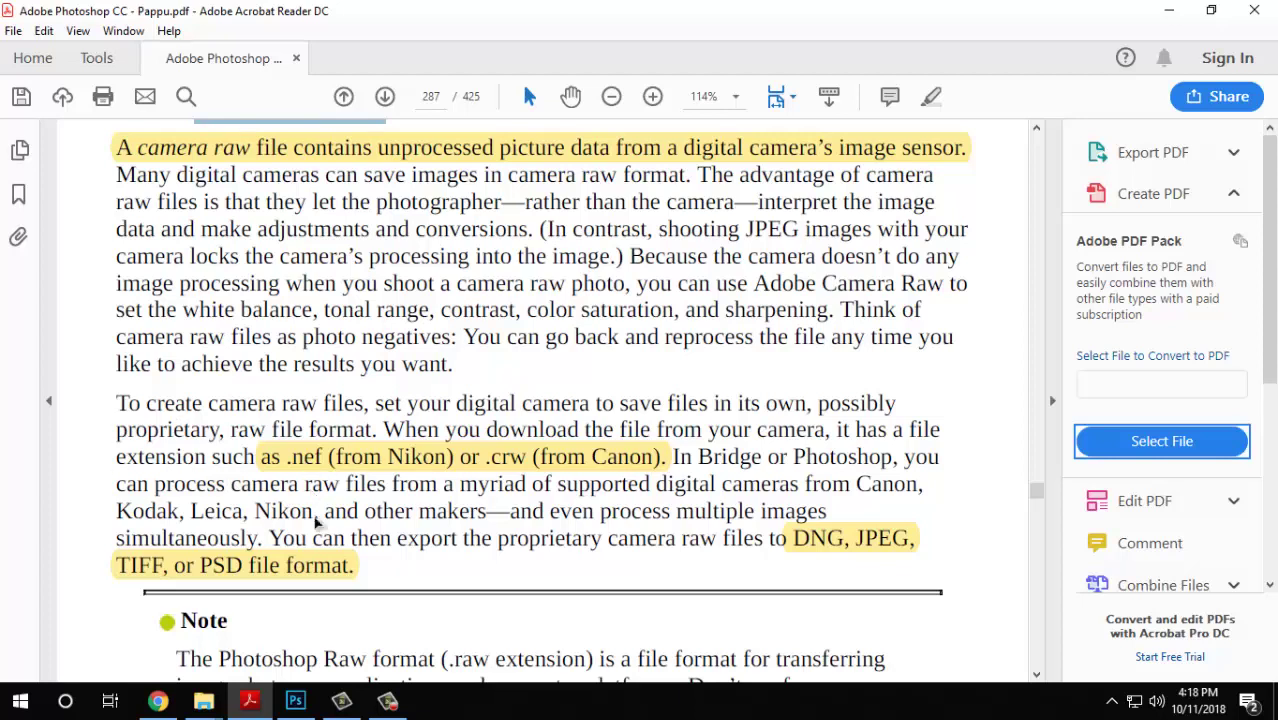
pyautogui.click(386, 703)
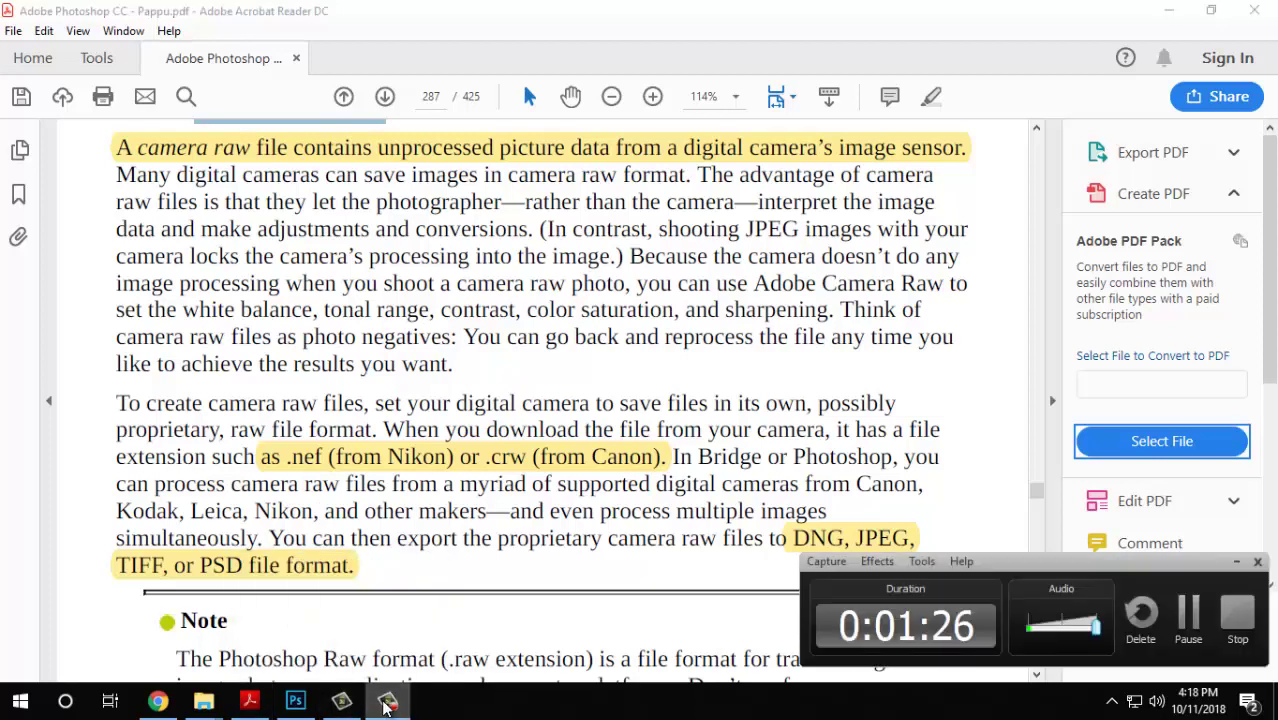
pyautogui.click(386, 703)
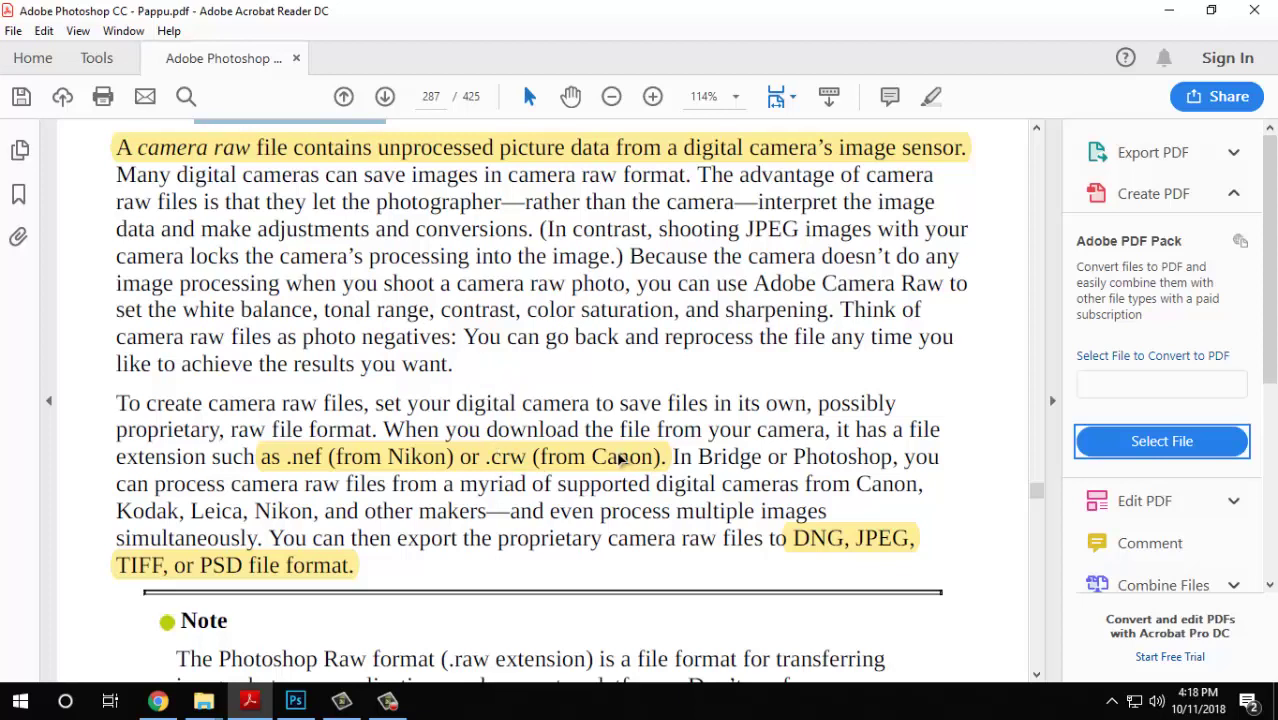
# Read through the PDF section on camera raw files, export formats and processing files in Camera Raw.
pyautogui.scroll(-5, 615, 453)
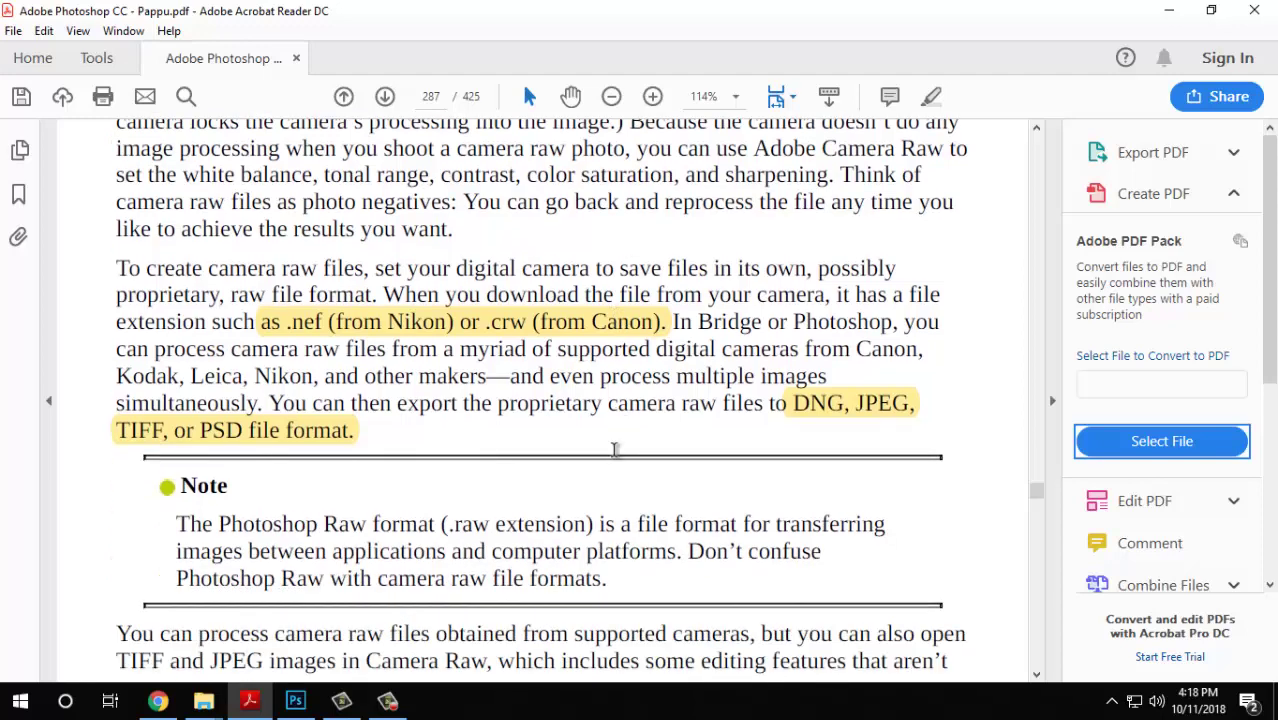
pyautogui.scroll(-2, 534, 205)
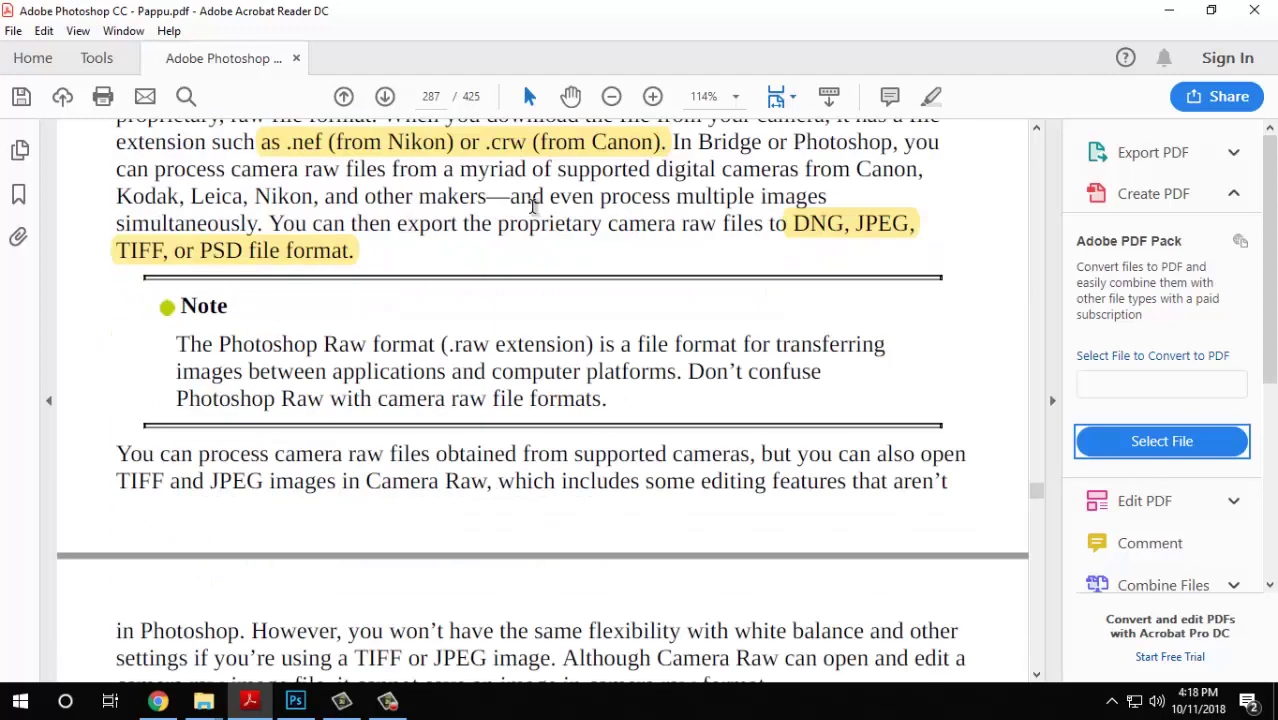
pyautogui.moveTo(310, 223); pyautogui.dragTo(770, 226)
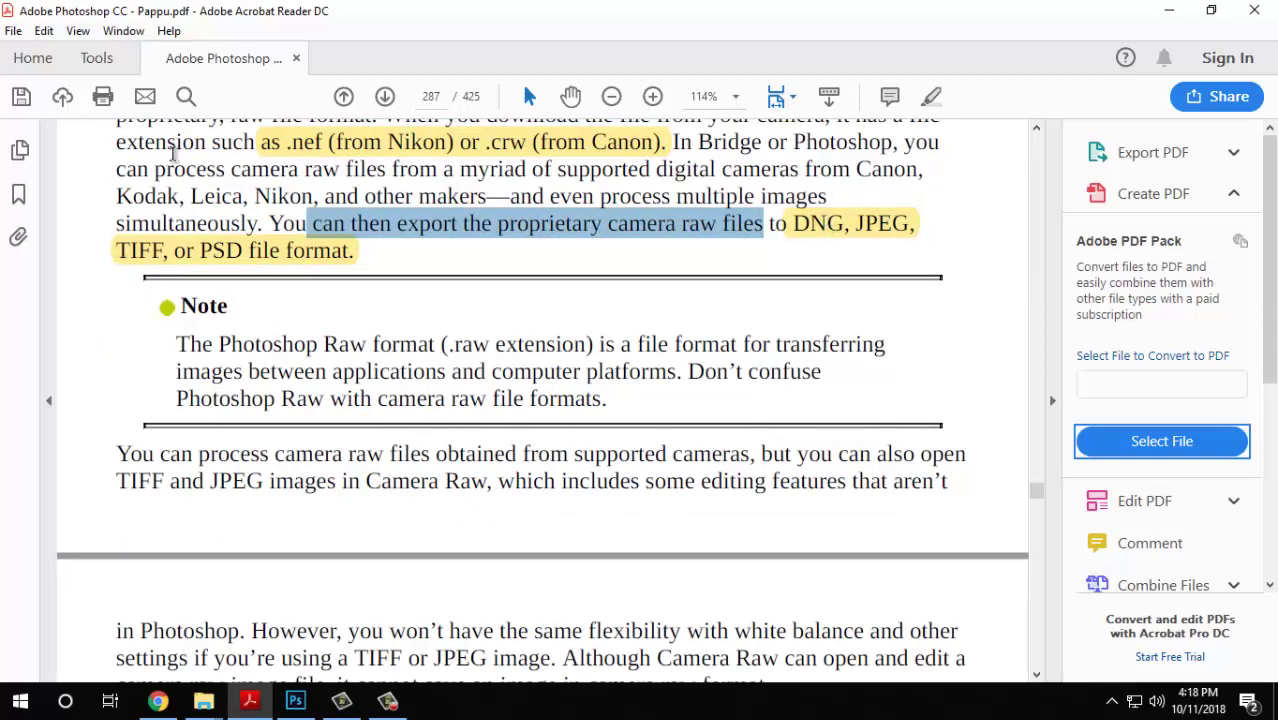
pyautogui.click(458, 273)
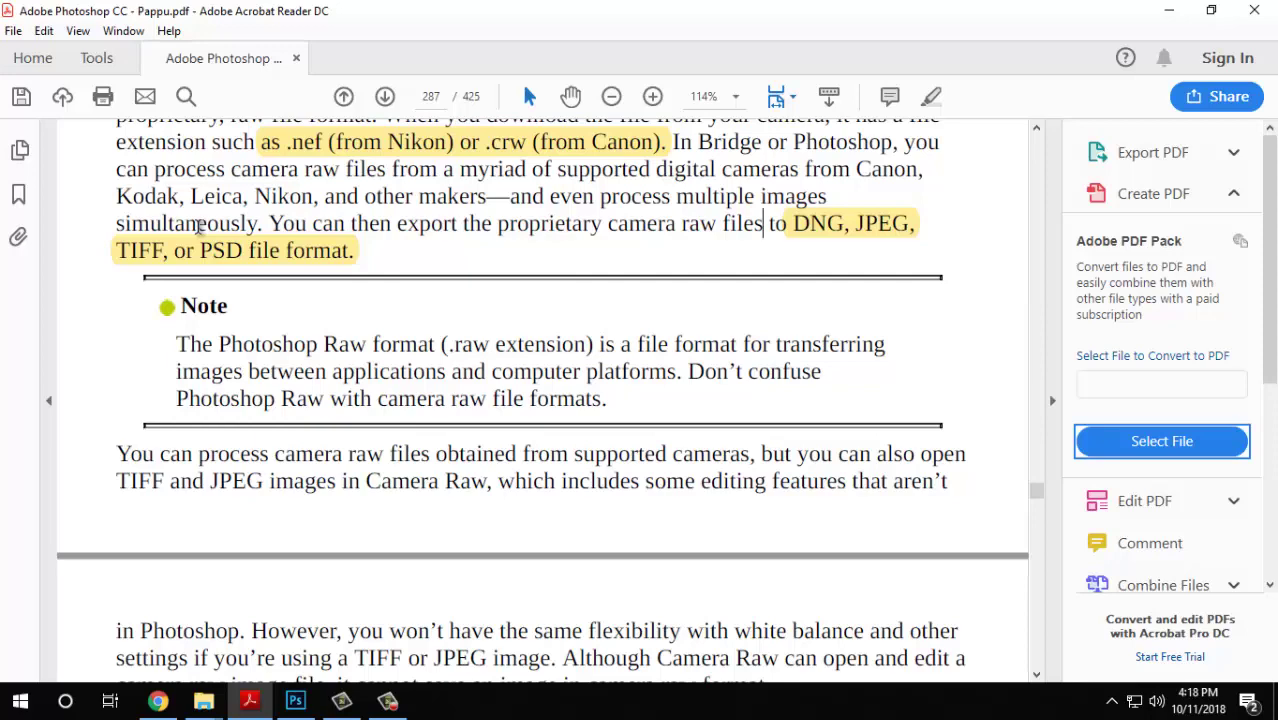
pyautogui.scroll(2, 210, 235)
pyautogui.scroll(-6, 388, 224)
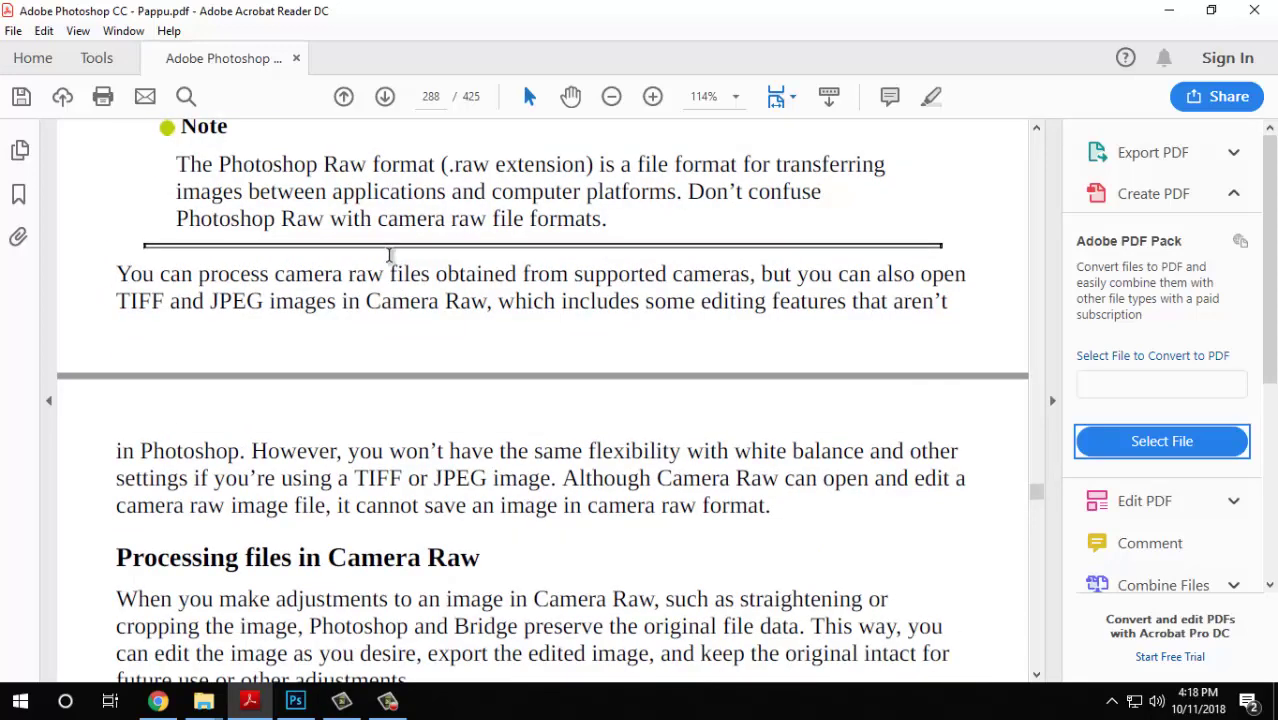
pyautogui.scroll(-20, 395, 219)
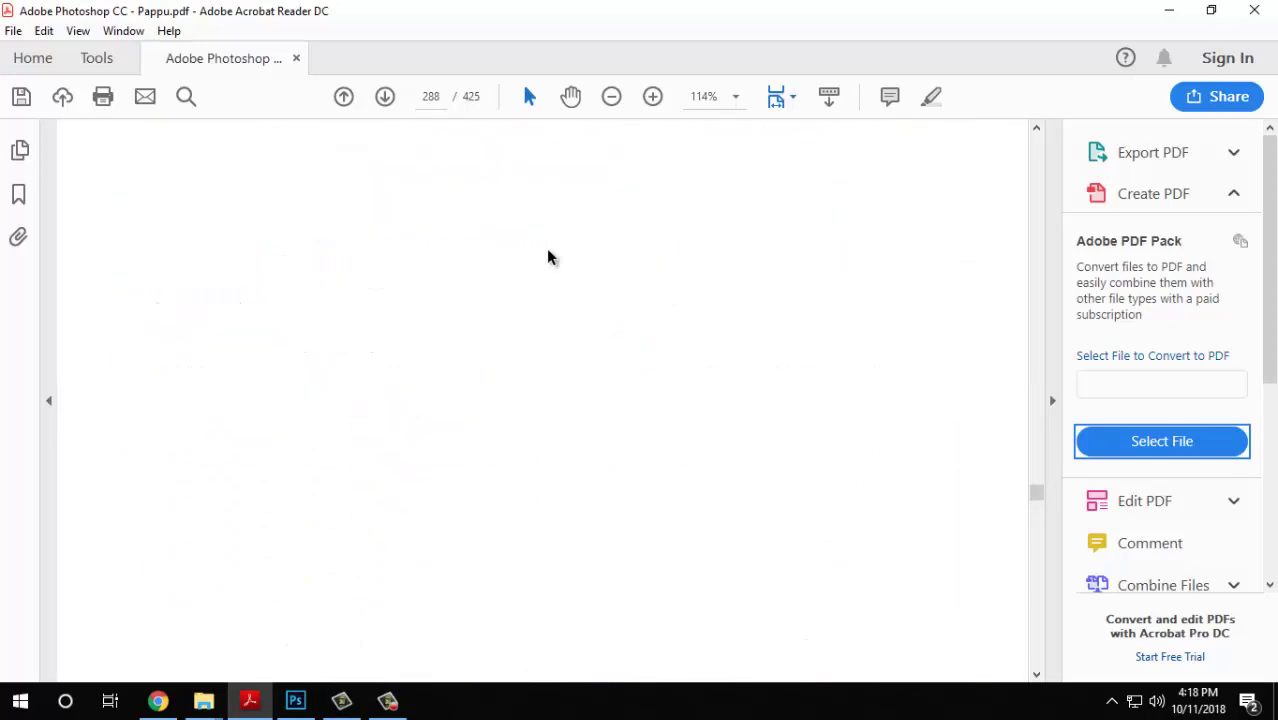
pyautogui.scroll(-20, 549, 260)
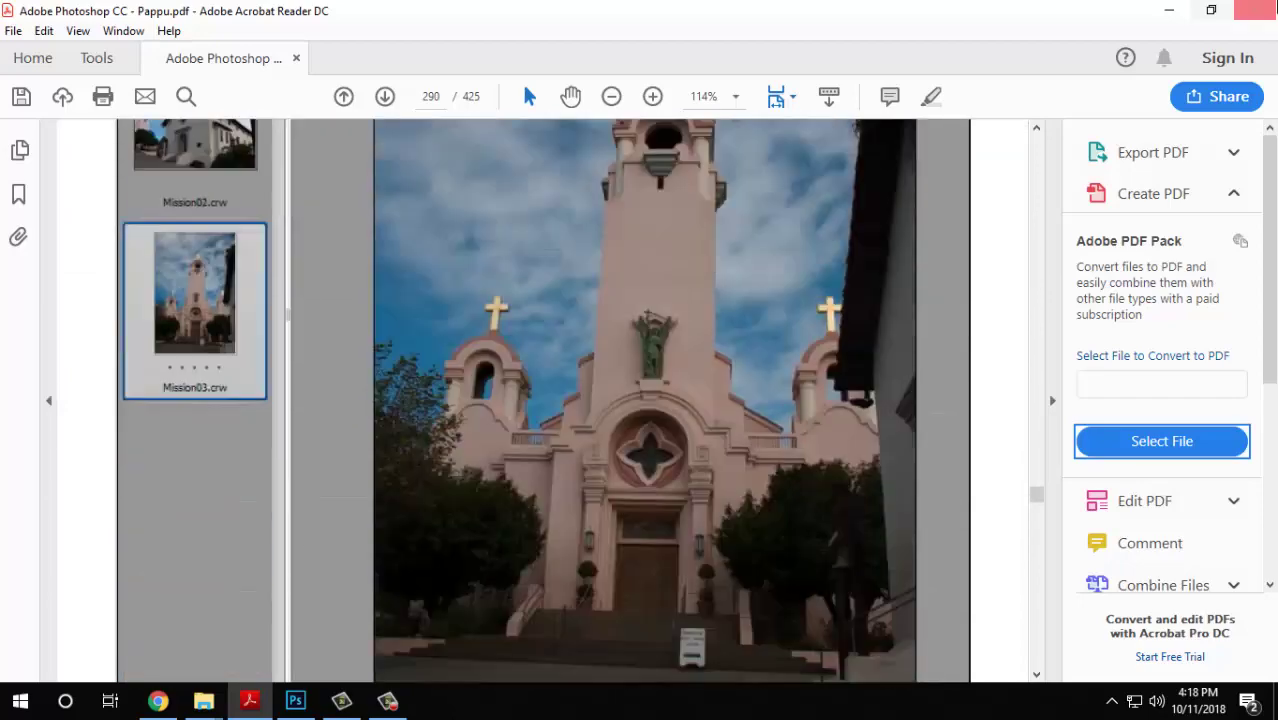
# Switch to Photoshop and open Mission01.crw from the Mission folder inside Lesson 12 in Camera Raw.
pyautogui.click(1168, 10)
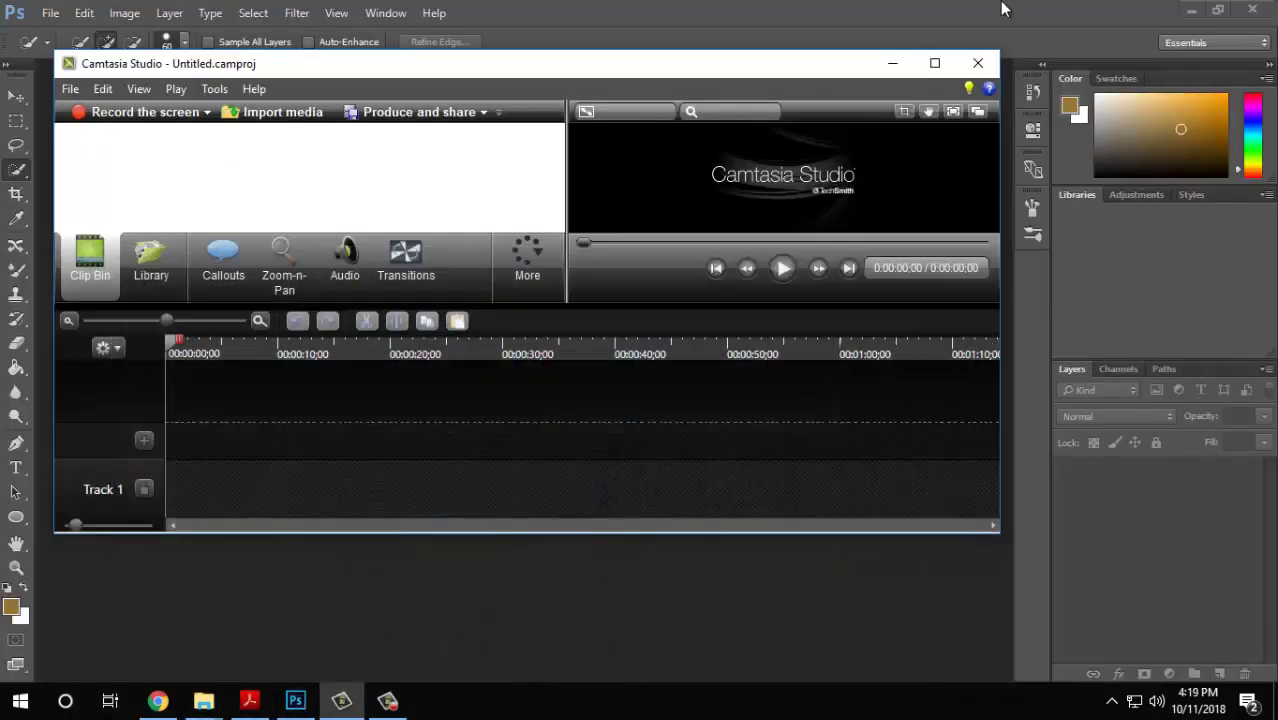
pyautogui.click(905, 63)
pyautogui.click(50, 13)
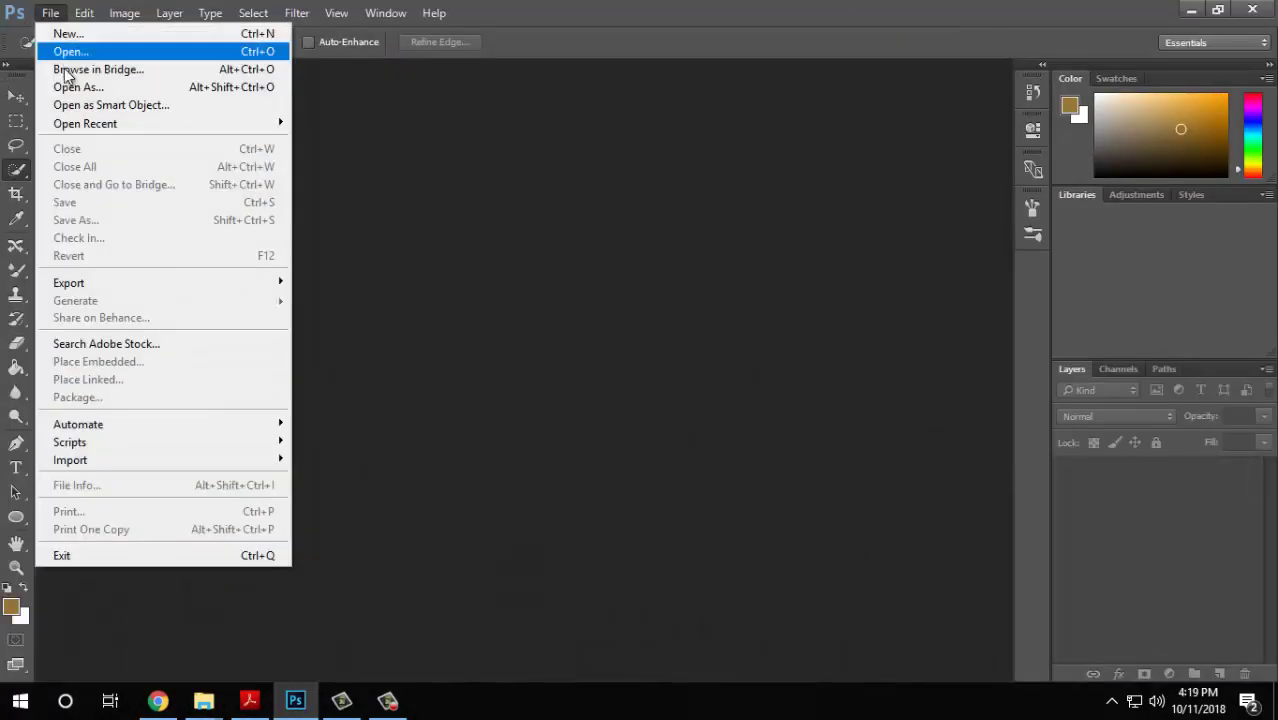
pyautogui.click(62, 52)
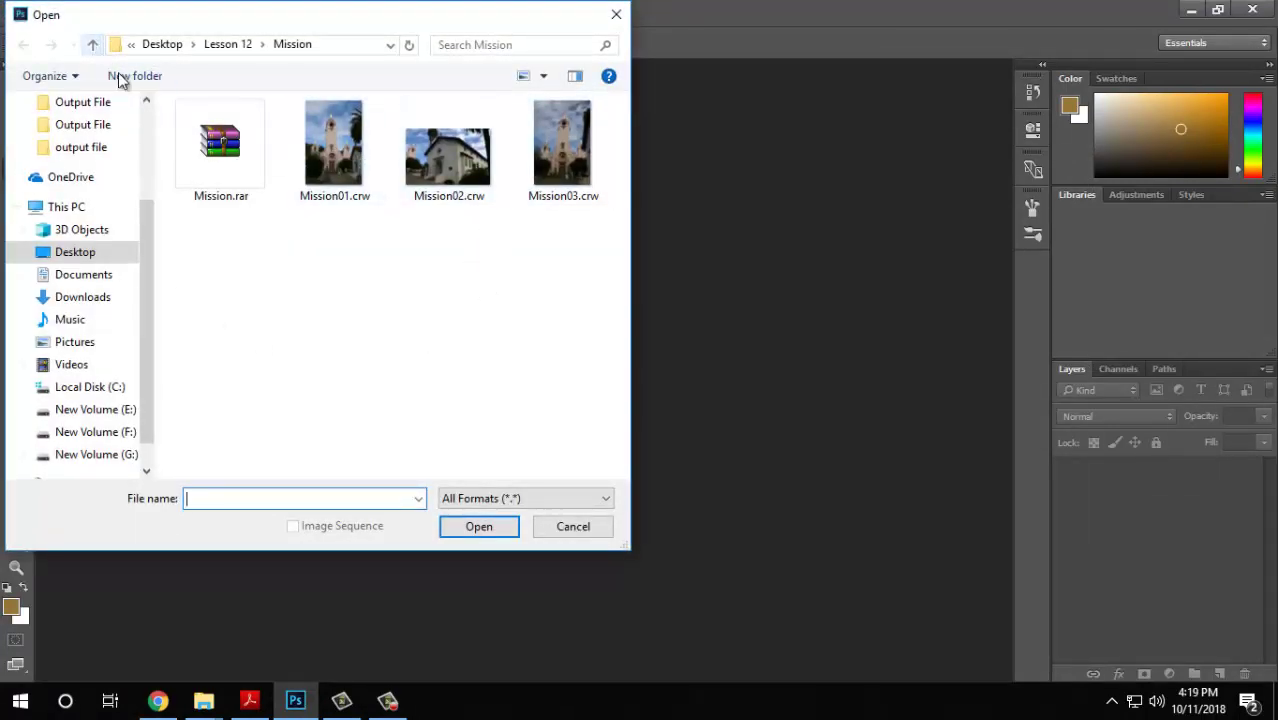
pyautogui.click(92, 44)
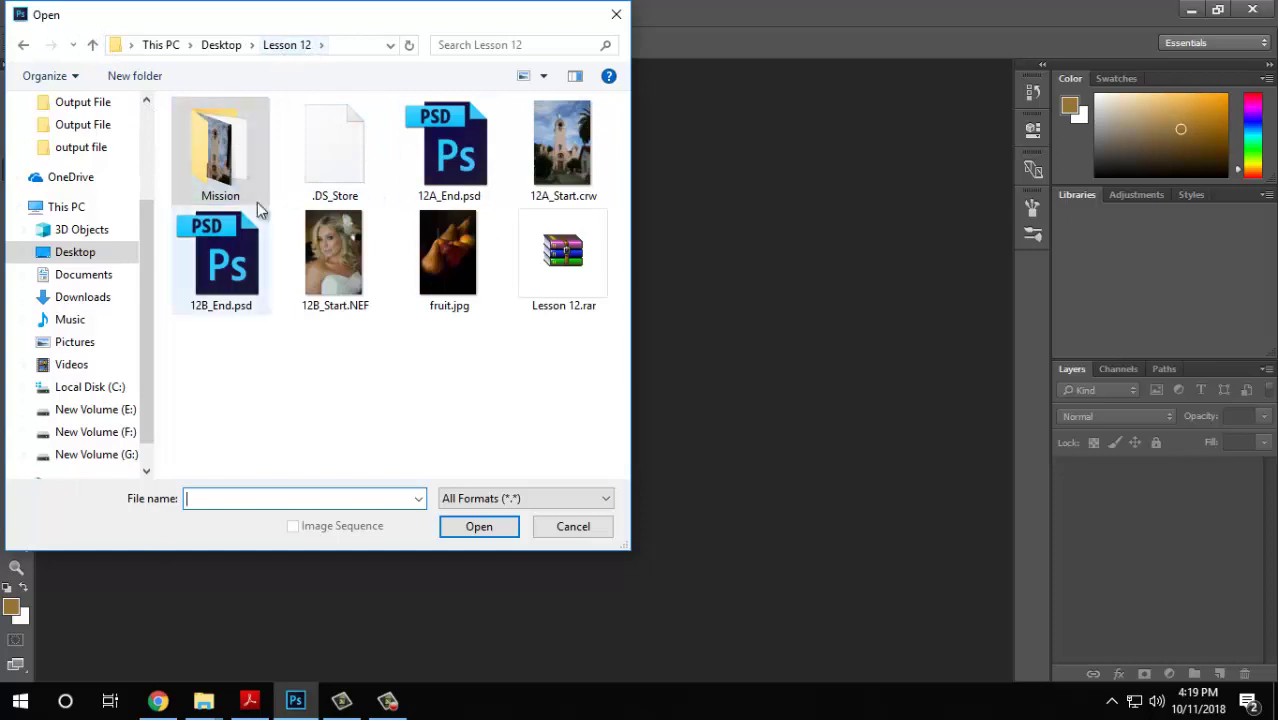
pyautogui.click(224, 172)
pyautogui.doubleClick(220, 172)
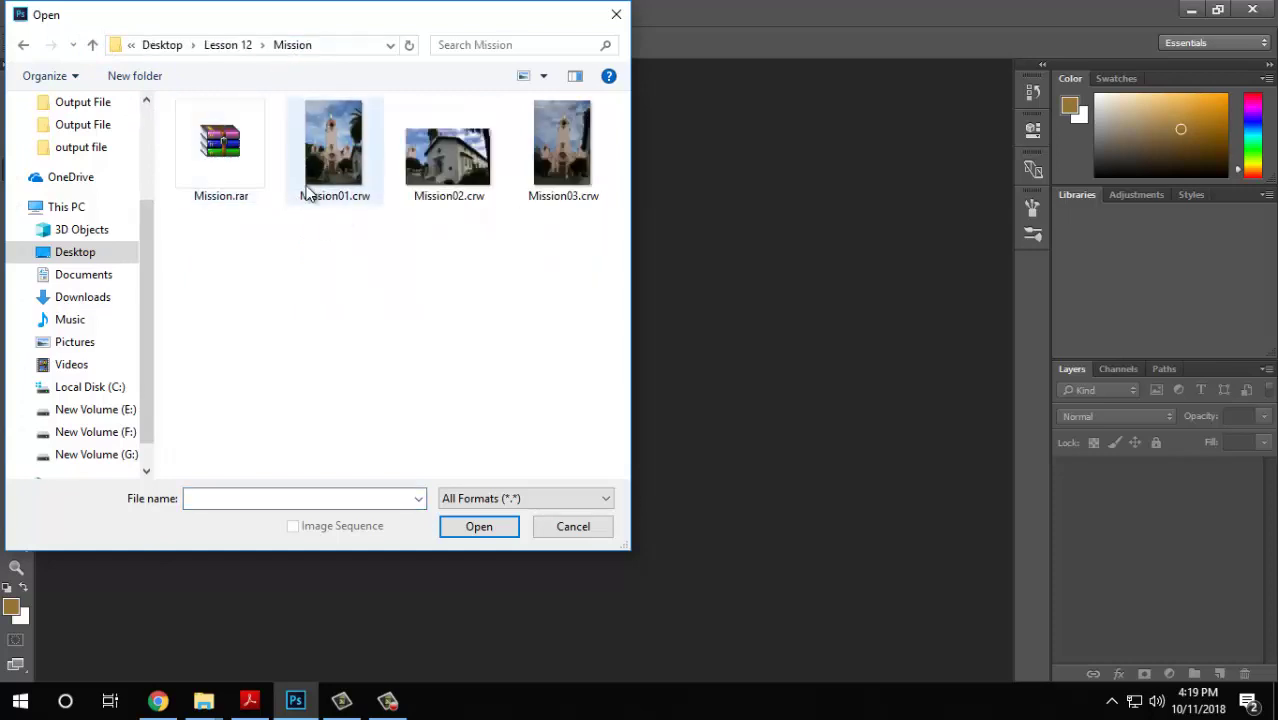
pyautogui.click(368, 166)
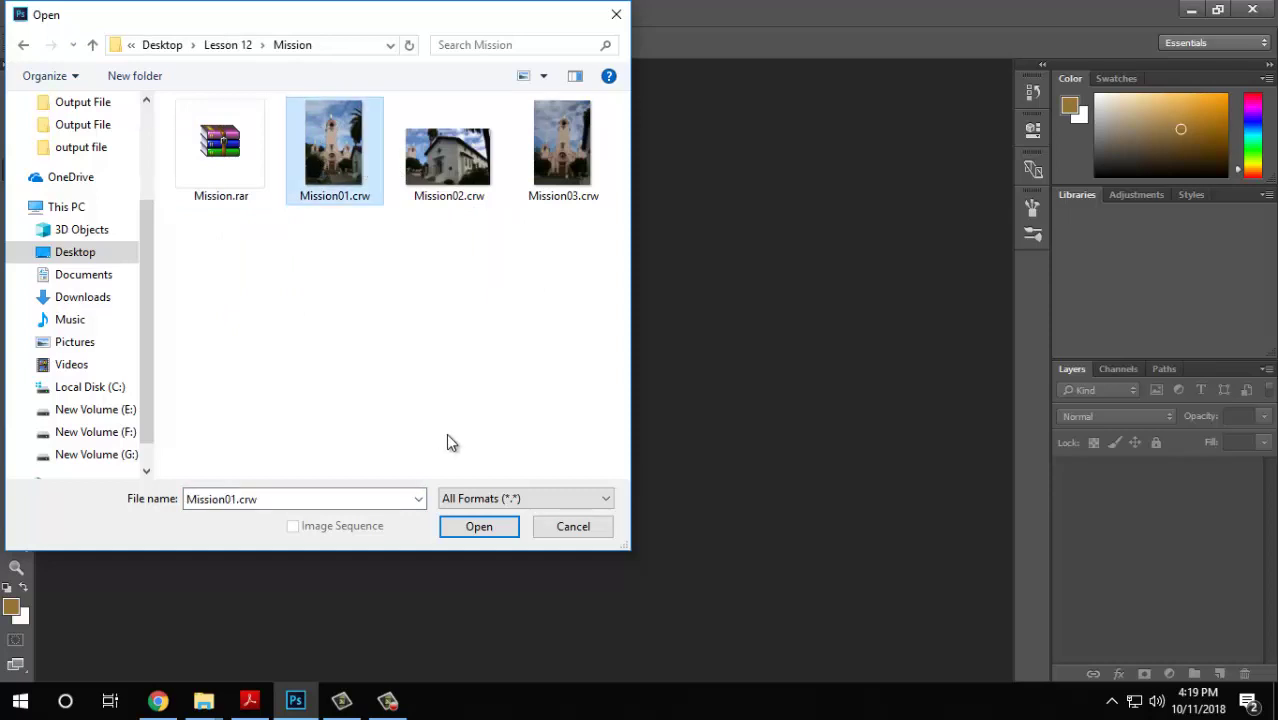
pyautogui.click(462, 527)
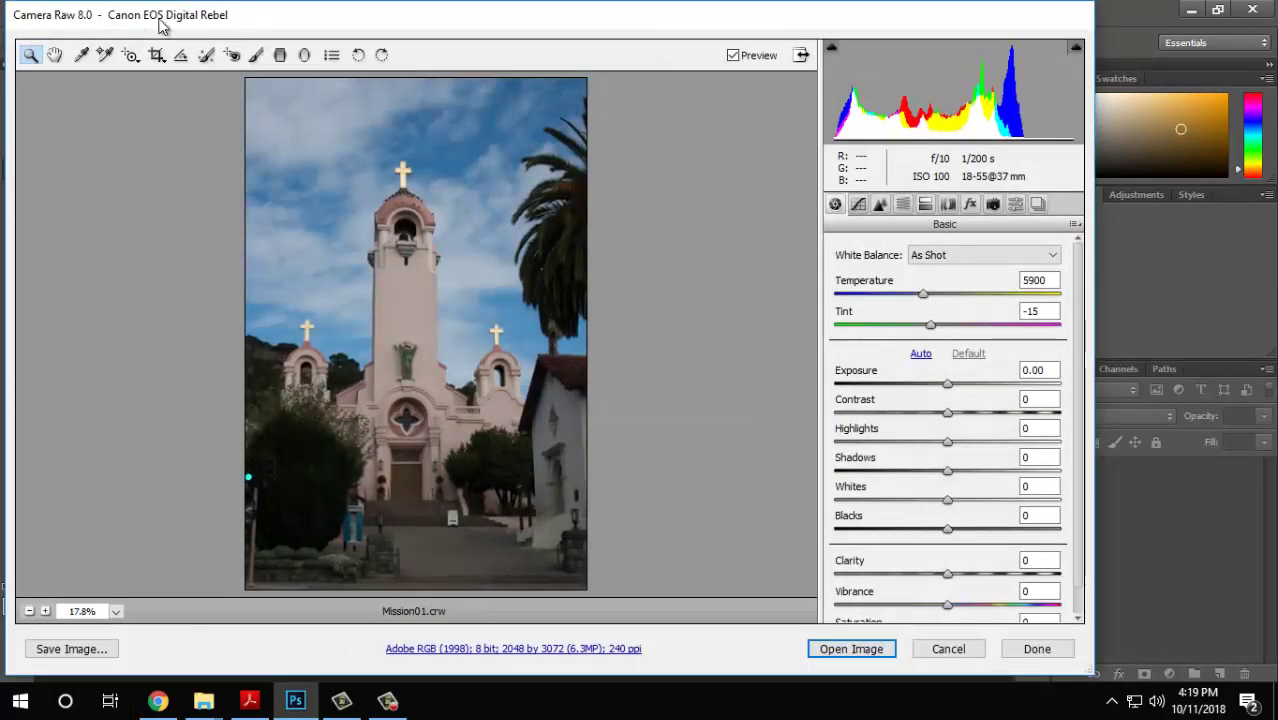
pyautogui.moveTo(286, 27); pyautogui.dragTo(426, 65)
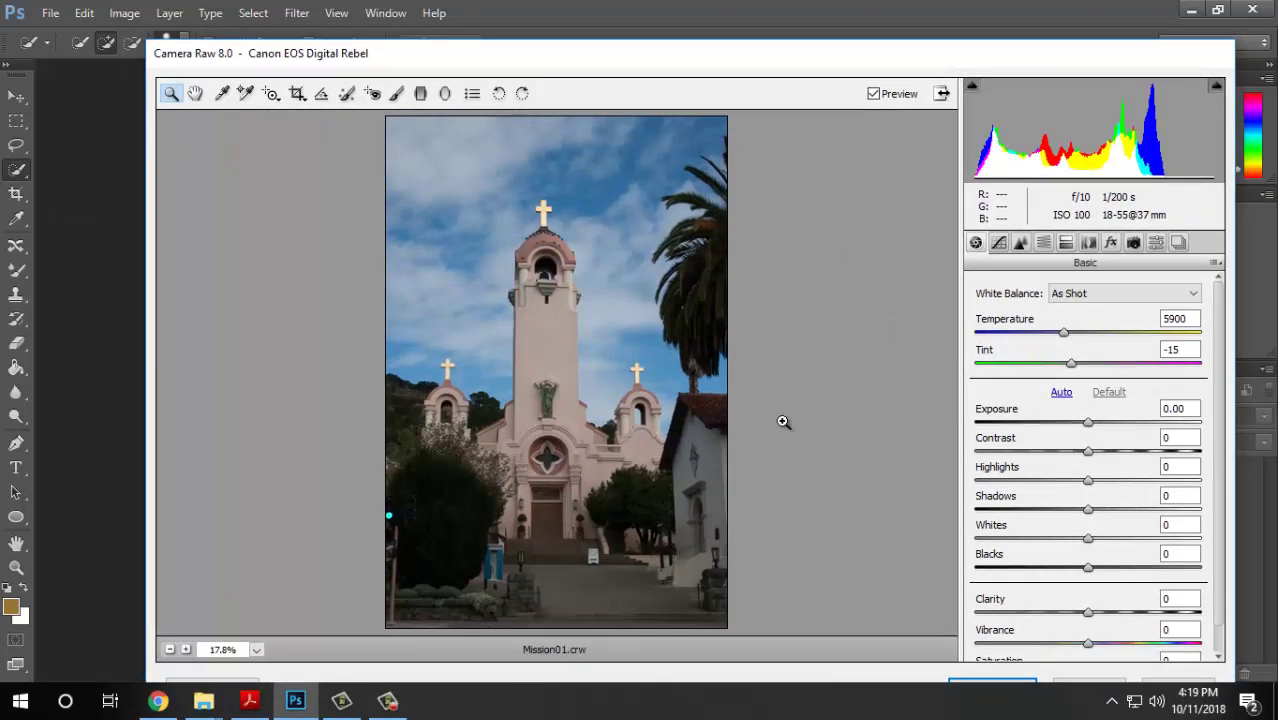
pyautogui.moveTo(490, 62); pyautogui.dragTo(934, 414)
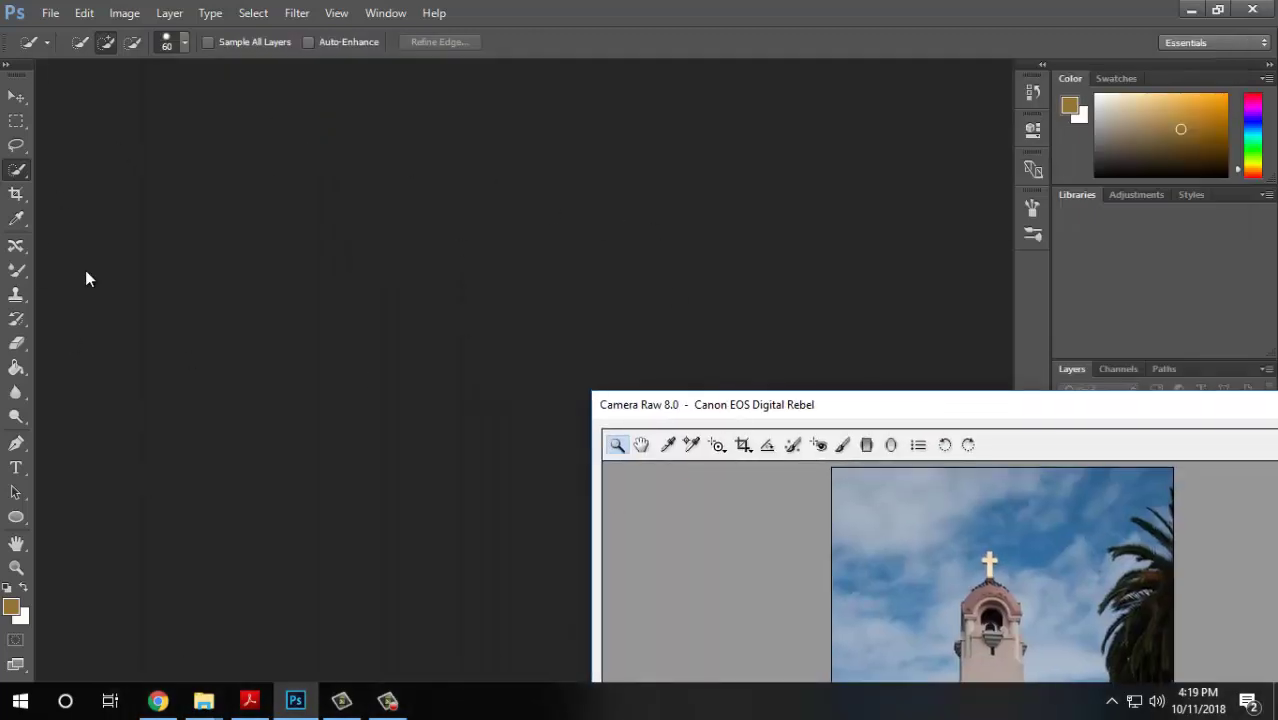
pyautogui.moveTo(933, 414); pyautogui.dragTo(462, 46)
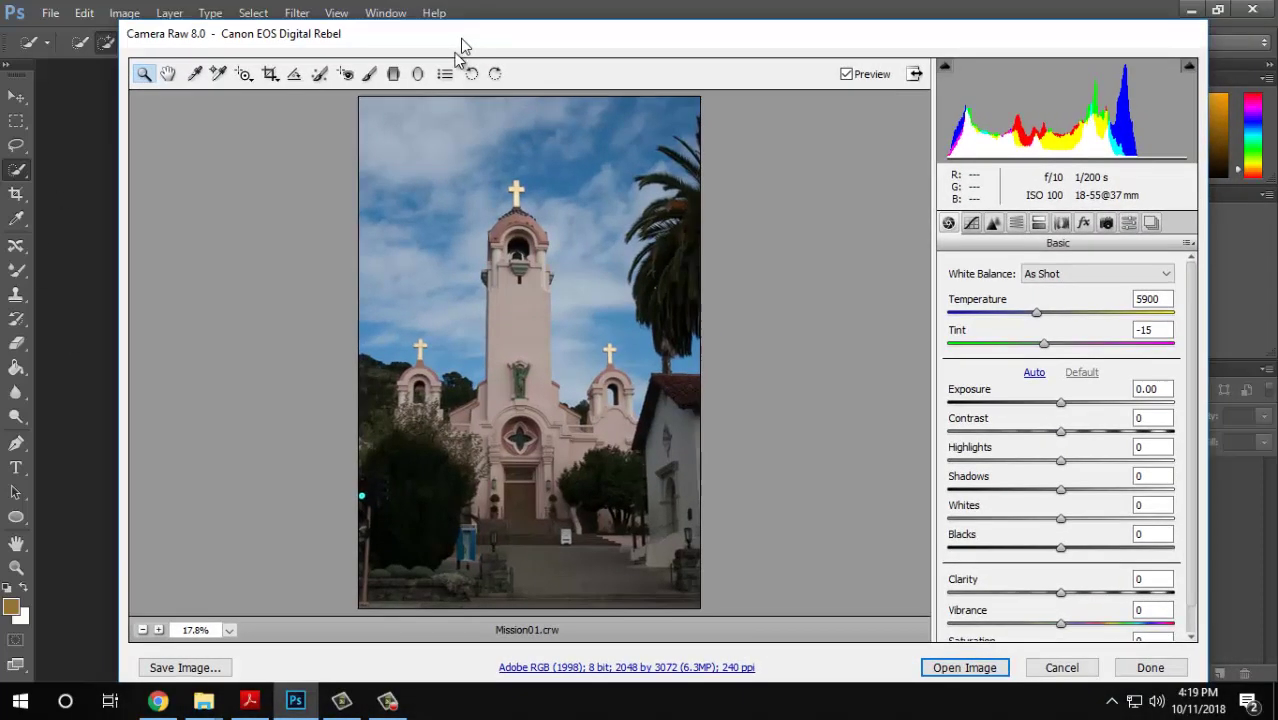
# Switch to File Explorer's Mission folder and try to open Mission01.crw from there.
pyautogui.moveTo(203, 700)
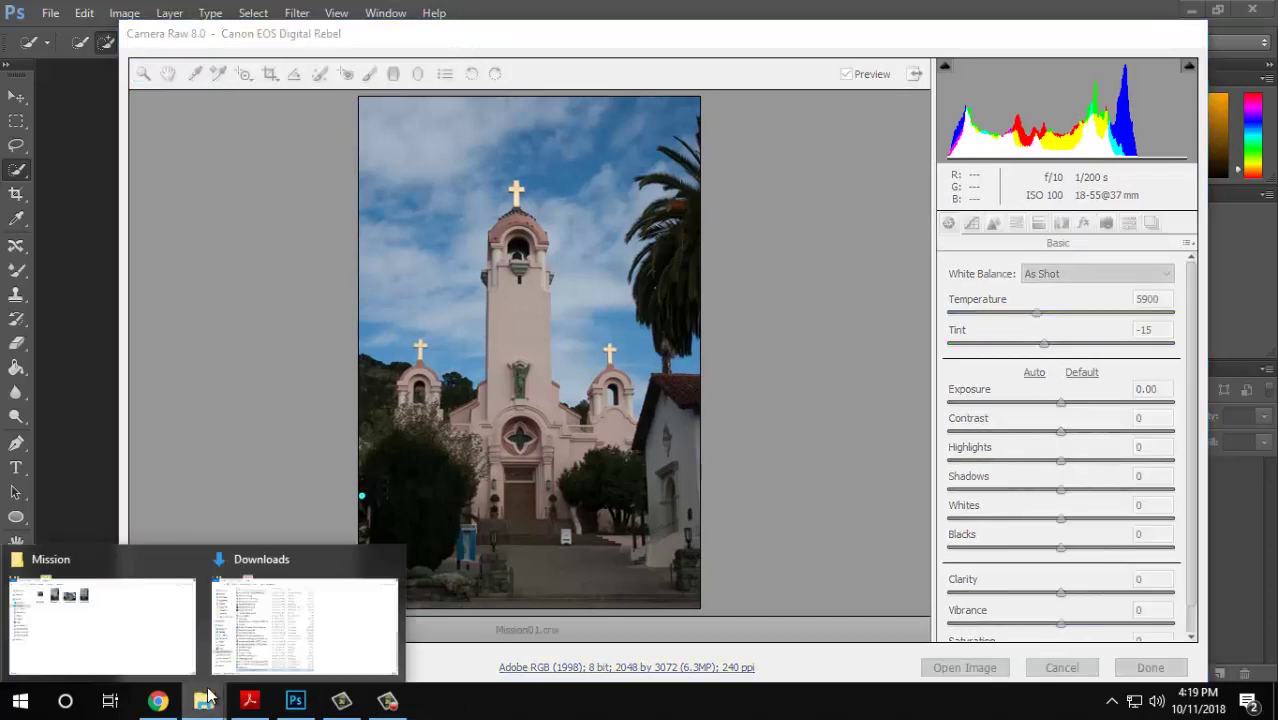
pyautogui.click(115, 600)
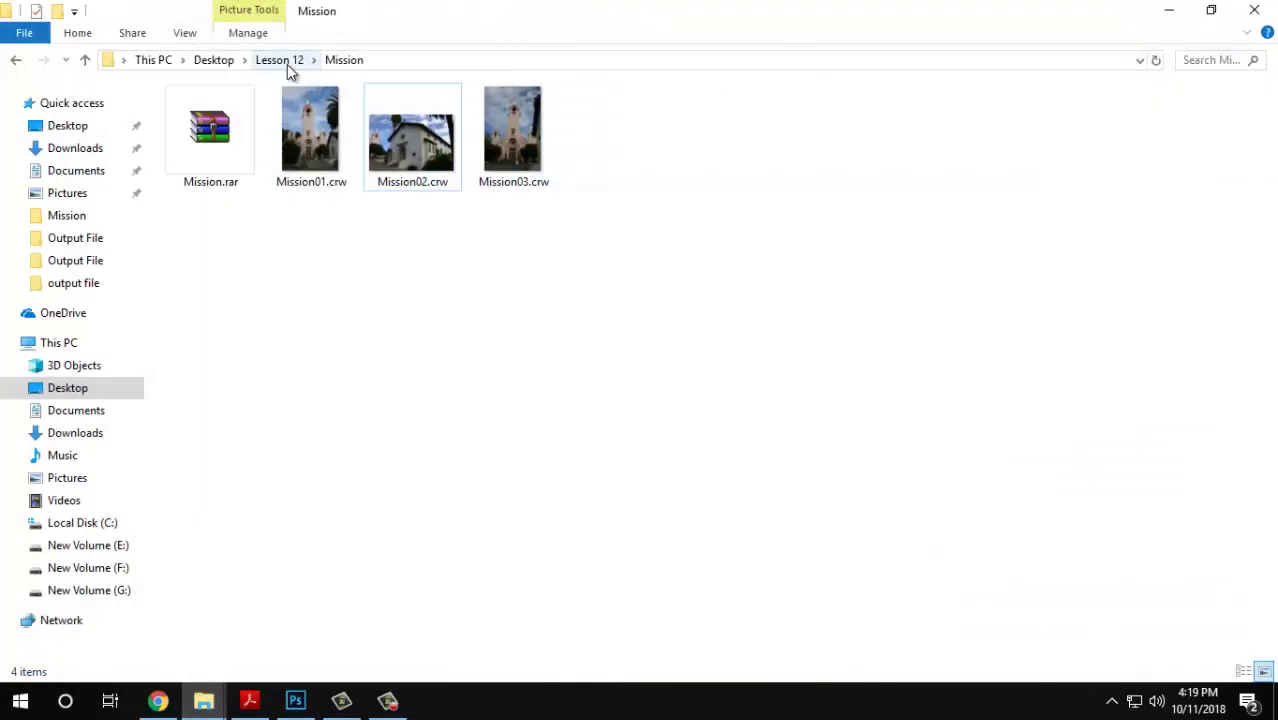
pyautogui.click(317, 156)
pyautogui.rightClick(317, 156)
pyautogui.click(288, 206)
pyautogui.click(289, 204)
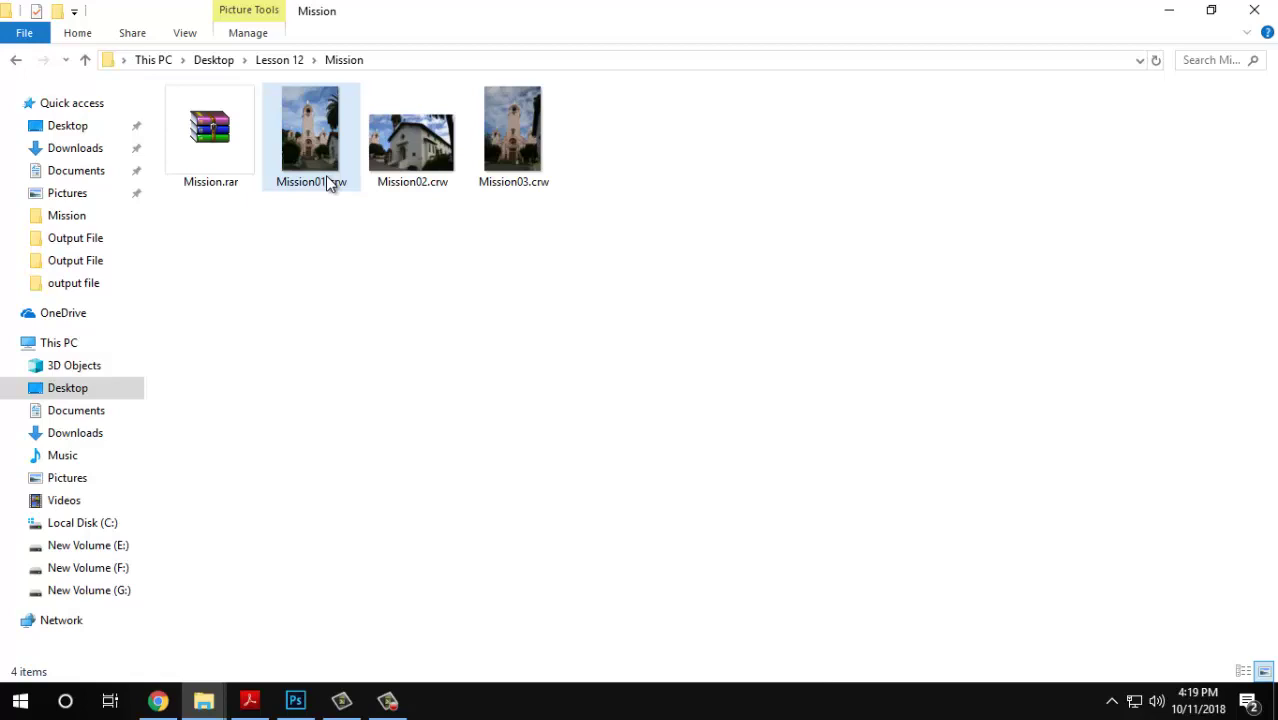
pyautogui.doubleClick(329, 183)
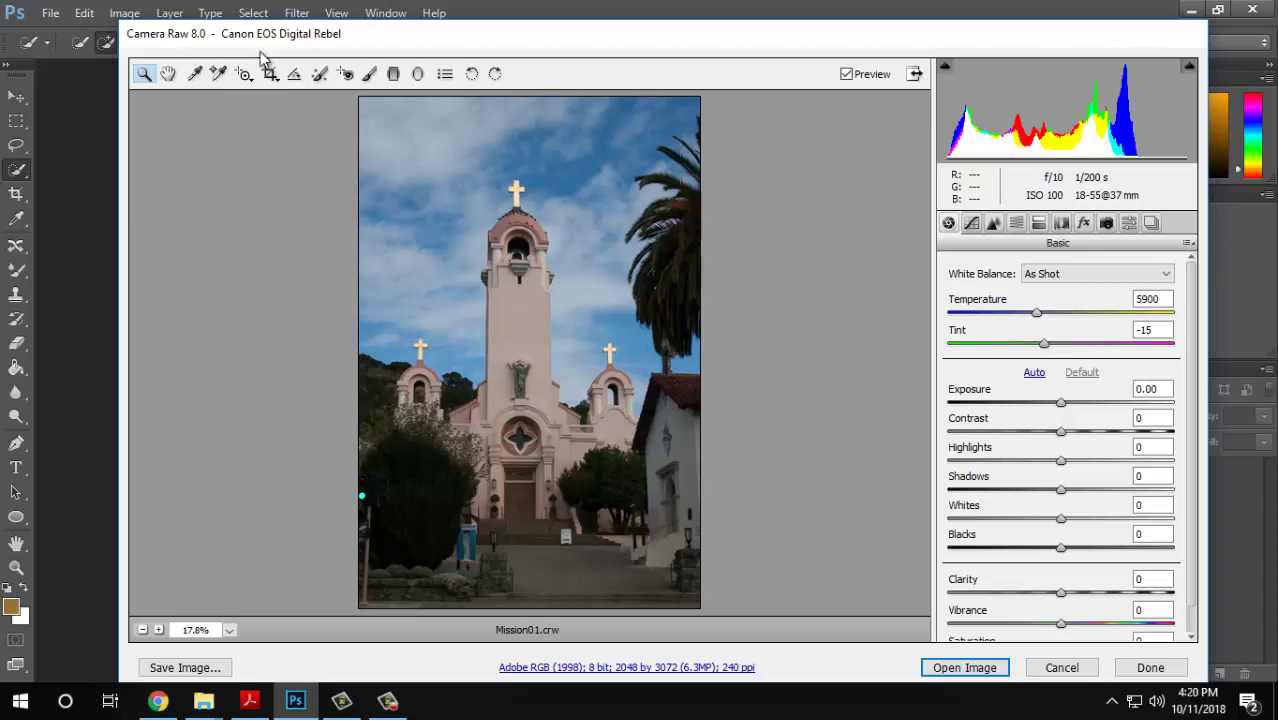
# Switch to Acrobat Reader and examine the labelled Camera Raw dialog figure and its legend, especially the Filmstrip entry.
pyautogui.moveTo(574, 36); pyautogui.dragTo(457, 17)
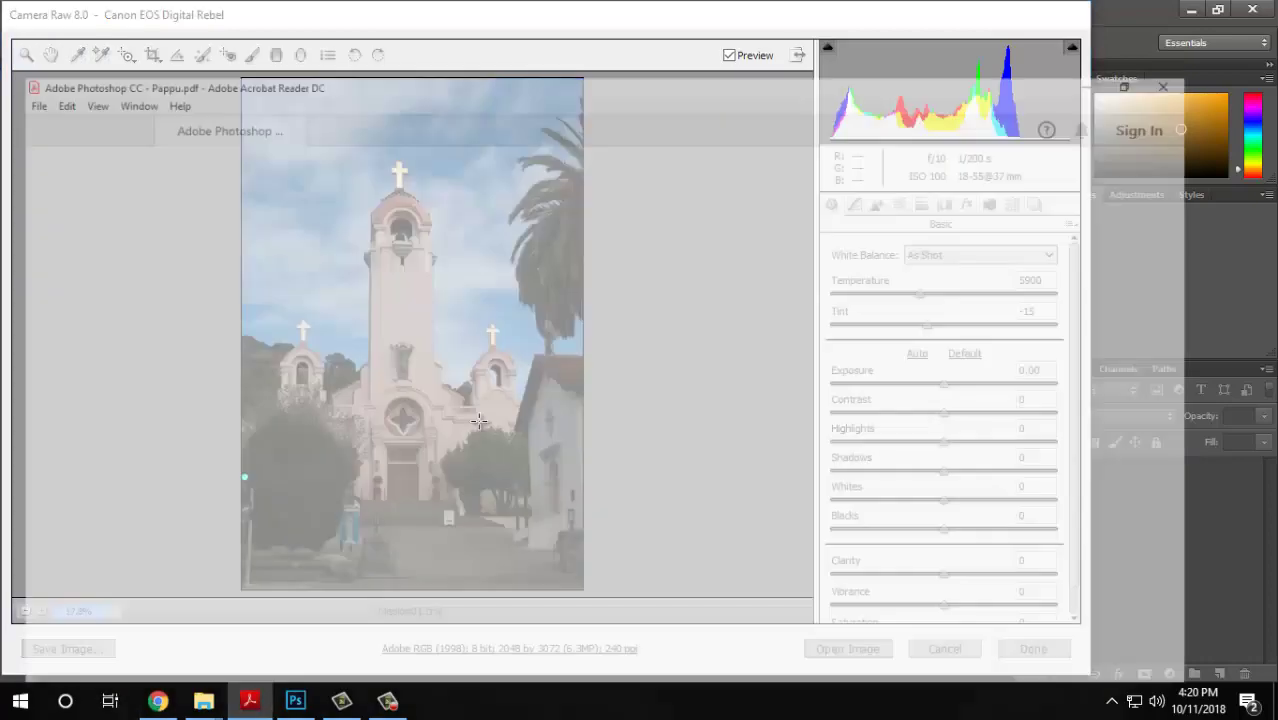
pyautogui.click(250, 700)
pyautogui.scroll(10, 537, 347)
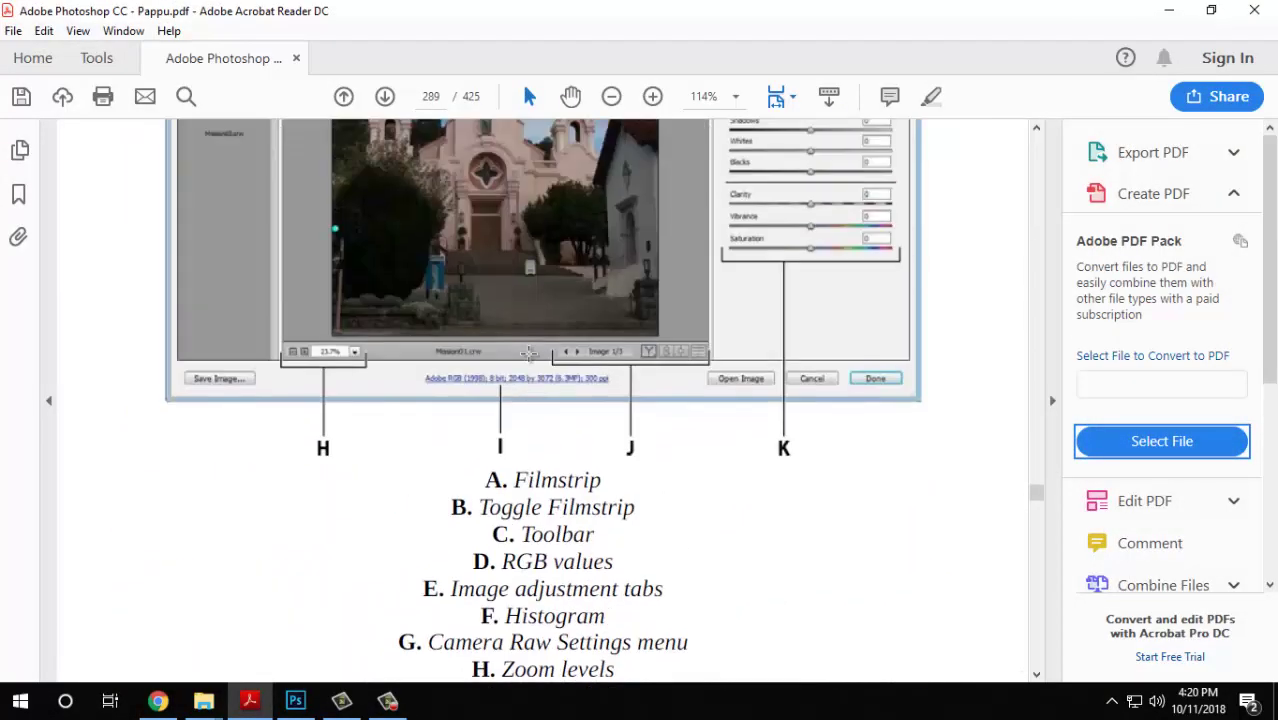
pyautogui.scroll(-2, 520, 360)
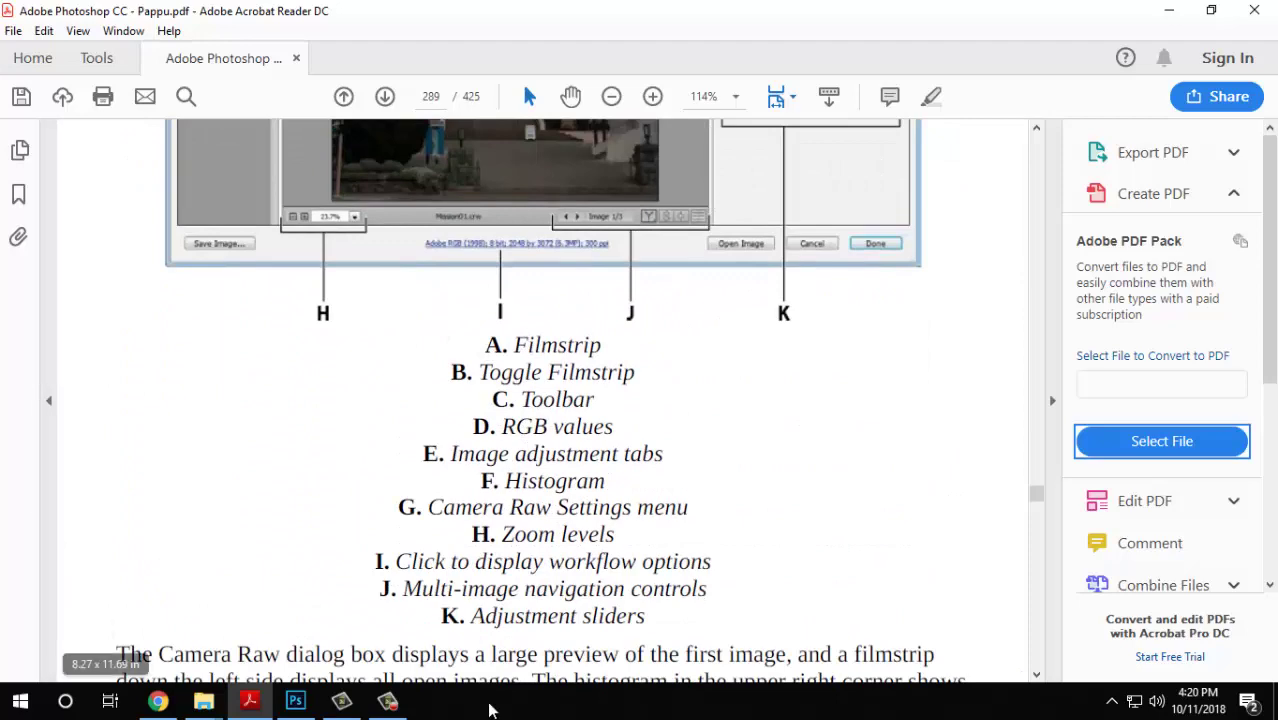
pyautogui.moveTo(486, 345); pyautogui.dragTo(600, 343)
pyautogui.scroll(10, 600, 345)
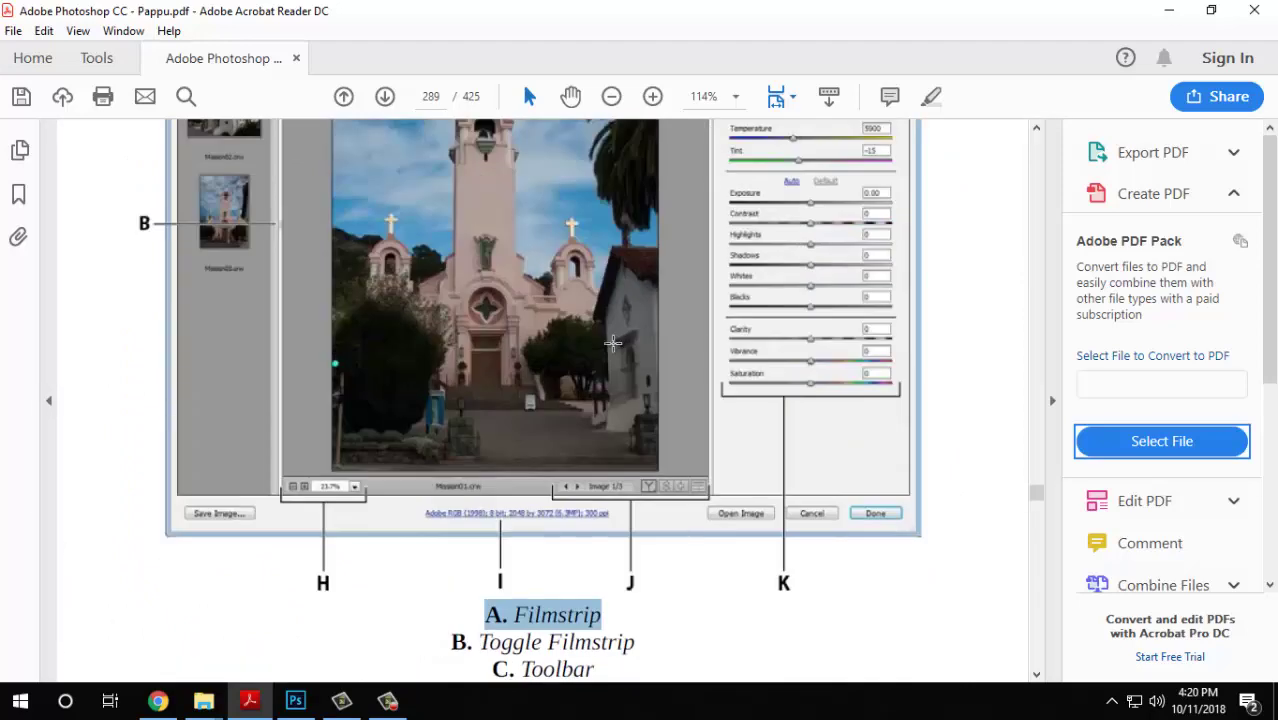
pyautogui.scroll(-1, 622, 341)
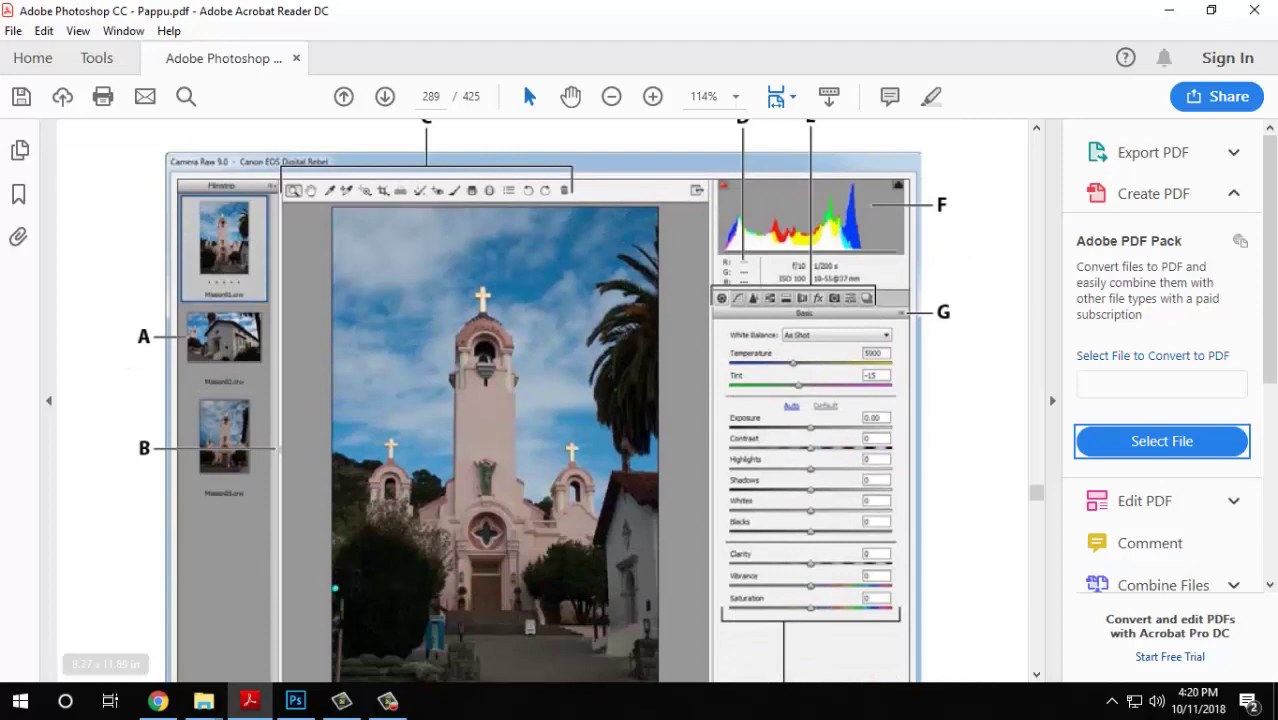
# Switch back to Photoshop and cancel the Camera Raw dialog for Mission01.crw.
pyautogui.click(295, 698)
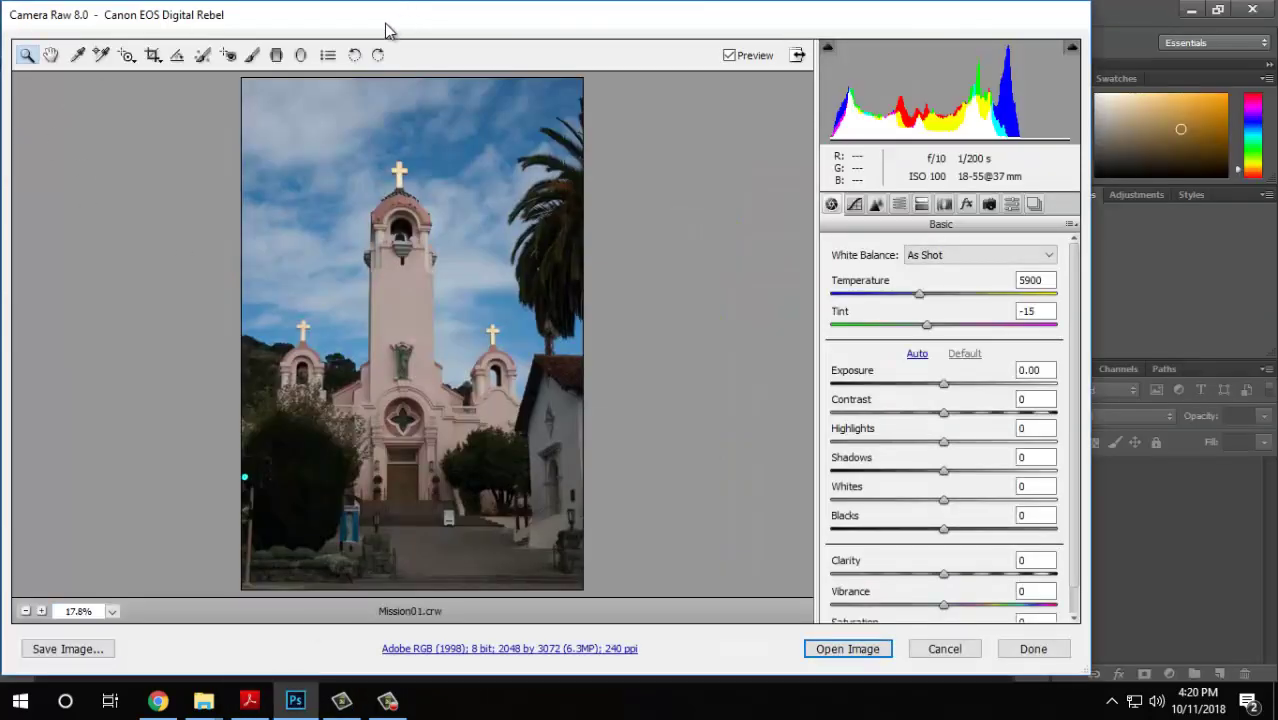
pyautogui.moveTo(385, 25); pyautogui.dragTo(745, 20)
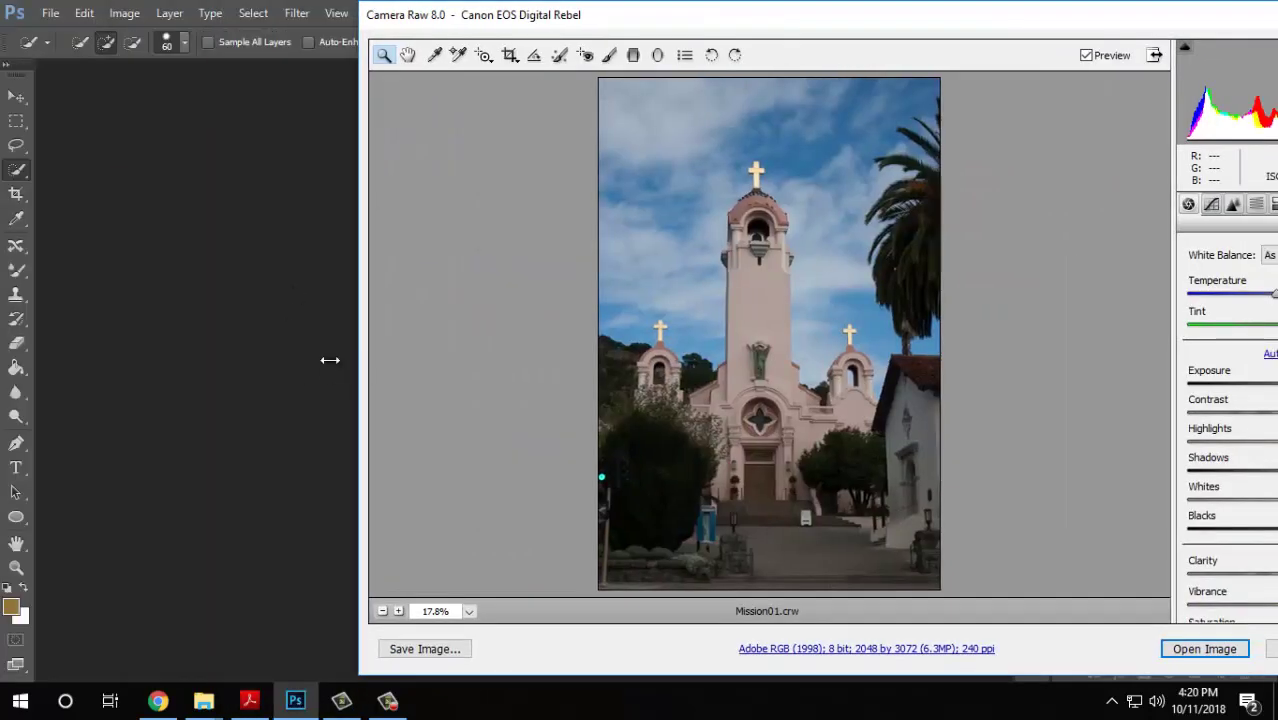
pyautogui.moveTo(330, 360); pyautogui.dragTo(422, 318)
pyautogui.moveTo(1038, 34); pyautogui.dragTo(953, 76)
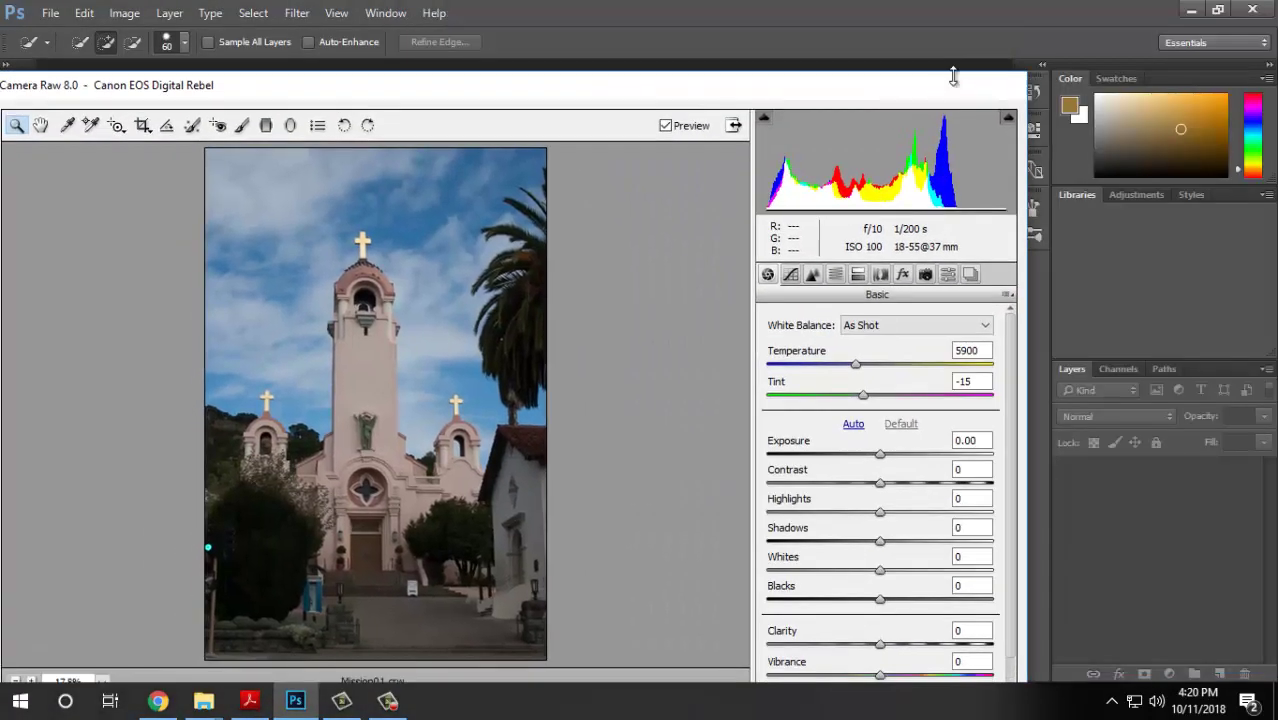
pyautogui.moveTo(635, 100); pyautogui.dragTo(715, 30)
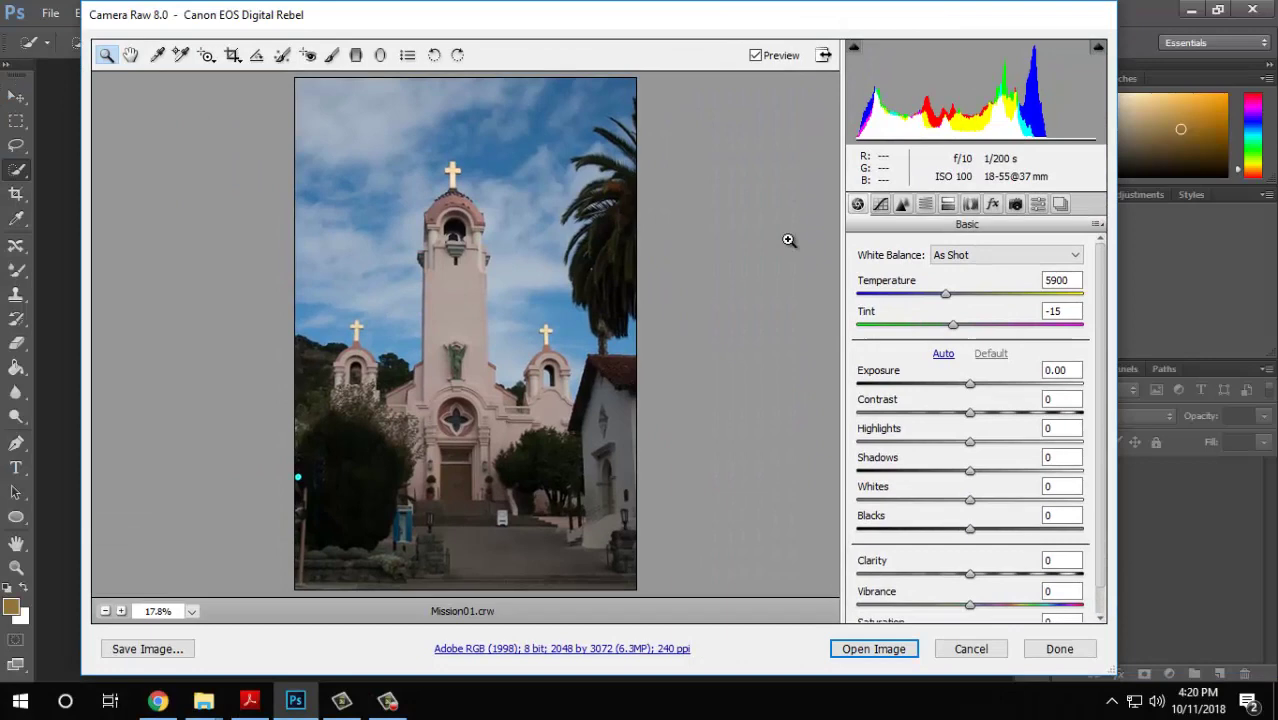
pyautogui.click(970, 649)
# Open Mission01.crw, Mission02.crw and Mission03.crw from the Mission folder together in Camera Raw.
pyautogui.click(50, 13)
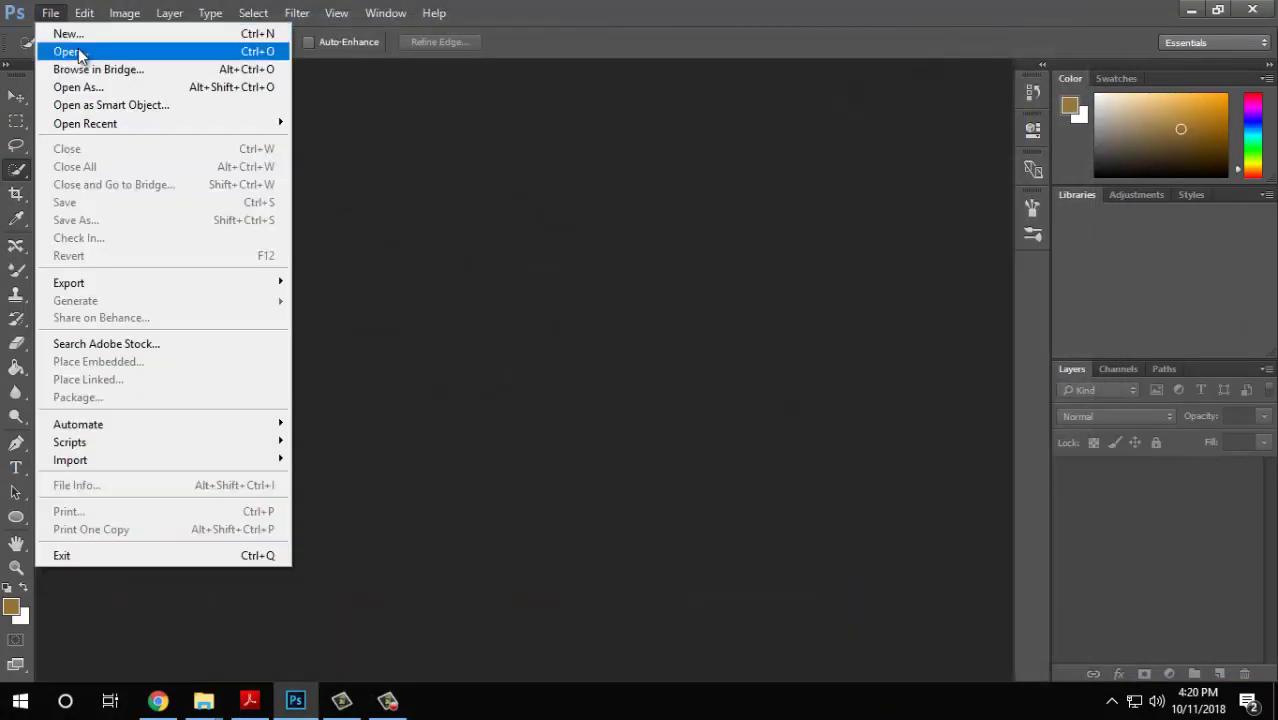
pyautogui.click(68, 51)
pyautogui.click(362, 165)
pyautogui.keyDown('ctrl'); pyautogui.click(449, 155); pyautogui.keyUp('ctrl')
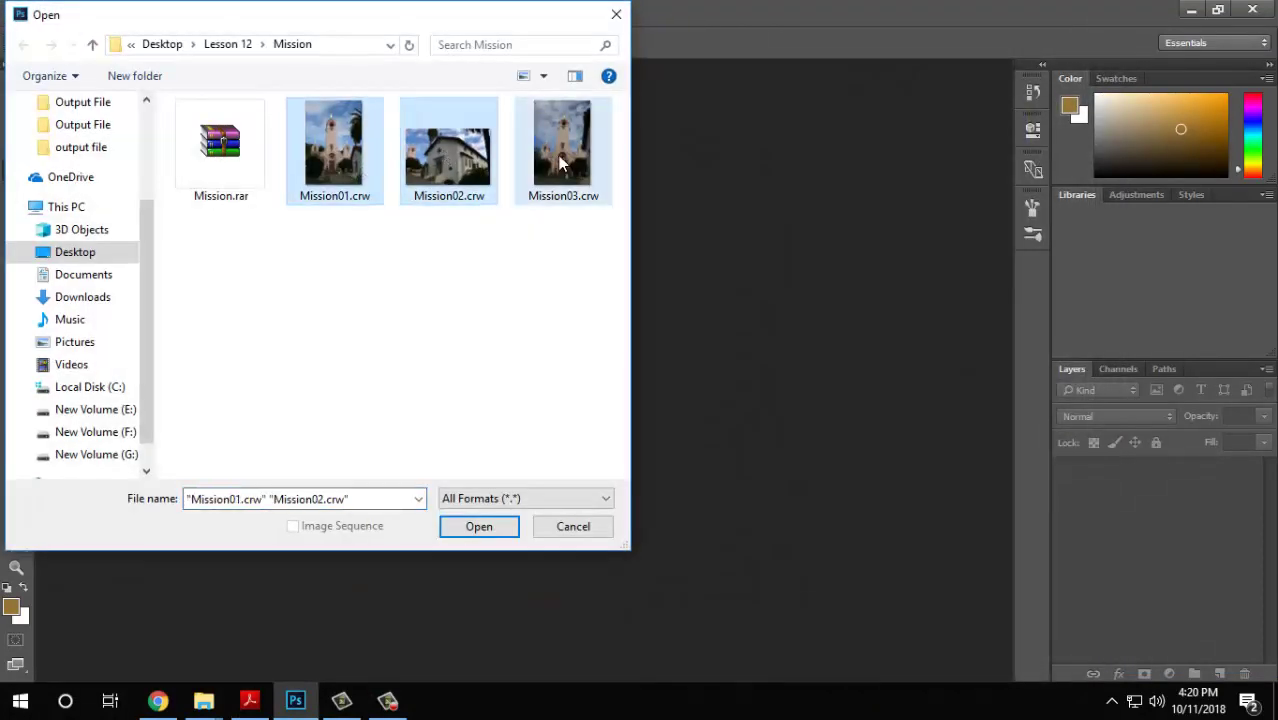
pyautogui.keyDown('ctrl'); pyautogui.click(560, 163); pyautogui.keyUp('ctrl')
pyautogui.click(503, 529)
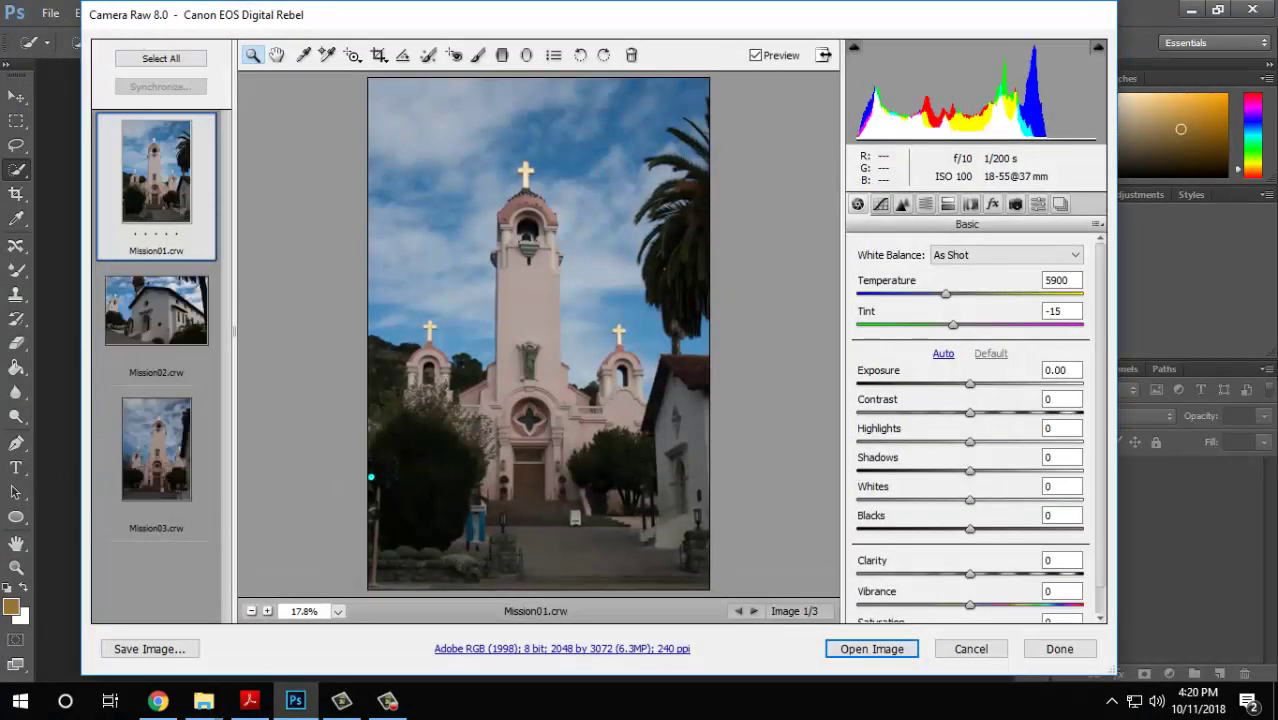
# Switch to Acrobat Reader and examine the Camera Raw figure's labelled toolbar, other legend entries, and the pages leading to Adjusting white balance.
pyautogui.click(253, 703)
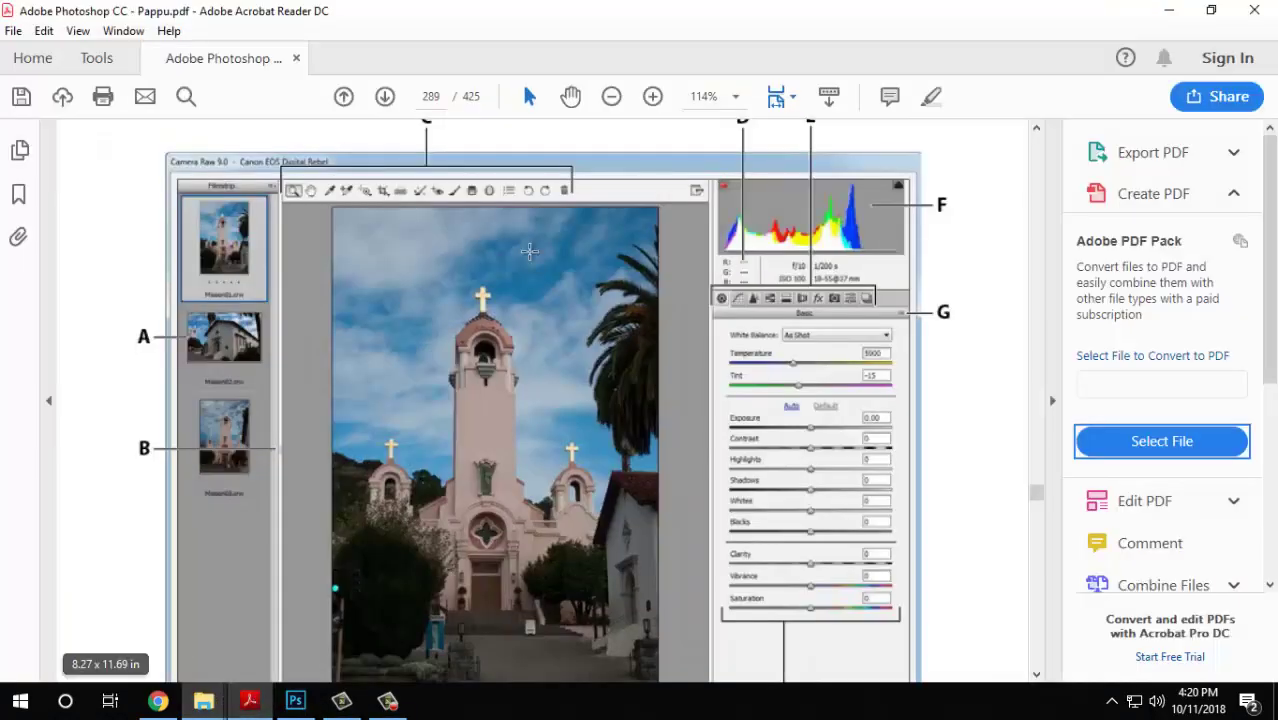
pyautogui.scroll(5, 485, 308)
pyautogui.scroll(-3, 430, 225)
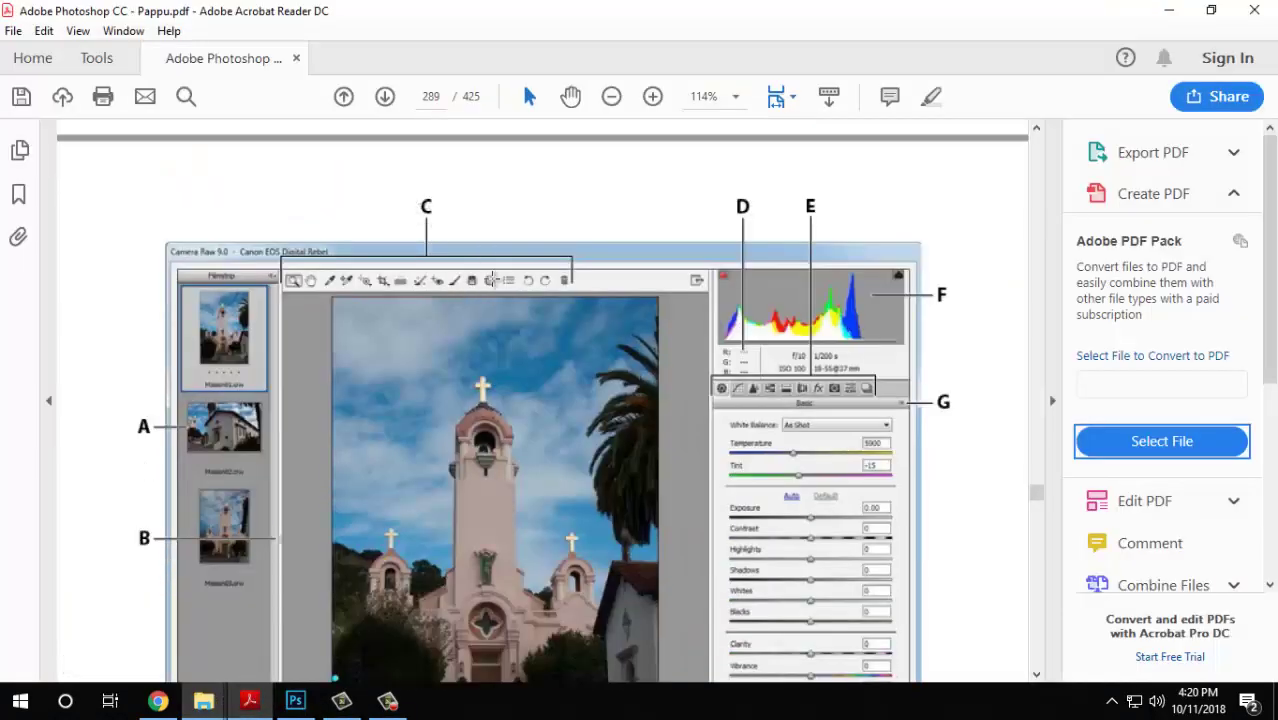
pyautogui.scroll(-6, 493, 280)
pyautogui.moveTo(492, 366); pyautogui.dragTo(570, 366)
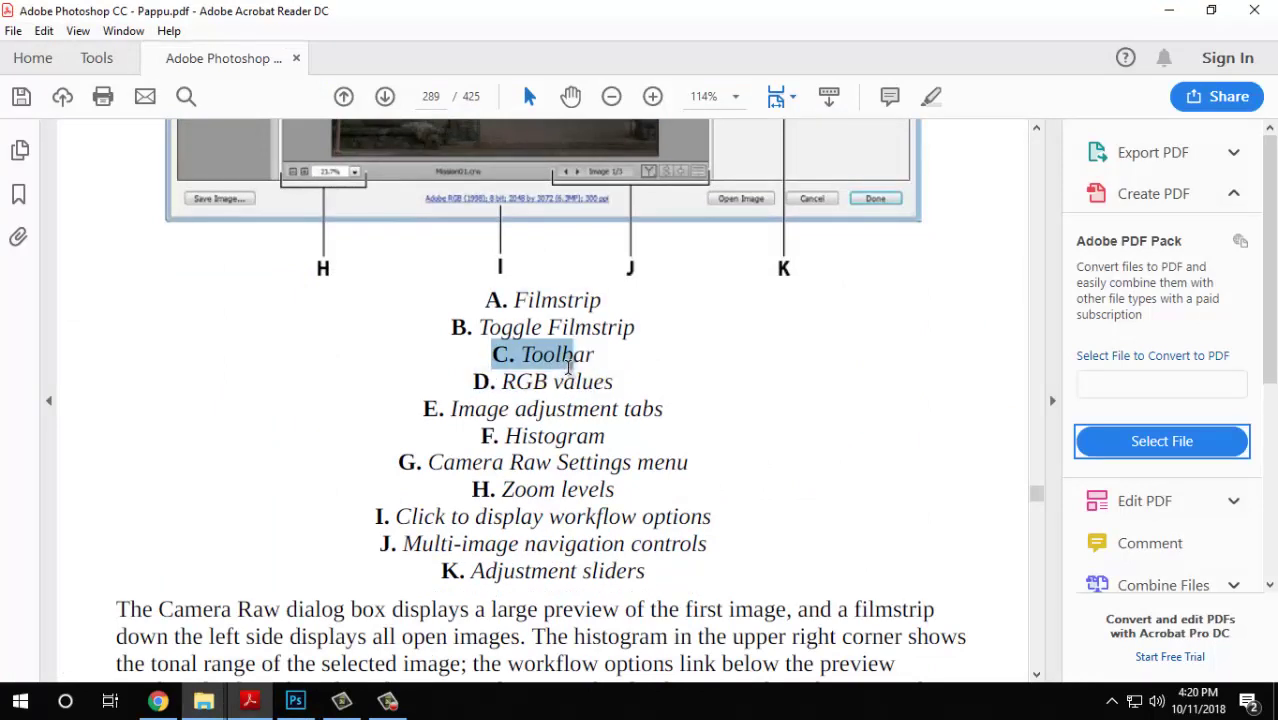
pyautogui.scroll(4, 515, 436)
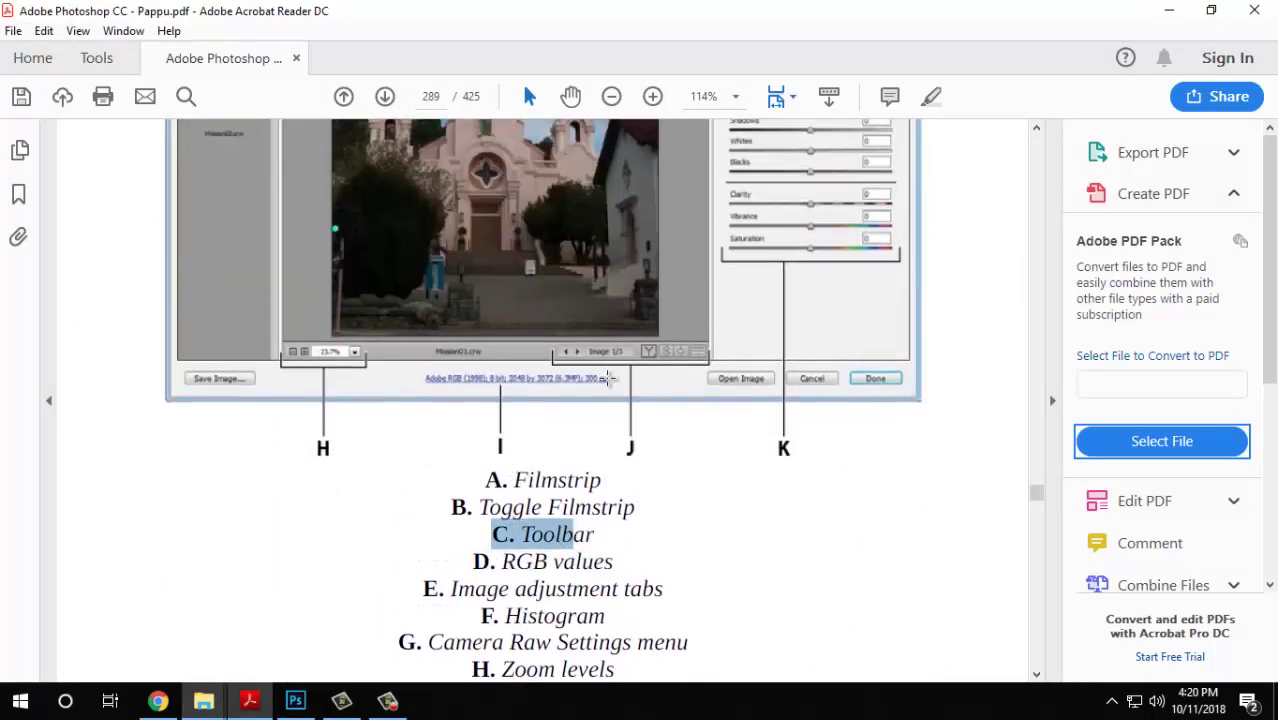
pyautogui.scroll(10, 773, 334)
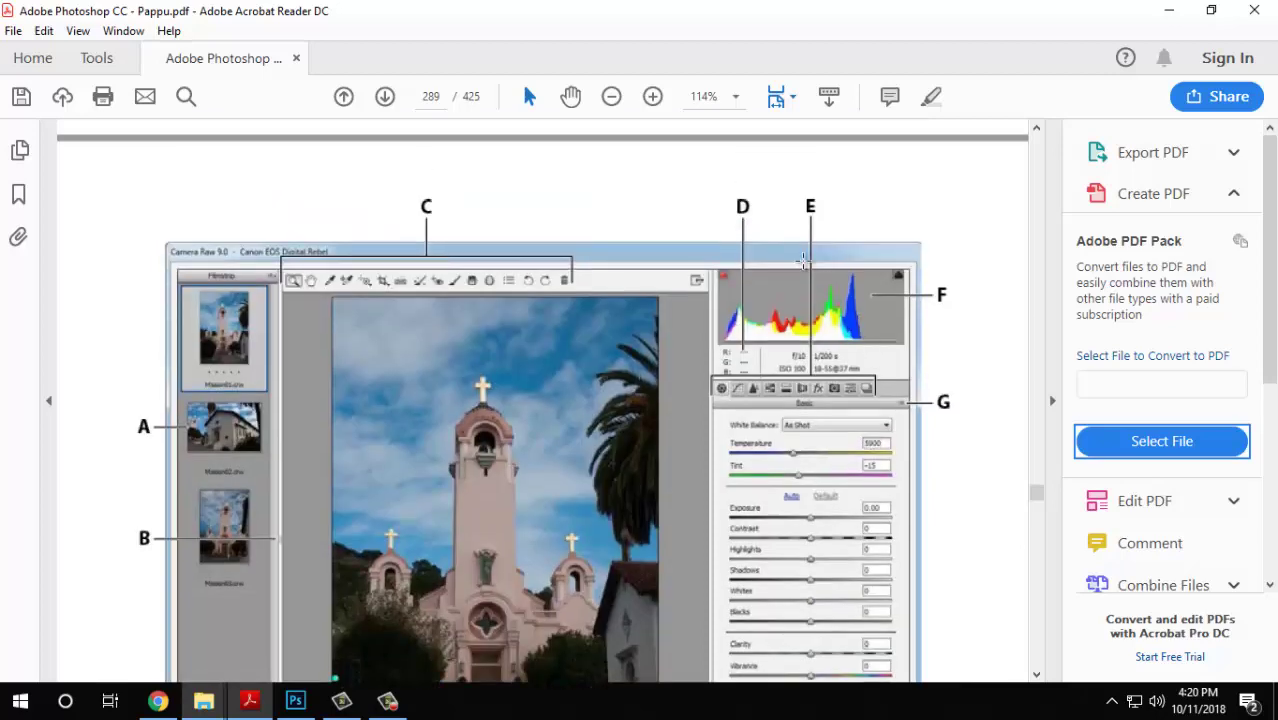
pyautogui.scroll(-20, 768, 281)
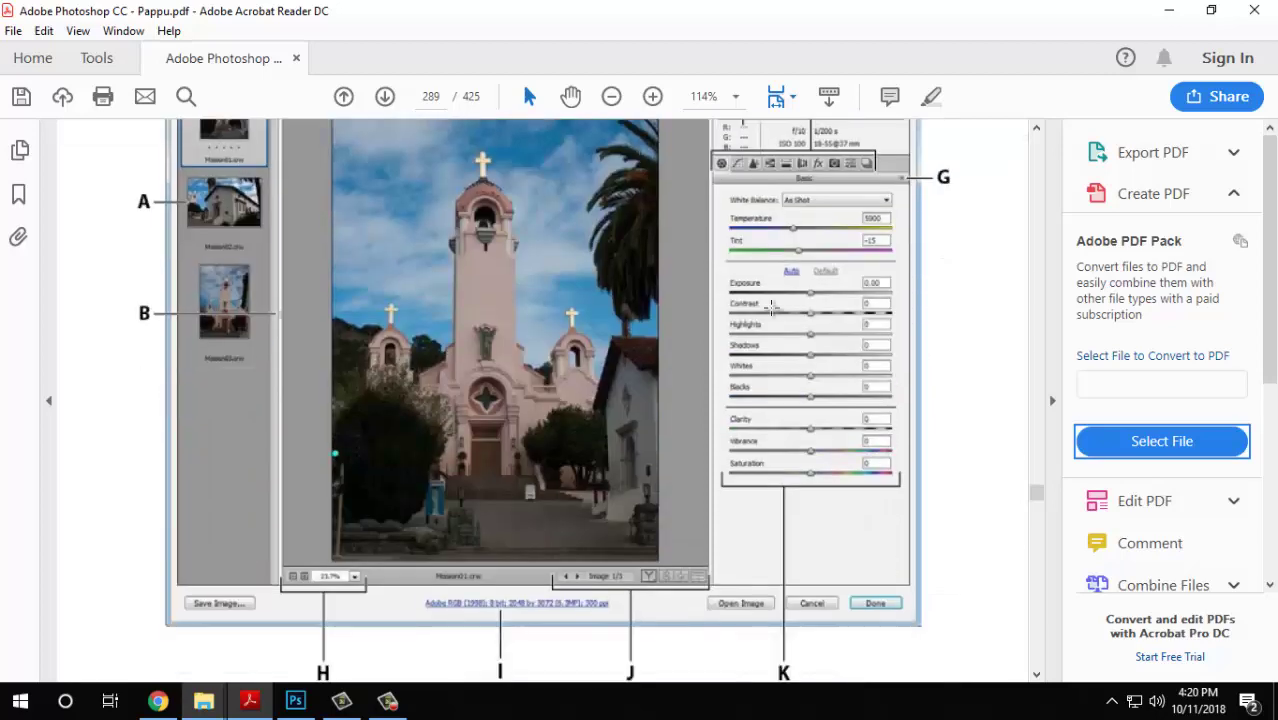
pyautogui.scroll(-20, 529, 118)
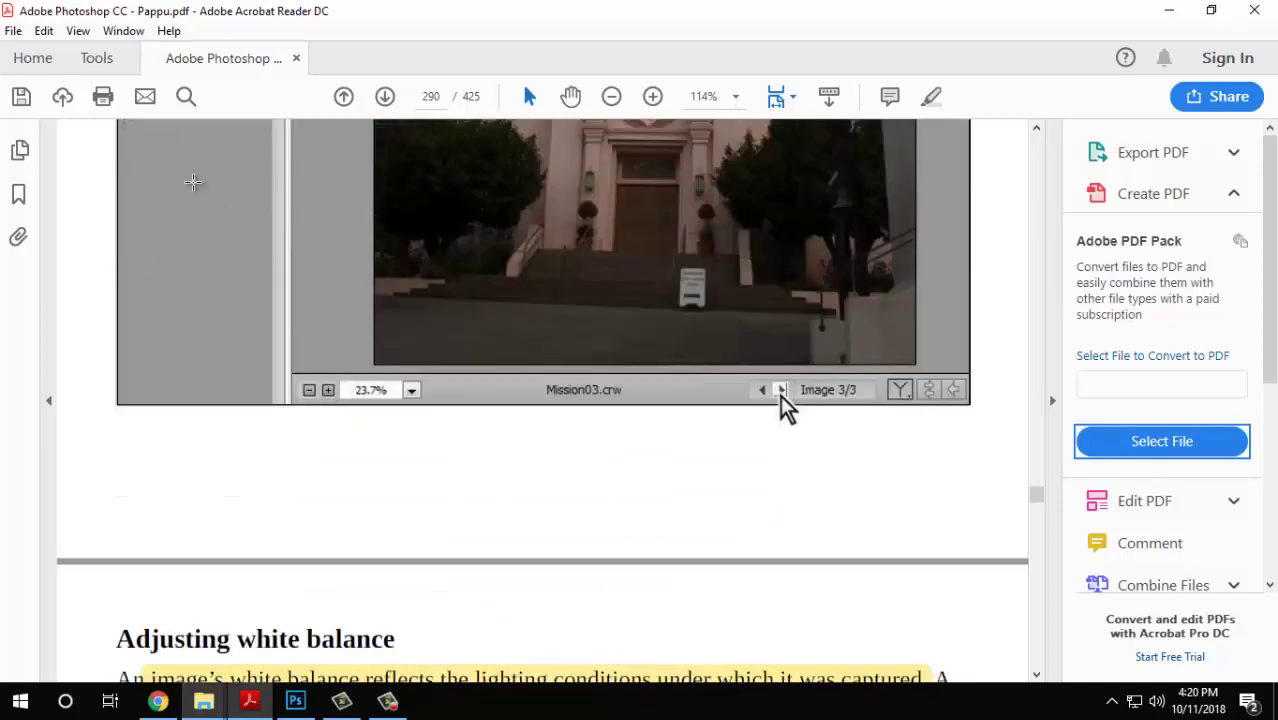
pyautogui.scroll(-10, 780, 395)
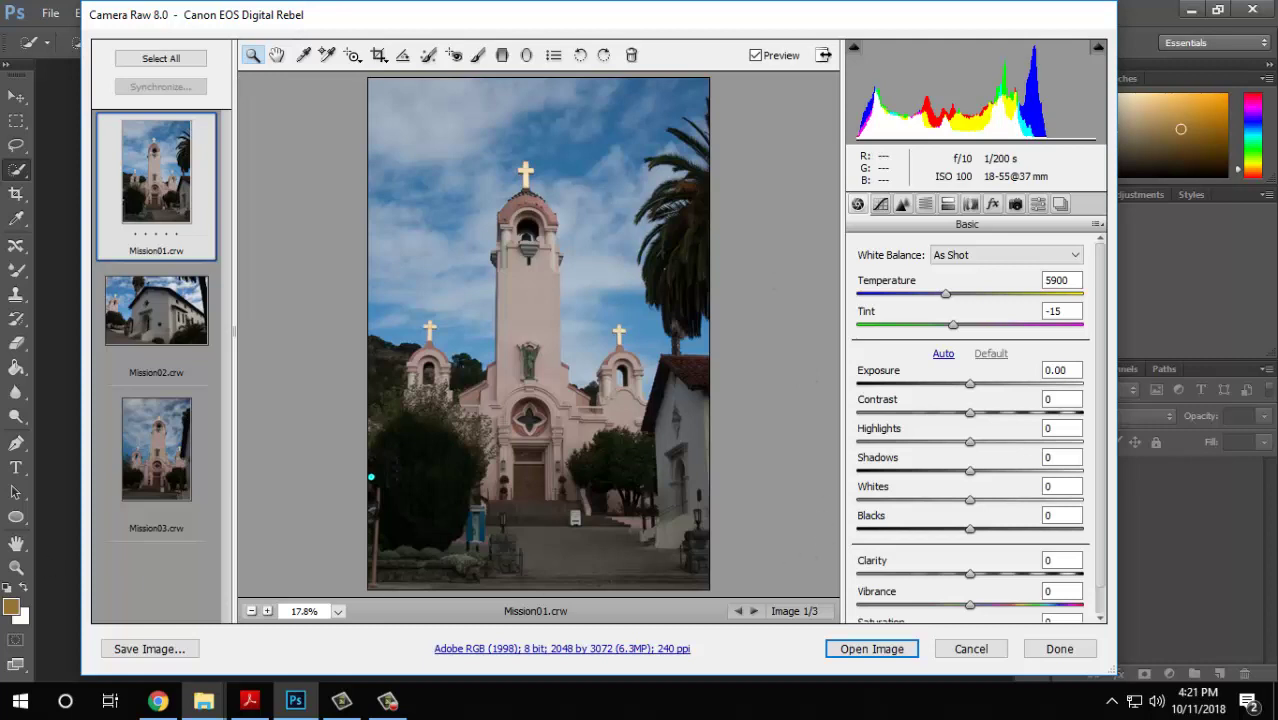
pyautogui.click(388, 701)
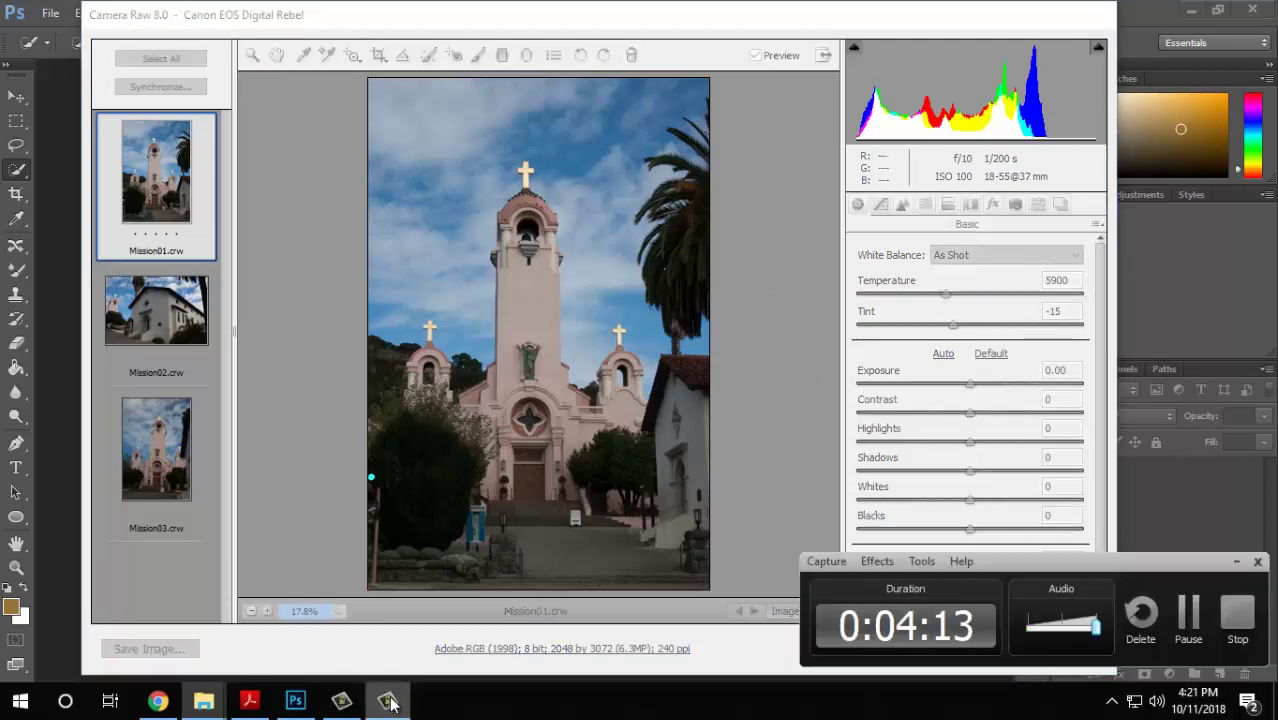
pyautogui.click(388, 701)
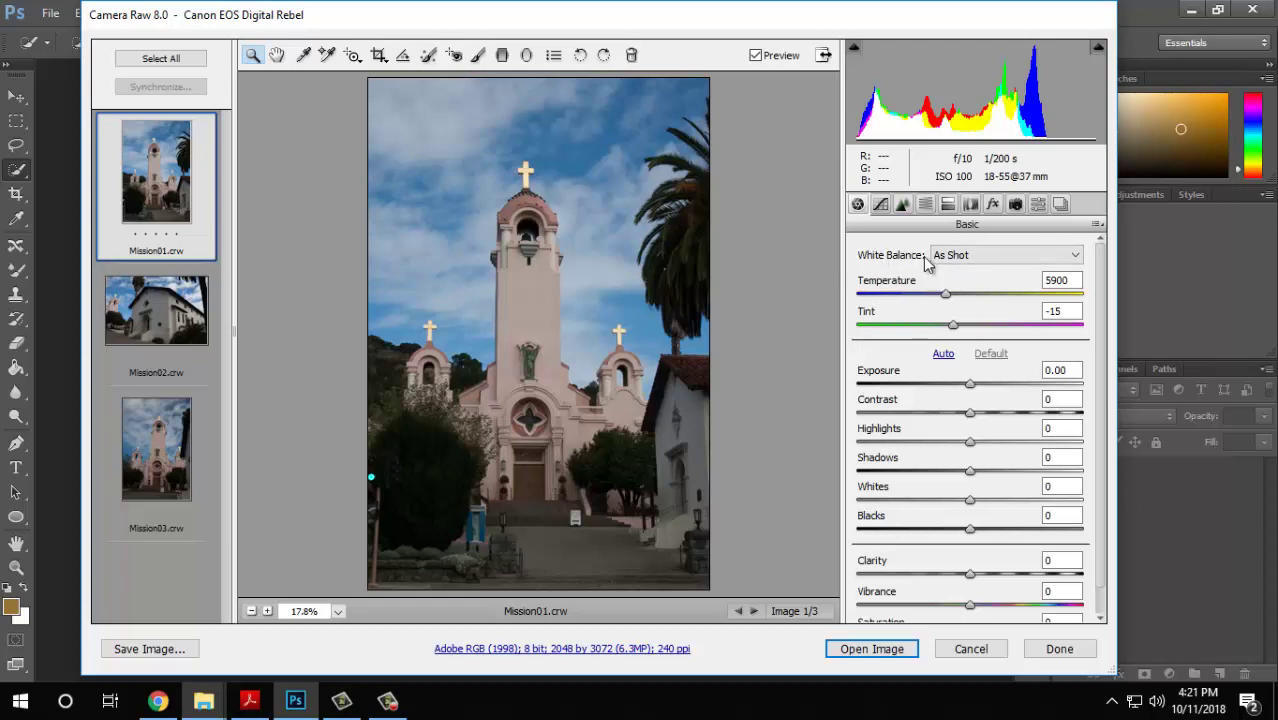
# Switch to Acrobat Reader and read the Adjusting white balance section on the temperature and tint components.
pyautogui.click(250, 699)
pyautogui.scroll(3, 405, 294)
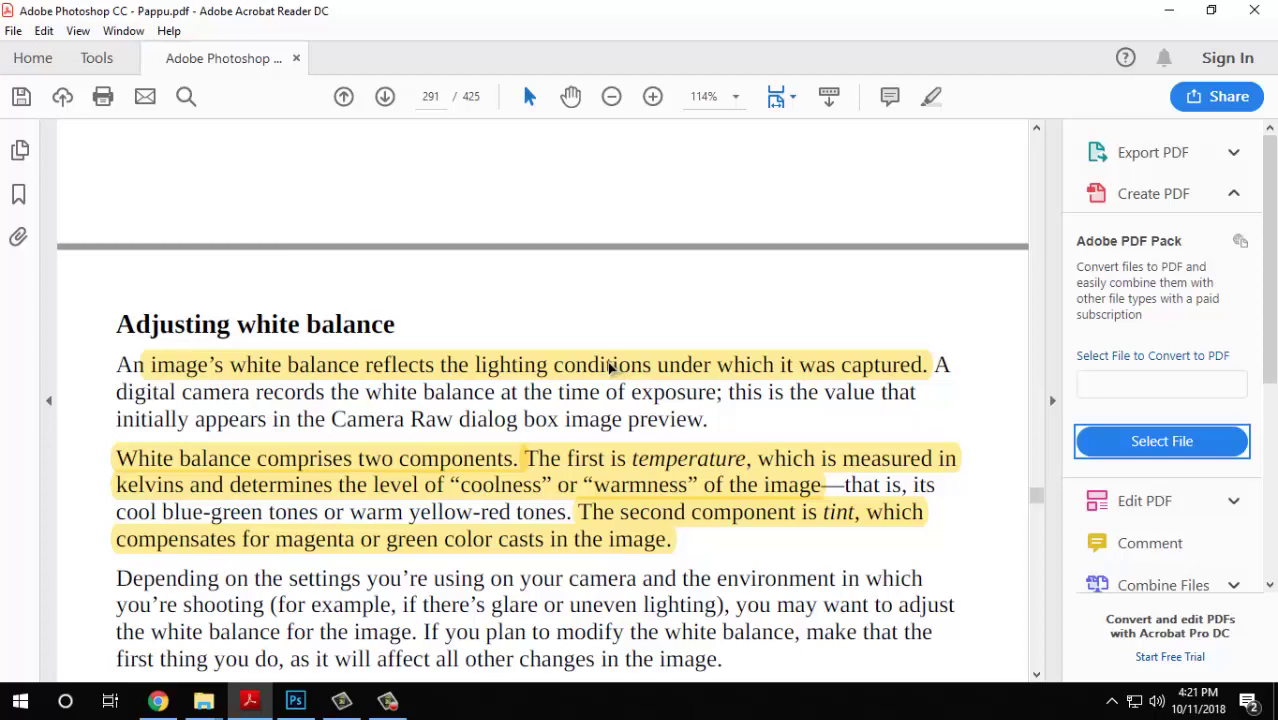
pyautogui.scroll(-3, 608, 366)
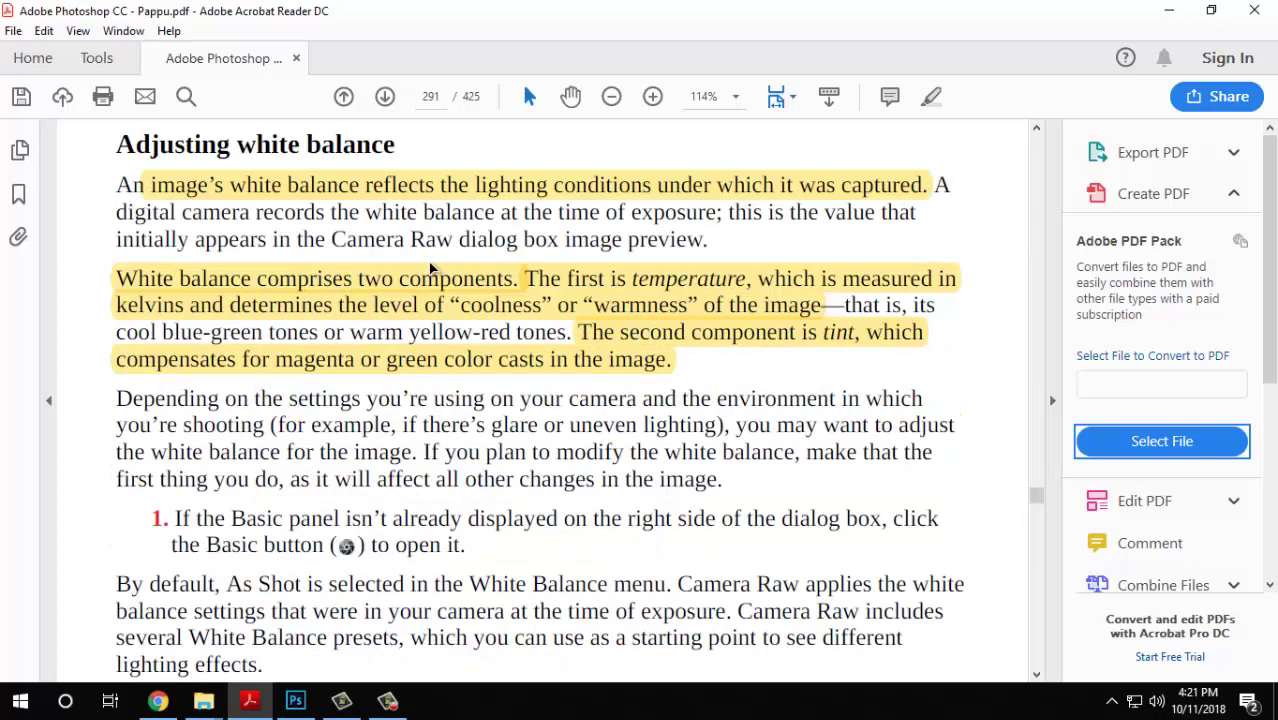
pyautogui.scroll(-2, 524, 232)
pyautogui.scroll(2, 630, 184)
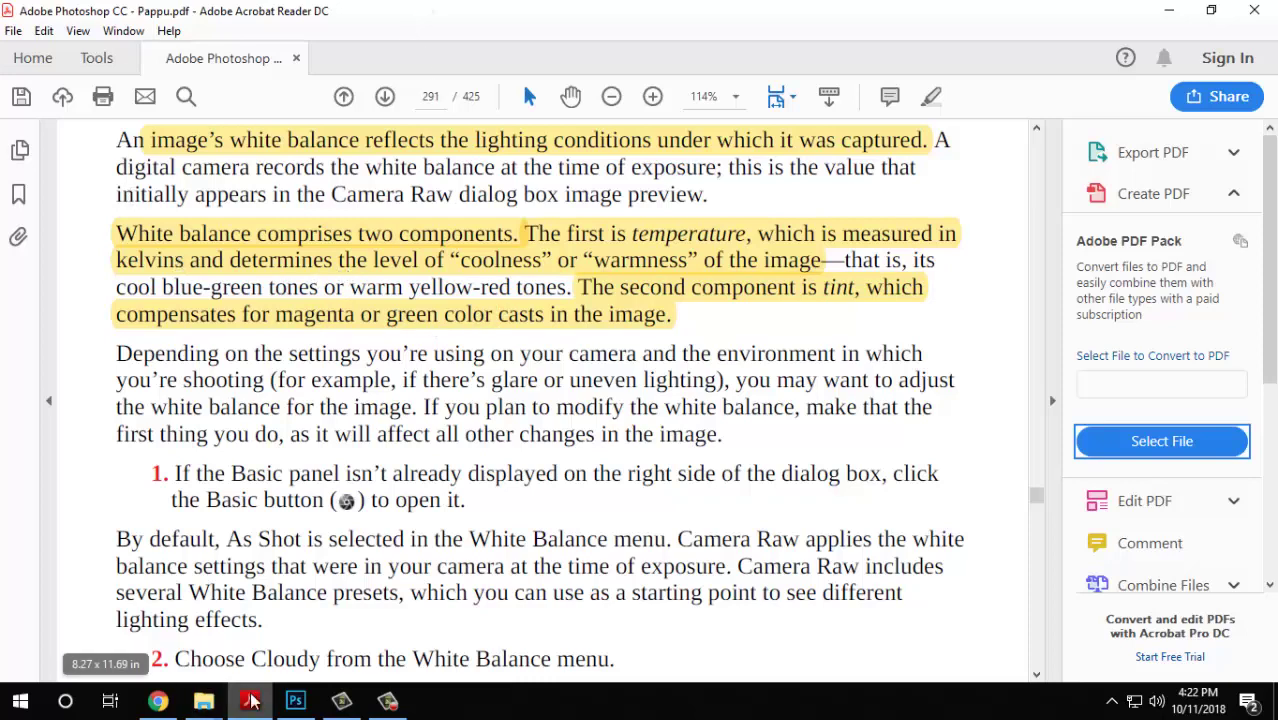
# Switch back to Photoshop and experiment with Mission01.crw's warm, cool and green casts, ending at temperature 6350 and tint -22.
pyautogui.click(295, 700)
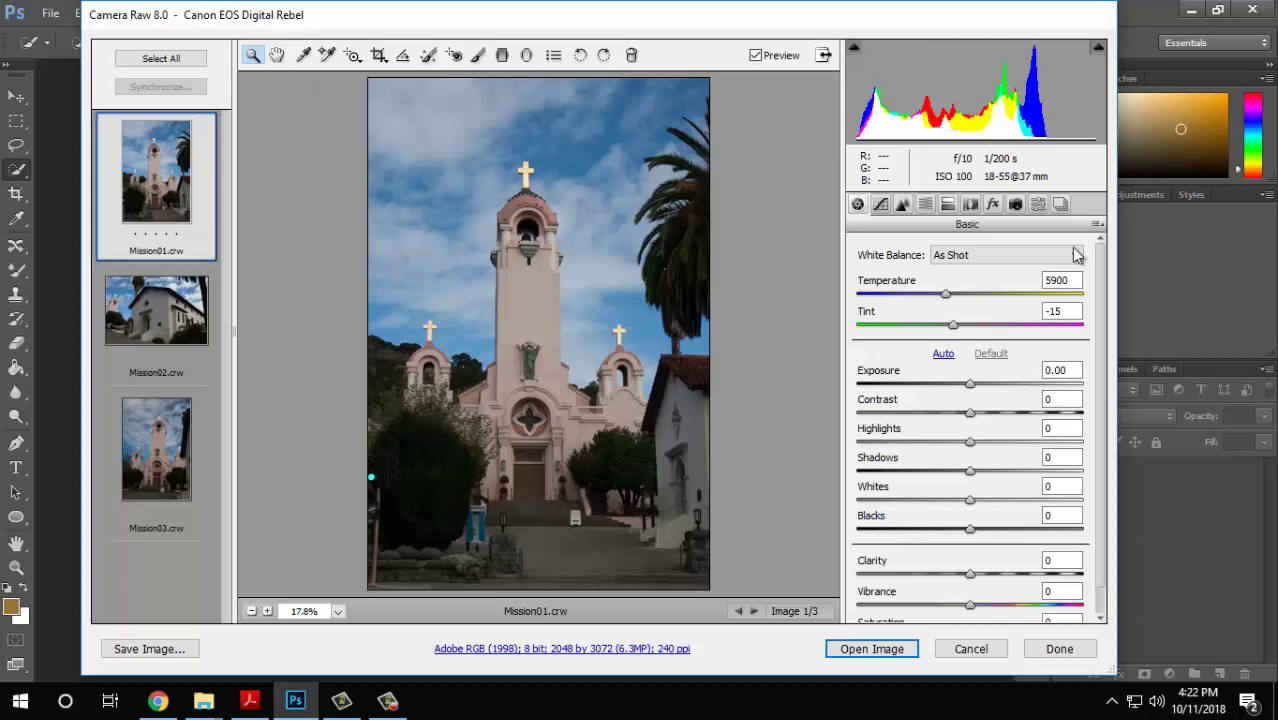
pyautogui.moveTo(945, 293); pyautogui.dragTo(1046, 303)
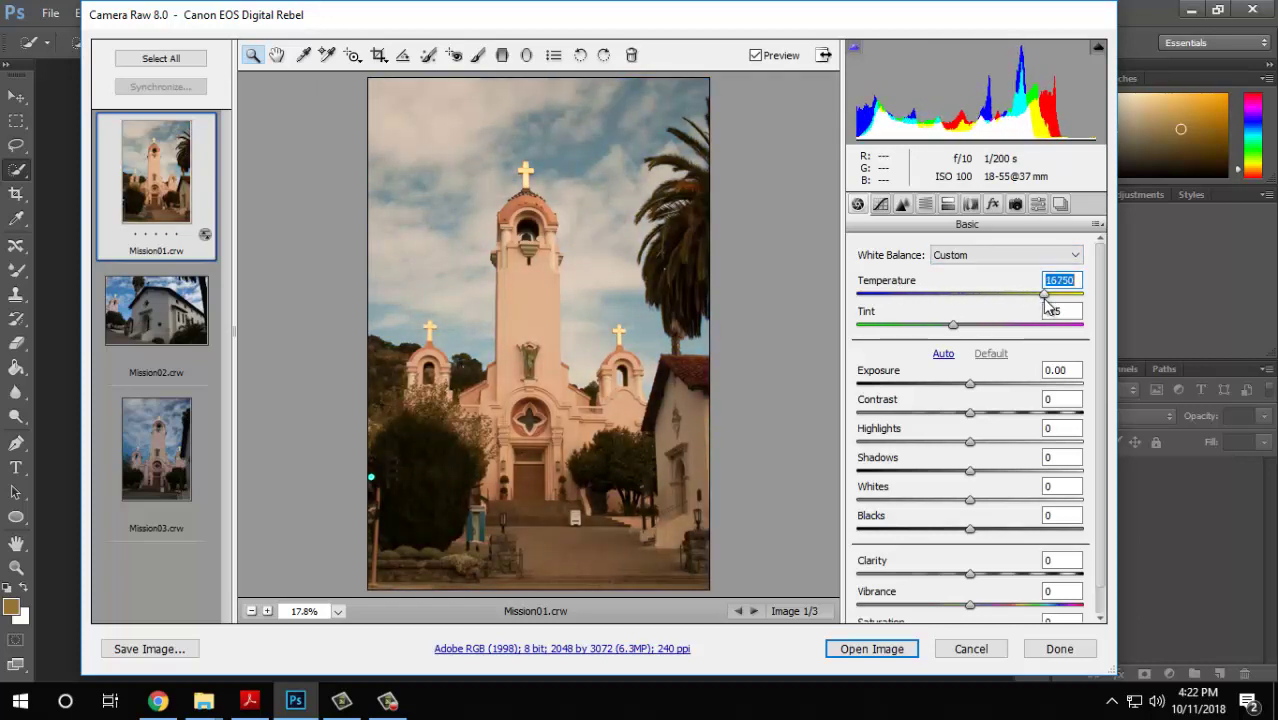
pyautogui.moveTo(1046, 305); pyautogui.dragTo(893, 298)
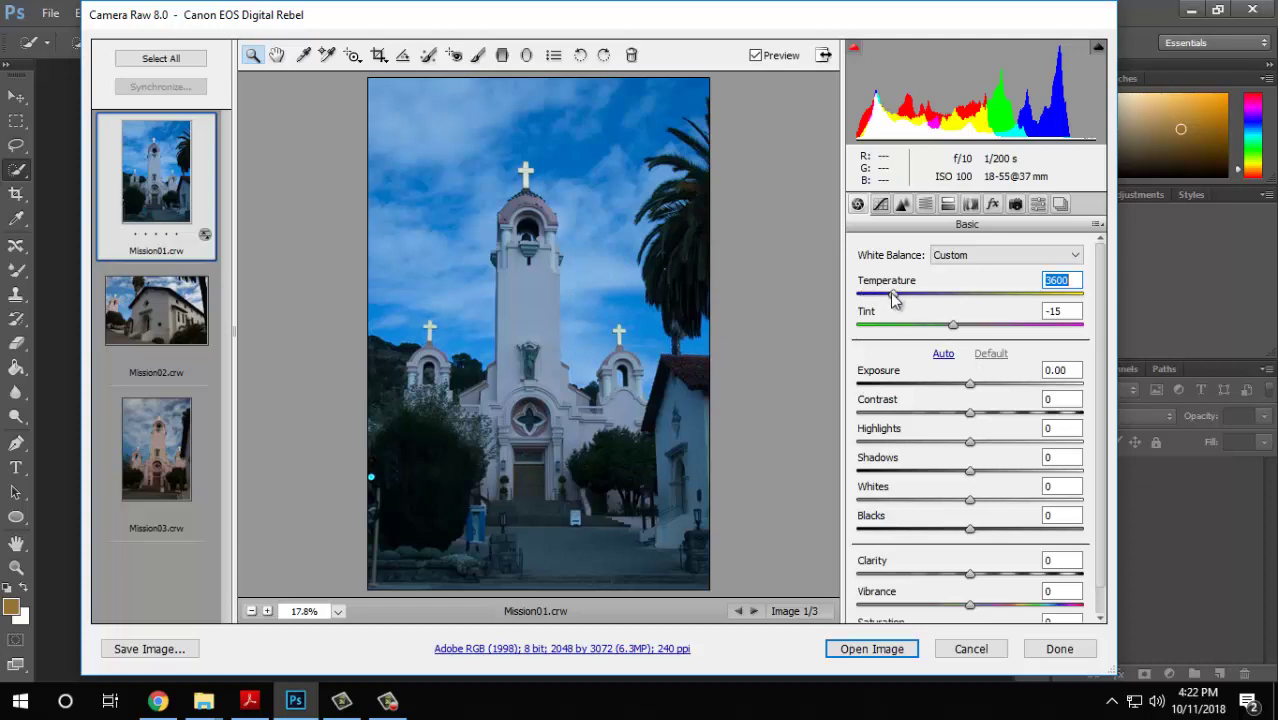
pyautogui.moveTo(893, 297); pyautogui.dragTo(958, 312)
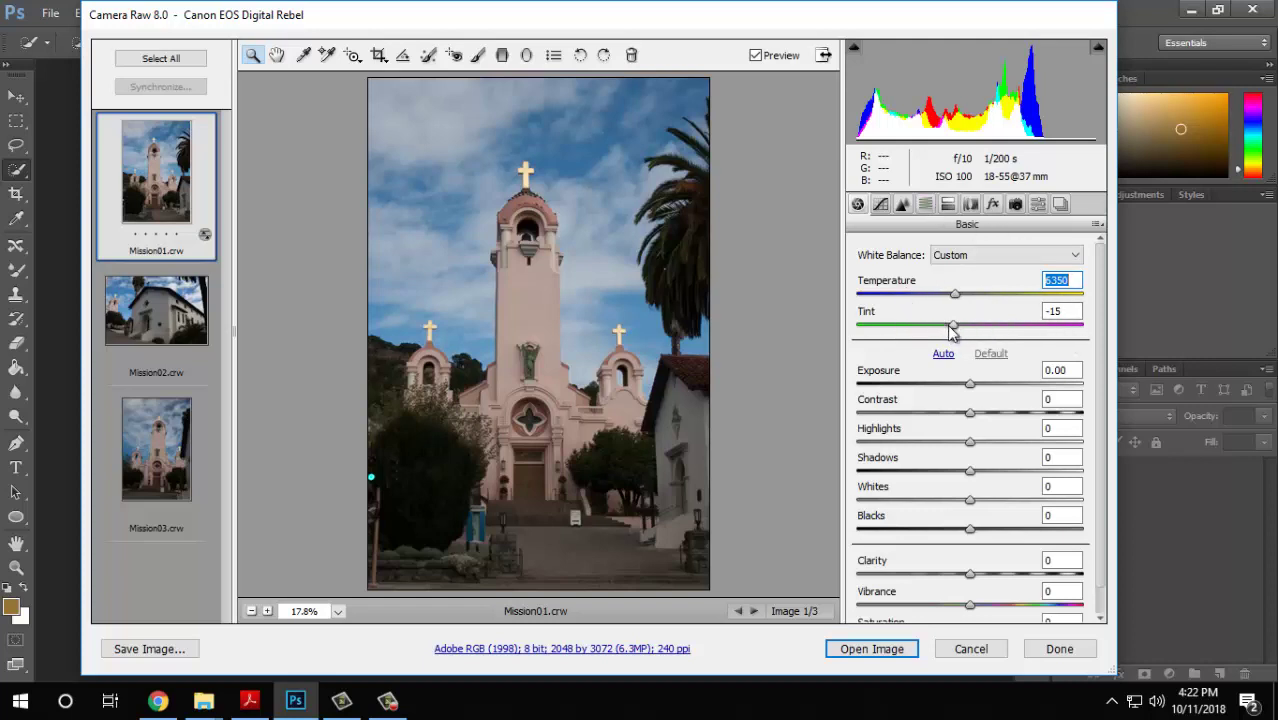
pyautogui.moveTo(949, 326); pyautogui.dragTo(862, 314)
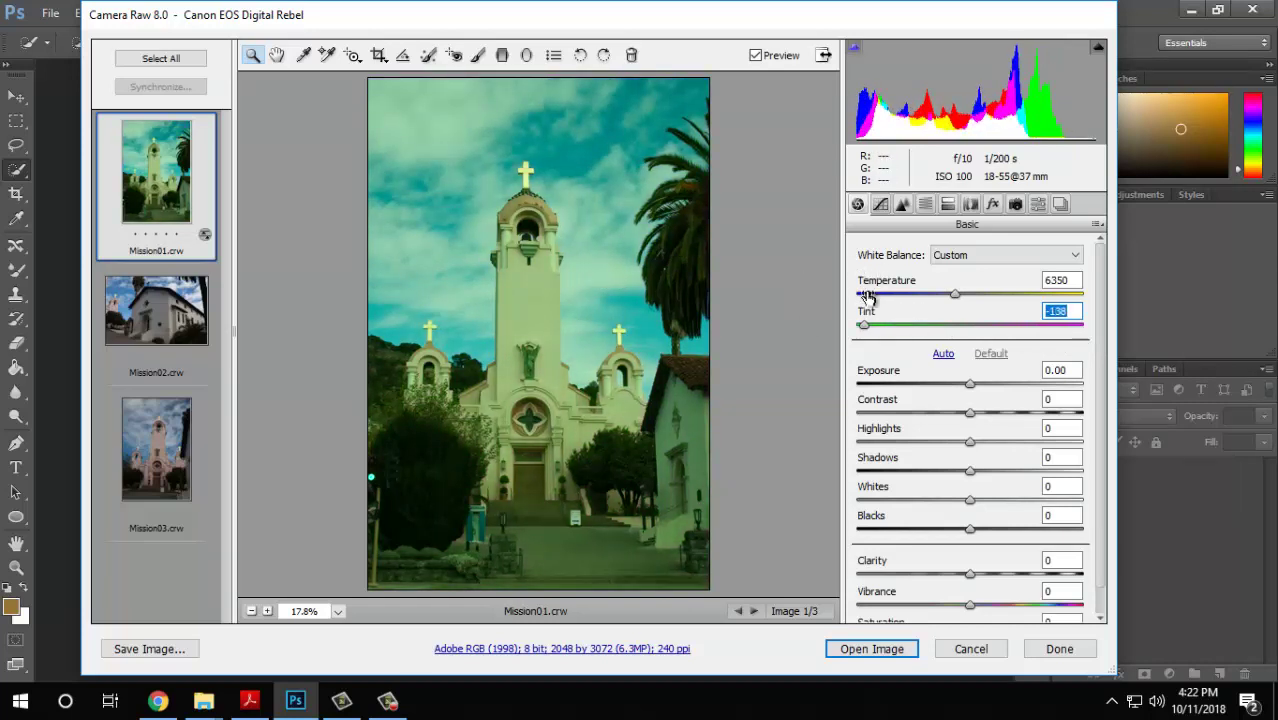
pyautogui.click(946, 326)
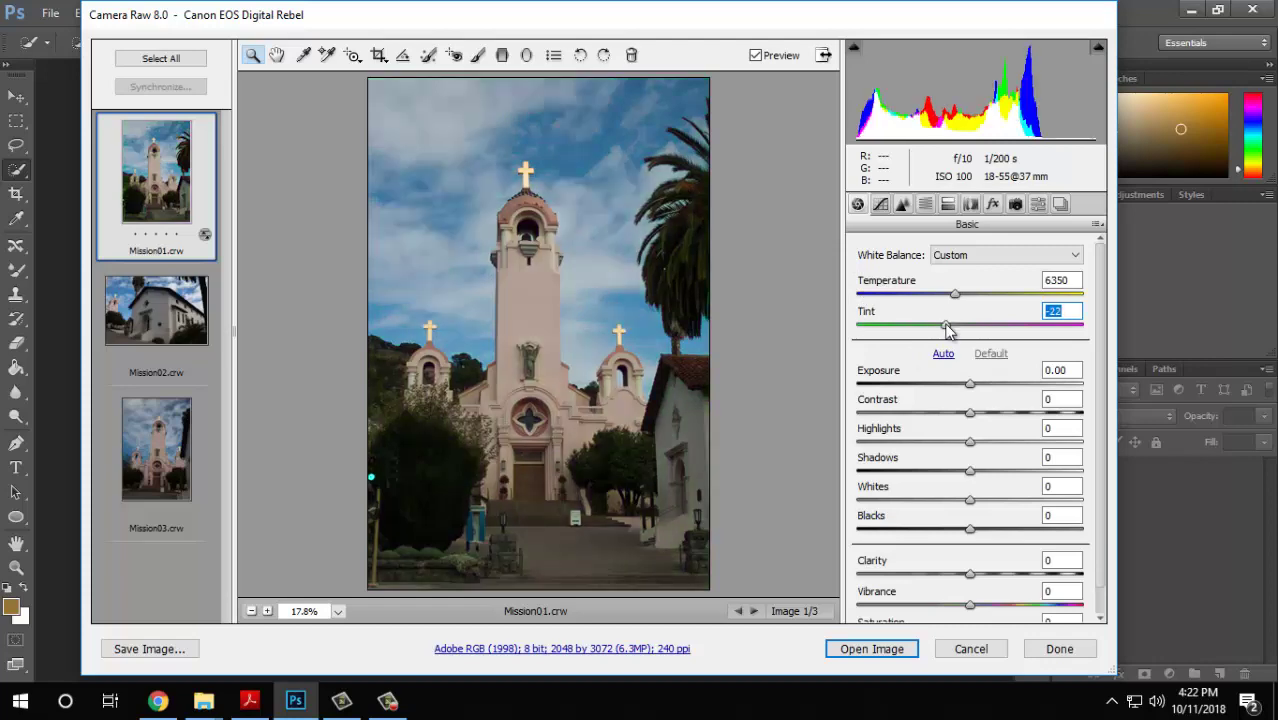
# Switch to Acrobat Reader and read the numbered instructions for the Cloudy preset and the White Balance tool.
pyautogui.click(250, 620)
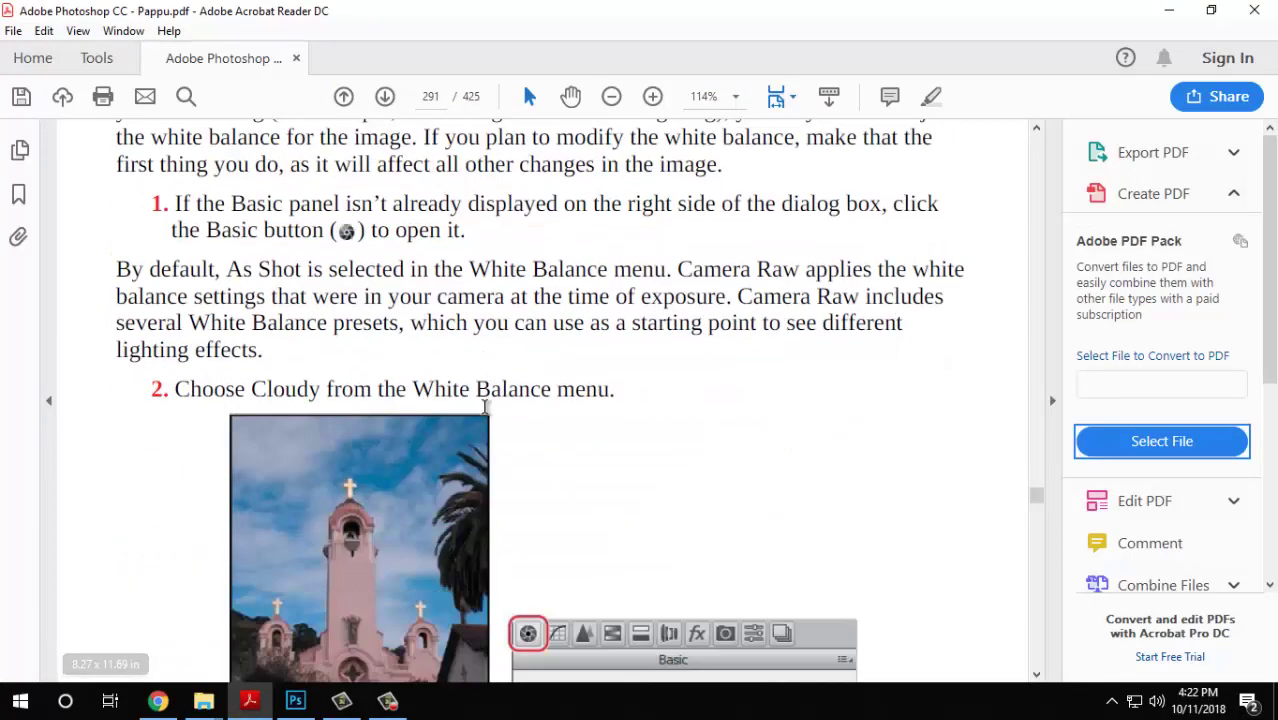
pyautogui.scroll(-5, 676, 254)
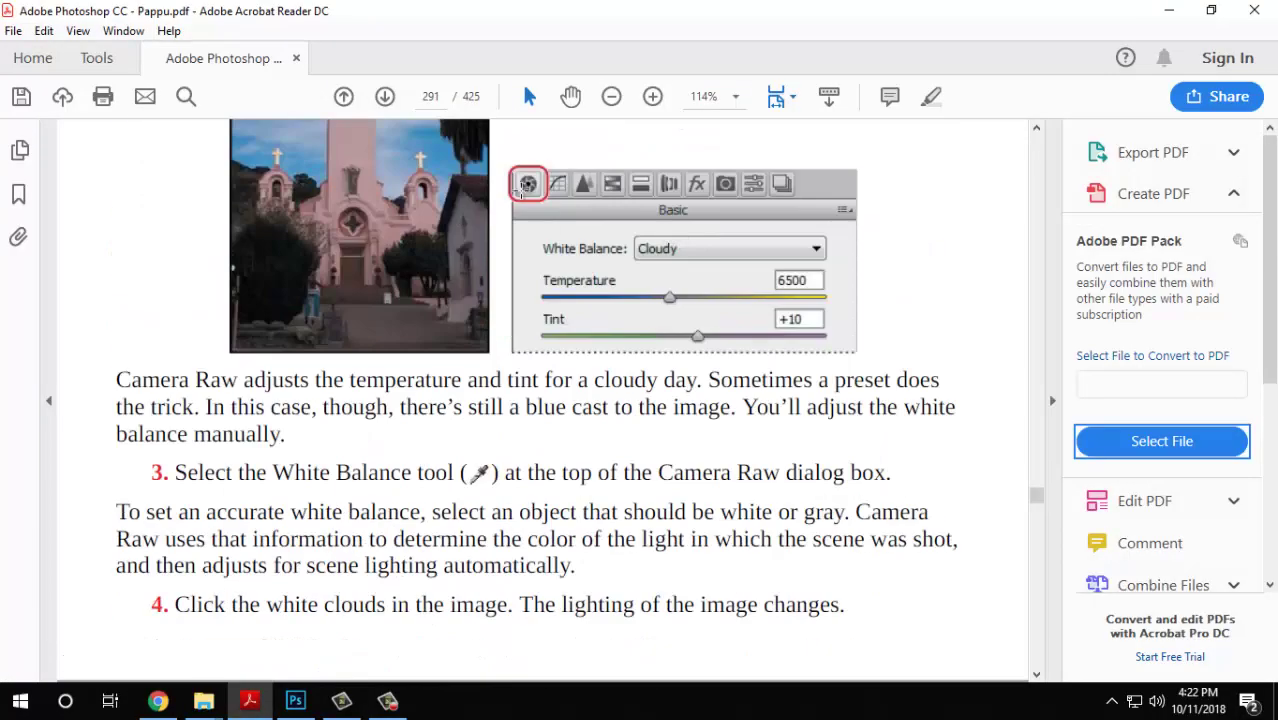
pyautogui.scroll(-8, 610, 260)
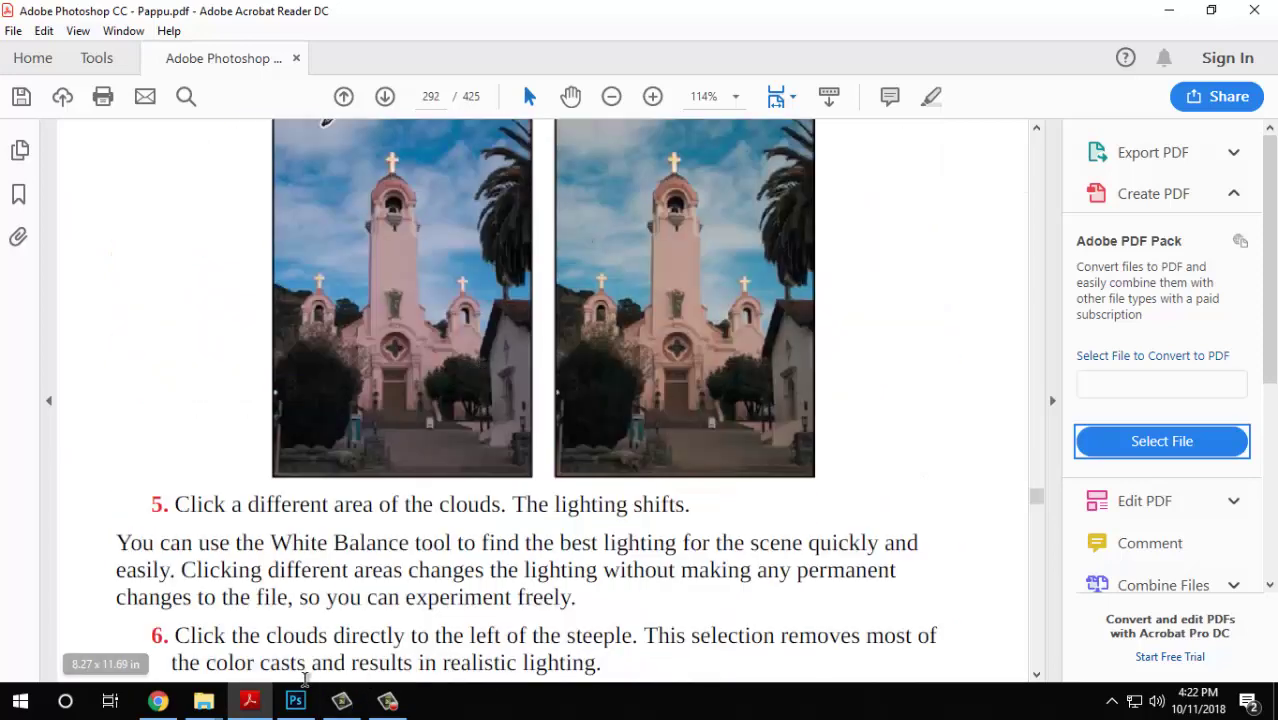
# In Photoshop, set Mission01.crw's temperature to 7750 and tint to -15, and sample the upper-left clouds with the White Balance tool.
pyautogui.click(295, 700)
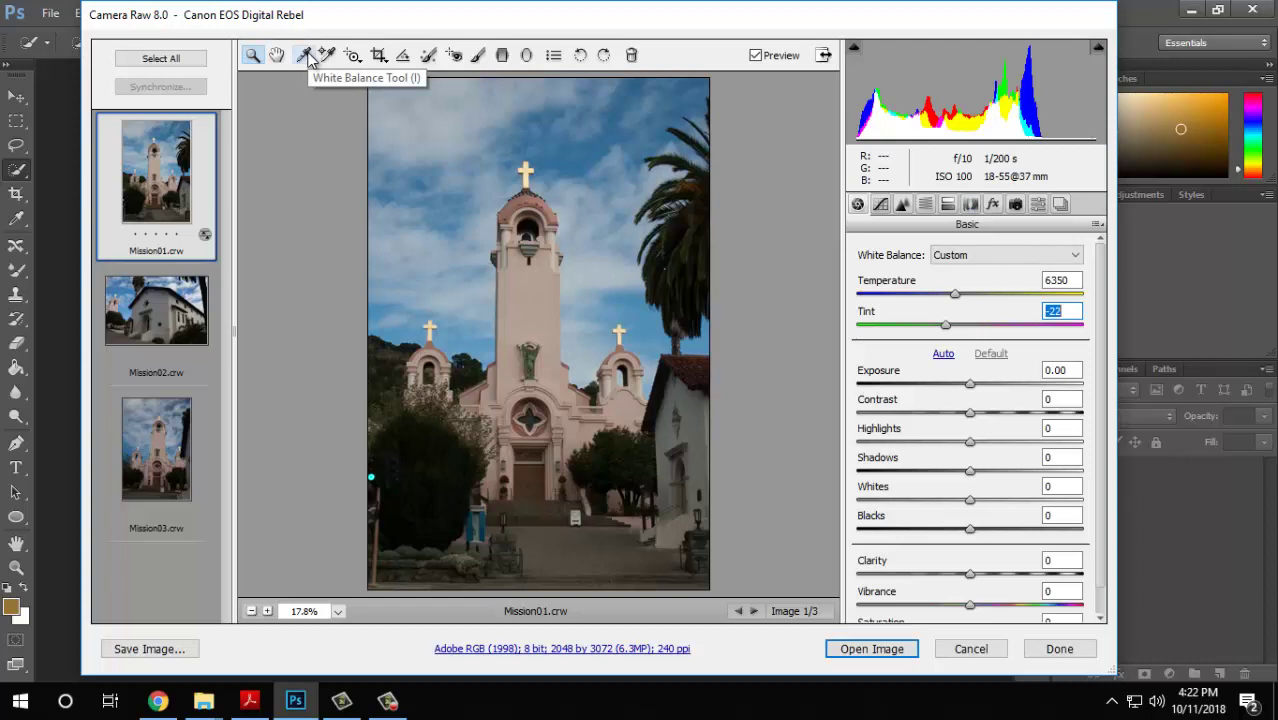
pyautogui.moveTo(955, 294); pyautogui.dragTo(953, 320)
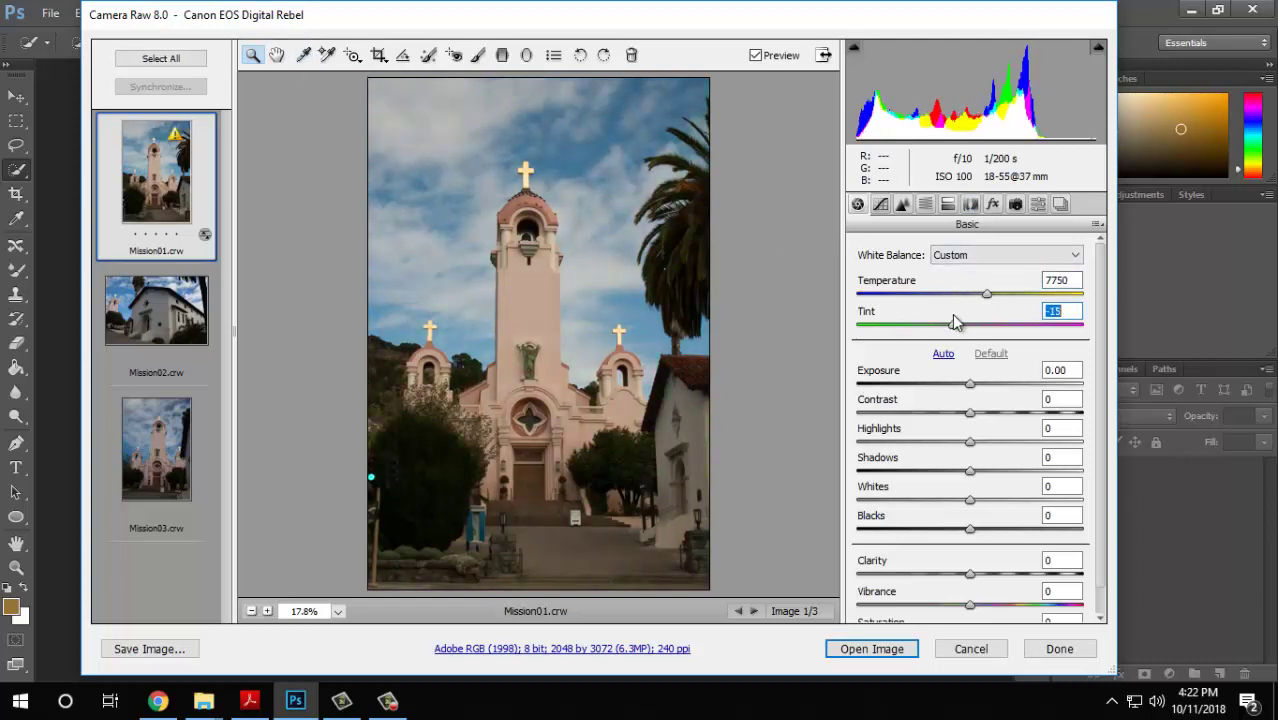
pyautogui.click(302, 58)
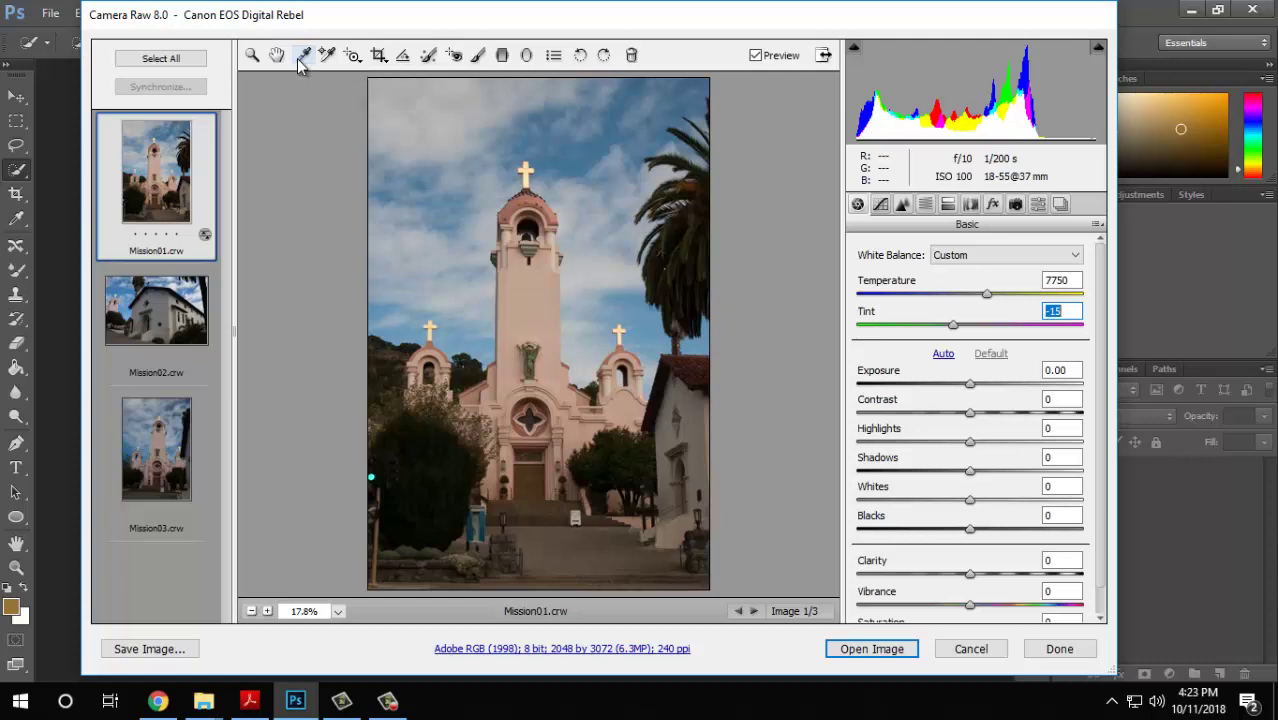
pyautogui.click(401, 116)
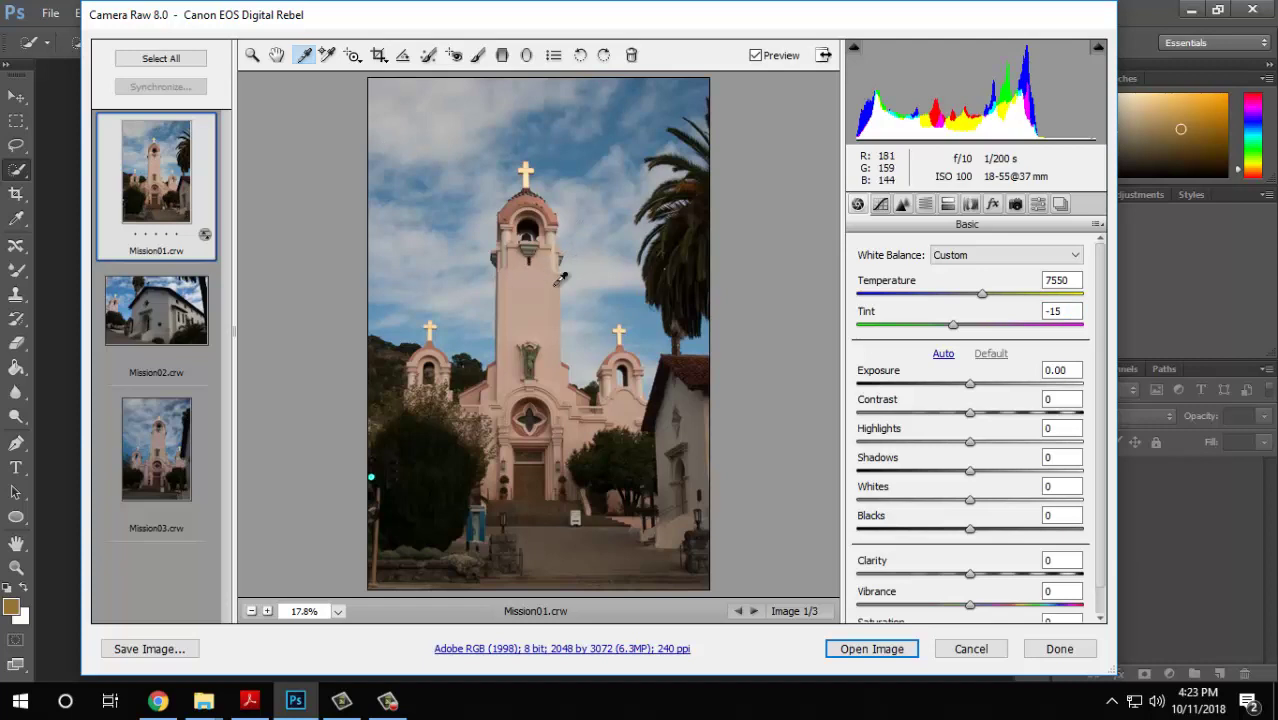
# Offset the temperature to 24000 and tint to -76, and rebalance the image by sampling the clouds, the tower, and the clouds left of the steeple.
pyautogui.moveTo(983, 293); pyautogui.dragTo(1053, 293)
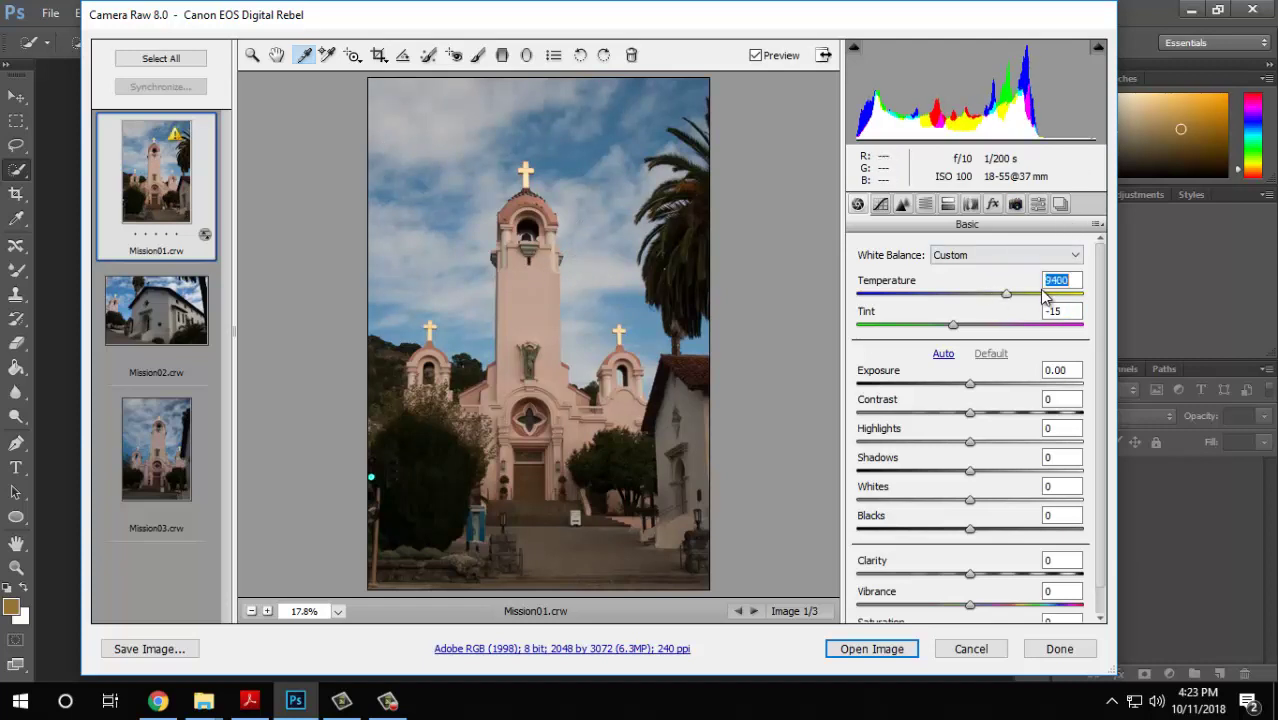
pyautogui.moveTo(952, 328); pyautogui.dragTo(900, 328)
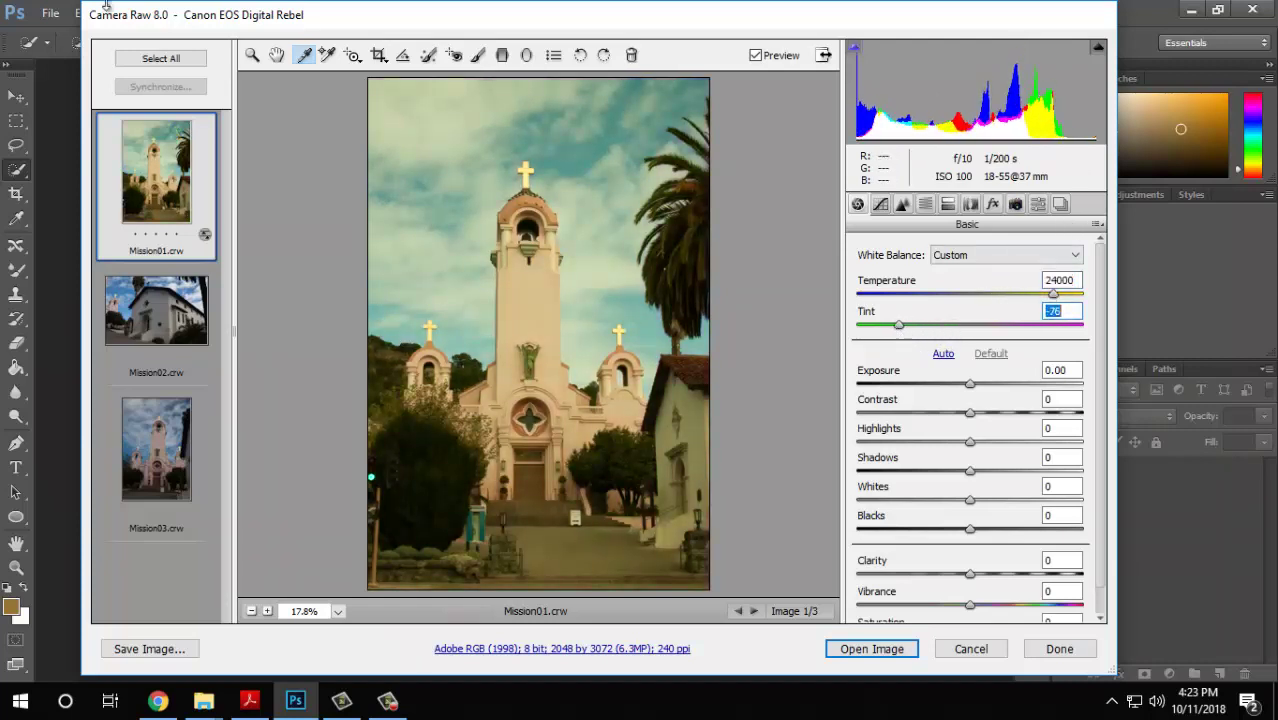
pyautogui.click(455, 117)
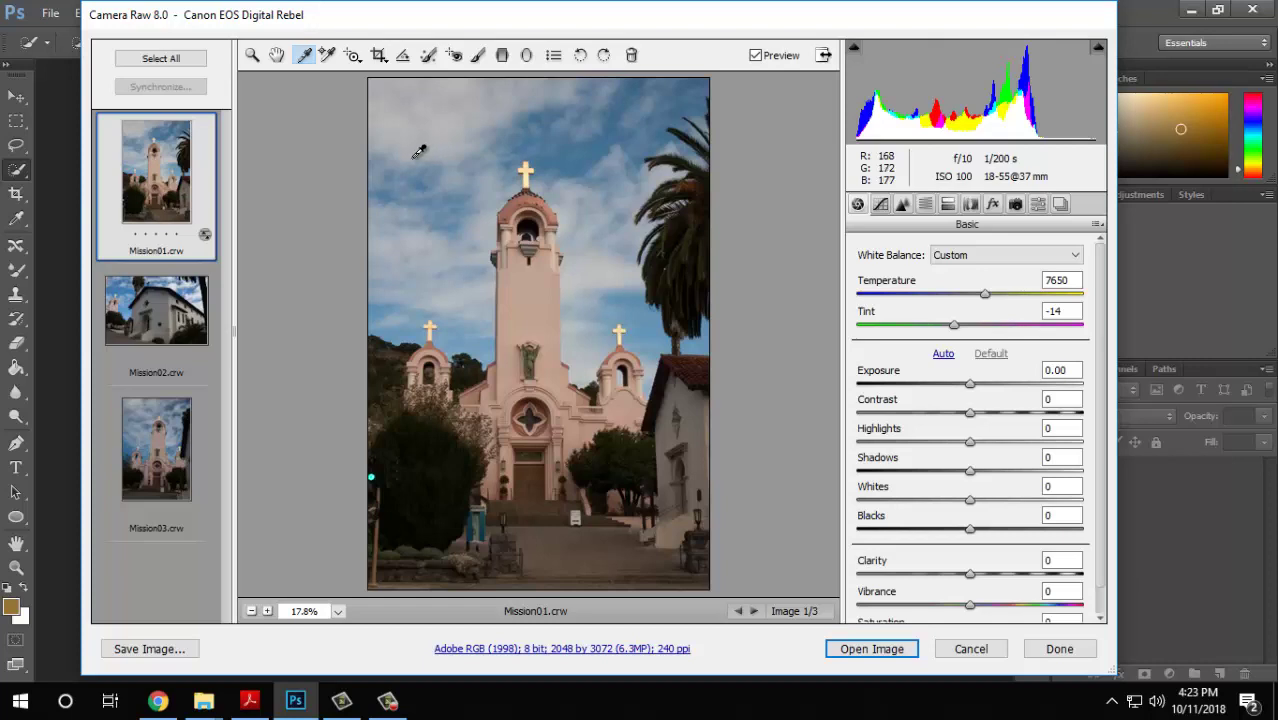
pyautogui.click(542, 302)
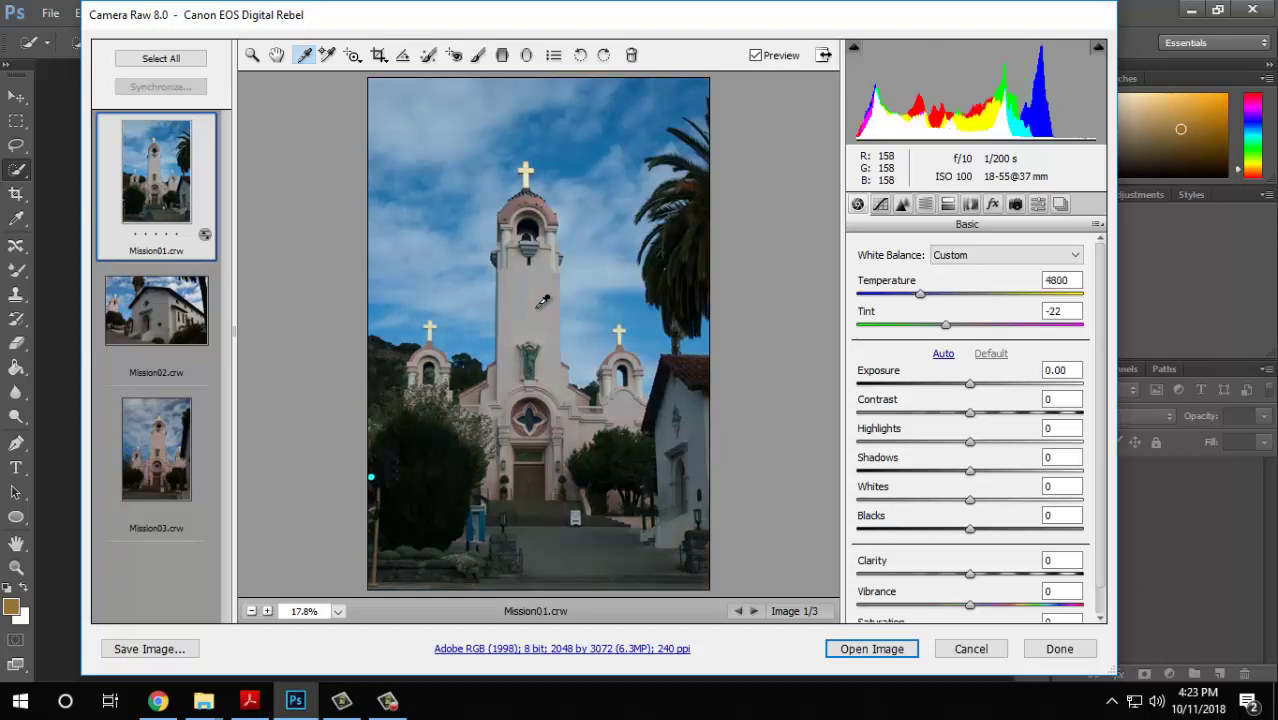
pyautogui.click(468, 121)
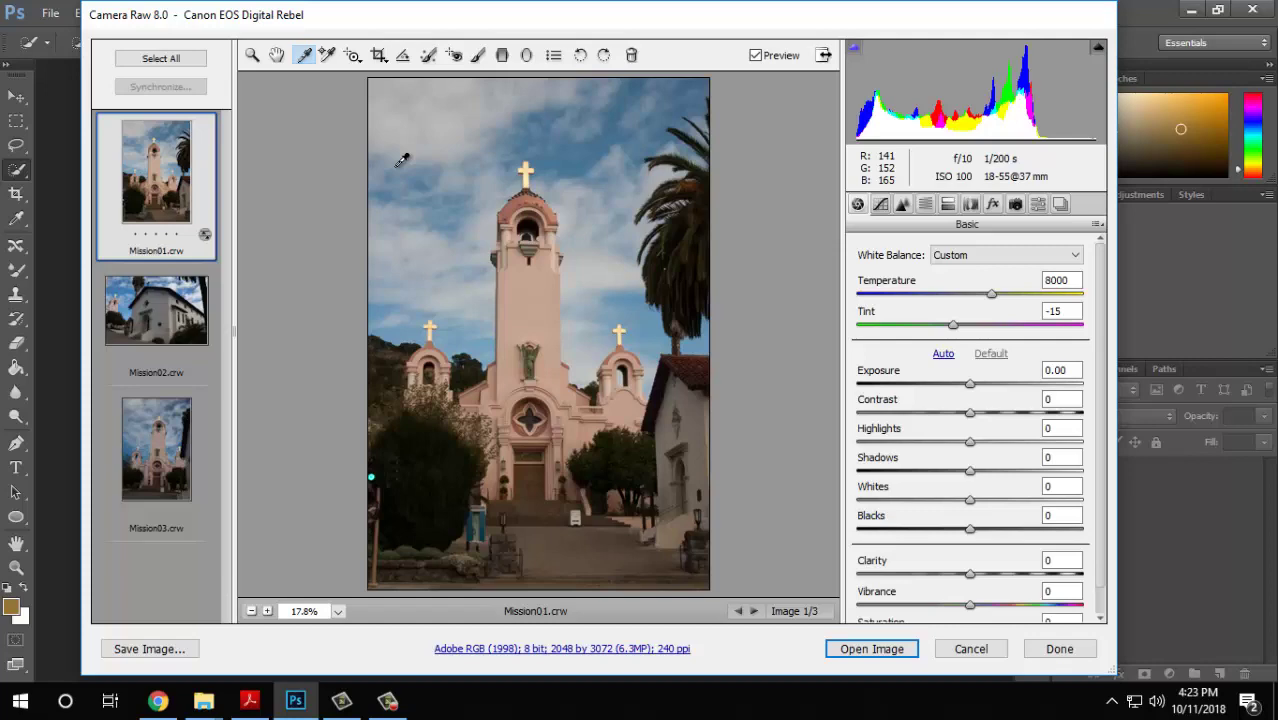
# Switch to Acrobat Reader and review the White Balance tool instructions and the Before/After Left/Right preview section.
pyautogui.click(250, 700)
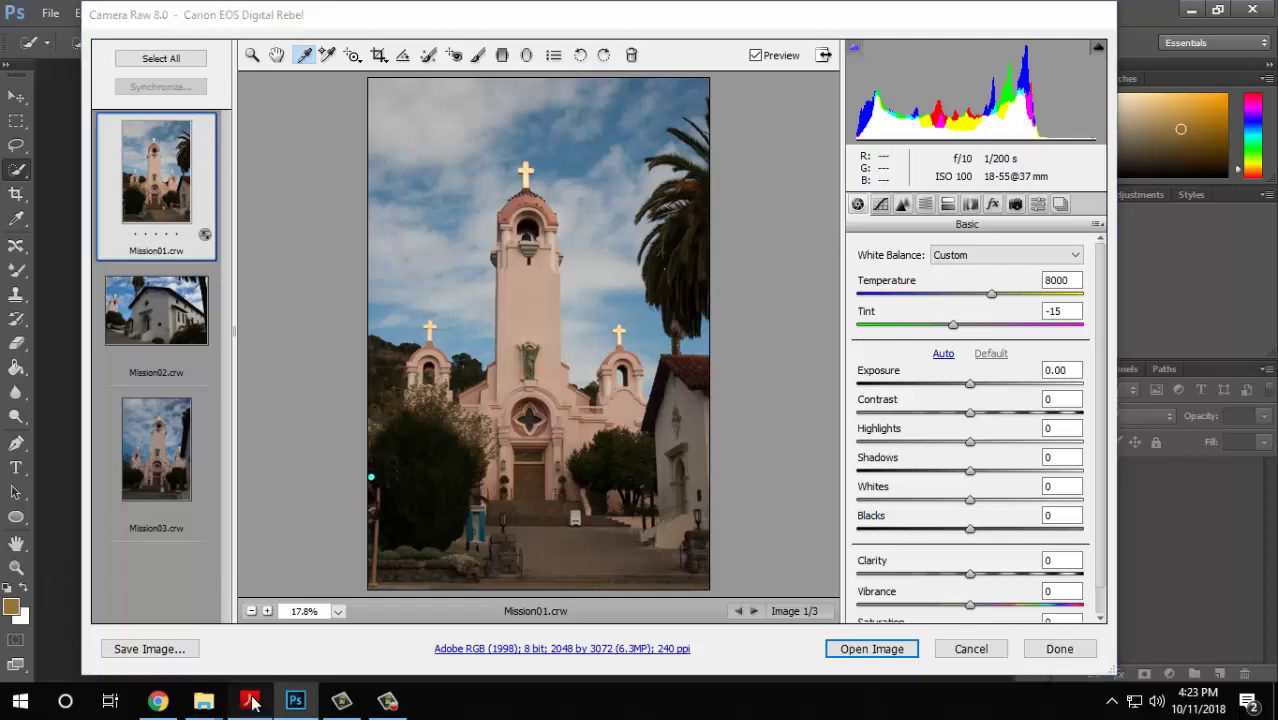
pyautogui.scroll(-12, 517, 189)
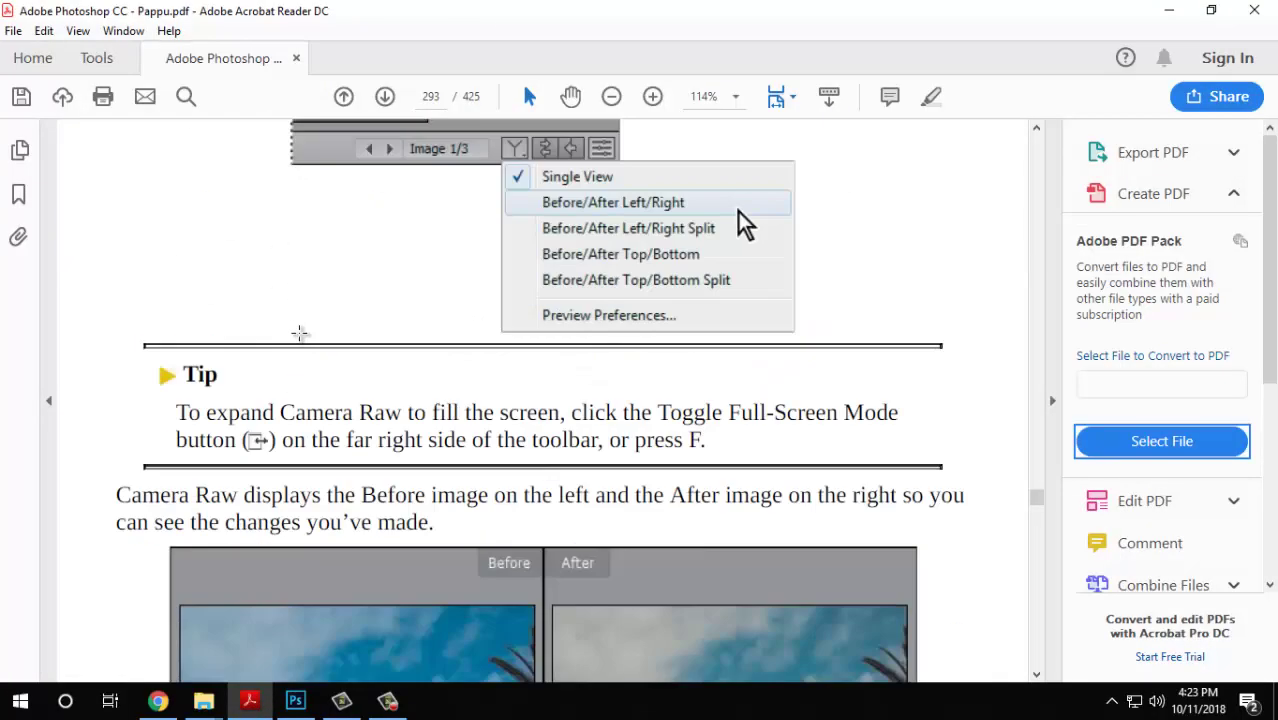
pyautogui.scroll(3, 300, 334)
pyautogui.scroll(15, 398, 358)
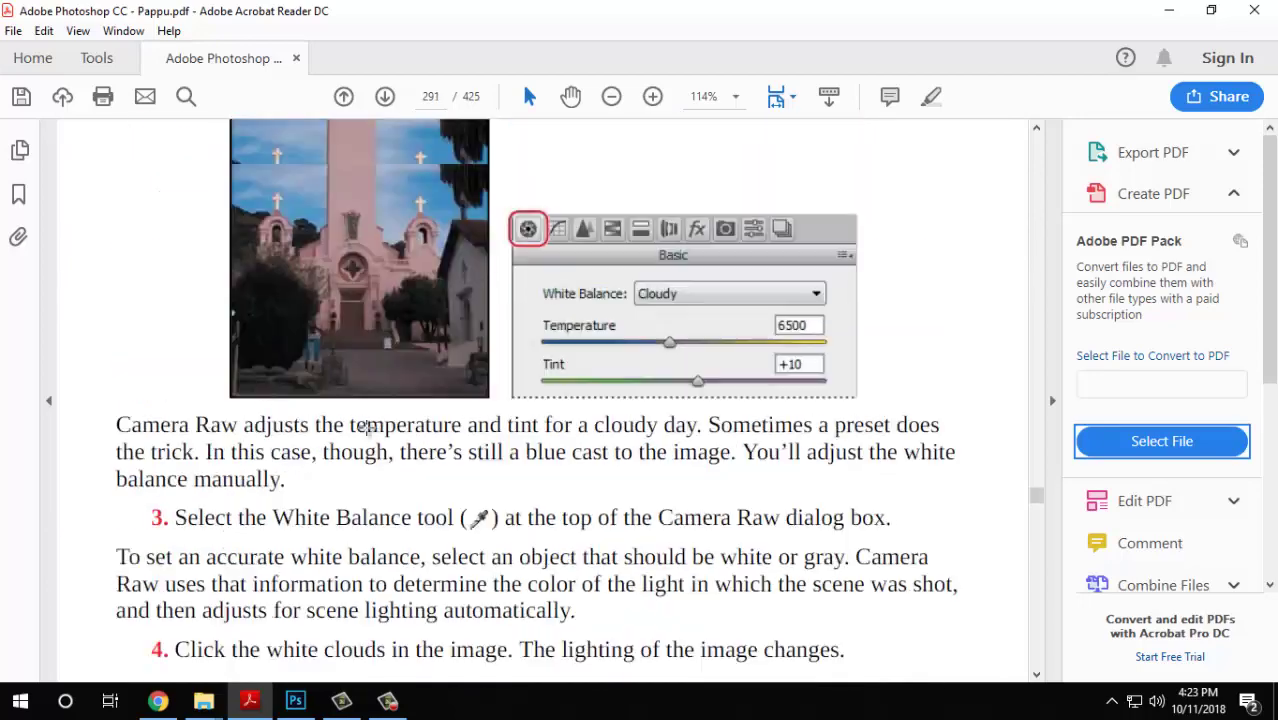
pyautogui.scroll(-3, 499, 457)
pyautogui.scroll(-15, 499, 457)
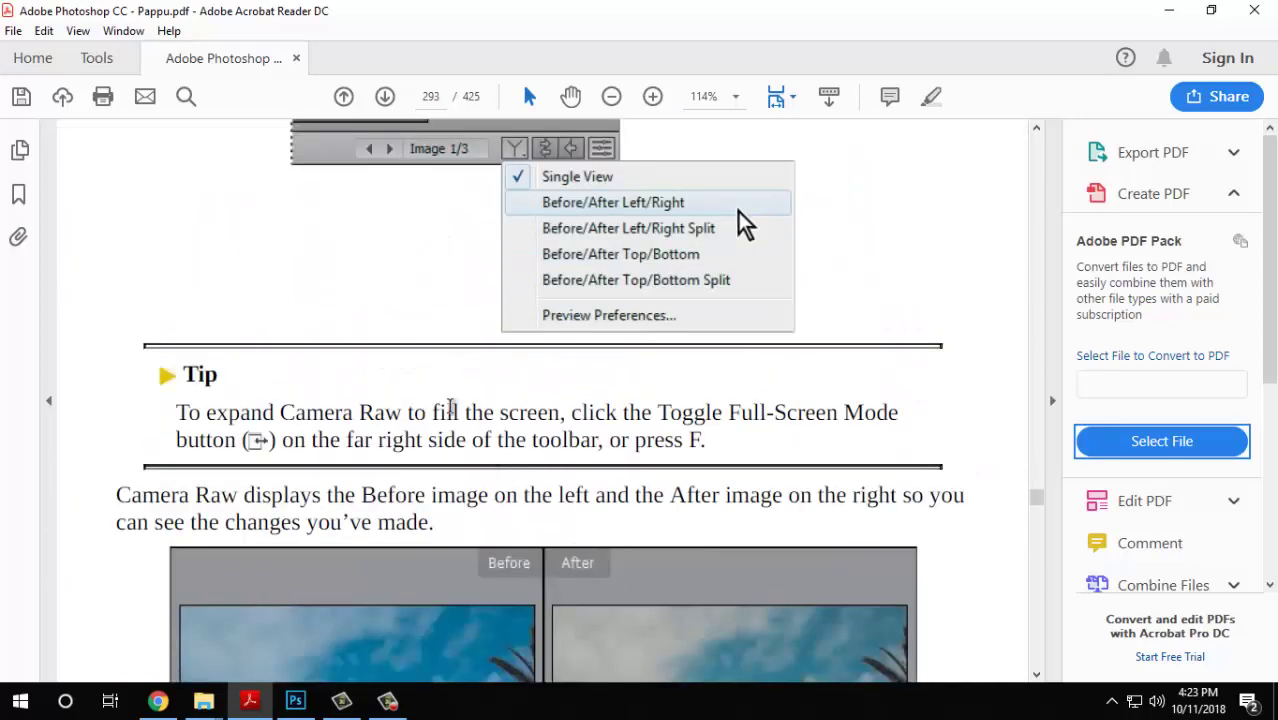
# Skim the PDF's section on tonal adjustments, and switch to Photoshop to set Mission01.crw's exposure to +0.95.
pyautogui.scroll(-15, 396, 317)
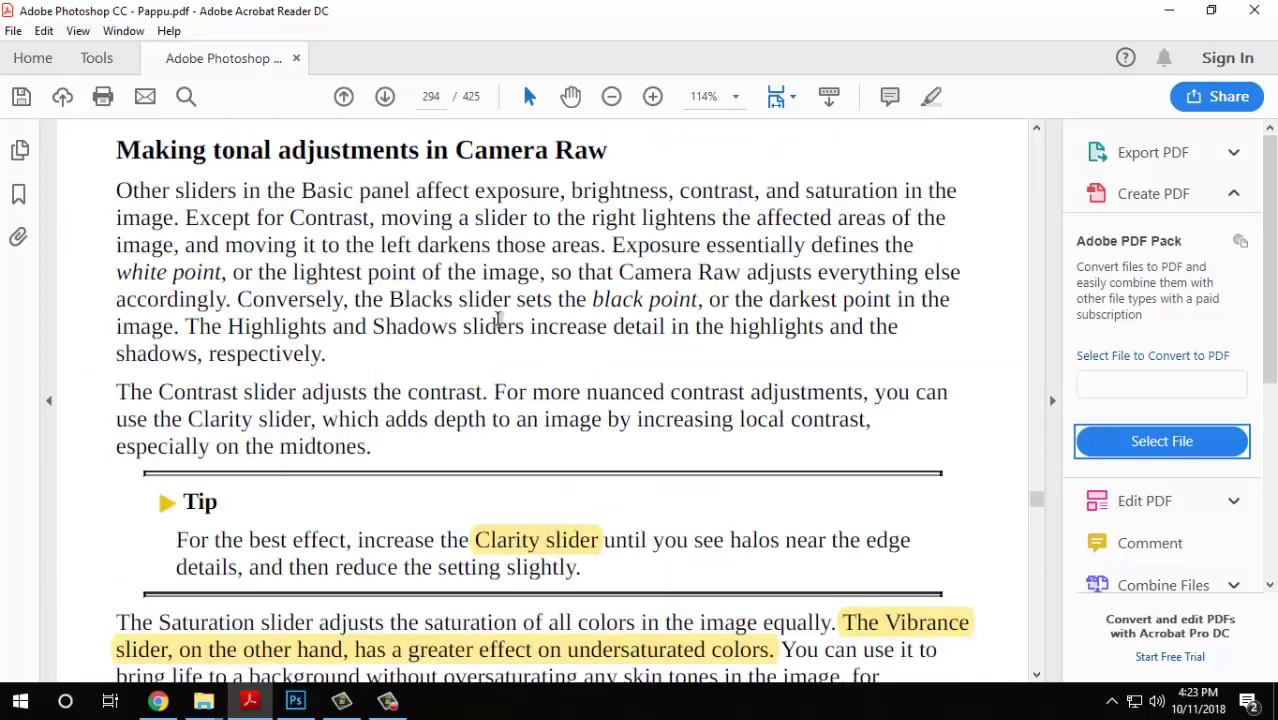
pyautogui.scroll(5, 386, 305)
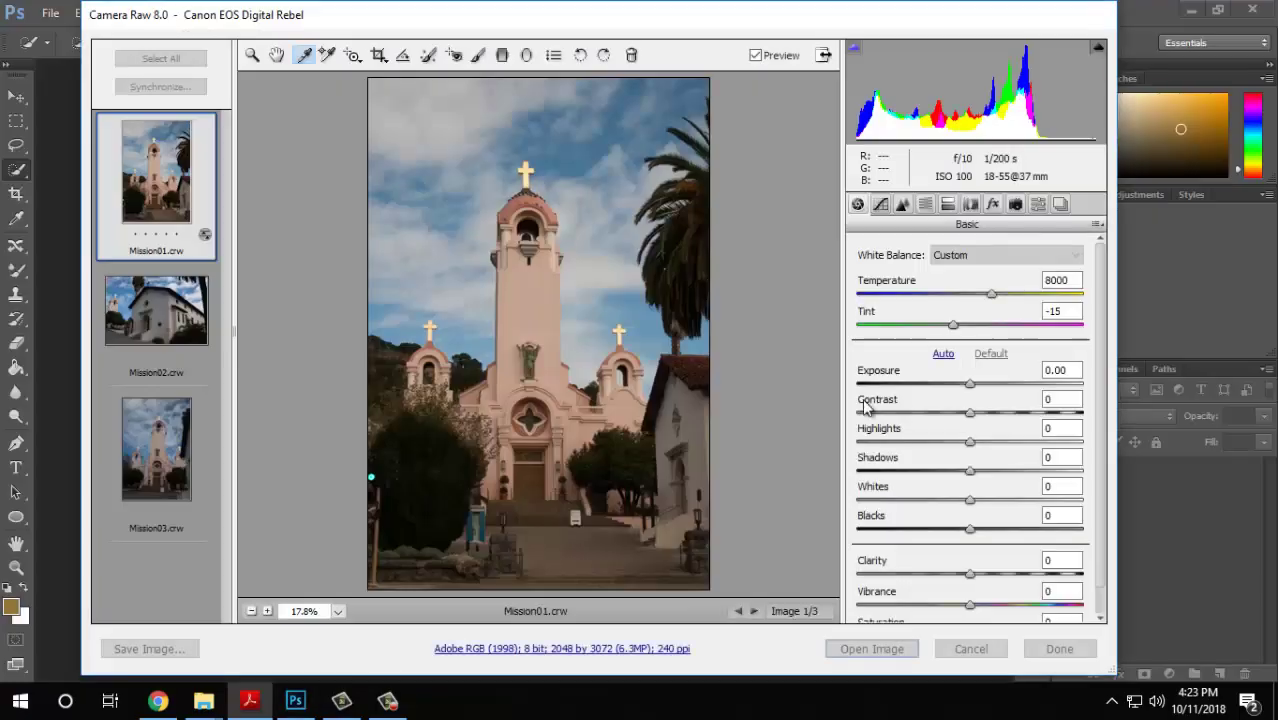
pyautogui.click(295, 700)
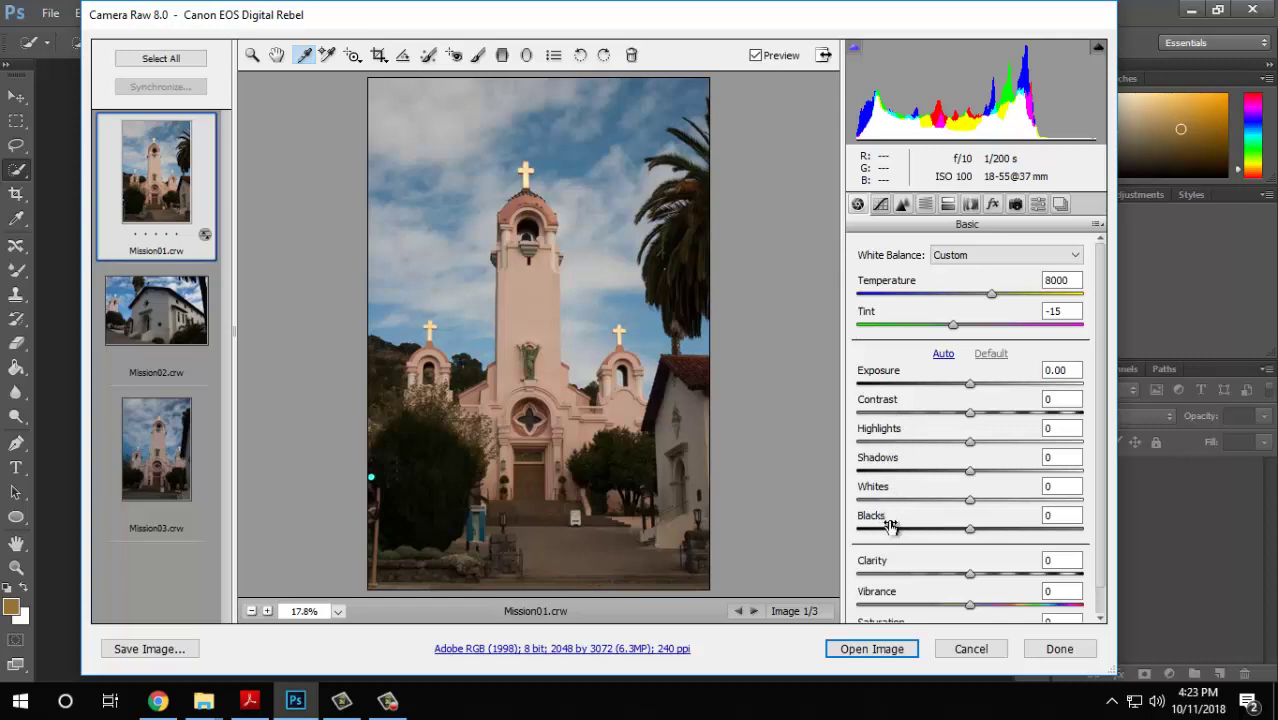
pyautogui.scroll(-1, 912, 514)
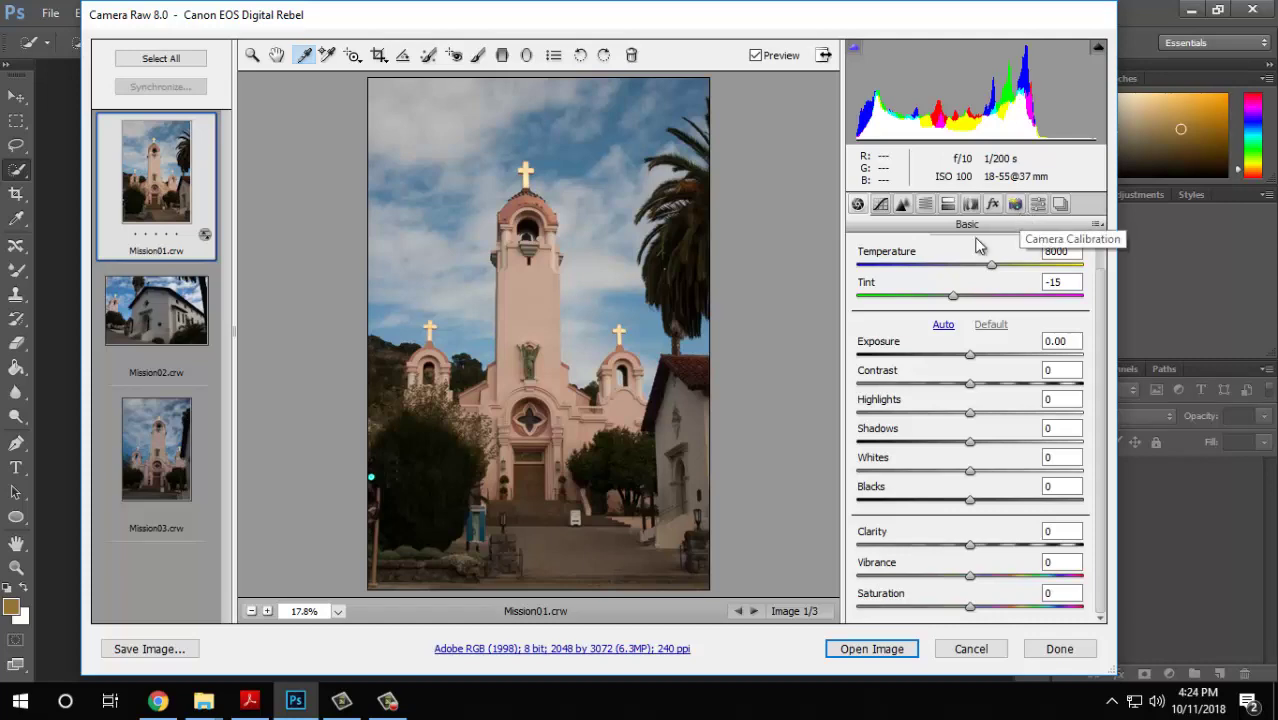
pyautogui.moveTo(977, 366); pyautogui.dragTo(1010, 323)
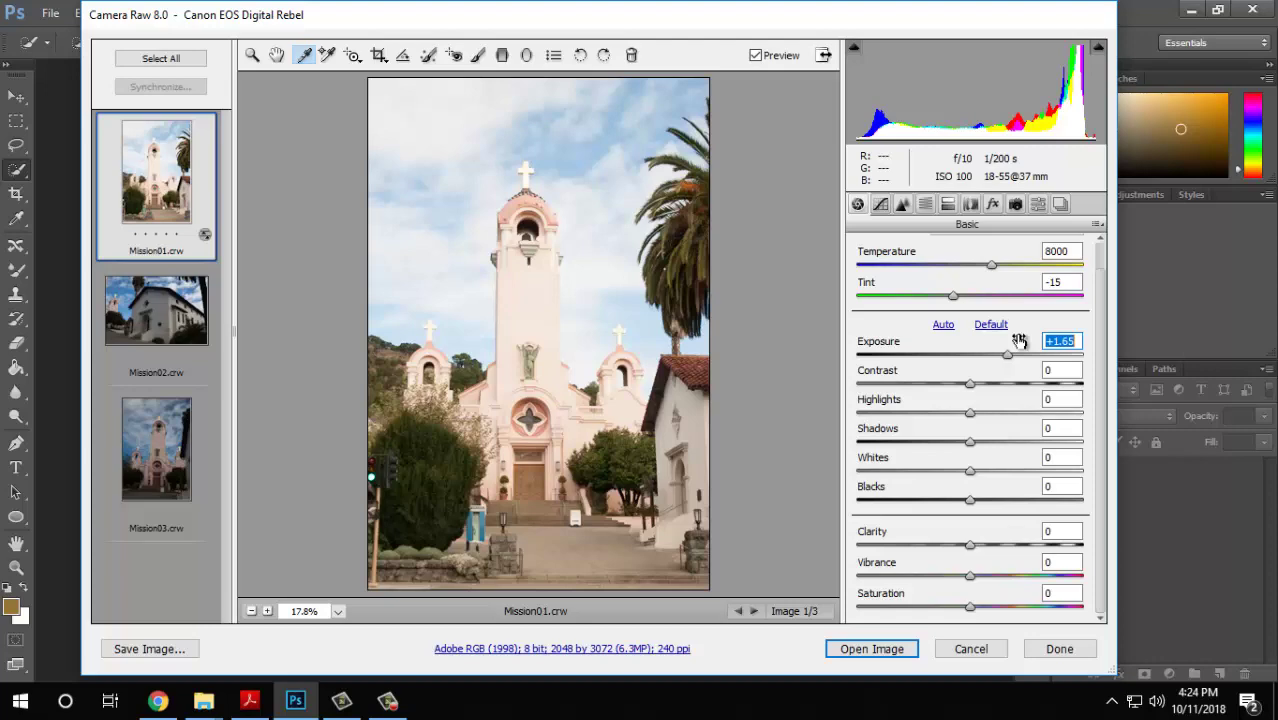
pyautogui.moveTo(1013, 356); pyautogui.dragTo(991, 356)
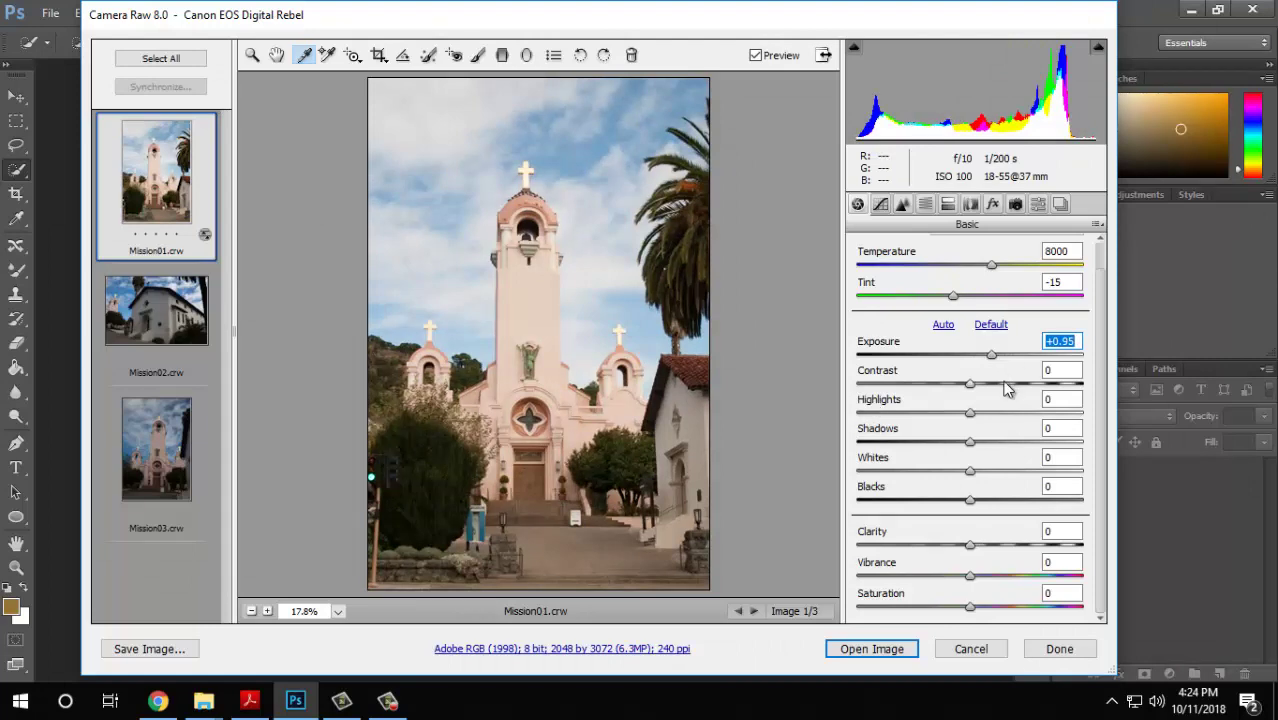
# Try Mission01.crw's contrast at +100 and -4, and set it to +5.
pyautogui.moveTo(1007, 390); pyautogui.dragTo(1120, 400)
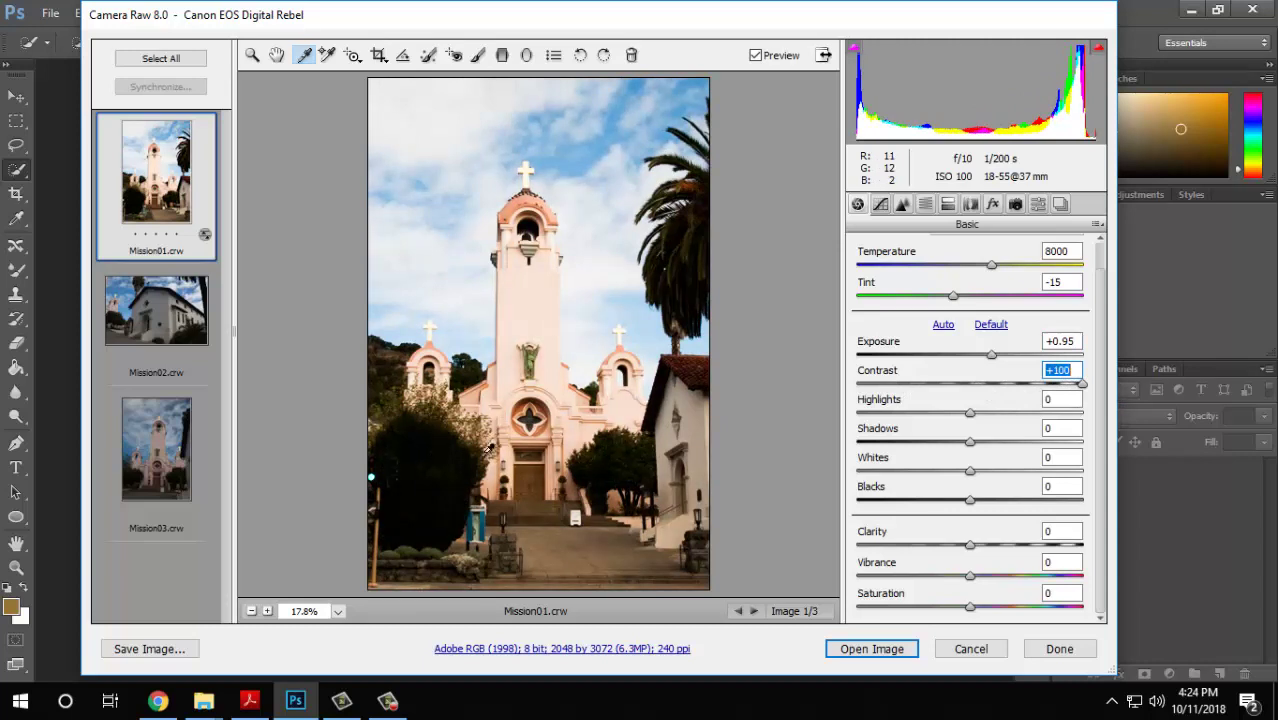
pyautogui.moveTo(1080, 393); pyautogui.dragTo(955, 389)
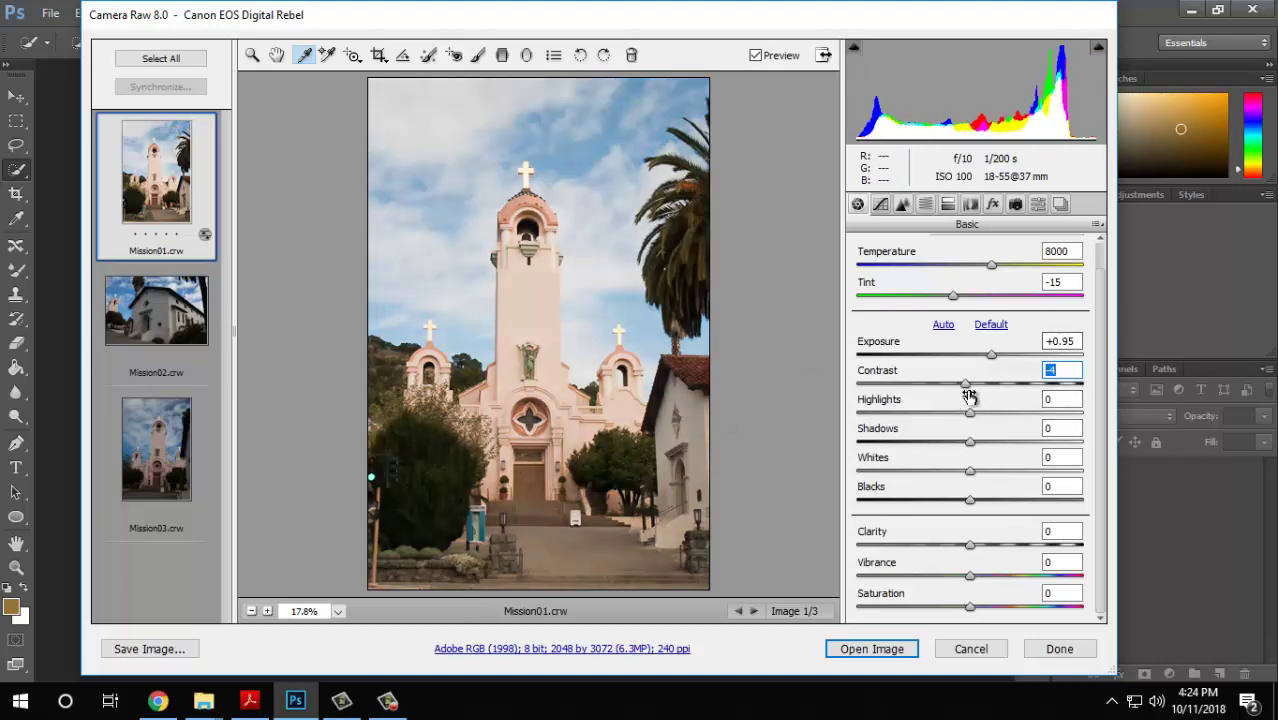
pyautogui.moveTo(965, 386); pyautogui.dragTo(1130, 390)
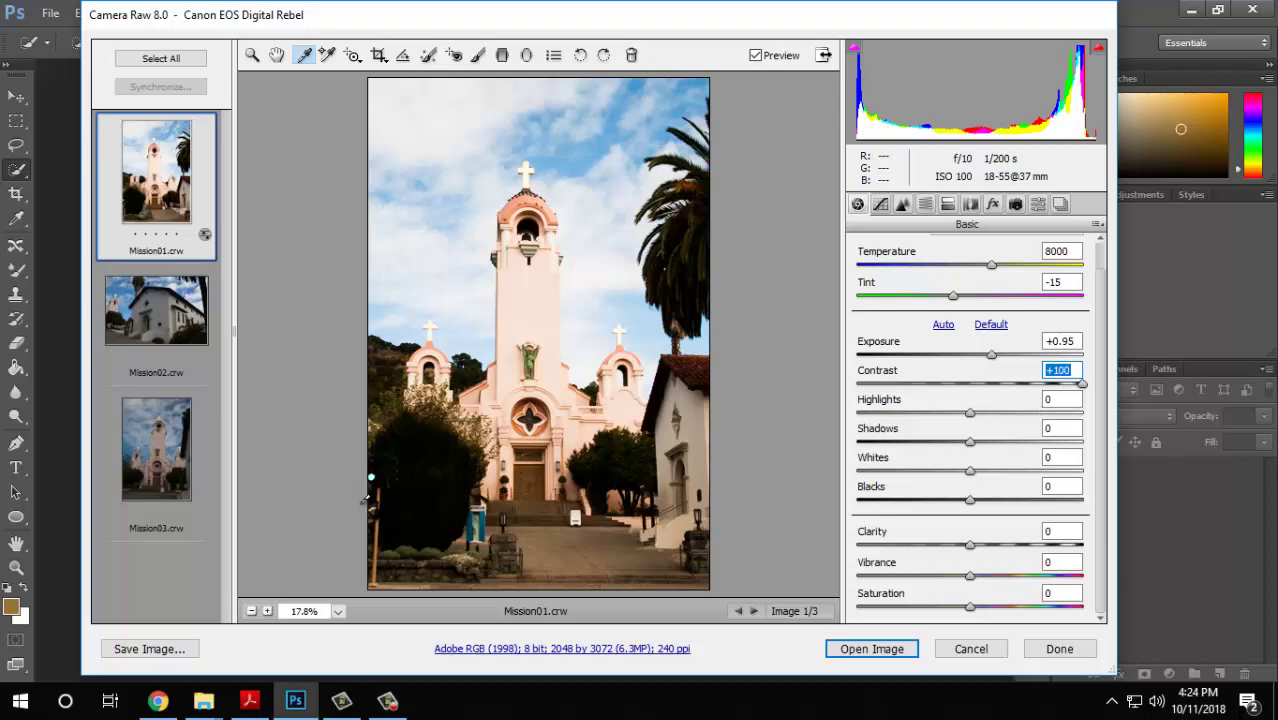
pyautogui.click(975, 384)
# Try the highlights at -43, +28 and +30, set them to +6, and raise the shadows to +100.
pyautogui.moveTo(977, 420); pyautogui.dragTo(1148, 413)
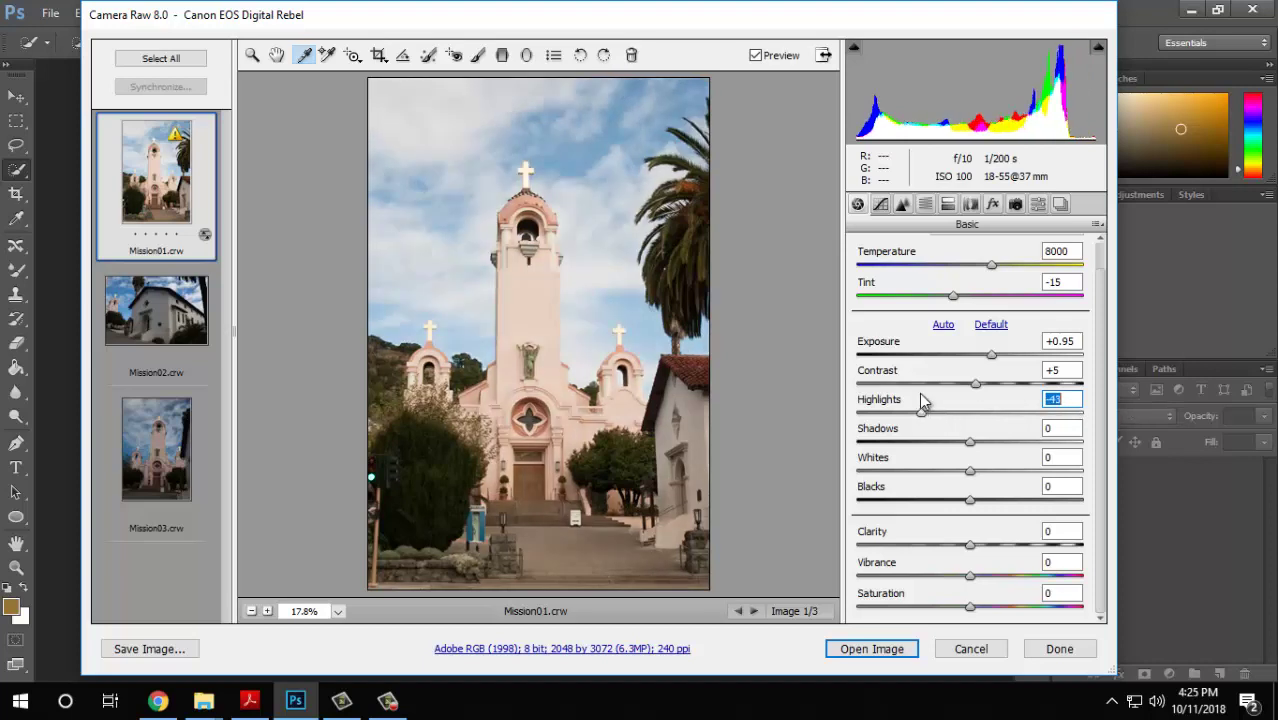
pyautogui.write('28')
pyautogui.press('Return')
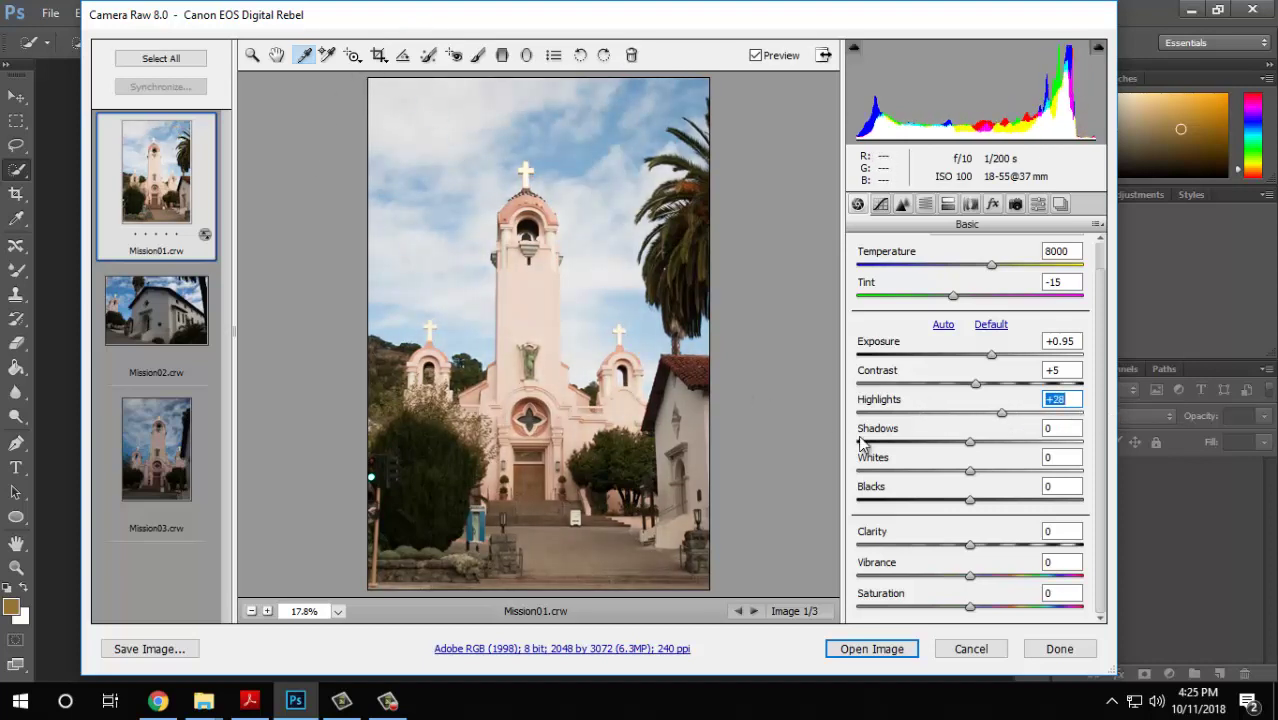
pyautogui.scroll(2, 1066, 416)
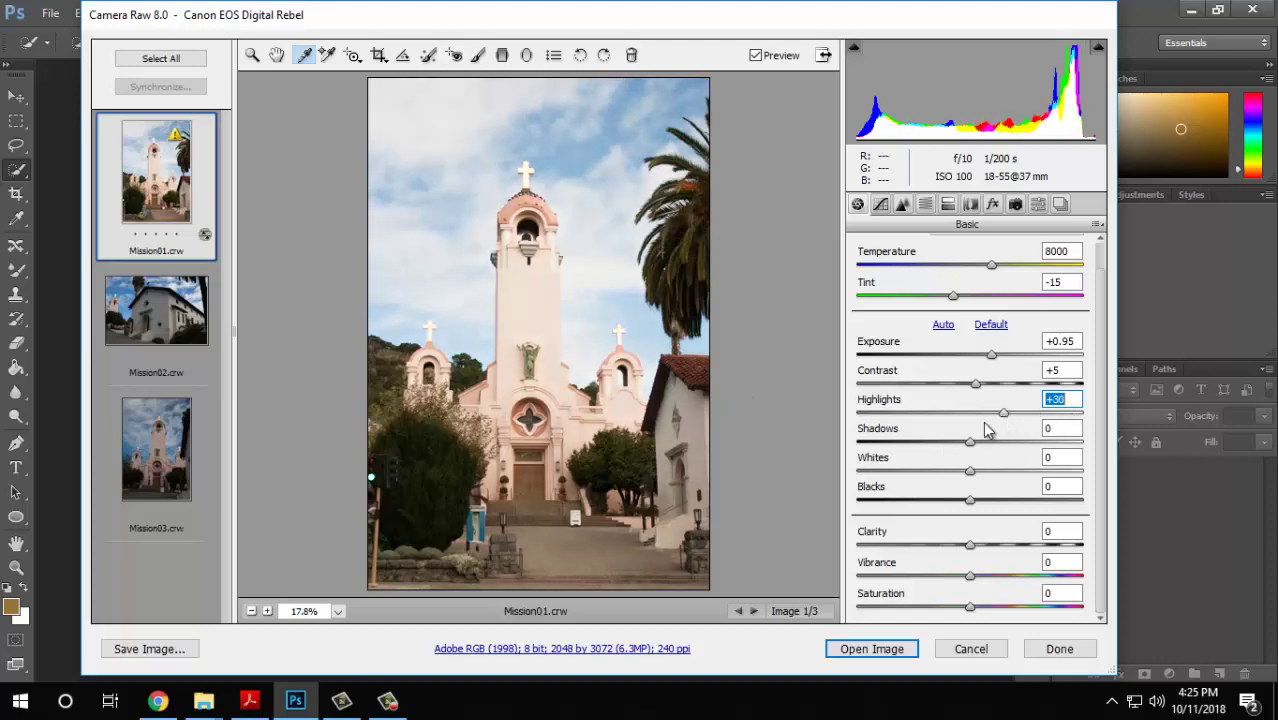
pyautogui.moveTo(987, 430); pyautogui.dragTo(1065, 460)
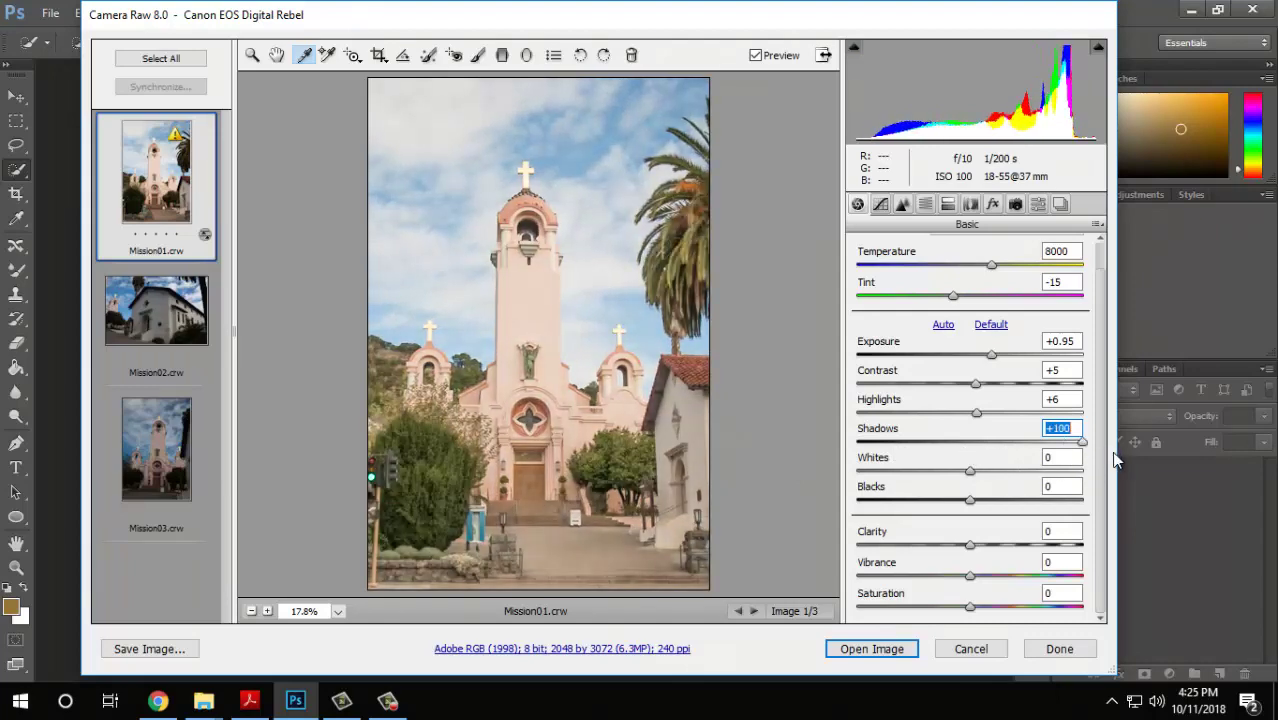
# Set Mission01.crw's shadows to -5 and whites to +6, and adjust the blacks through -13 and -100 to +24.
pyautogui.moveTo(1070, 452); pyautogui.dragTo(833, 492)
pyautogui.hotkey('ctrl', 'z')
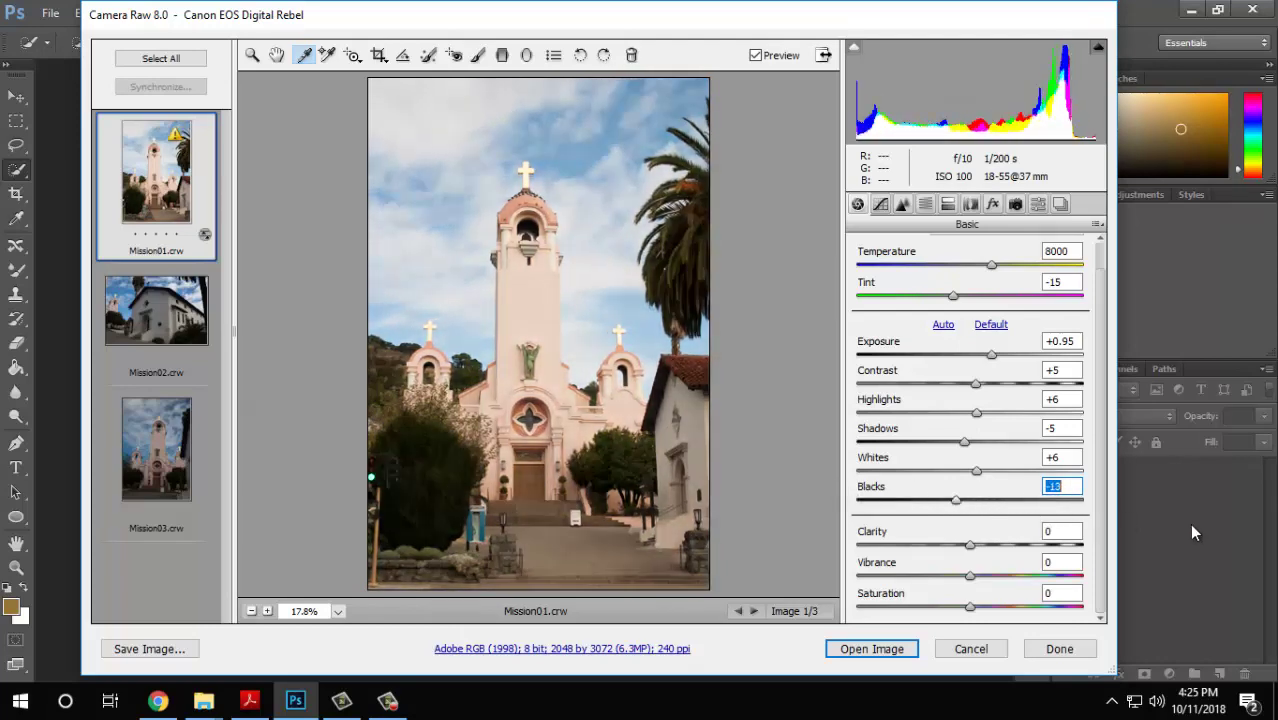
pyautogui.hotkey('ctrl', 'z')
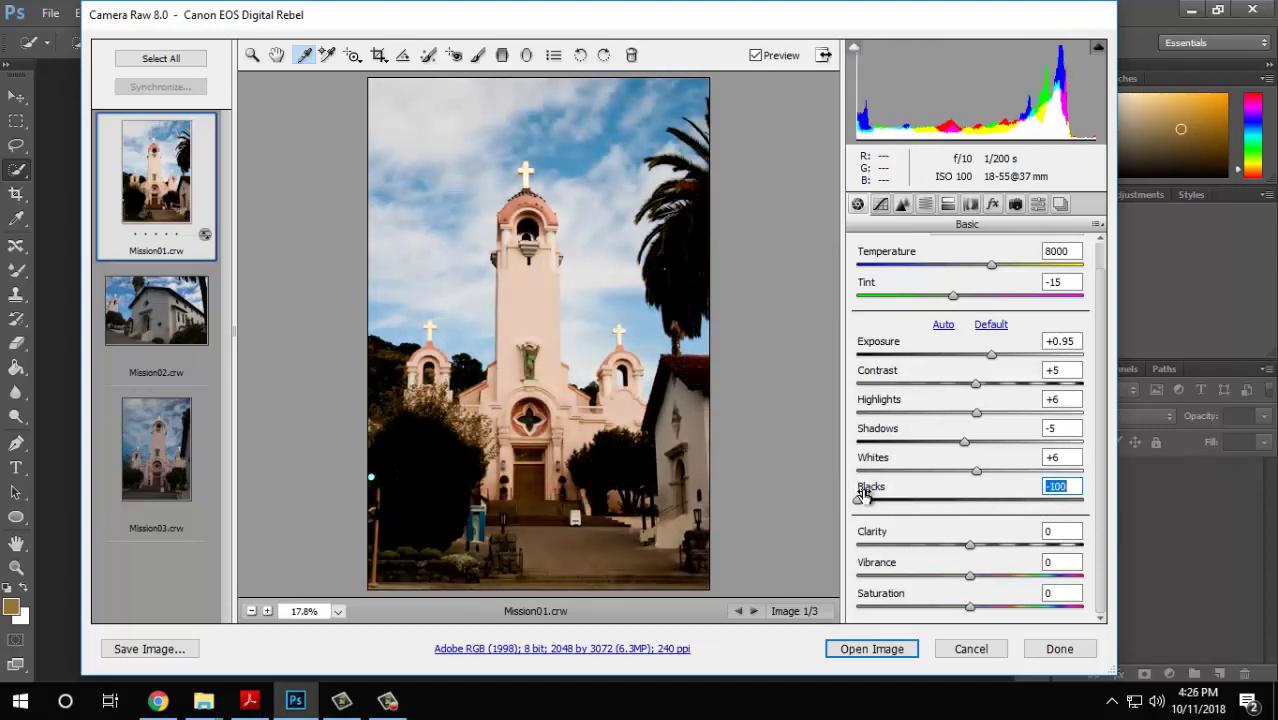
pyautogui.moveTo(858, 498); pyautogui.dragTo(997, 500)
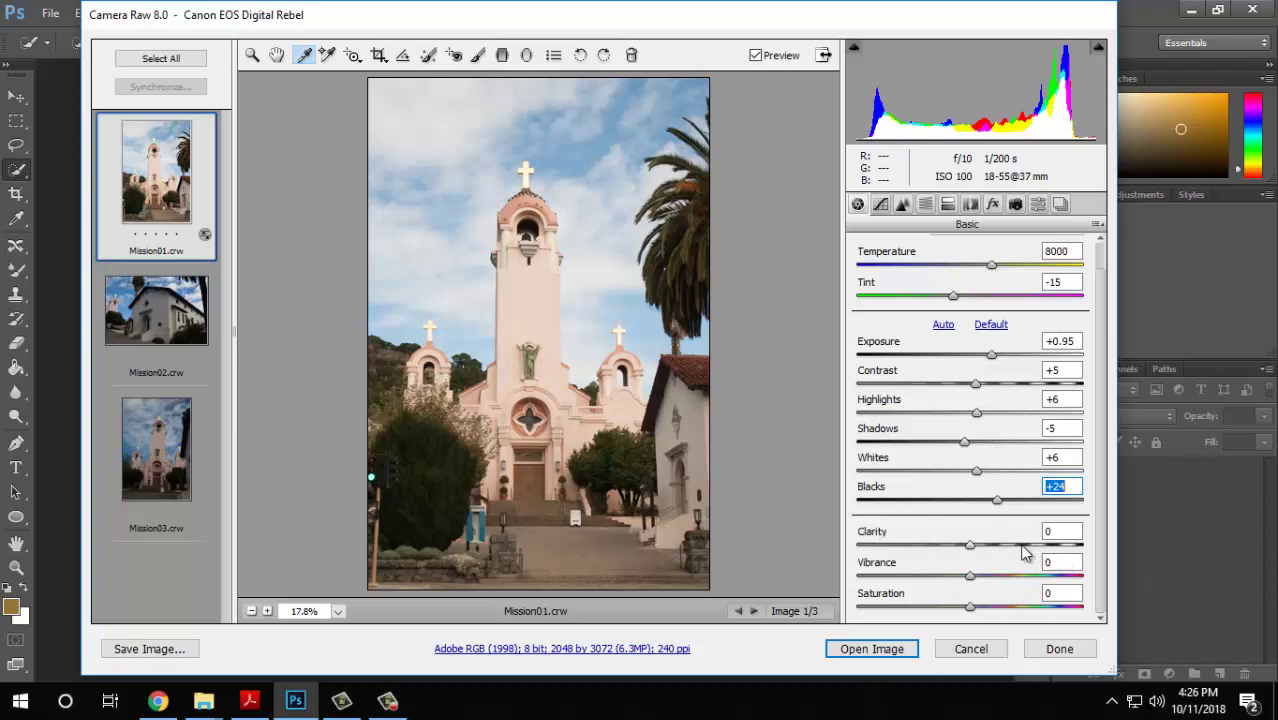
# Try Mission01.crw's clarity at -35, and raise it to +100.
pyautogui.moveTo(970, 545); pyautogui.dragTo(935, 558)
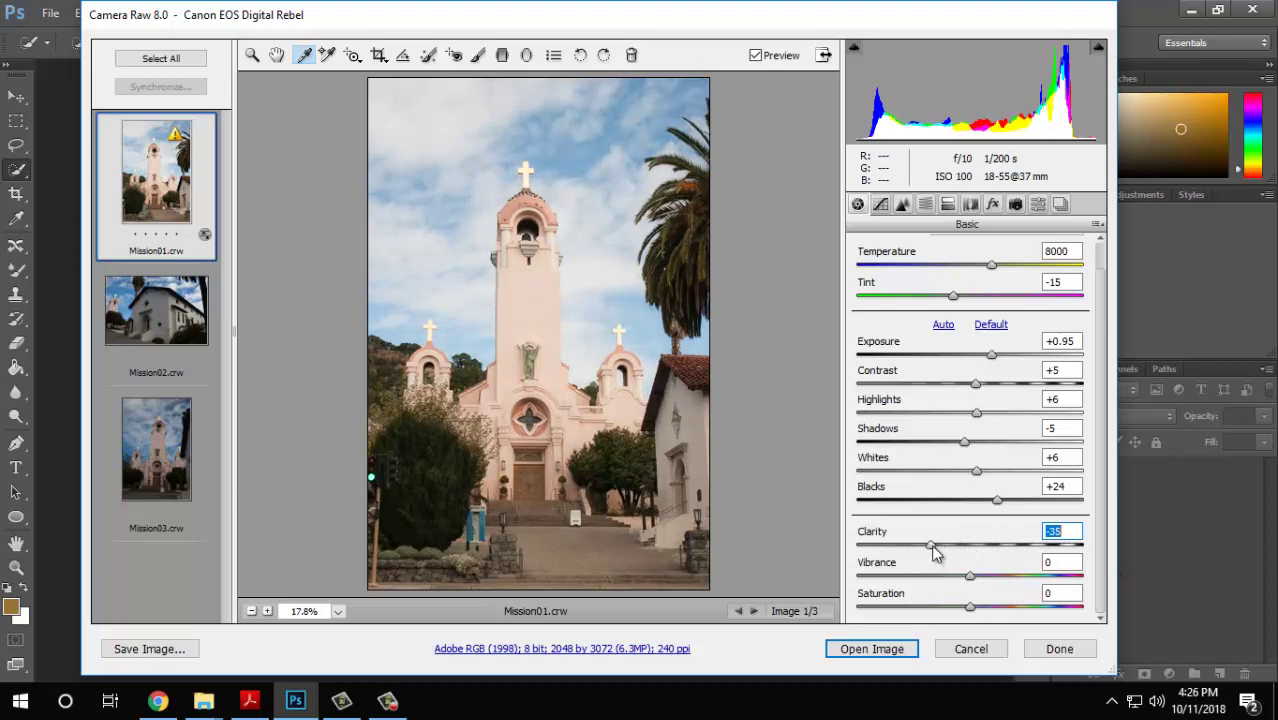
pyautogui.moveTo(955, 565); pyautogui.dragTo(1111, 578)
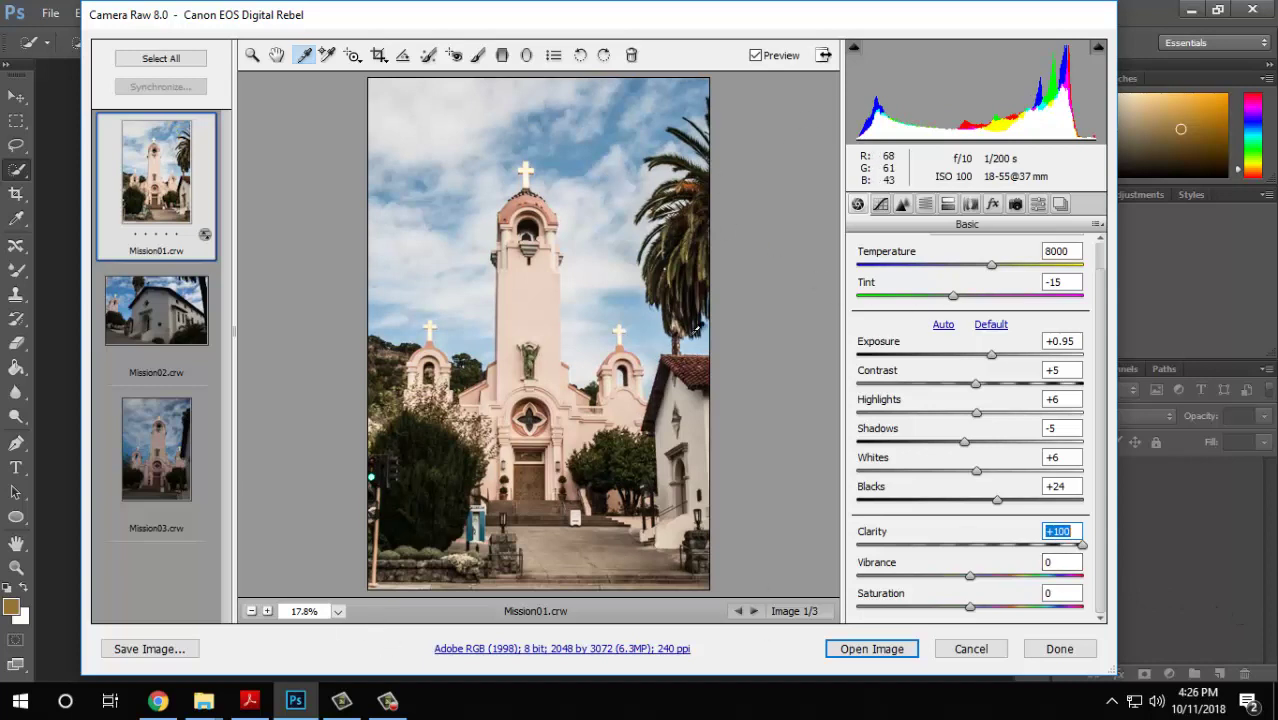
# Inspect the clarity effect at 200% and 66.7% zoom, from the paving and church entrance up to the palm tree.
pyautogui.click(338, 611)
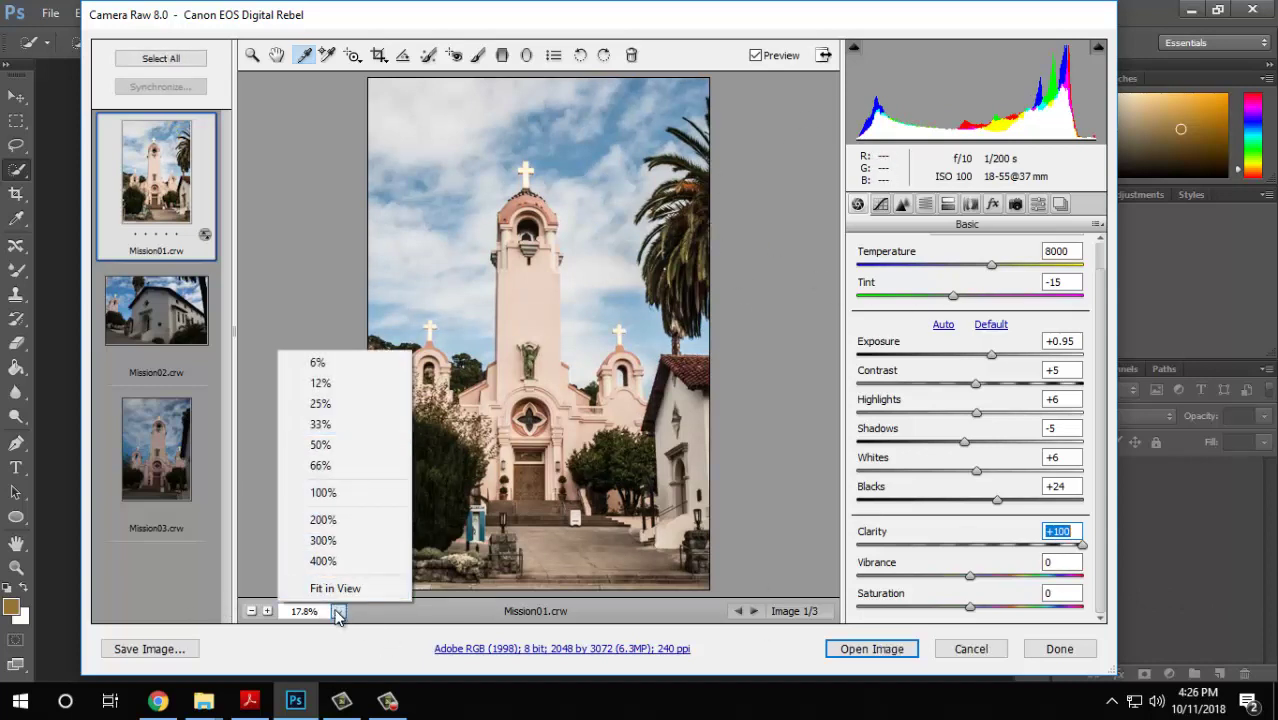
pyautogui.click(338, 612)
pyautogui.click(338, 611)
pyautogui.click(330, 520)
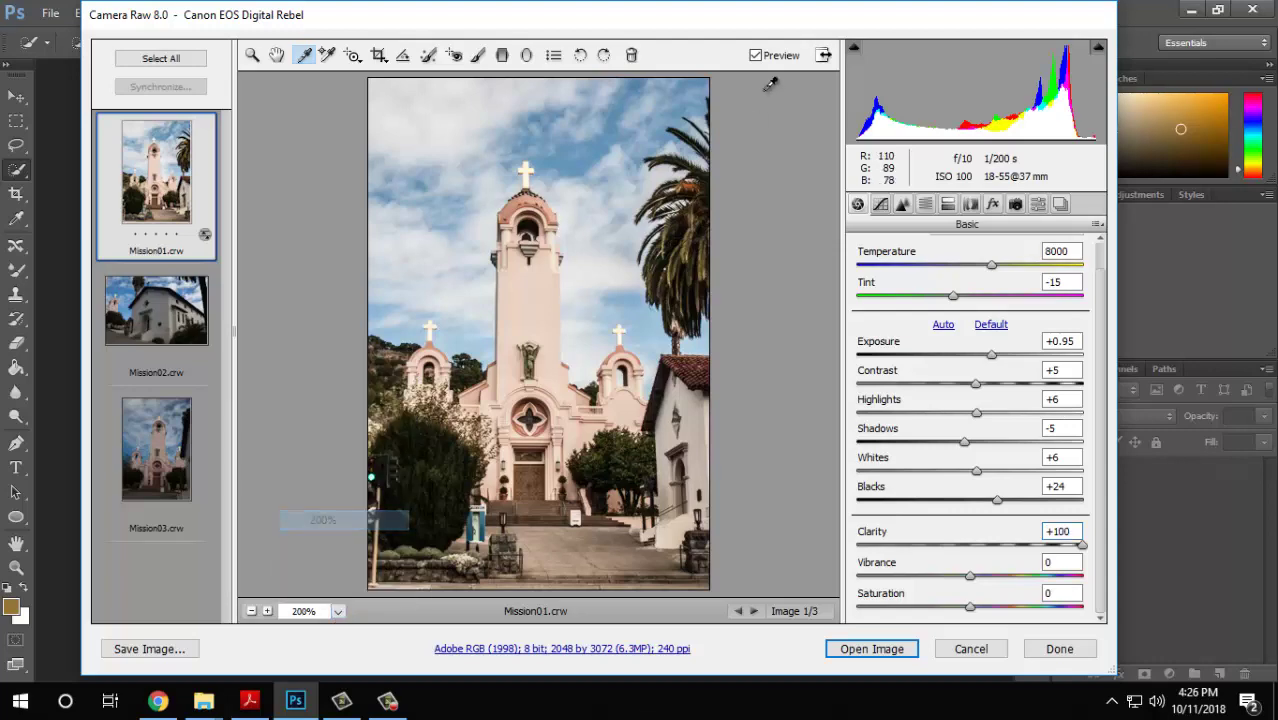
pyautogui.scroll(-15, 537, 283)
pyautogui.press('alt')
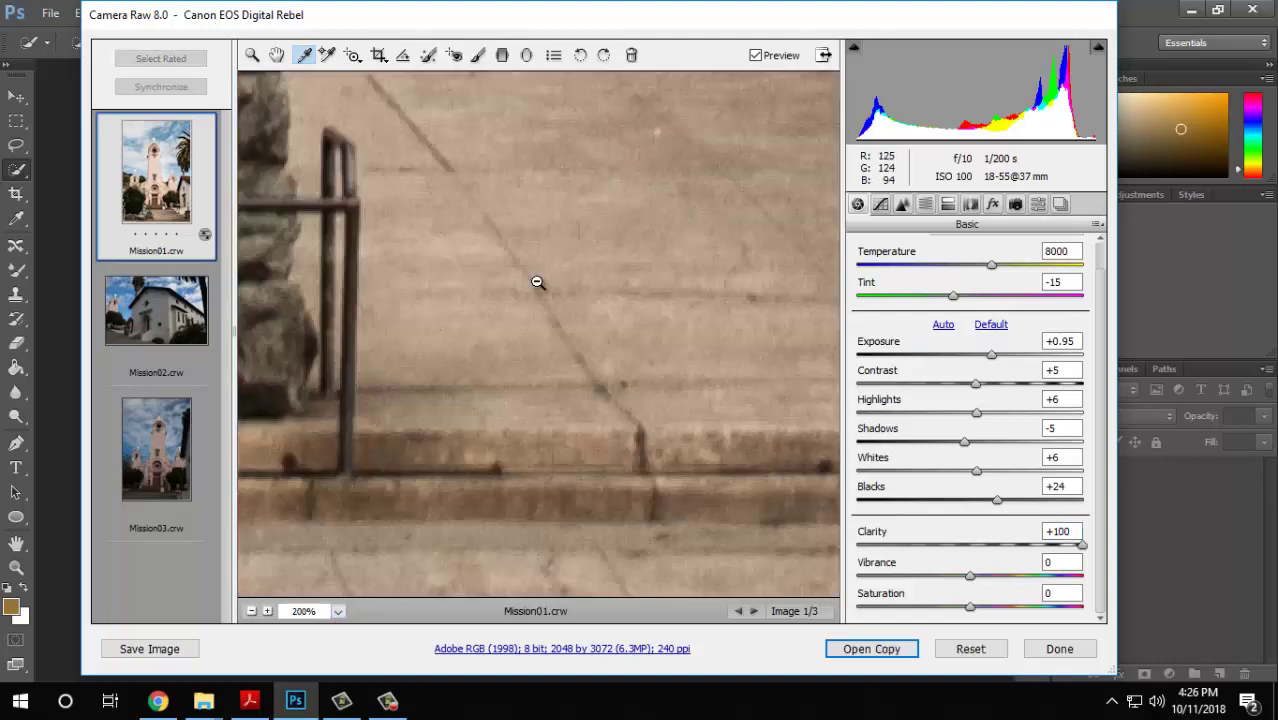
pyautogui.keyDown('alt'); pyautogui.click(537, 283); pyautogui.keyUp('alt')
pyautogui.keyDown('alt'); pyautogui.click(537, 283); pyautogui.keyUp('alt')
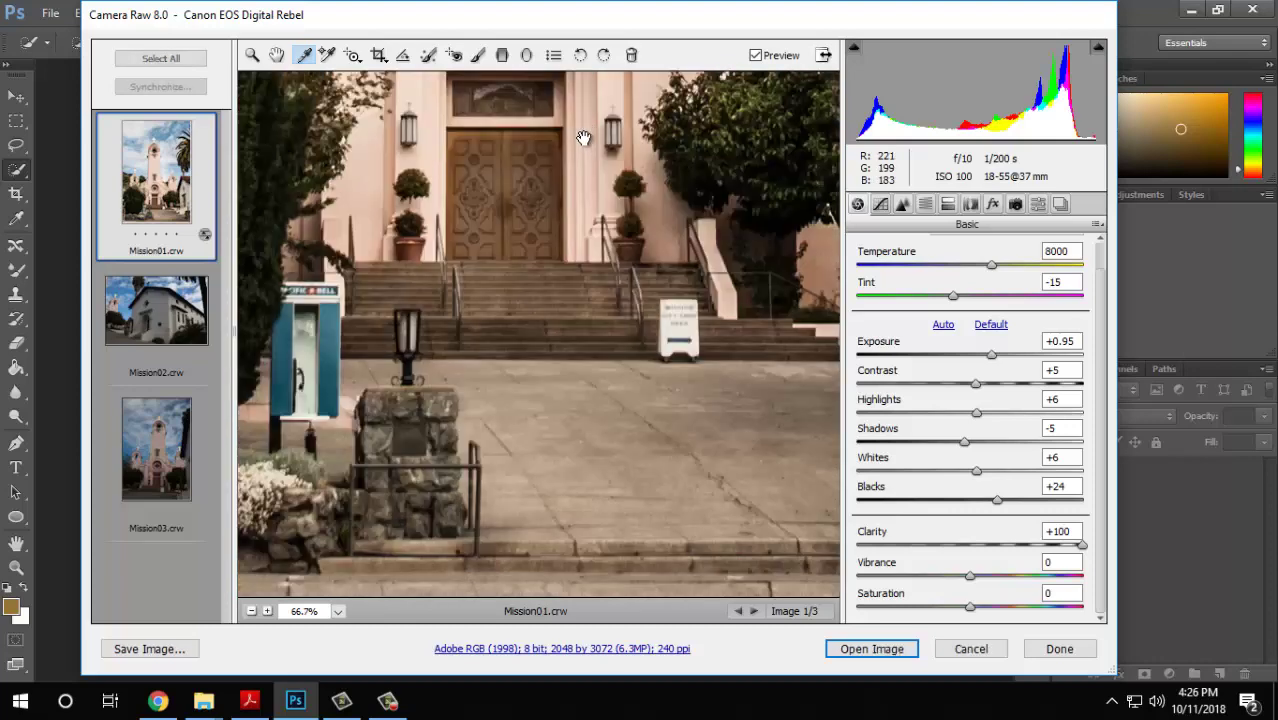
pyautogui.moveTo(585, 137); pyautogui.dragTo(330, 355)
pyautogui.scroll(8, 345, 360)
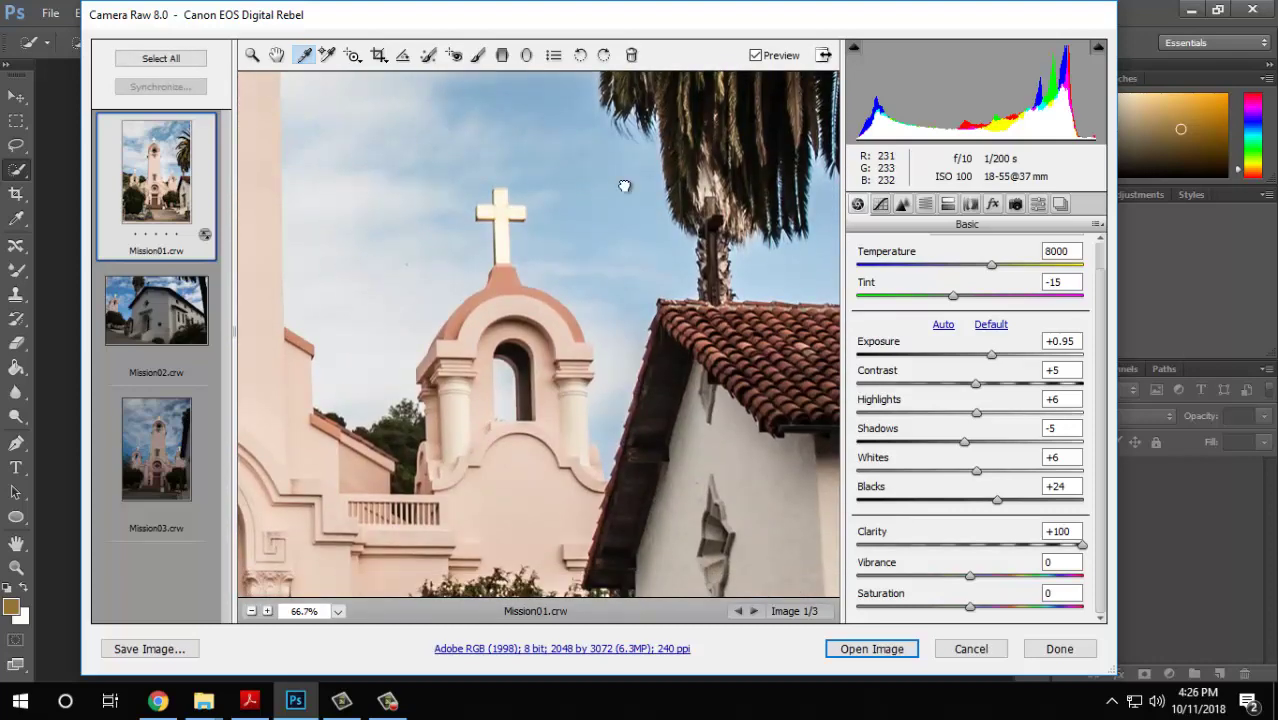
pyautogui.scroll(4, 574, 278)
pyautogui.scroll(3, 574, 278)
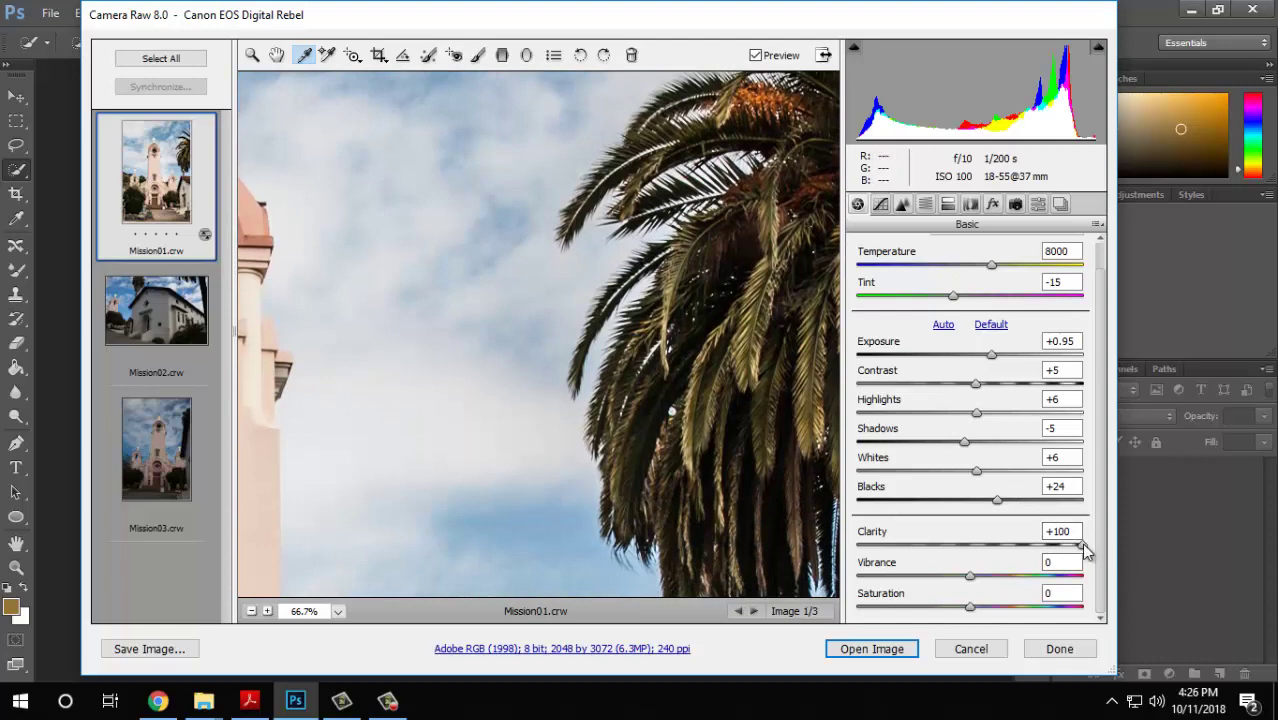
# Compare clarity at -100 and +100 on the sky and palm tree, ending at -100.
pyautogui.moveTo(1081, 545); pyautogui.dragTo(845, 548)
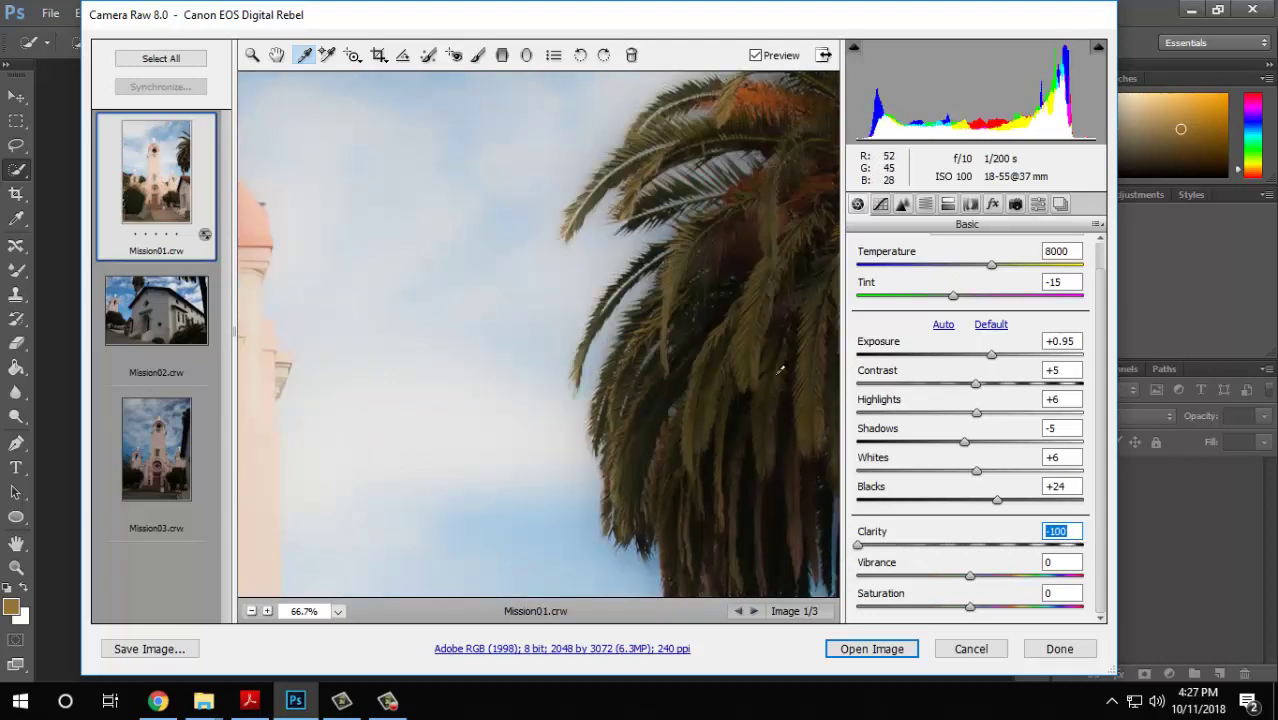
pyautogui.moveTo(857, 545); pyautogui.dragTo(1090, 545)
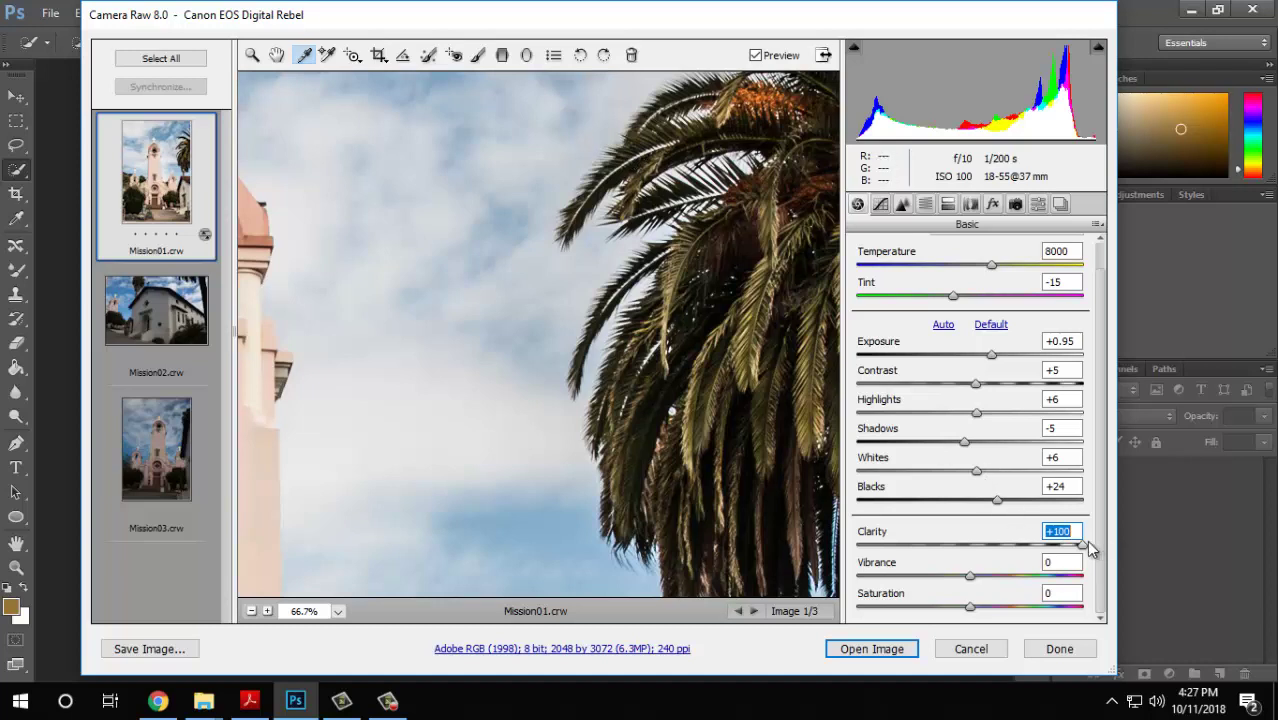
pyautogui.moveTo(1078, 543); pyautogui.dragTo(857, 551)
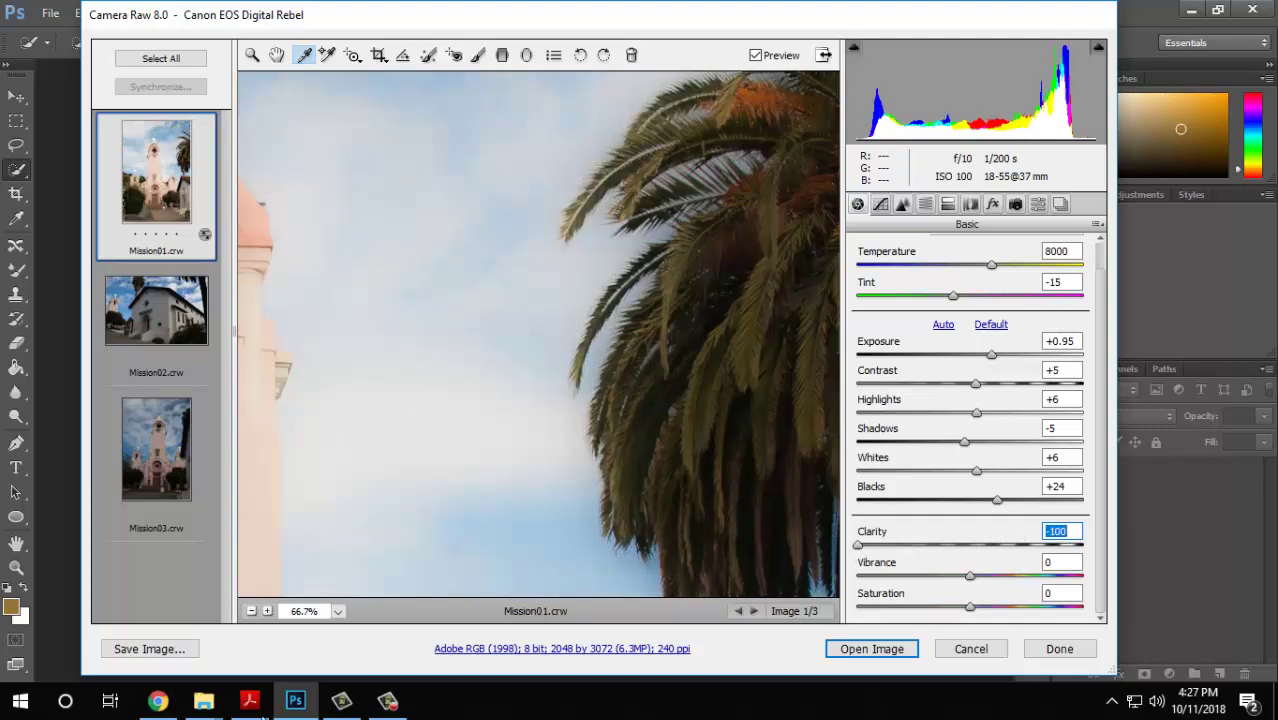
# Switch to Chrome, search Google for "clarity meaning", and highlight the opening words of the dictionary definition.
pyautogui.click(158, 700)
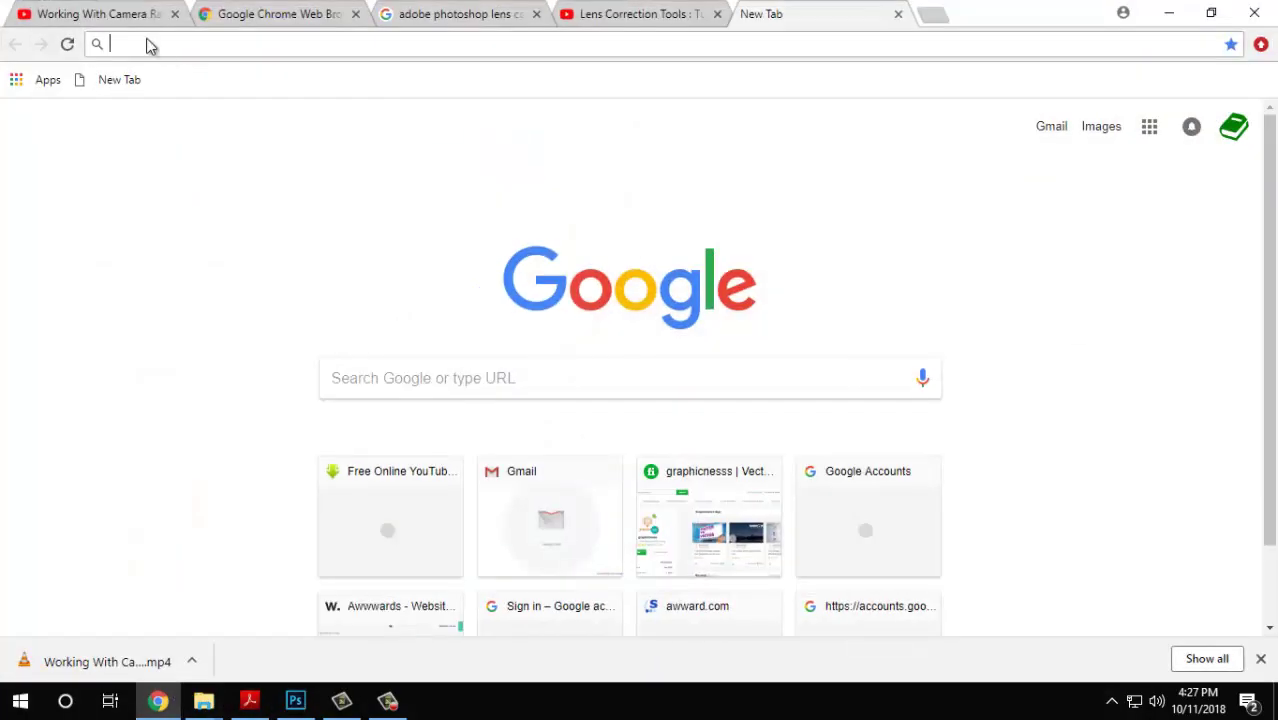
pyautogui.click(496, 370)
pyautogui.write('clarity')
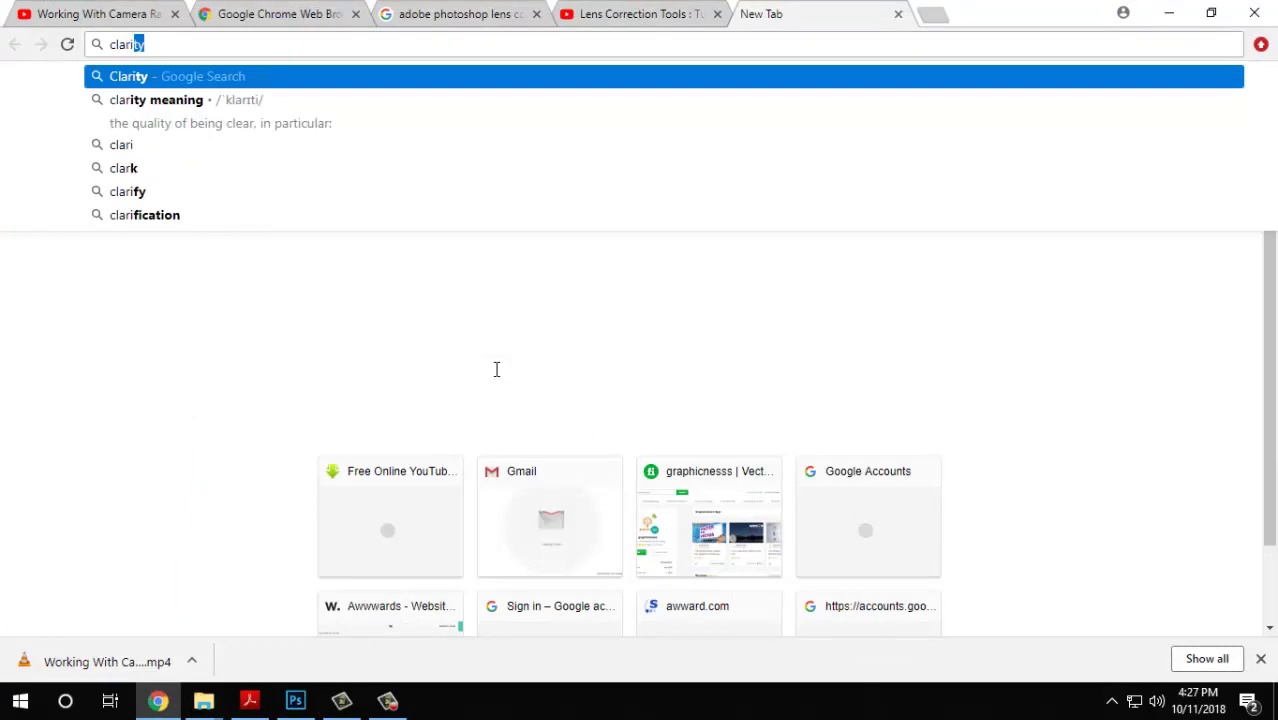
pyautogui.press('Return')
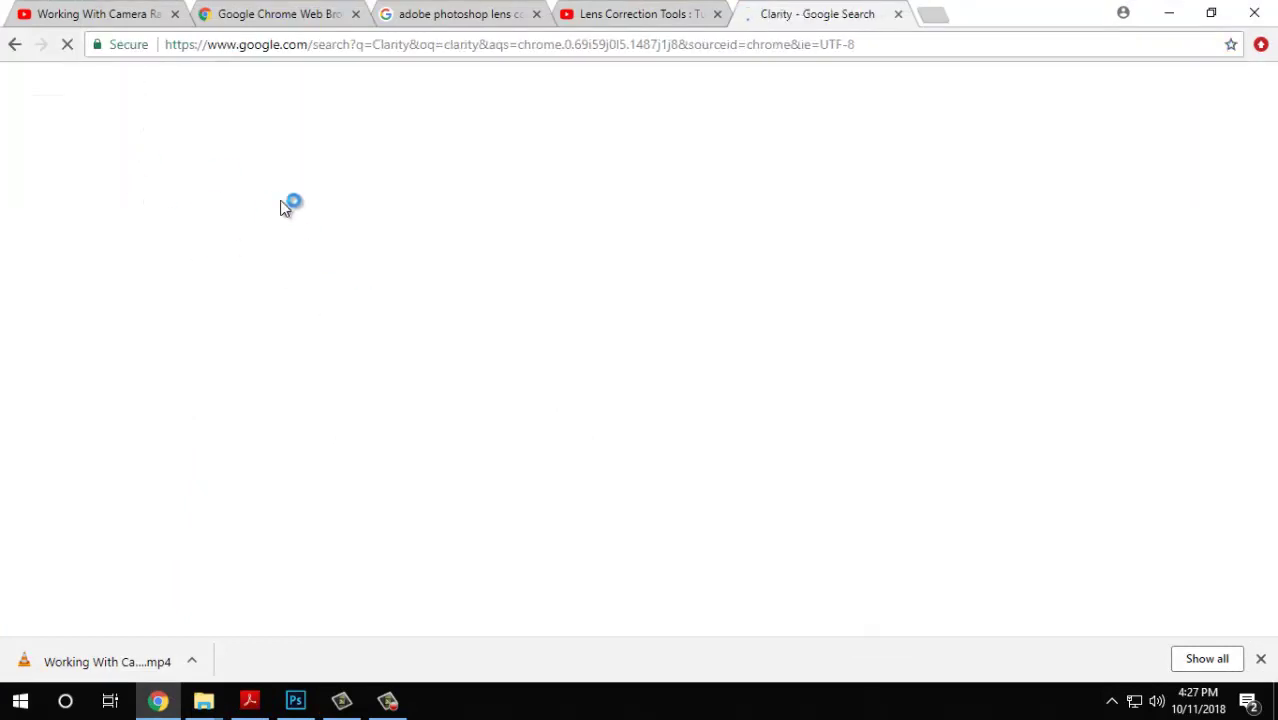
pyautogui.click(12, 40)
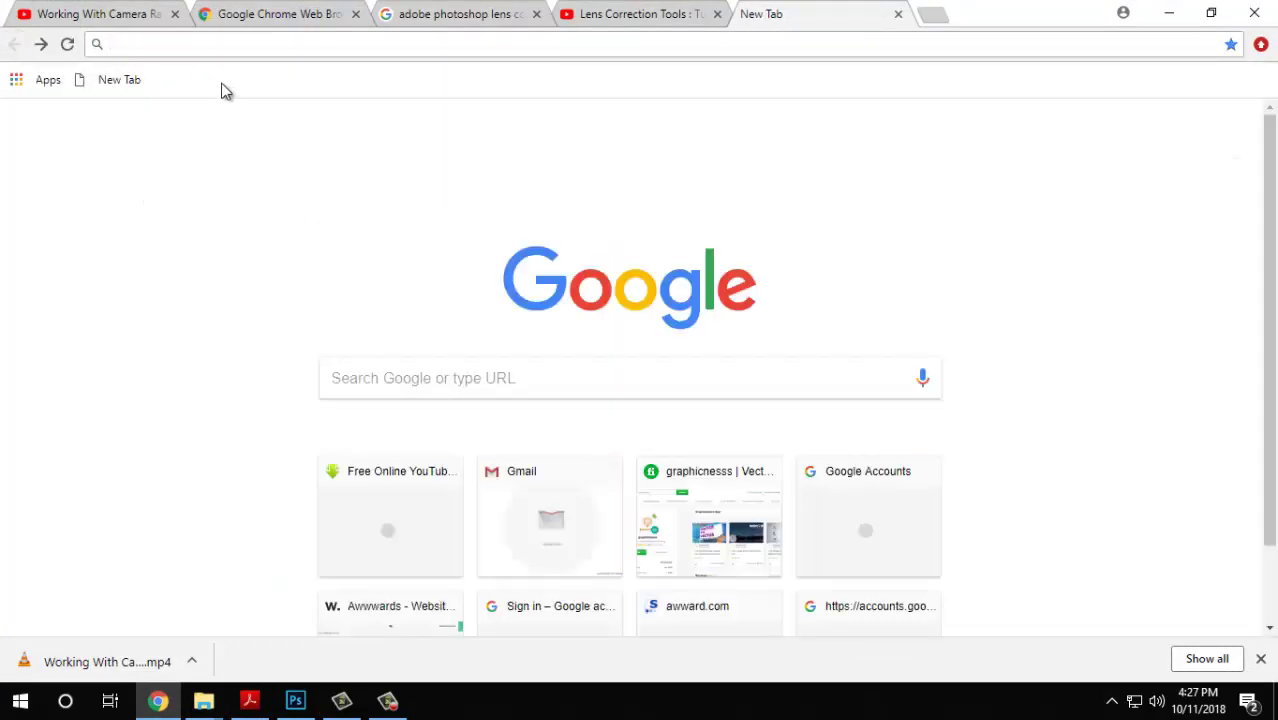
pyautogui.click(370, 368)
pyautogui.write('clarity')
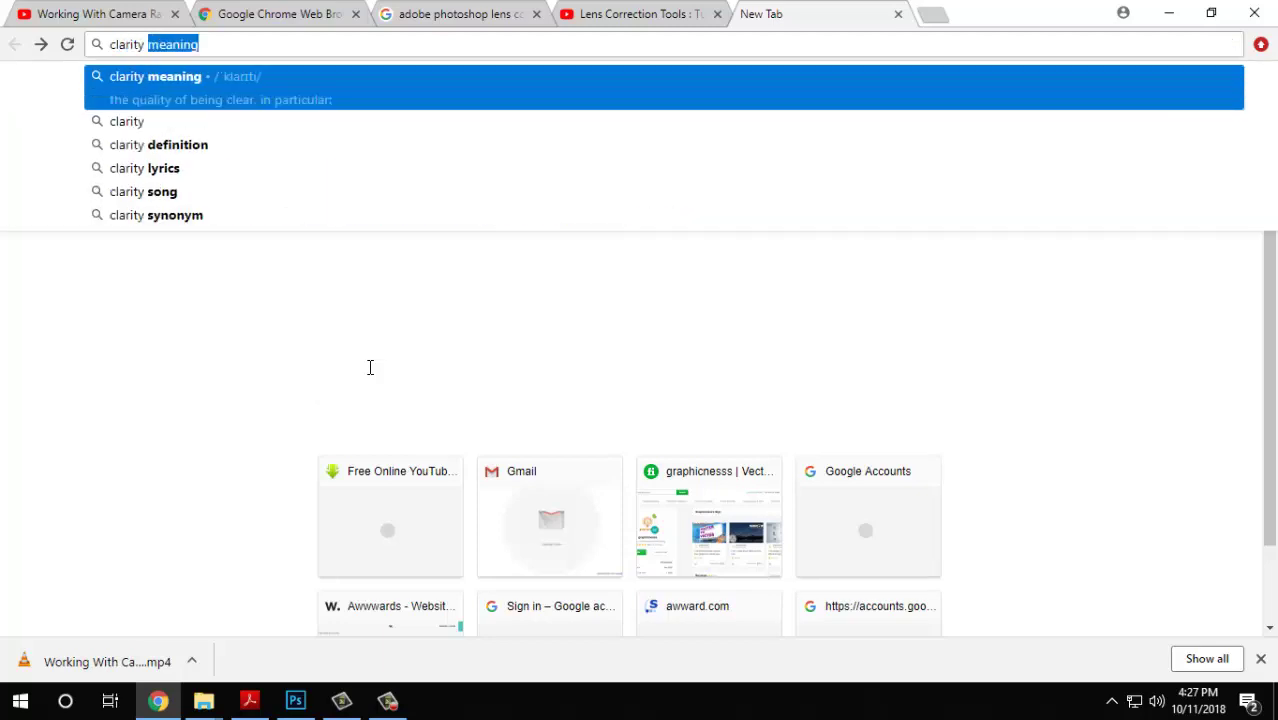
pyautogui.press('Return')
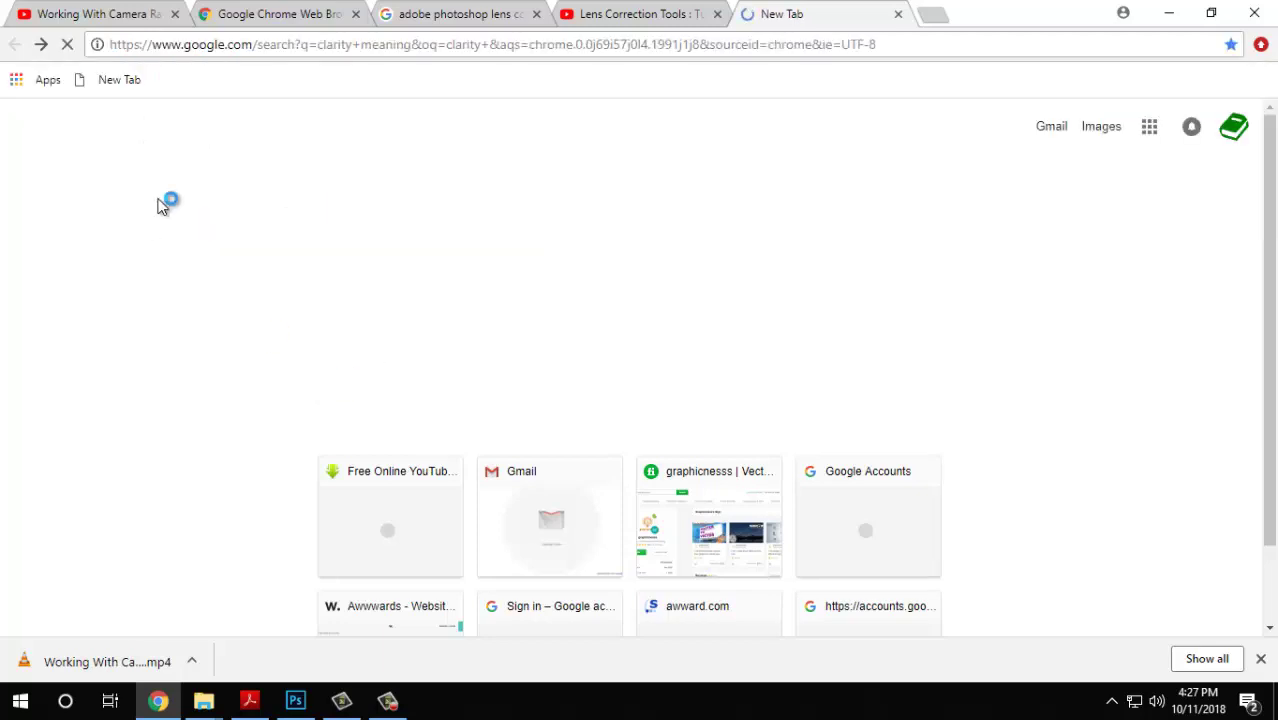
pyautogui.scroll(-2, 257, 262)
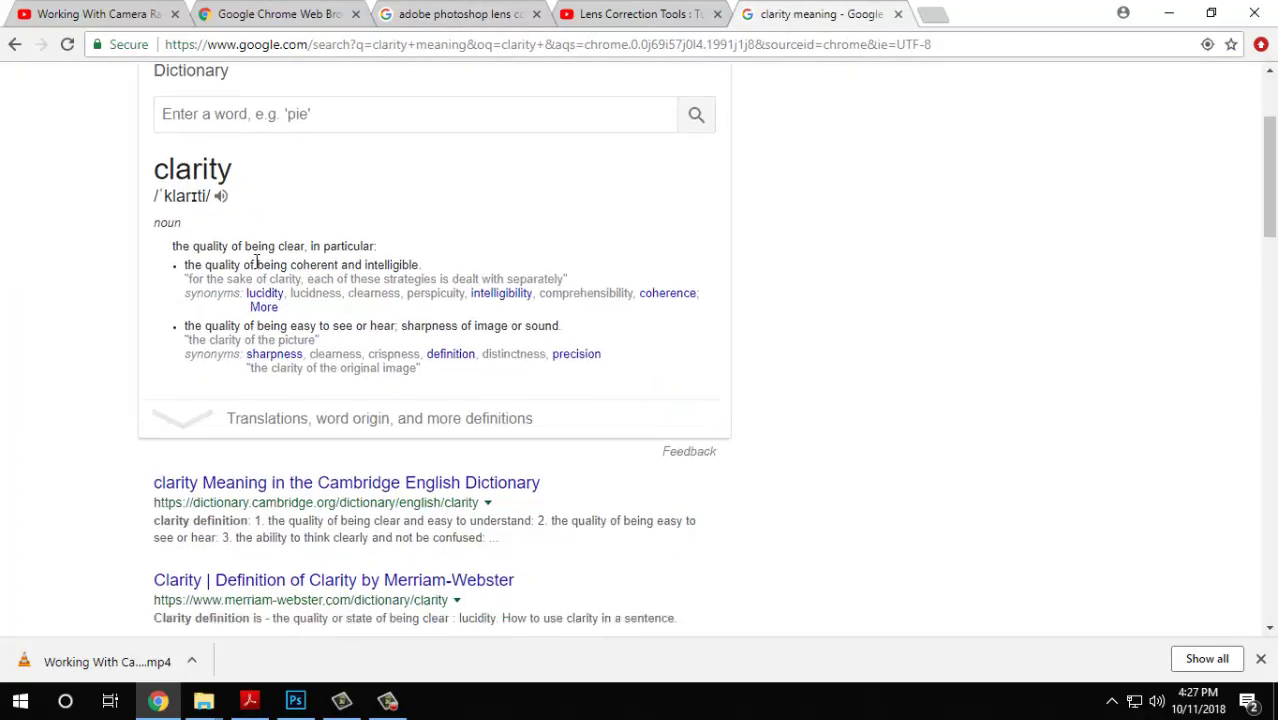
pyautogui.moveTo(175, 246); pyautogui.dragTo(297, 246)
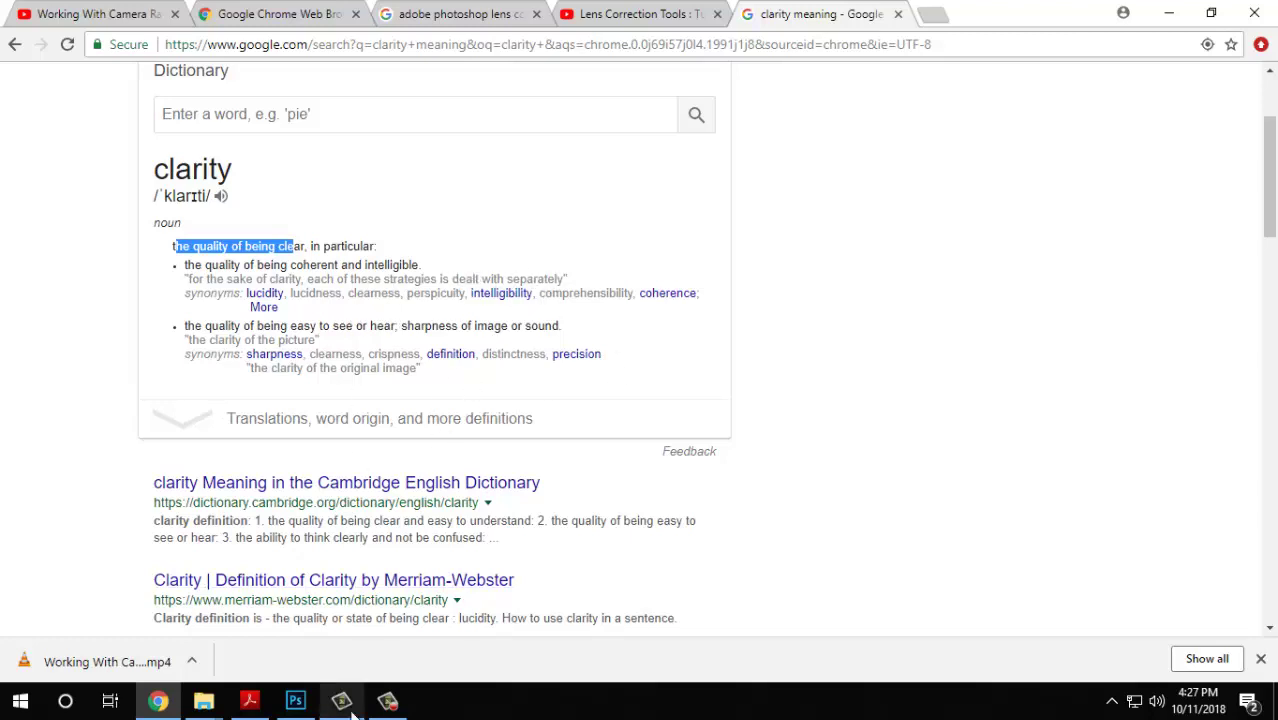
# Return to the Photoshop PDF lesson and read its paragraph on the Saturation and Vibrance sliders.
pyautogui.click(300, 697)
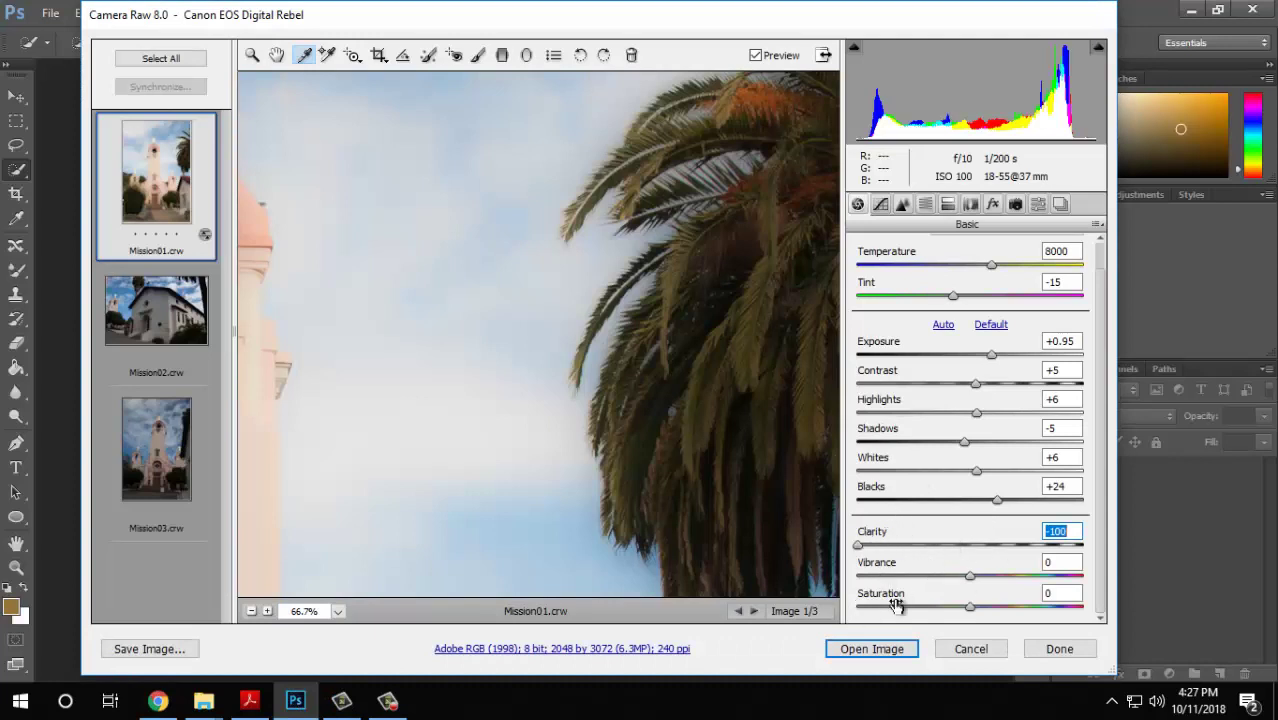
pyautogui.click(250, 700)
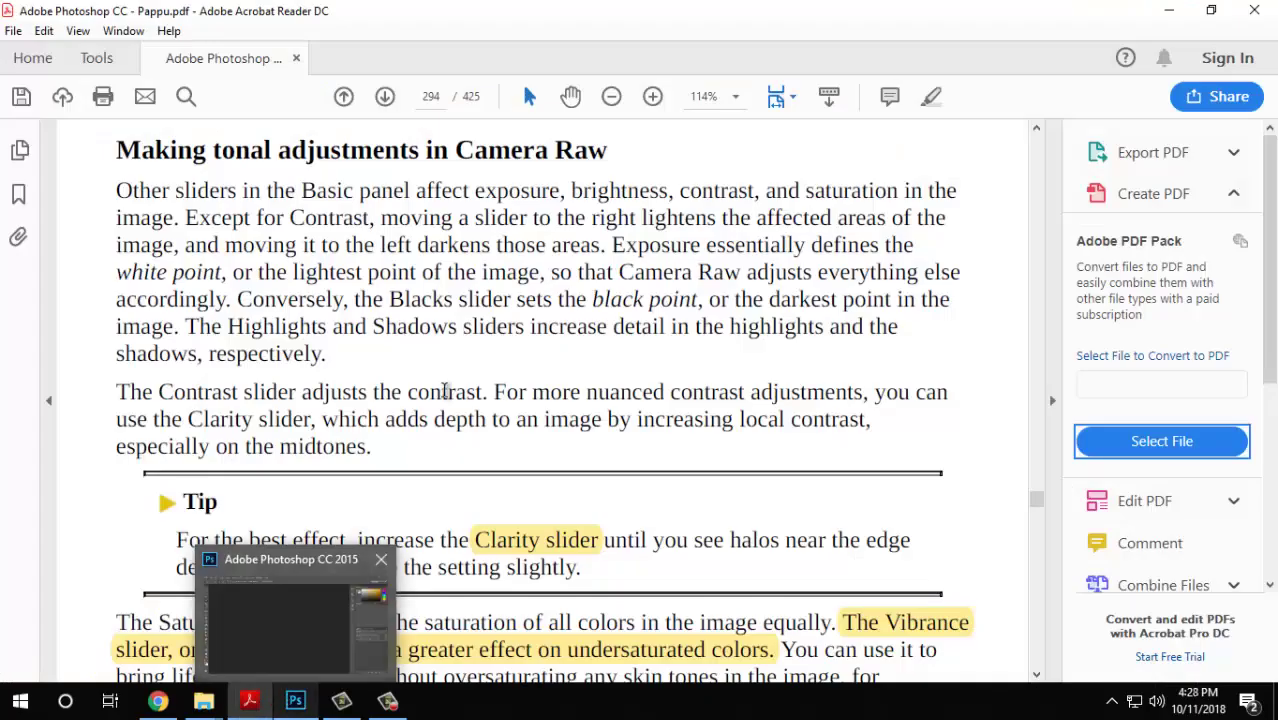
pyautogui.scroll(-6, 252, 152)
pyautogui.scroll(1, 782, 274)
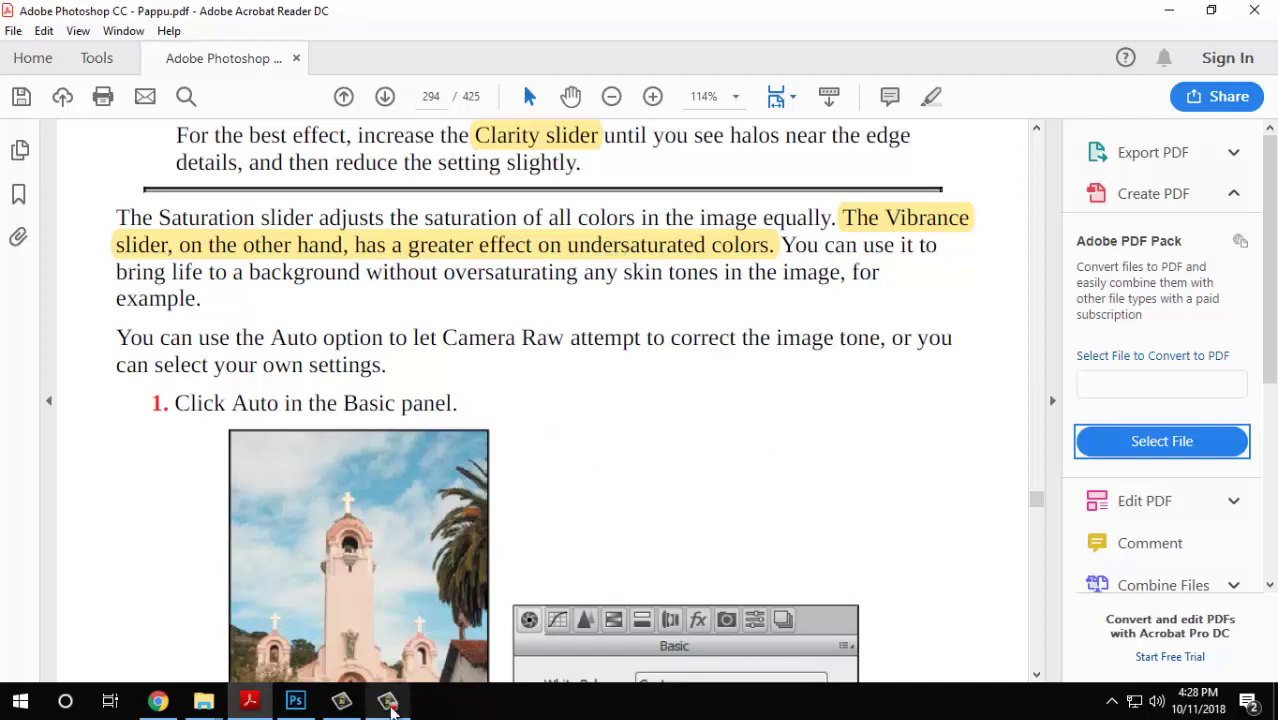
# Switch to Photoshop, try Mission01.crw's vibrance at +8, and inspect the effect around the church entrance.
pyautogui.click(295, 700)
pyautogui.moveTo(967, 567)
pyautogui.mouseDown()
pyautogui.moveTo(964, 590)
pyautogui.moveTo(978, 590)
pyautogui.mouseUp()
pyautogui.scroll(-10, 465, 405)
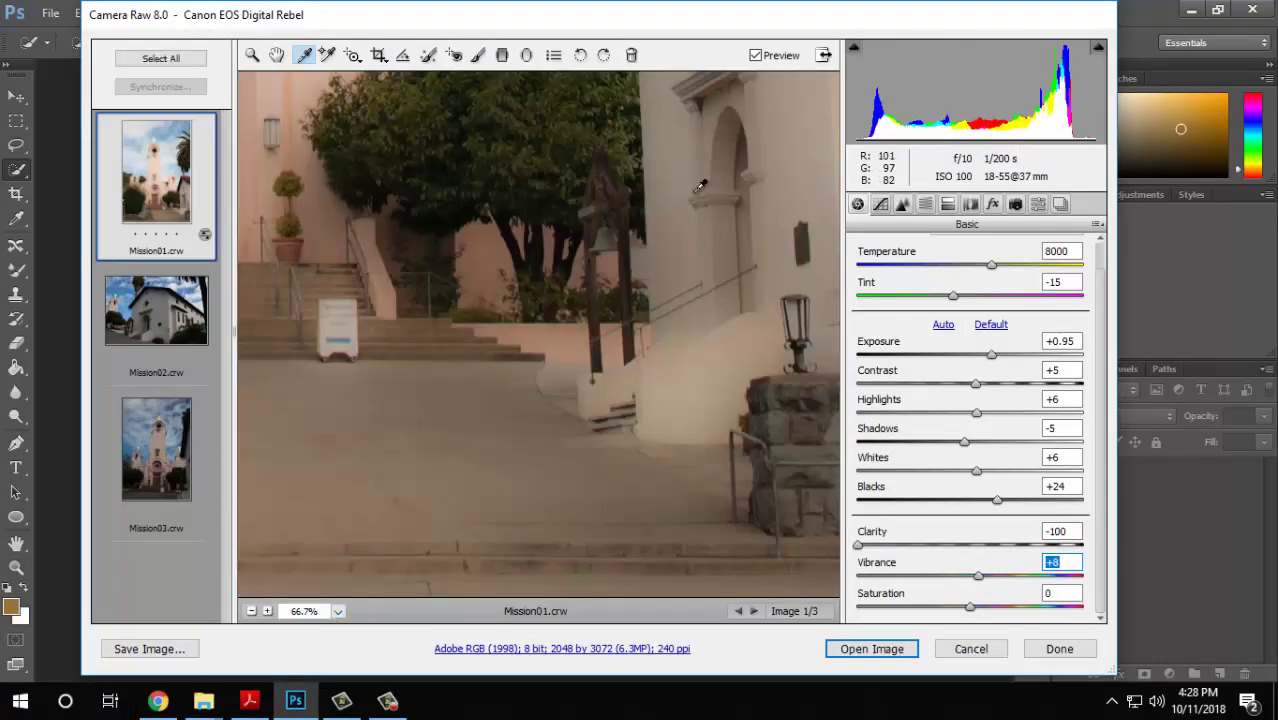
pyautogui.scroll(3, 446, 453)
pyautogui.scroll(5, 494, 380)
pyautogui.scroll(-8, 491, 357)
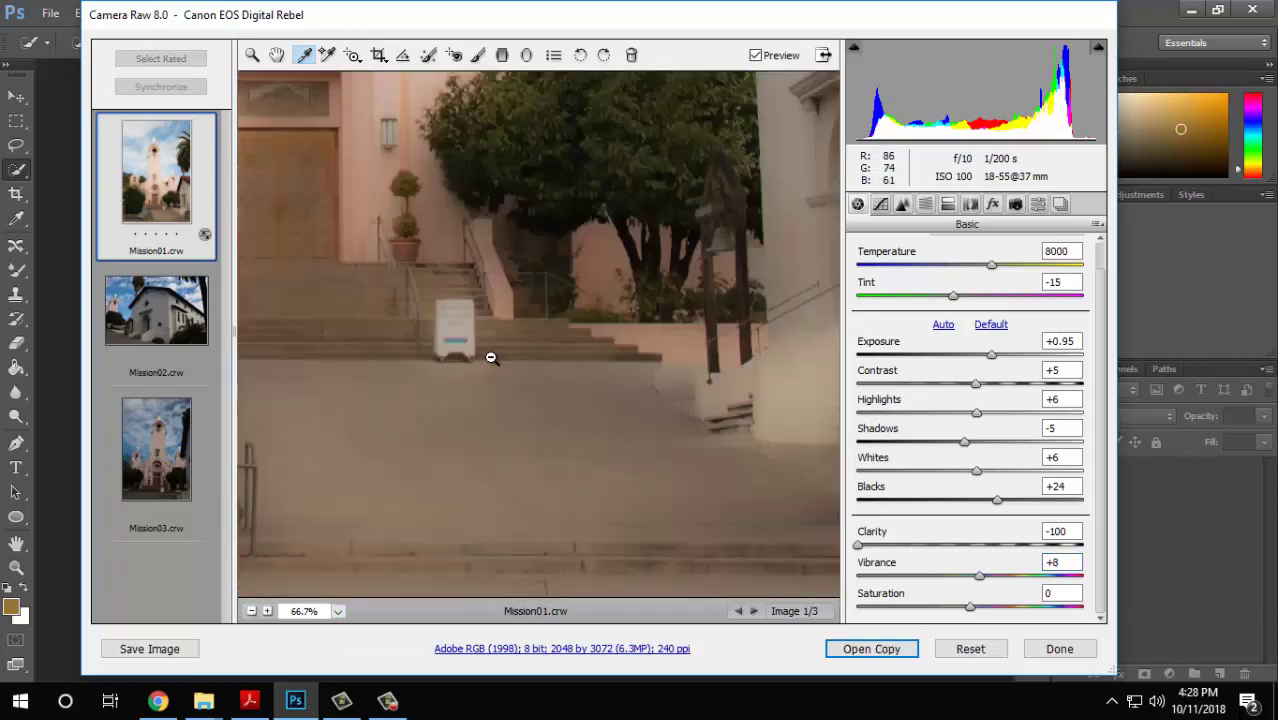
# View Mission01.crw at 25% zoom and set its clarity to +40.
pyautogui.click(336, 611)
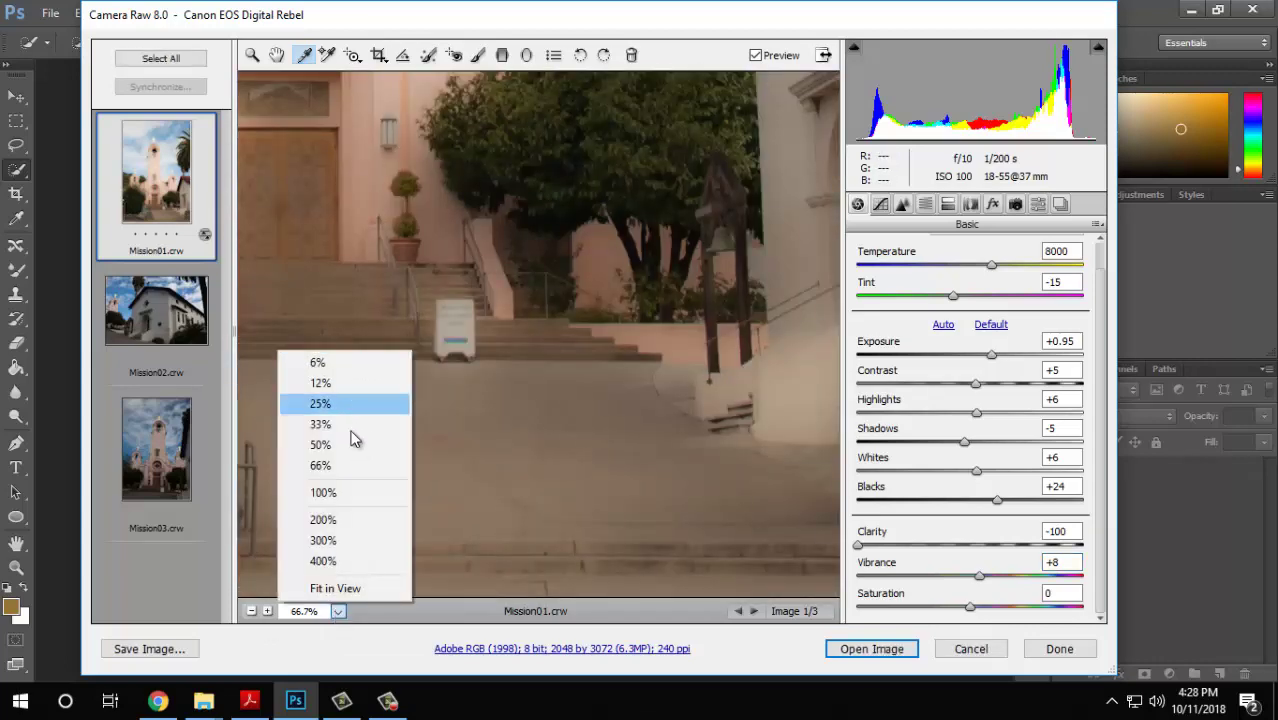
pyautogui.click(339, 403)
pyautogui.scroll(3, 655, 235)
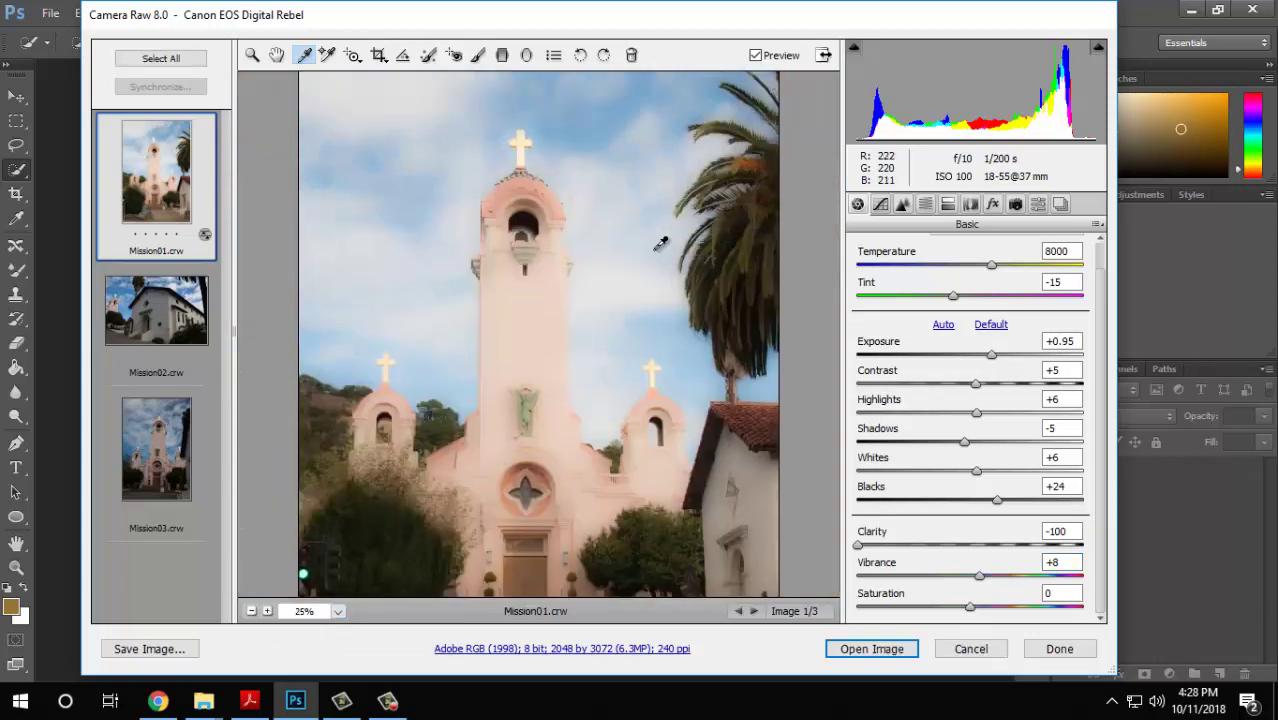
pyautogui.scroll(-1, 670, 237)
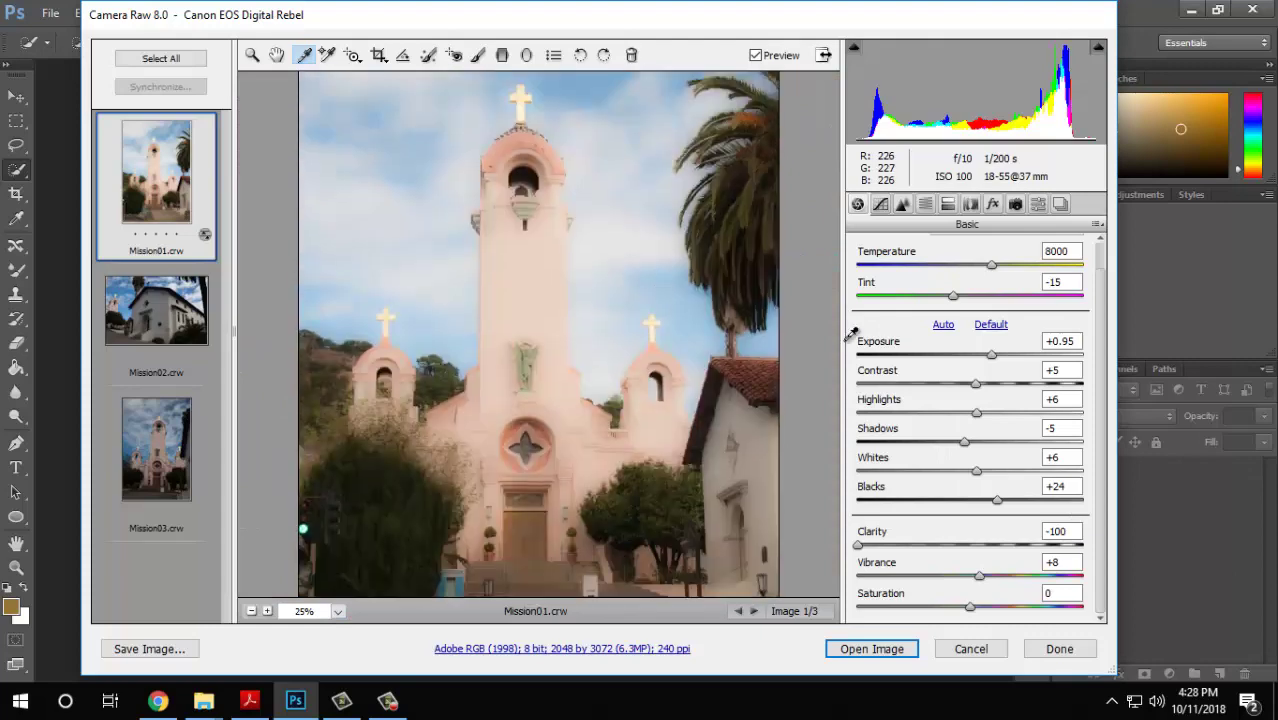
pyautogui.click(857, 555)
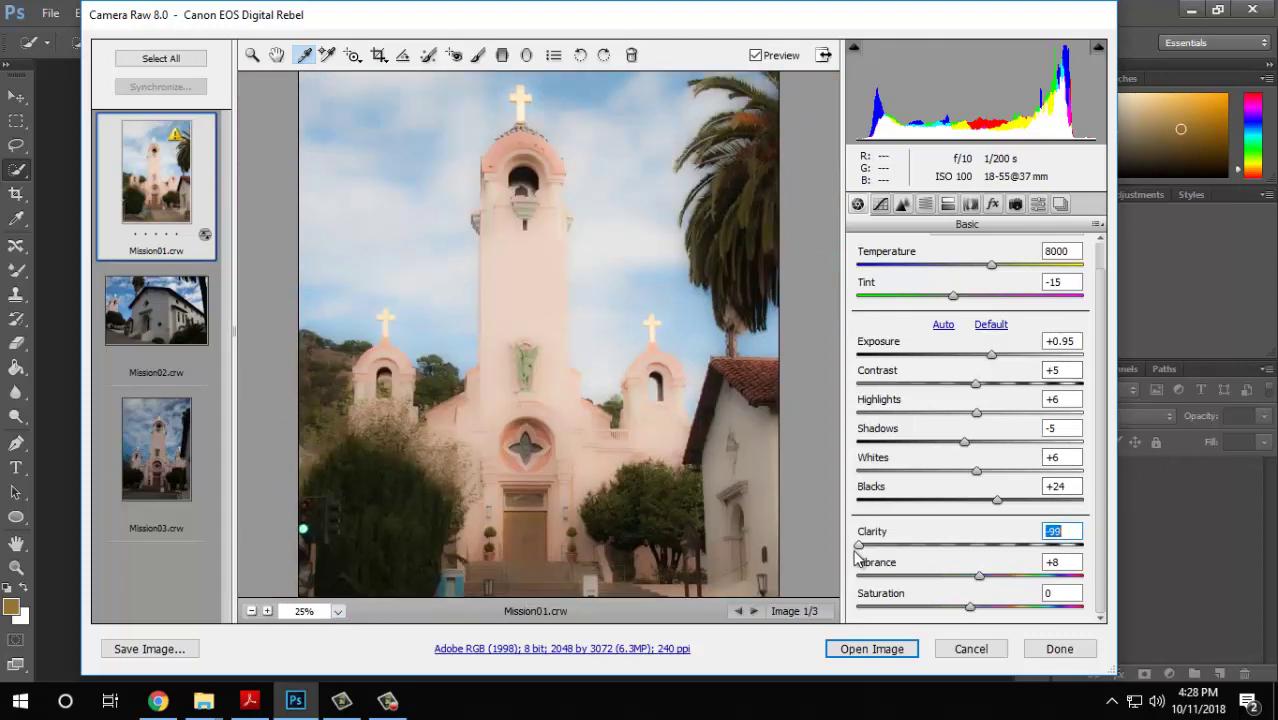
pyautogui.moveTo(857, 557); pyautogui.dragTo(1013, 553)
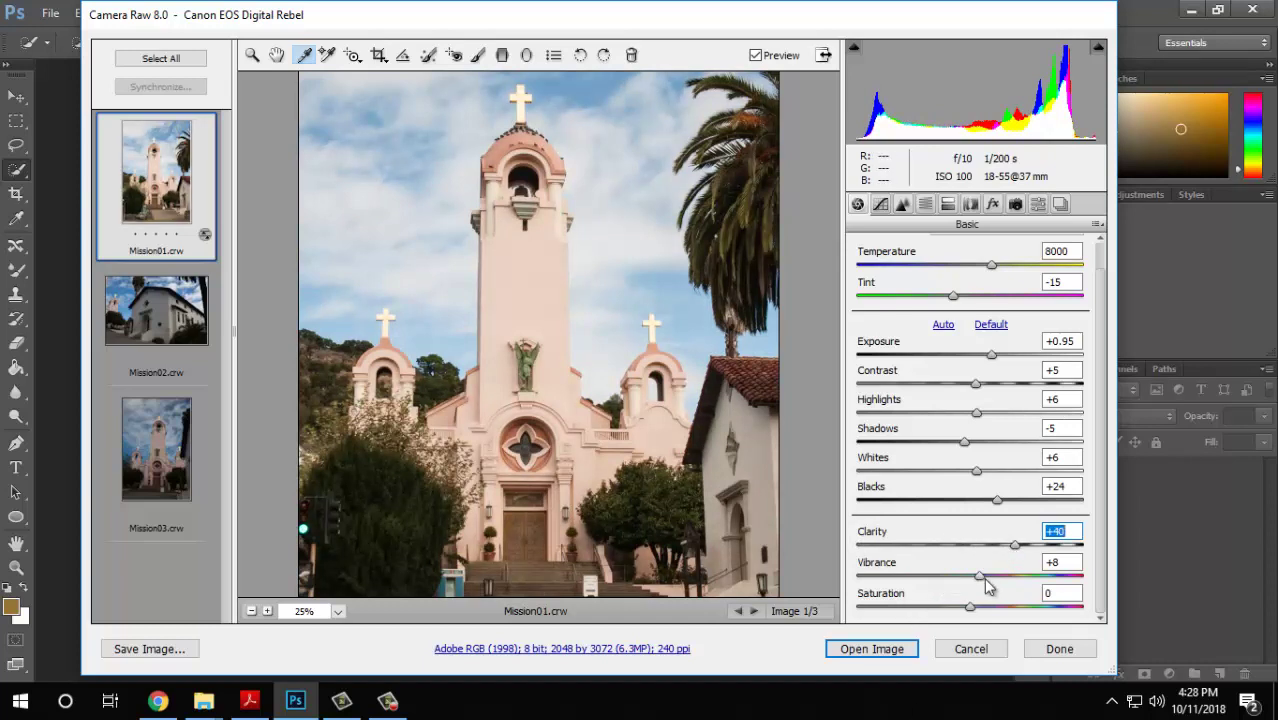
# Compare Mission01.crw with vibrance at -100 and -9, and with saturation at -100 and 0.
pyautogui.moveTo(979, 578); pyautogui.dragTo(838, 568)
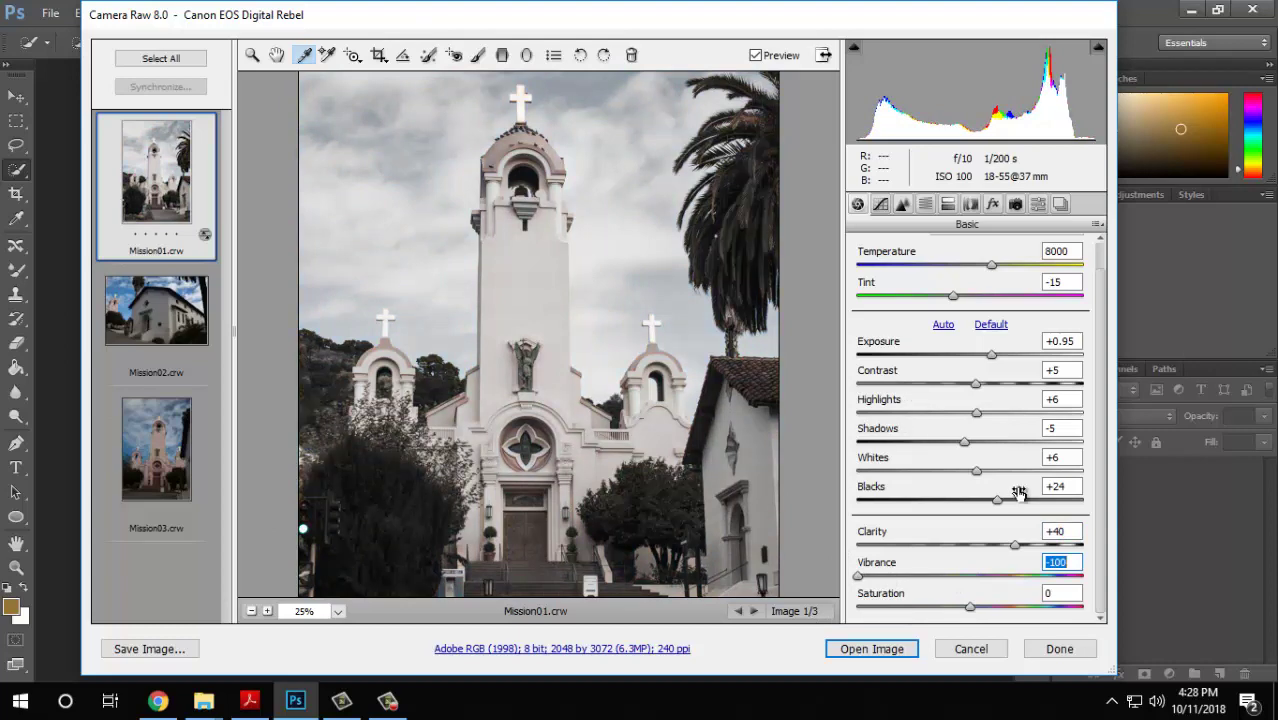
pyautogui.moveTo(858, 577); pyautogui.dragTo(960, 584)
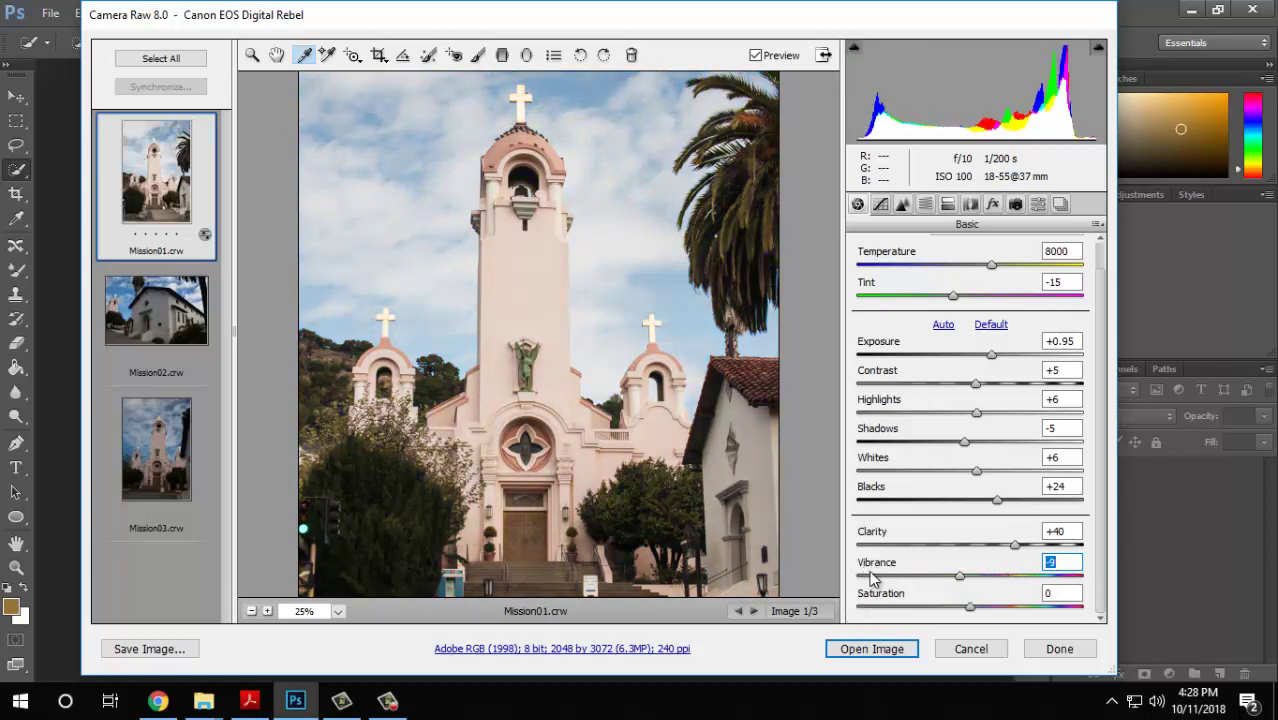
pyautogui.moveTo(969, 607); pyautogui.dragTo(826, 612)
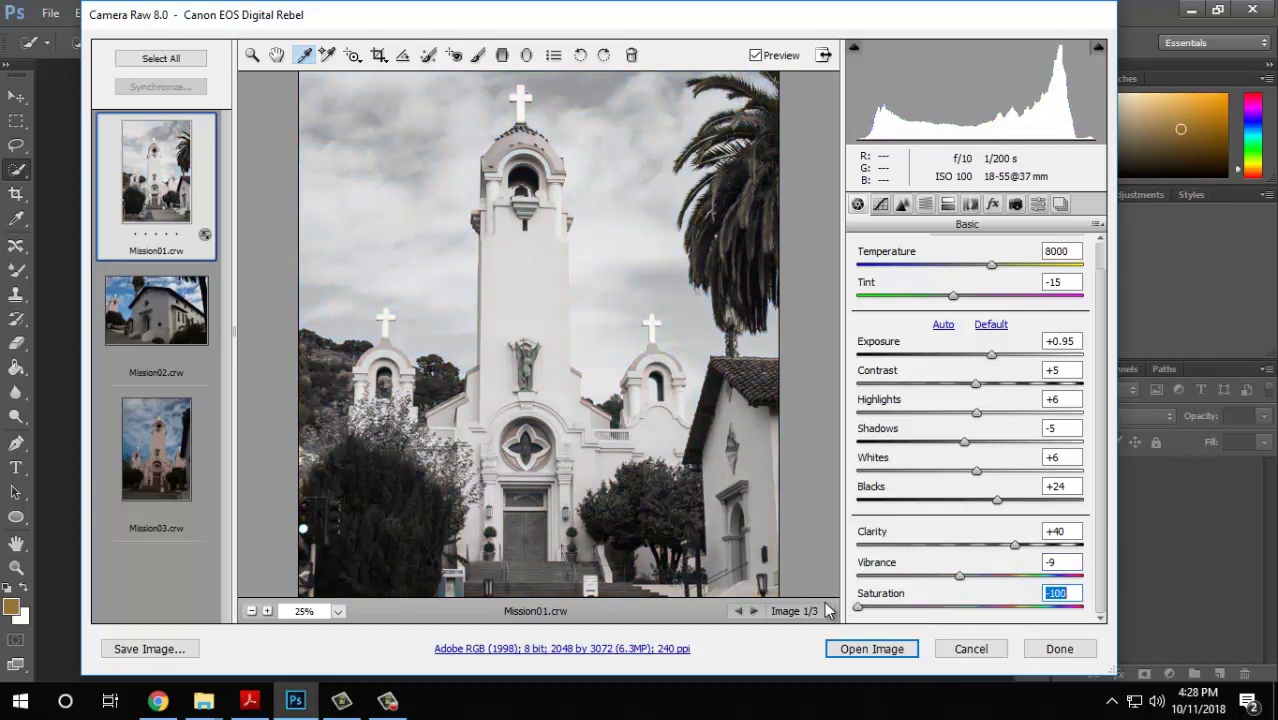
pyautogui.moveTo(860, 607); pyautogui.dragTo(970, 607)
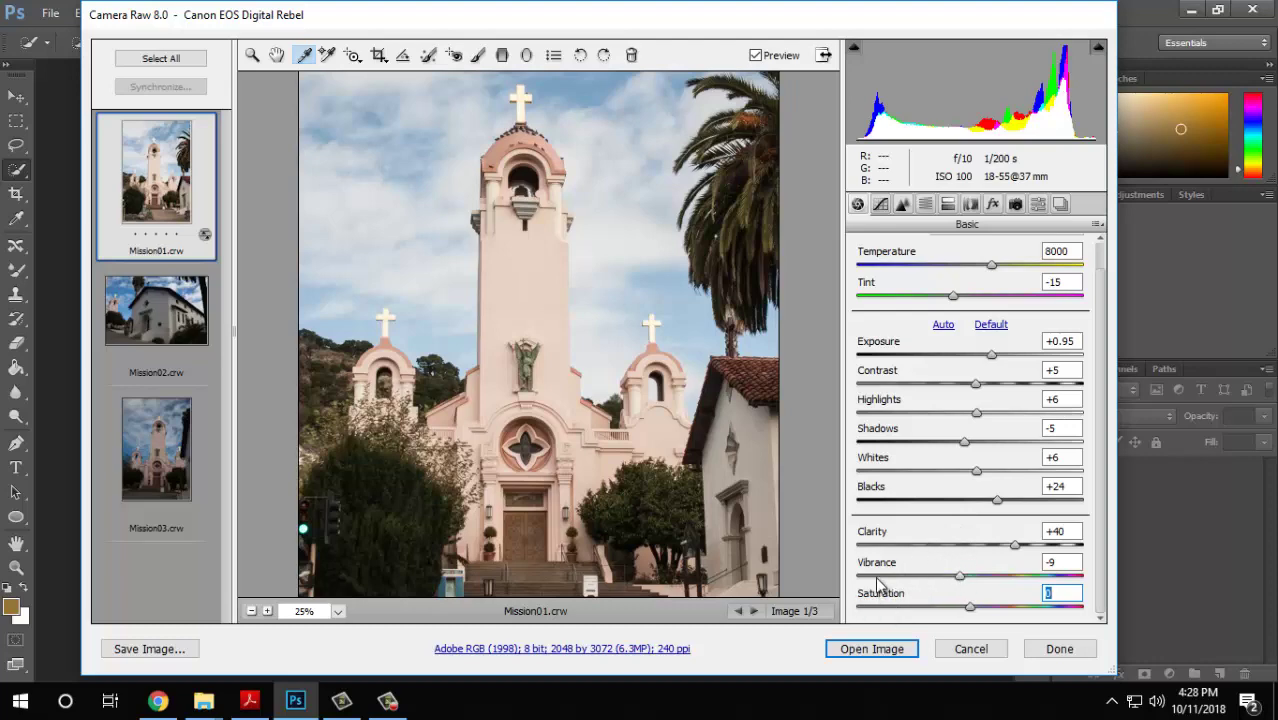
# Switch to the PDF lesson and reread the highlighted sentence on the Vibrance slider and undersaturated colors.
pyautogui.click(250, 700)
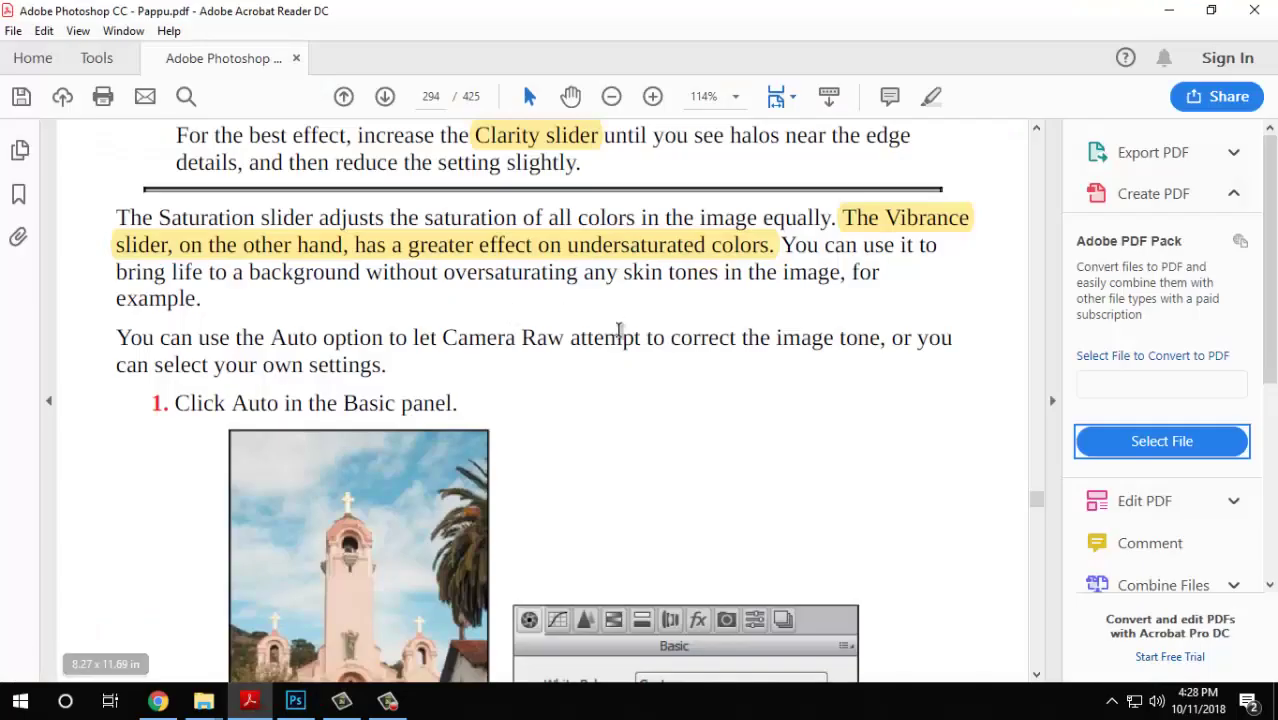
pyautogui.scroll(1, 626, 310)
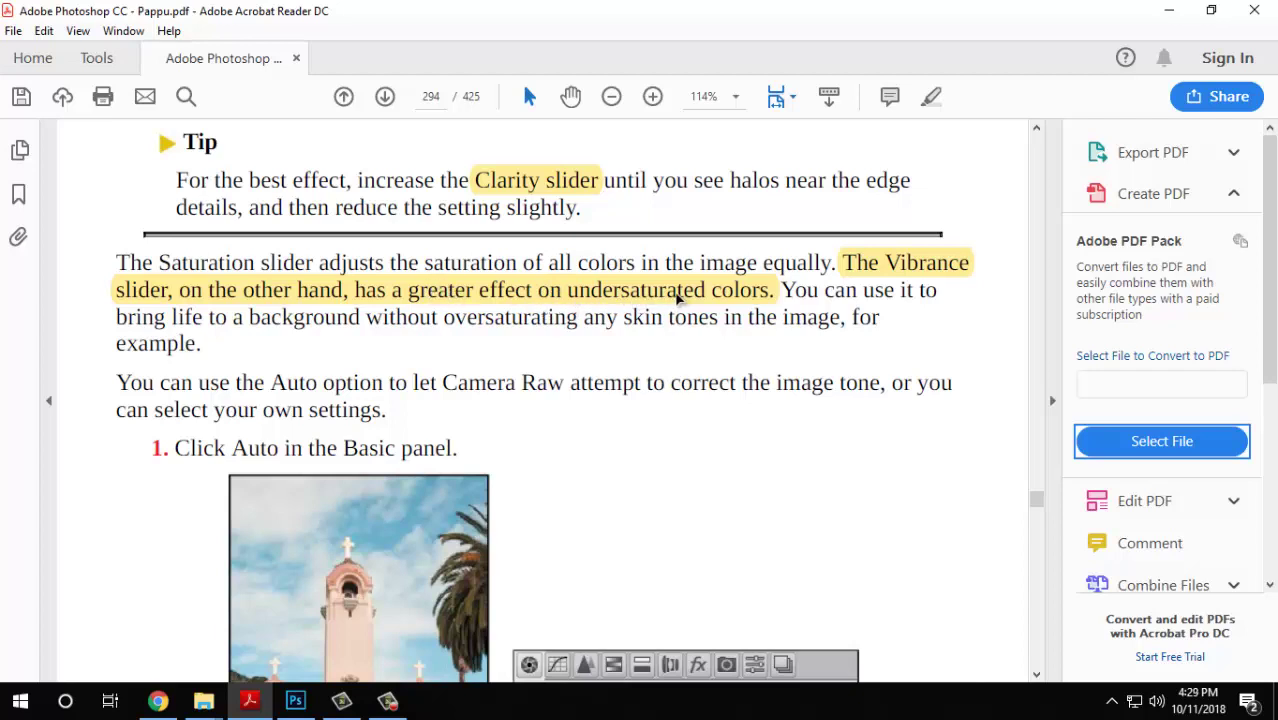
# Back in Photoshop, try Mission01.crw's vibrance at +72 and +100, settle it at -8, and raise saturation to +100.
pyautogui.click(295, 700)
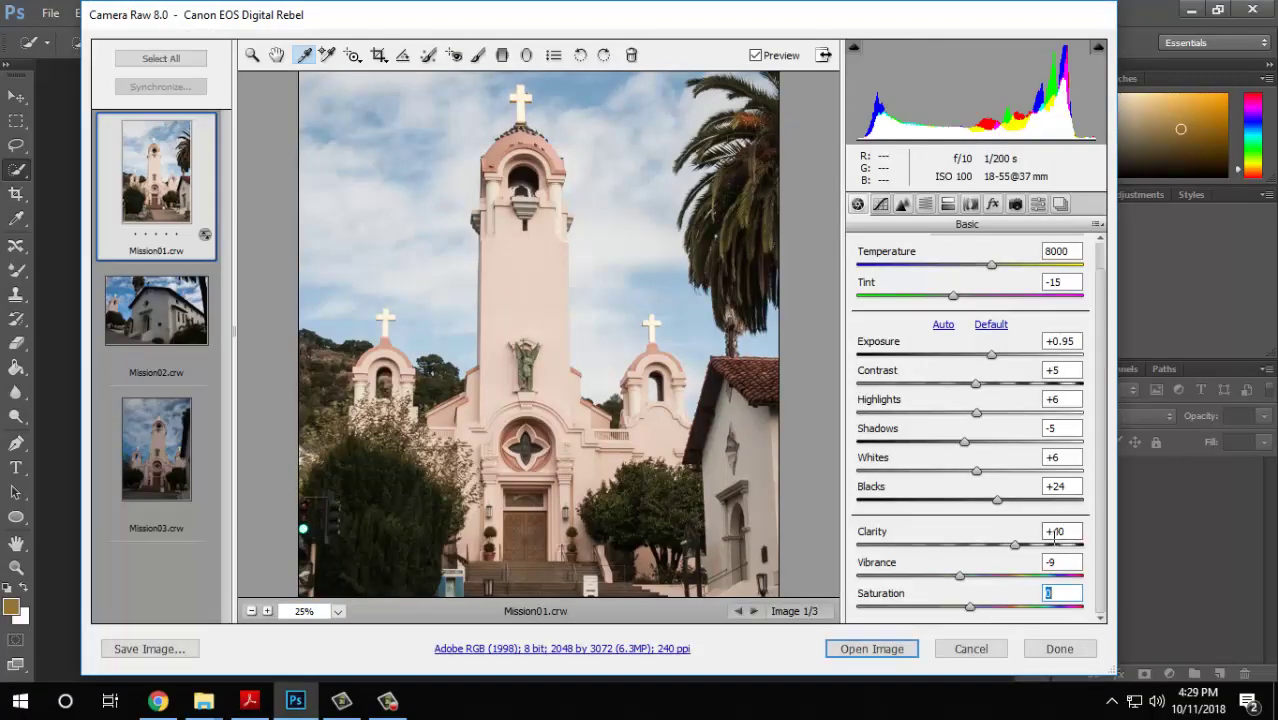
pyautogui.moveTo(960, 578); pyautogui.dragTo(1051, 580)
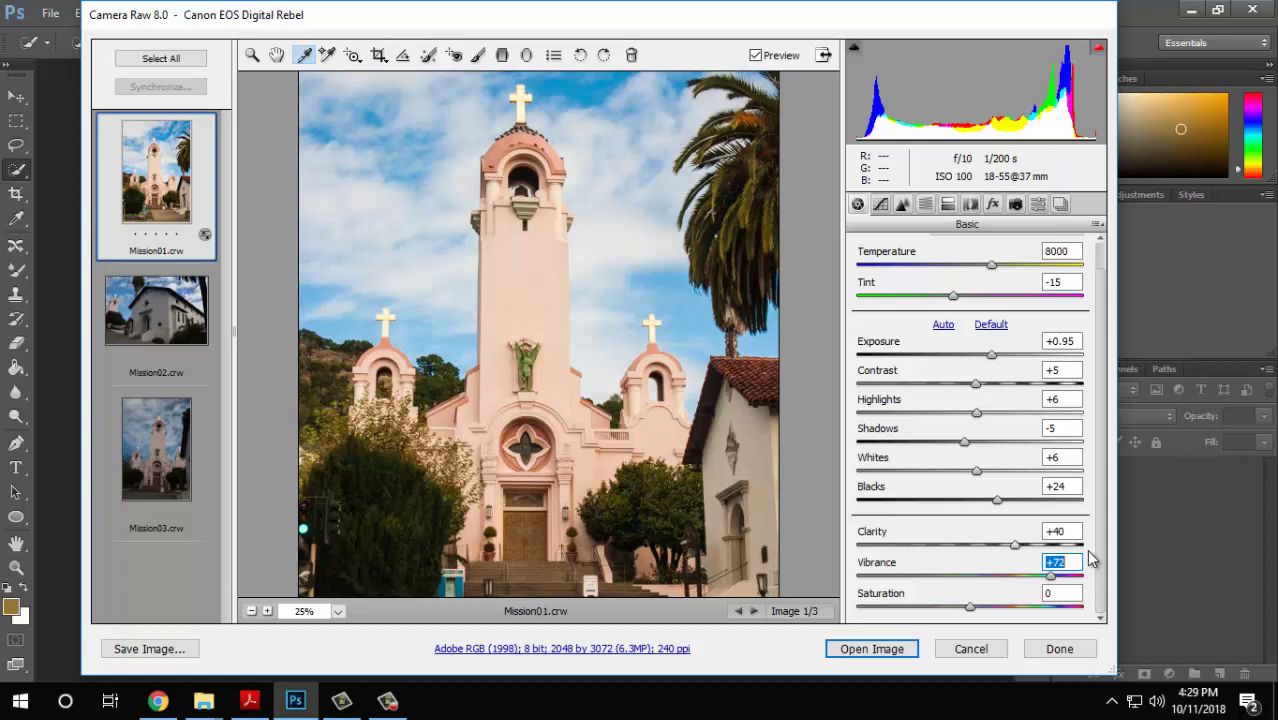
pyautogui.moveTo(1050, 577); pyautogui.dragTo(1108, 585)
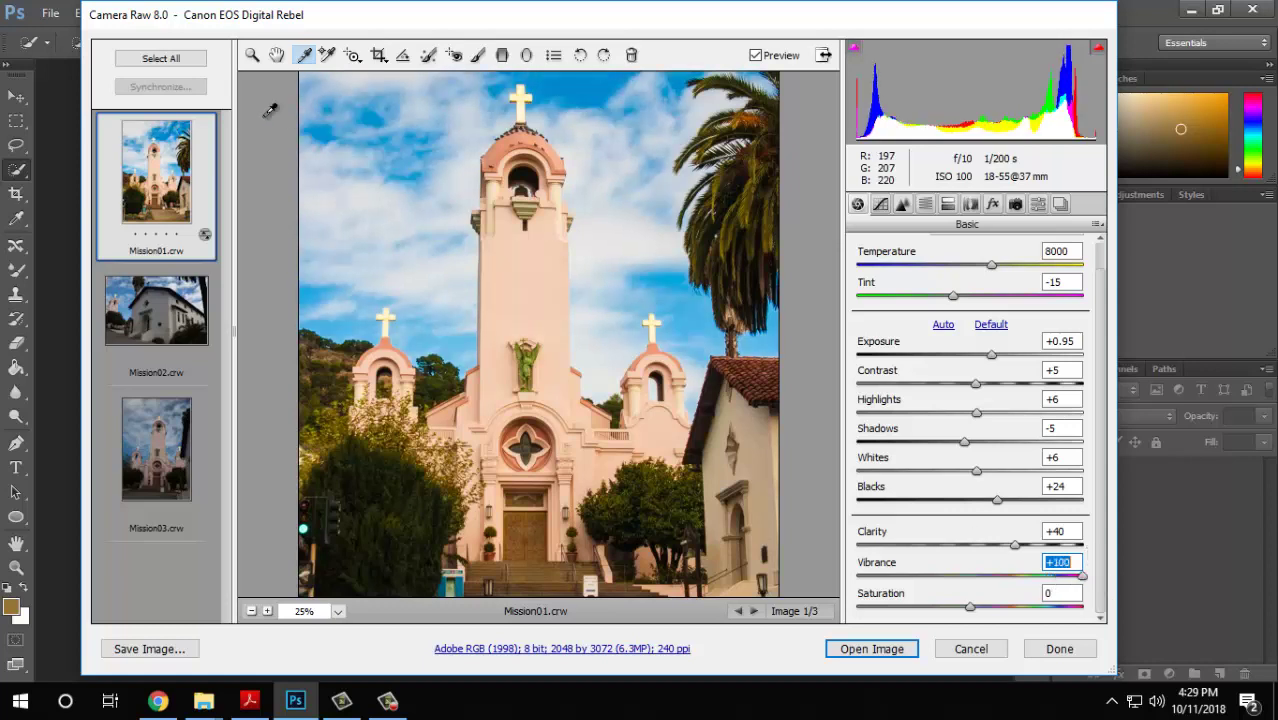
pyautogui.doubleClick(1080, 577)
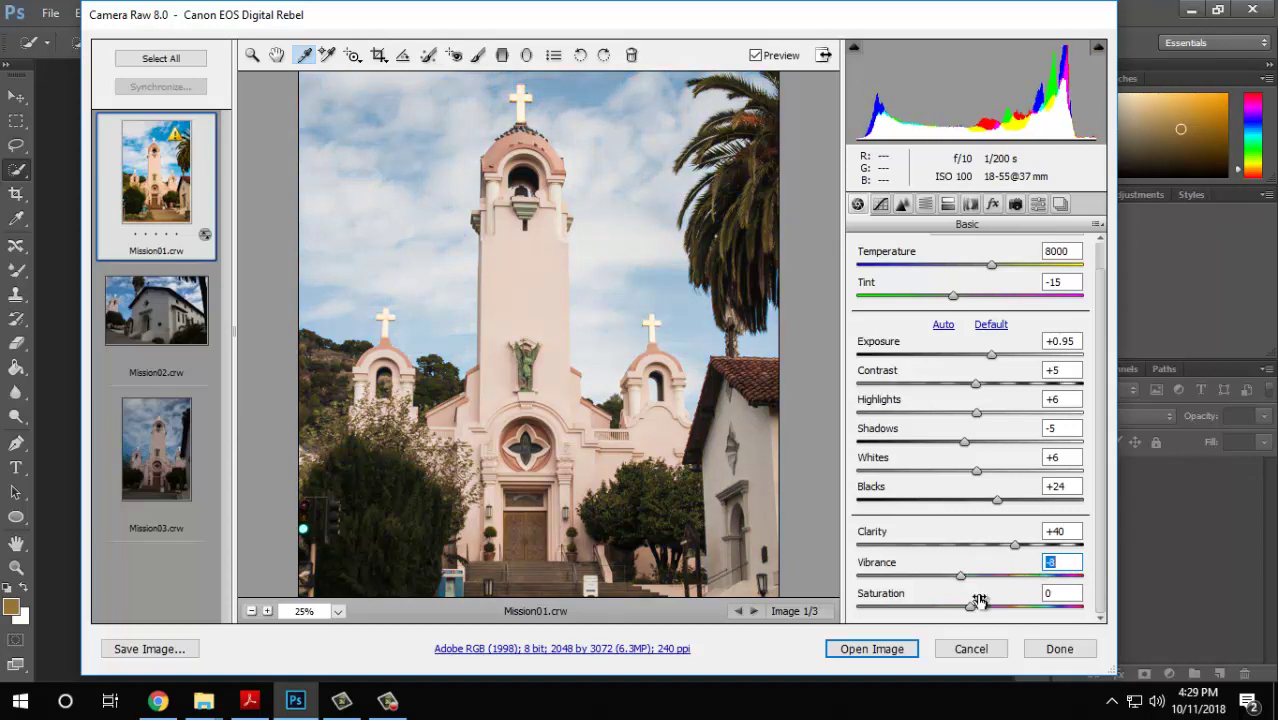
pyautogui.doubleClick(970, 607)
pyautogui.moveTo(982, 608); pyautogui.dragTo(1127, 613)
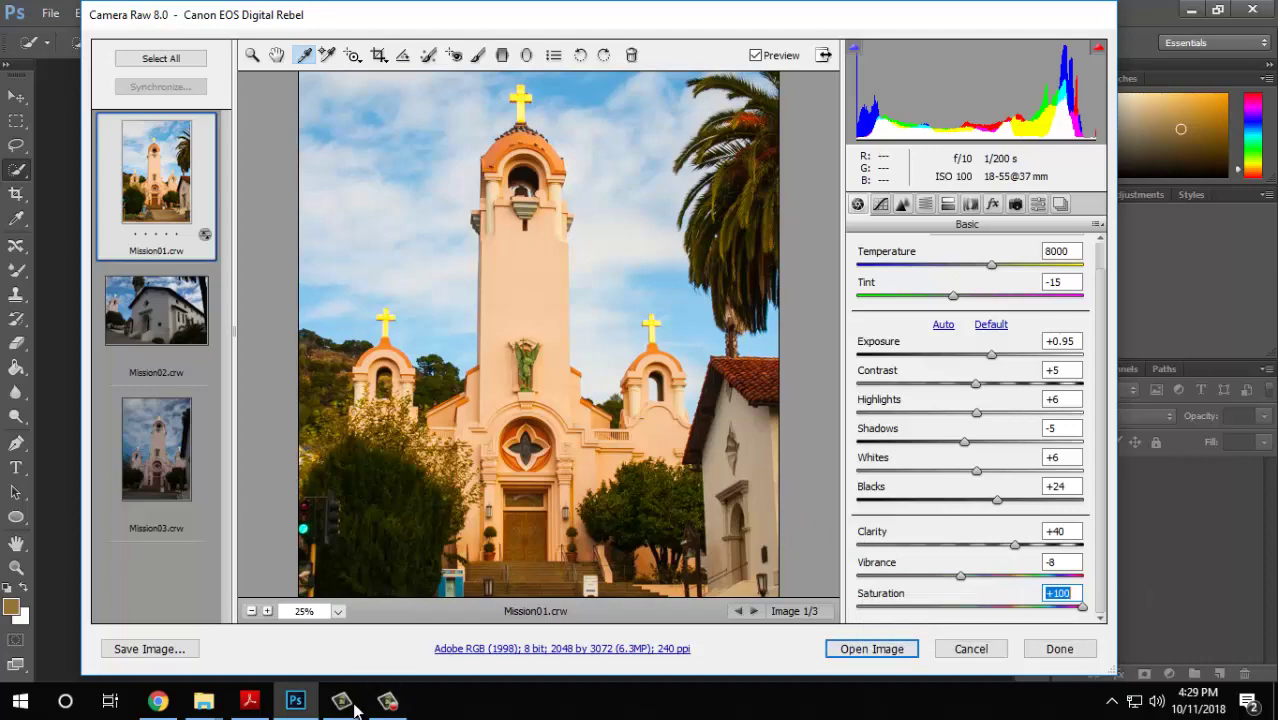
# Review the PDF's slider explanations and select the text saying the Saturation slider adjusts all colors equally.
pyautogui.click(251, 700)
pyautogui.scroll(2, 490, 400)
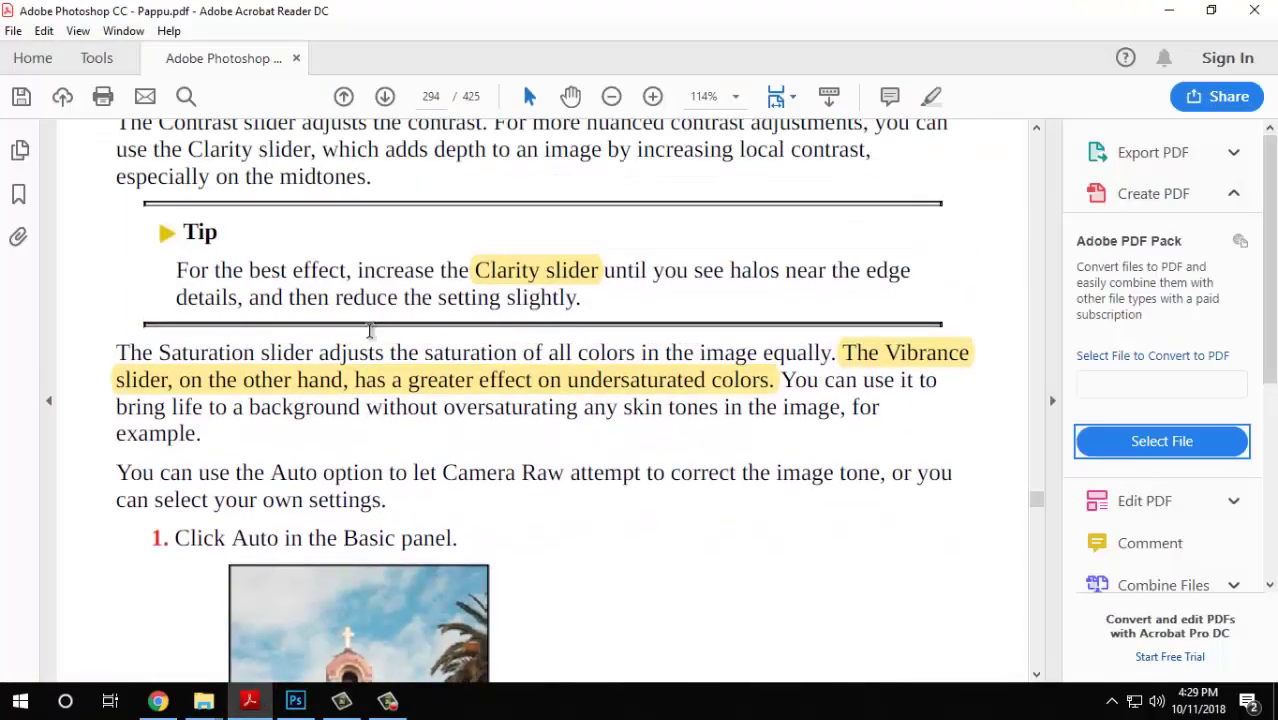
pyautogui.scroll(-12, 420, 360)
pyautogui.scroll(10, 398, 336)
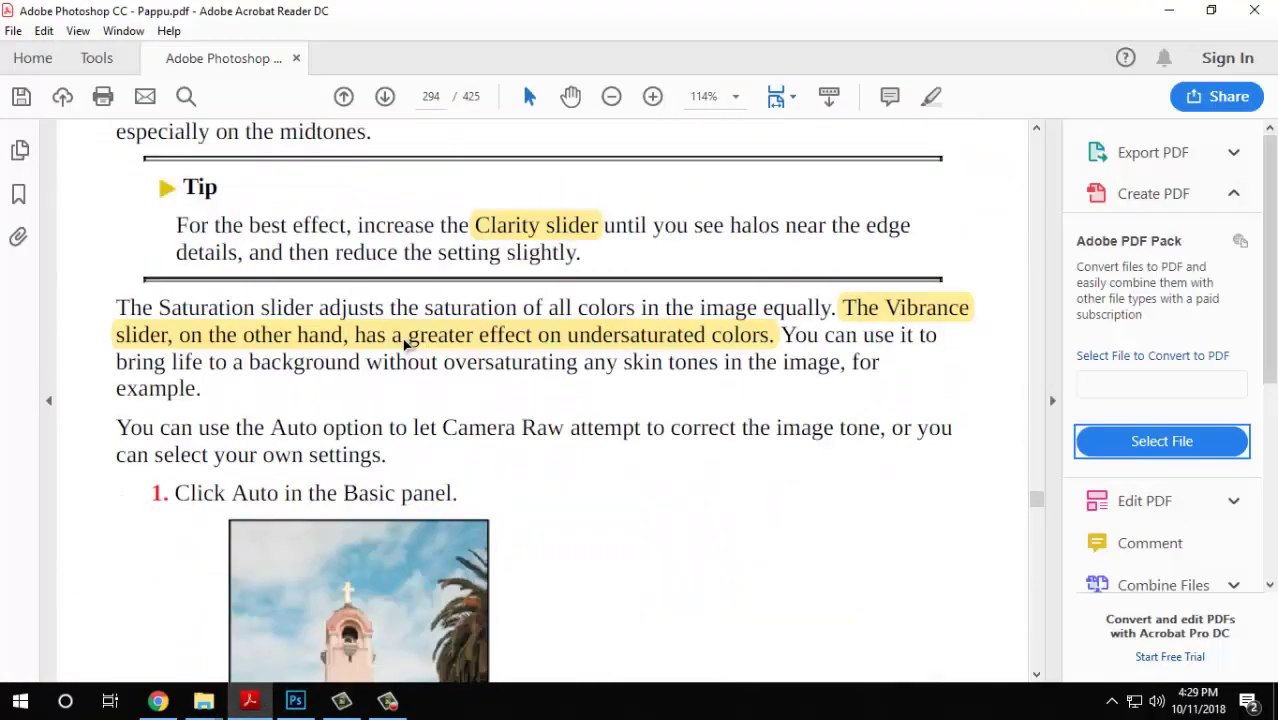
pyautogui.scroll(10, 297, 388)
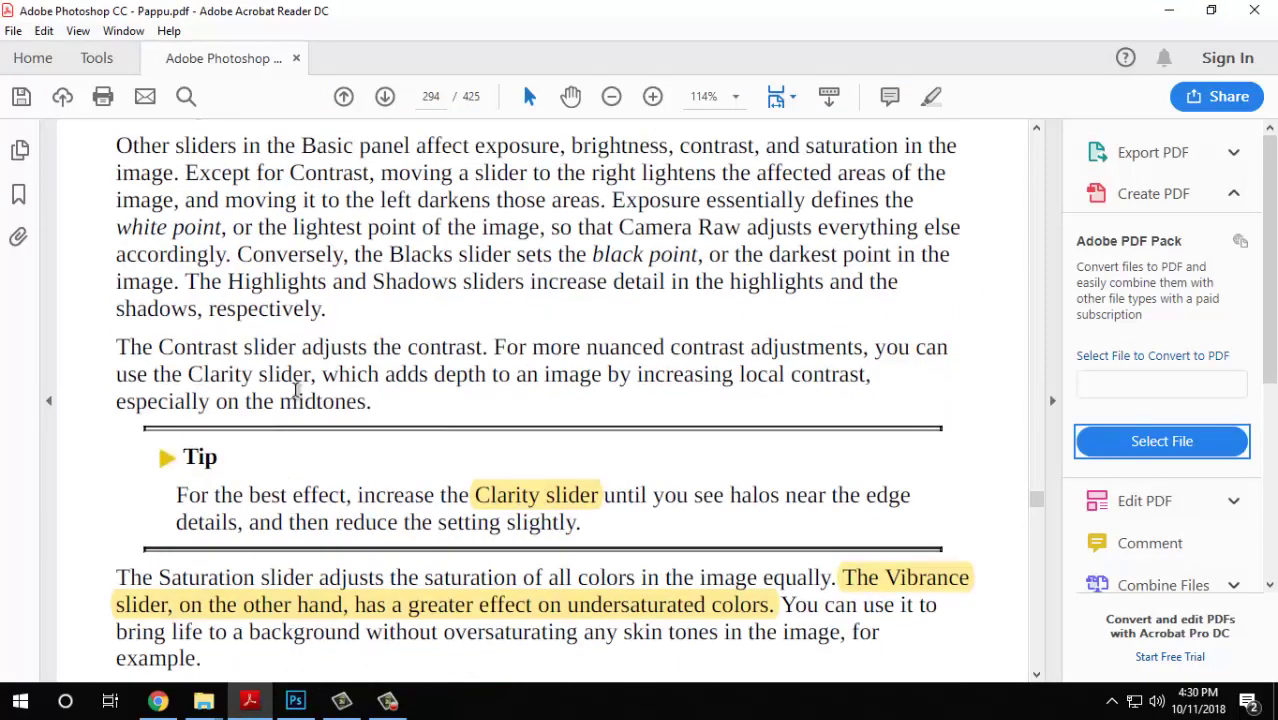
pyautogui.scroll(-8, 283, 400)
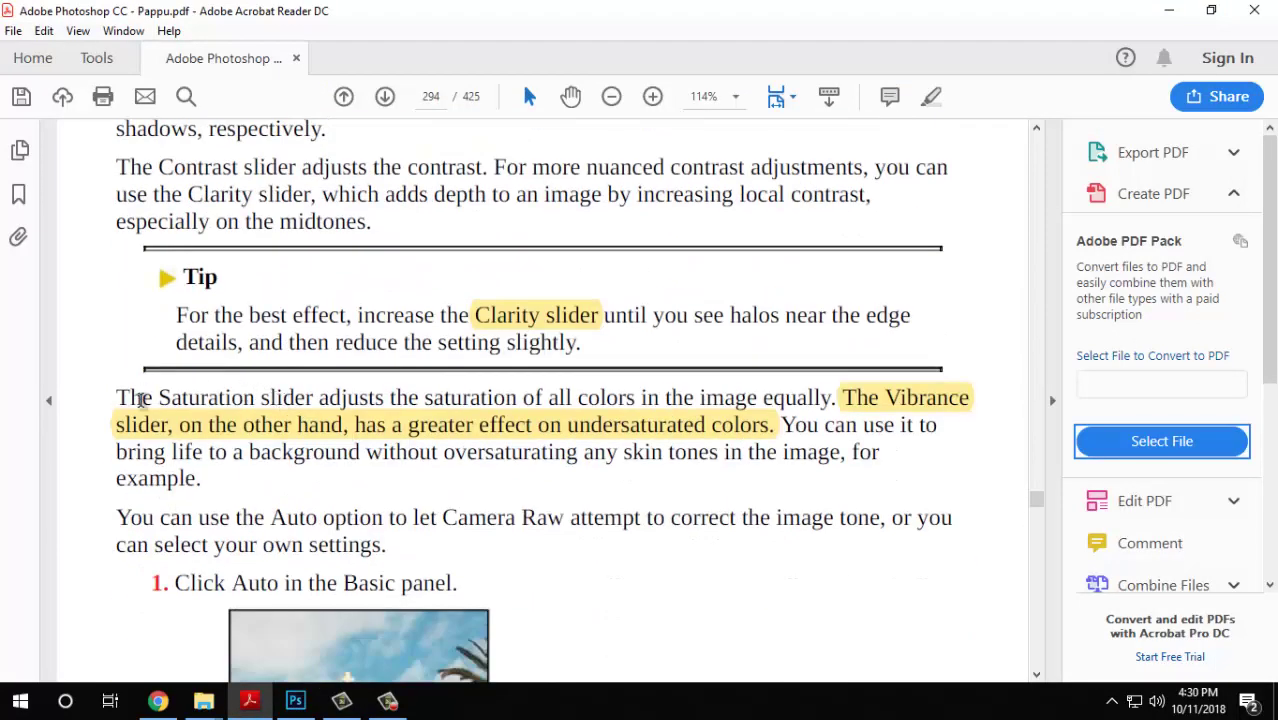
pyautogui.click(243, 394)
pyautogui.moveTo(249, 396); pyautogui.dragTo(793, 390)
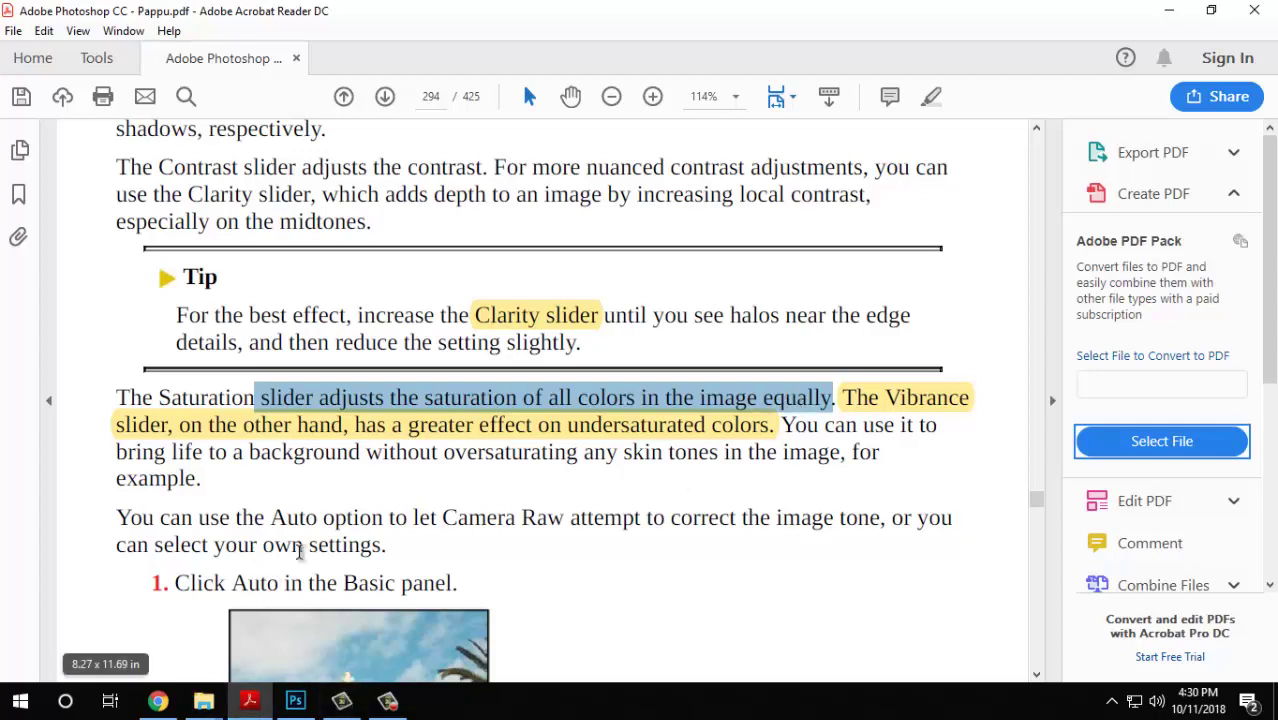
# Highlight the words "Auto in the Basic" in step 1 of the PDF's tonal adjustment instructions.
pyautogui.scroll(-5, 299, 551)
pyautogui.moveTo(228, 312); pyautogui.dragTo(395, 313)
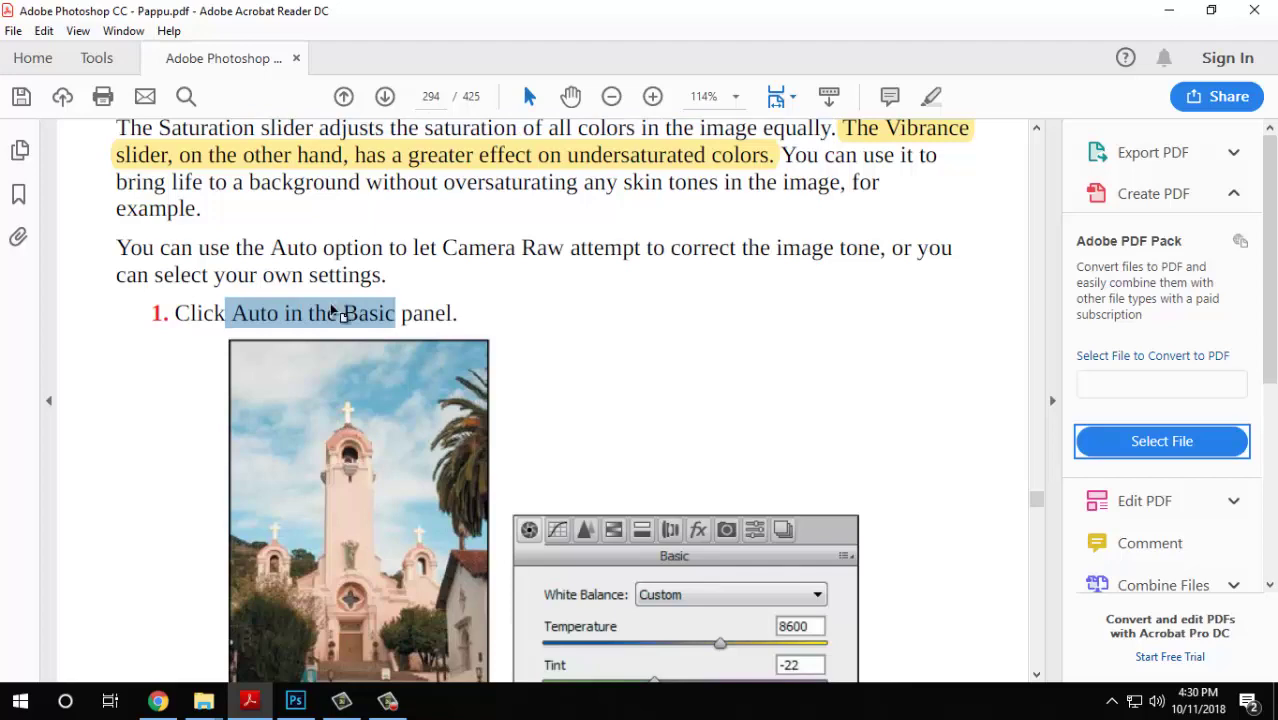
pyautogui.rightClick(290, 313)
pyautogui.click(347, 364)
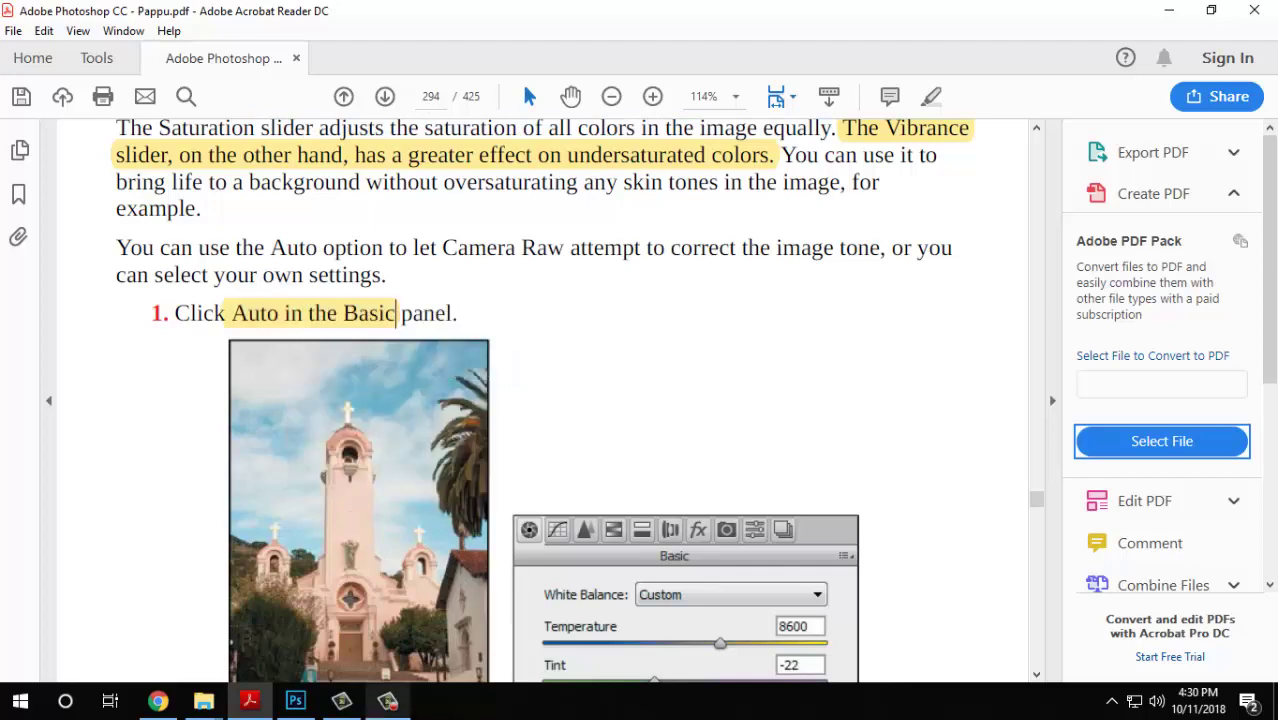
# Switch to Photoshop and apply the Auto tonal correction to Mission01.crw in Camera Raw.
pyautogui.click(295, 700)
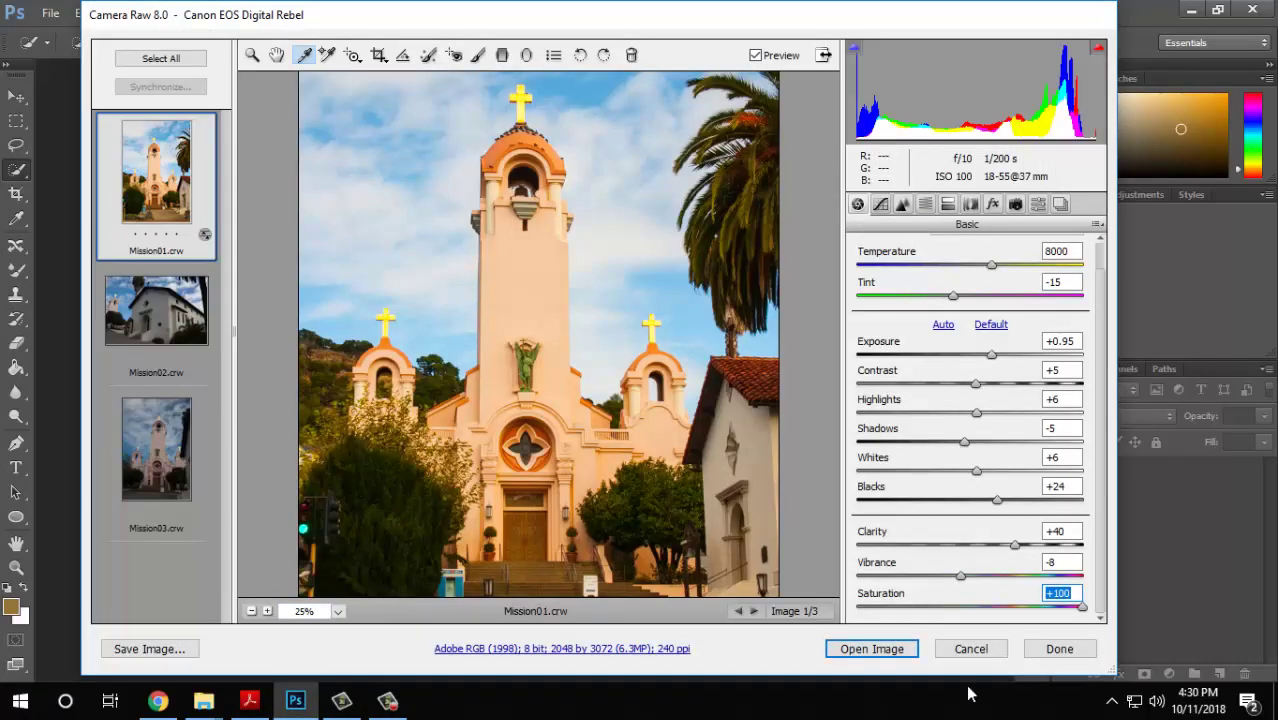
pyautogui.click(943, 326)
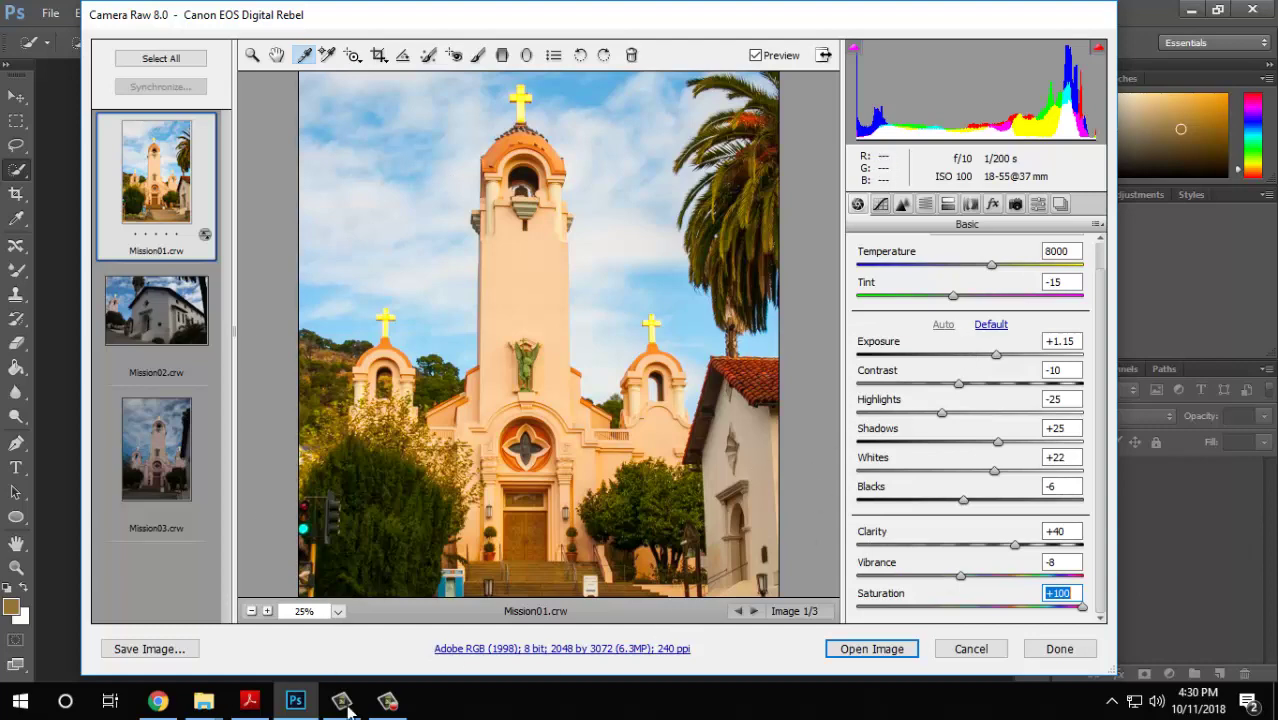
# Return to the PDF and review step 3's recommended slider values, selecting the Exposure, Contrast and Highlights entries.
pyautogui.click(249, 700)
pyautogui.scroll(-15, 474, 286)
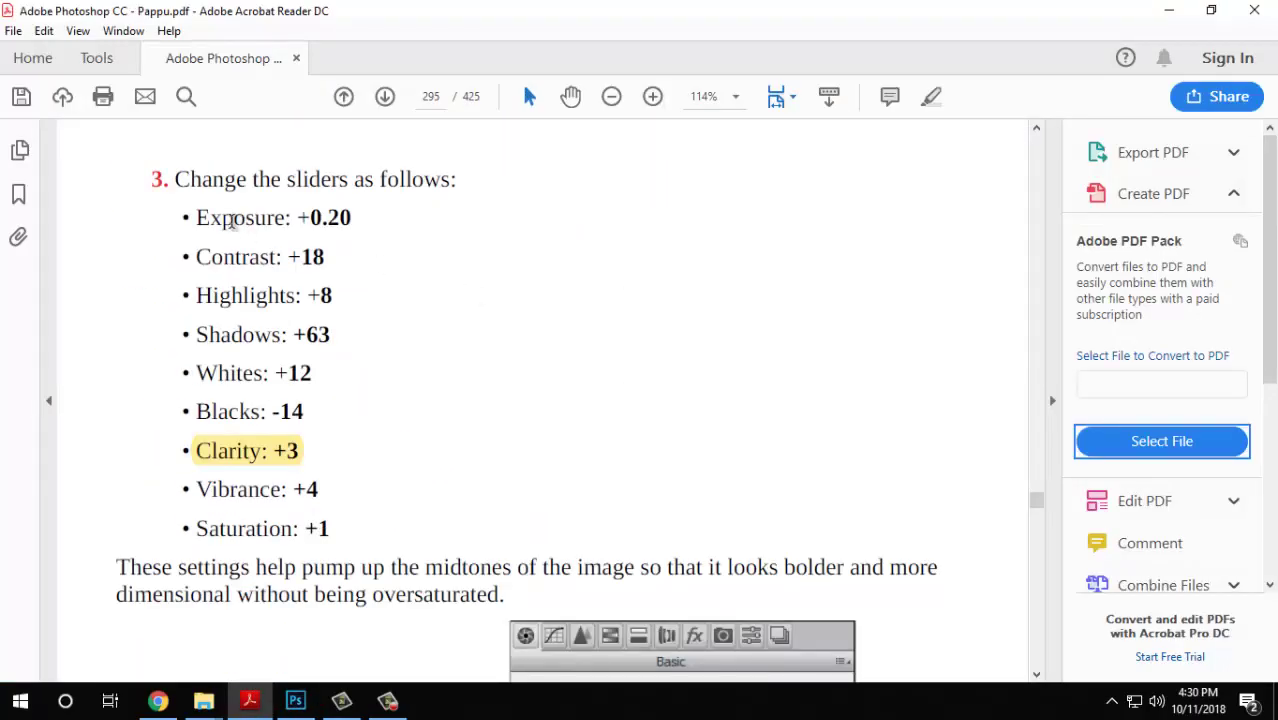
pyautogui.moveTo(192, 212); pyautogui.dragTo(362, 515)
pyautogui.click(367, 273)
pyautogui.moveTo(324, 213); pyautogui.dragTo(255, 290)
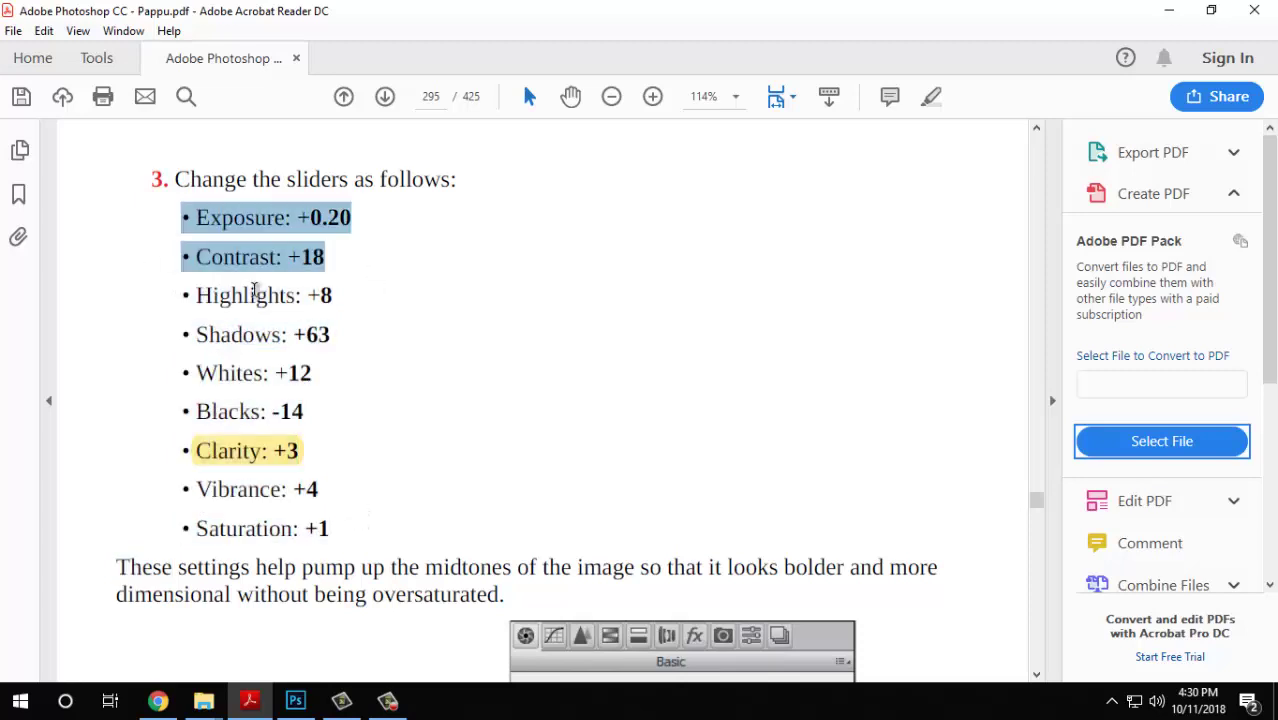
pyautogui.doubleClick(255, 290)
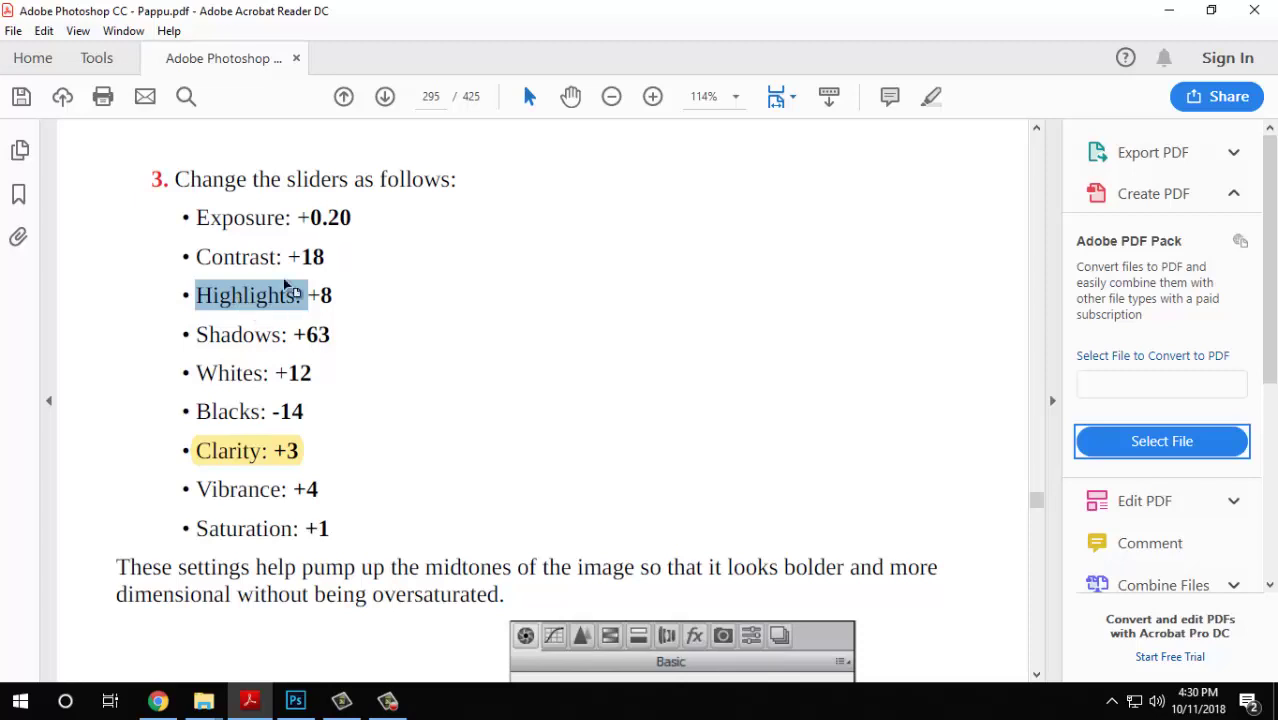
# Examine the PDF figure showing step 3's Basic panel settings beside the adjusted church photo.
pyautogui.scroll(-5, 322, 322)
pyautogui.scroll(-10, 395, 303)
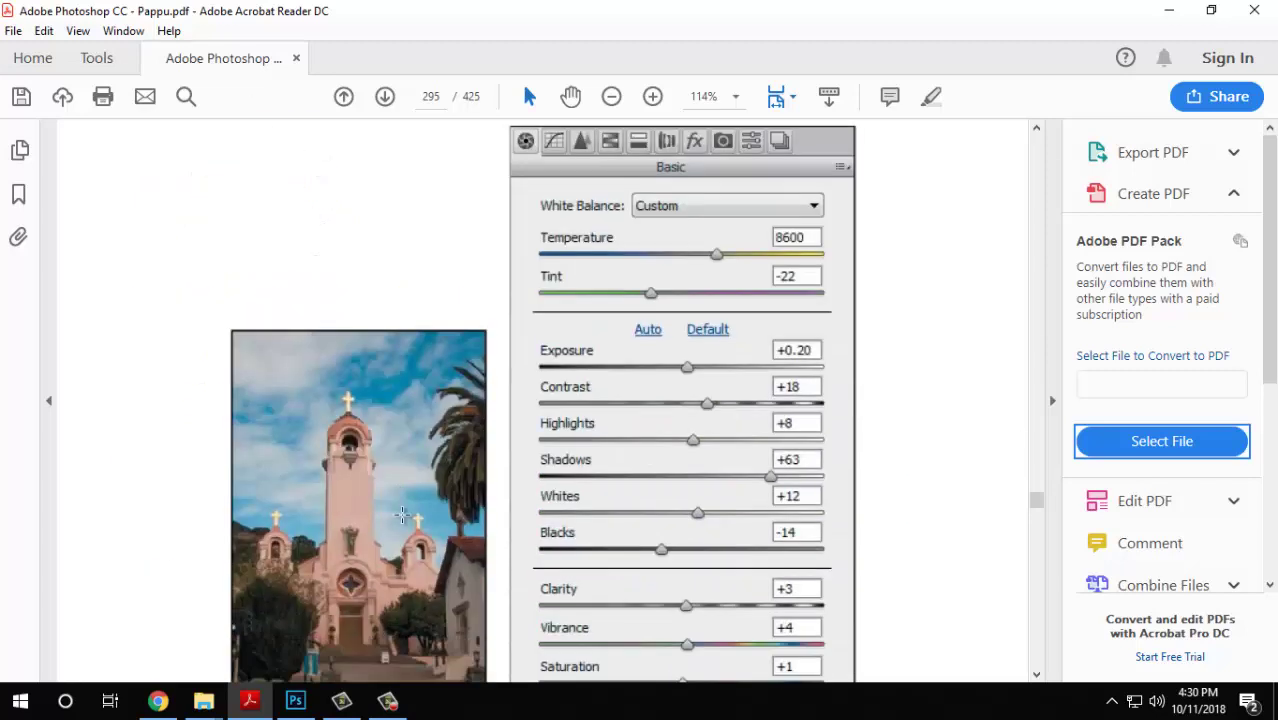
pyautogui.scroll(4, 394, 354)
pyautogui.click(294, 288)
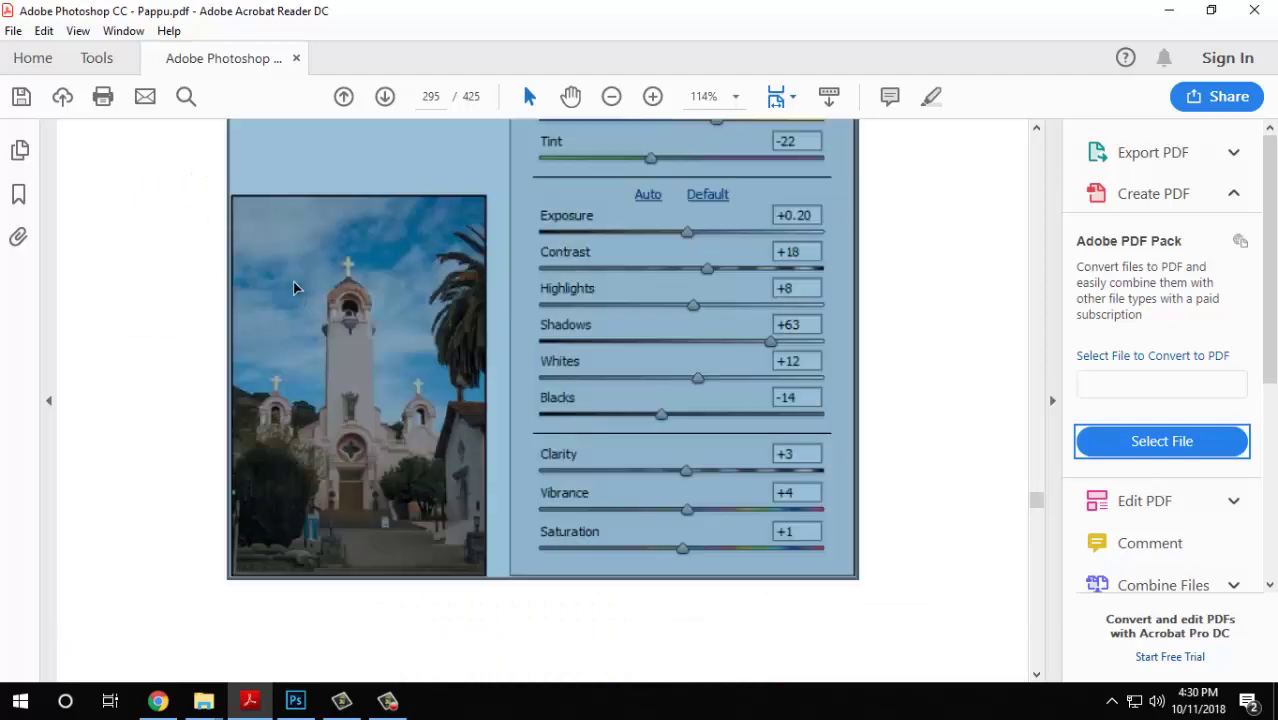
# Switch to Photoshop and reduce Mission01.crw's Saturation to +8 in Camera Raw.
pyautogui.click(177, 290)
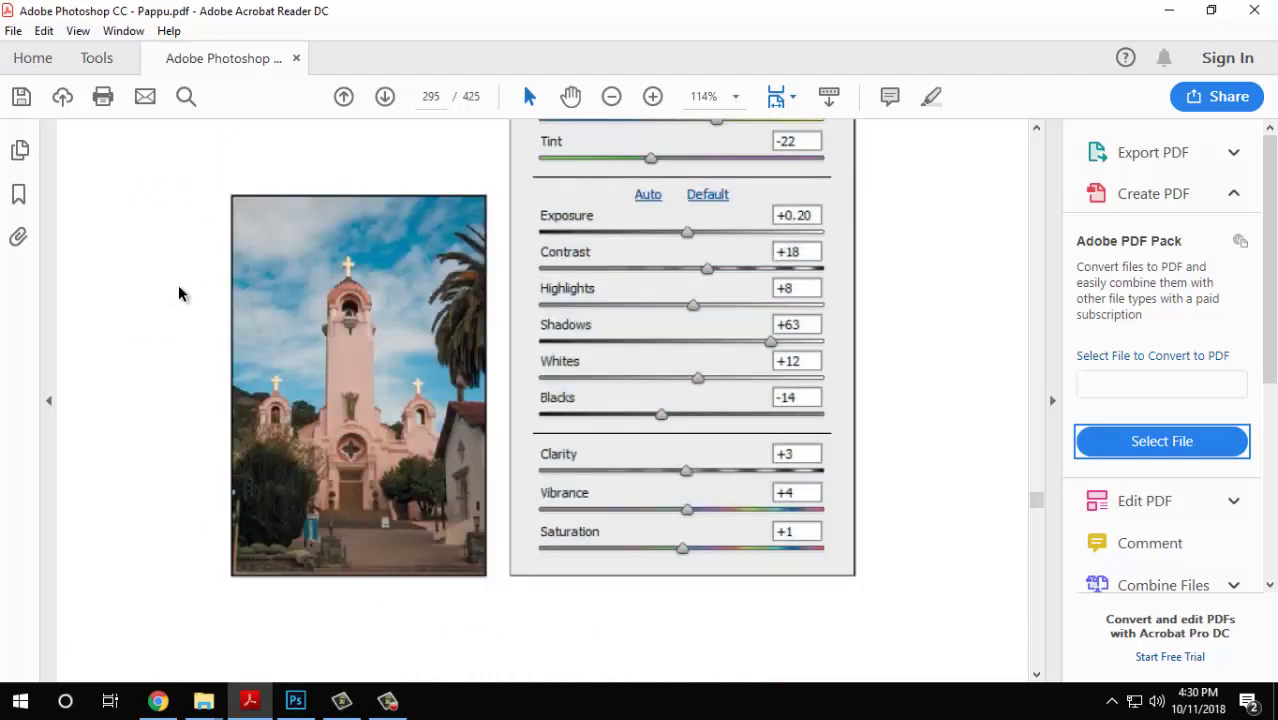
pyautogui.click(295, 700)
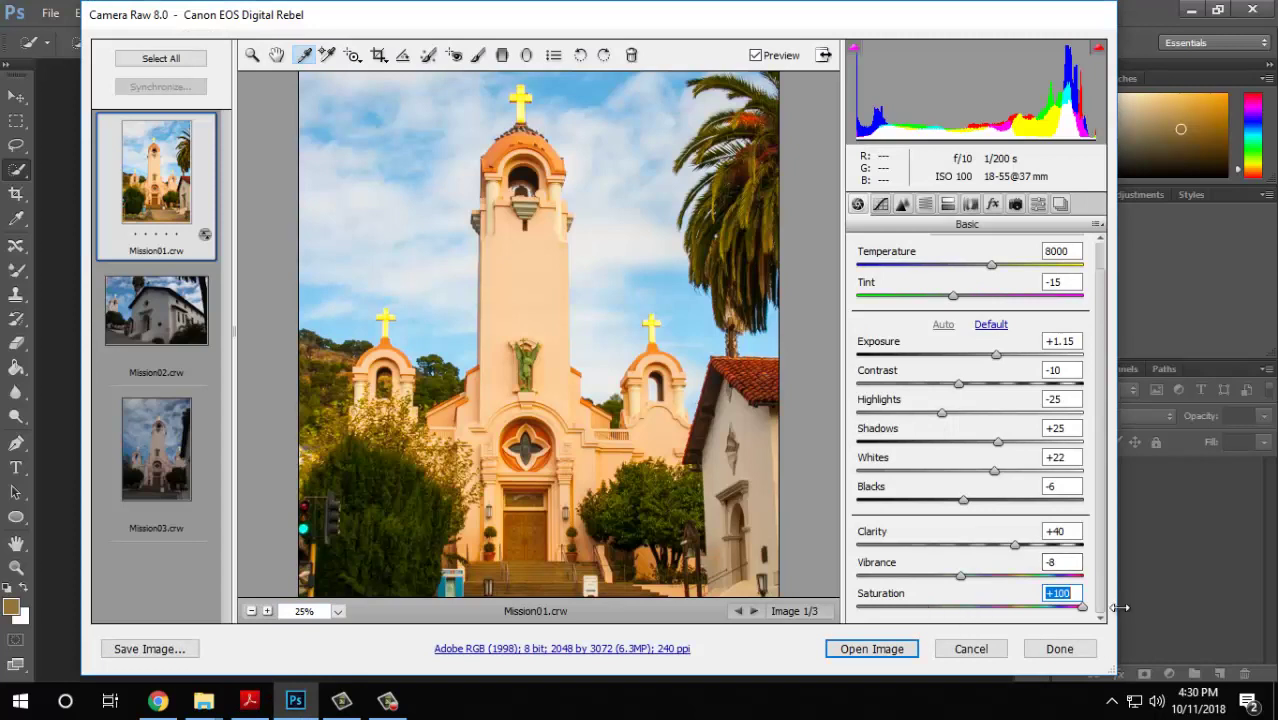
pyautogui.moveTo(1081, 607); pyautogui.dragTo(978, 607)
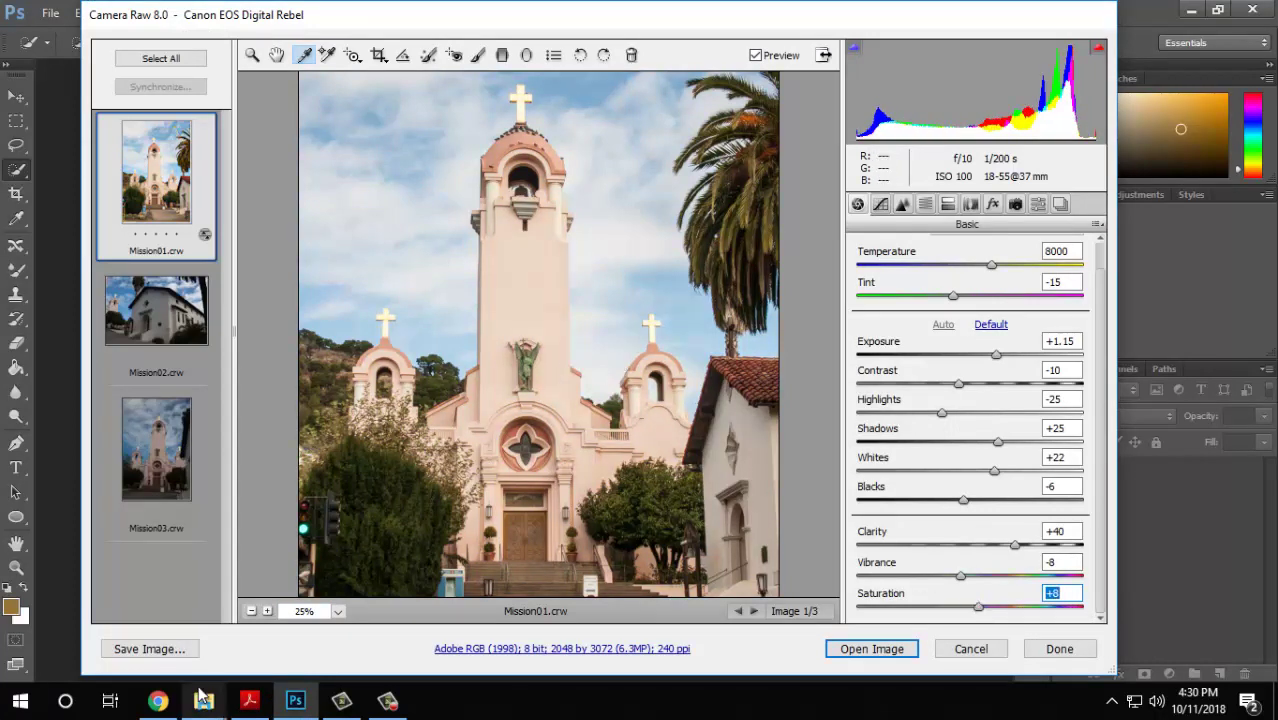
# Review the PDF's "About the Camera Raw histogram" section, and switch to Photoshop to inspect Mission01.crw's histogram and RGB readings.
pyautogui.click(253, 705)
pyautogui.scroll(-10, 620, 391)
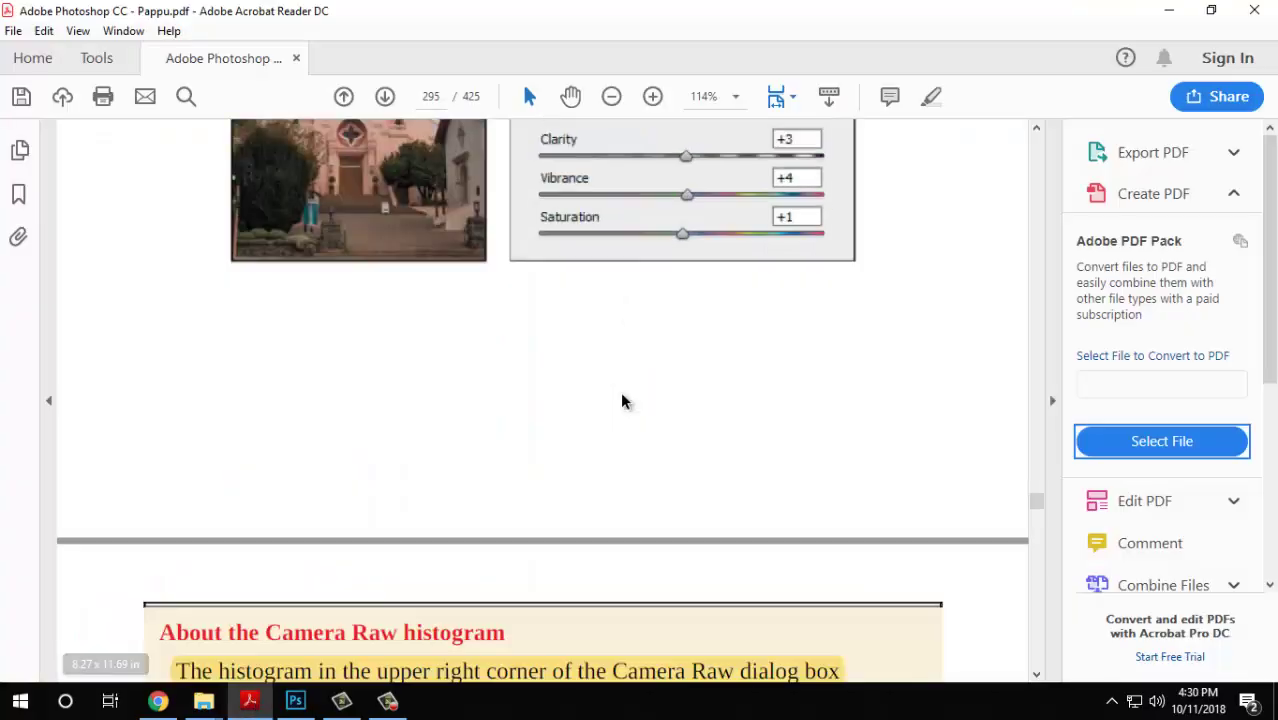
pyautogui.scroll(2, 370, 206)
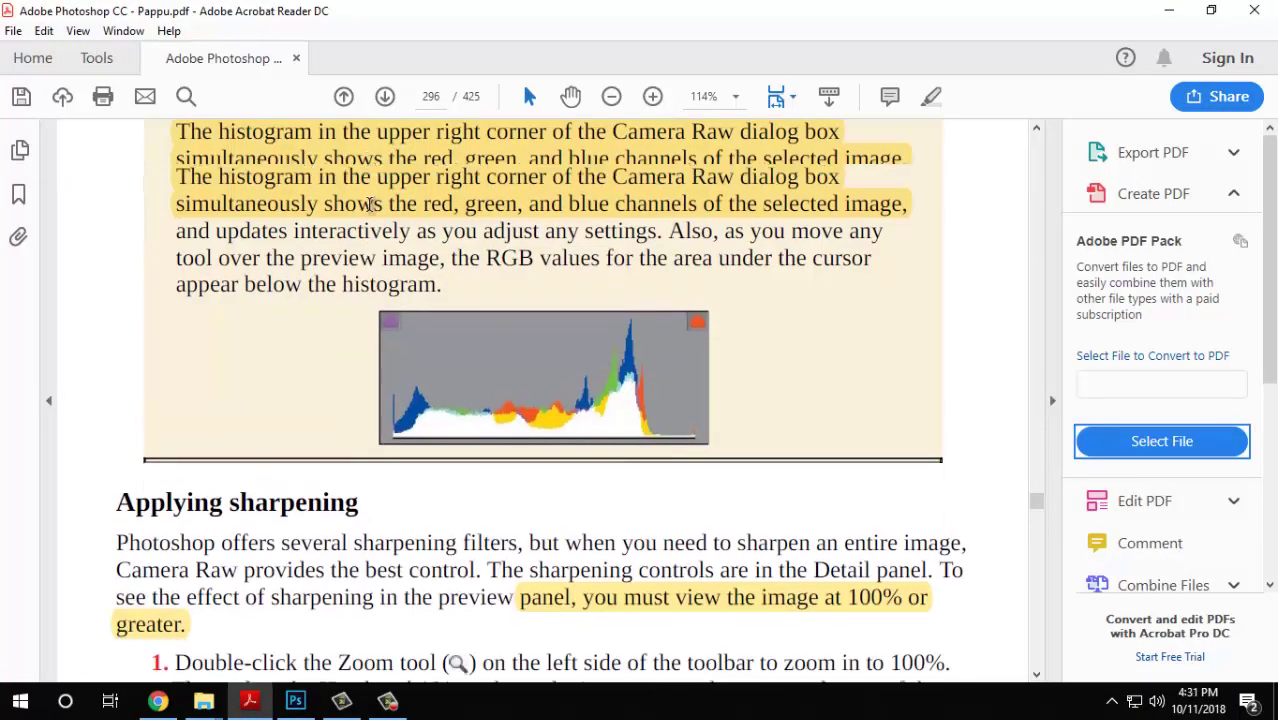
pyautogui.moveTo(265, 228); pyautogui.dragTo(478, 233)
pyautogui.rightClick(482, 238)
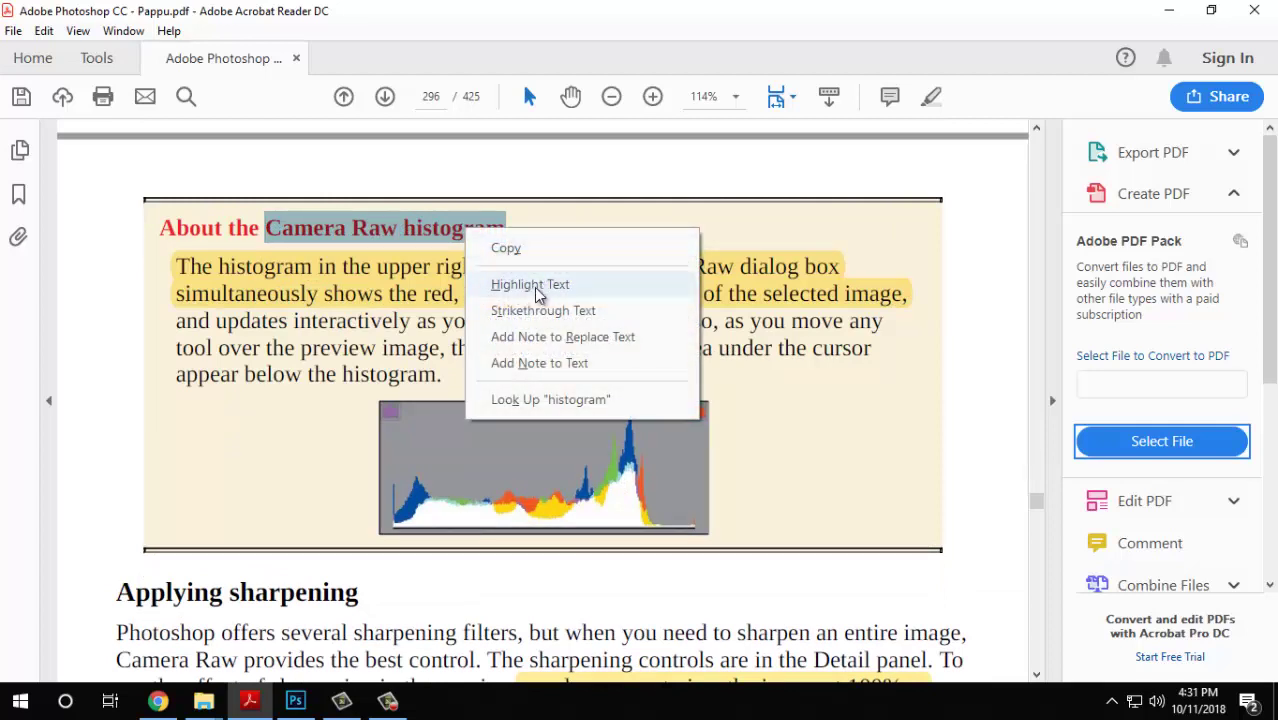
pyautogui.click(160, 315)
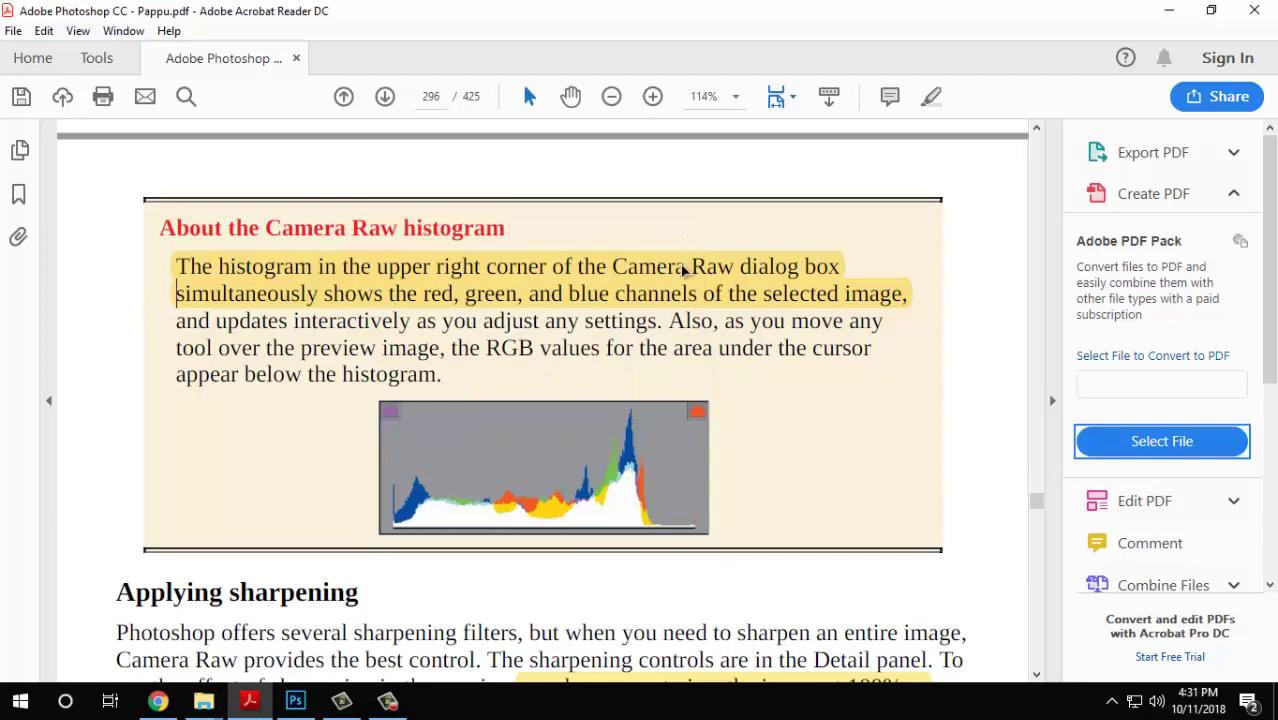
pyautogui.click(295, 700)
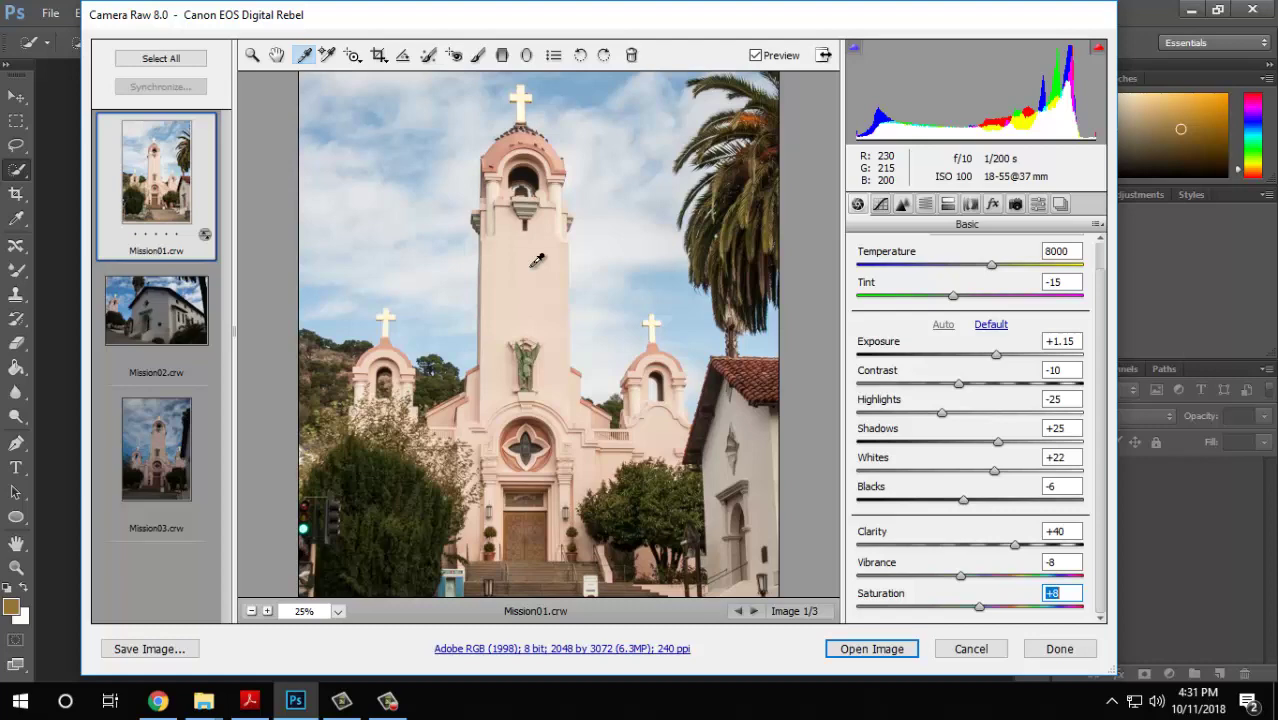
pyautogui.scroll(-2, 537, 260)
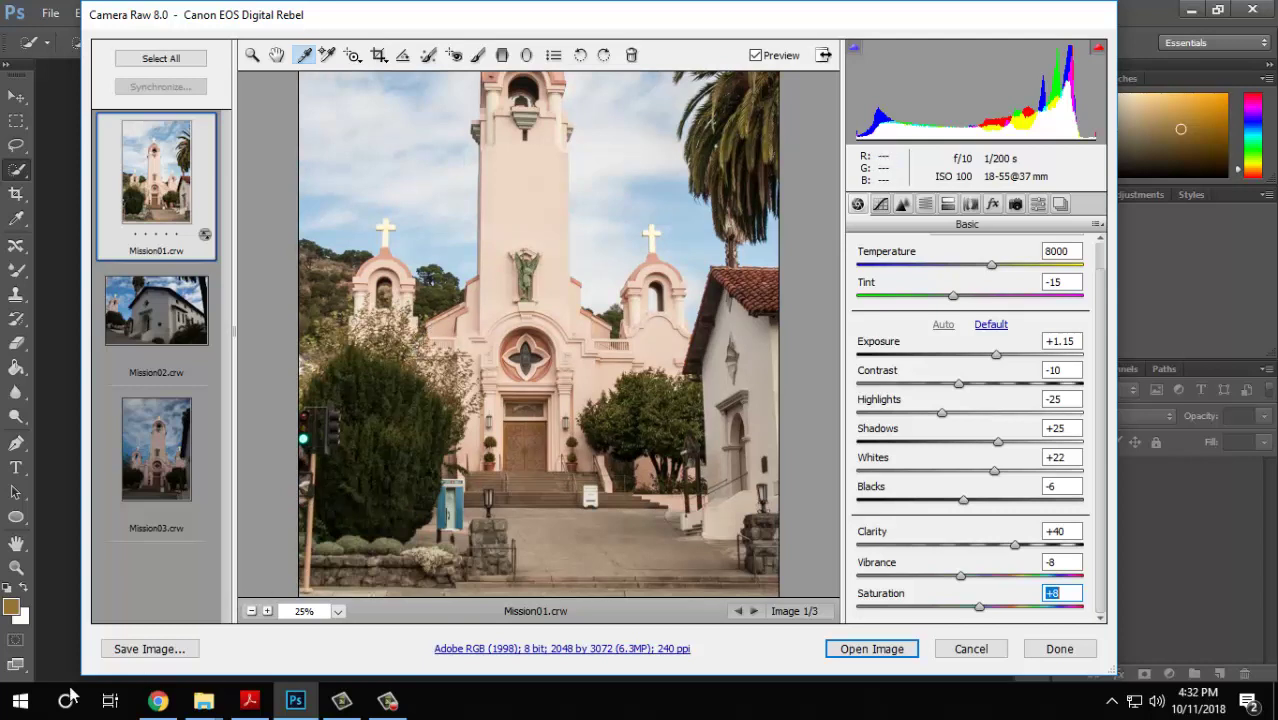
# Return to the PDF and read the "Applying sharpening" section, selecting its heading and reviewing the Detail panel figure and slider explanations.
pyautogui.click(250, 700)
pyautogui.scroll(-5, 490, 336)
pyautogui.scroll(2, 490, 336)
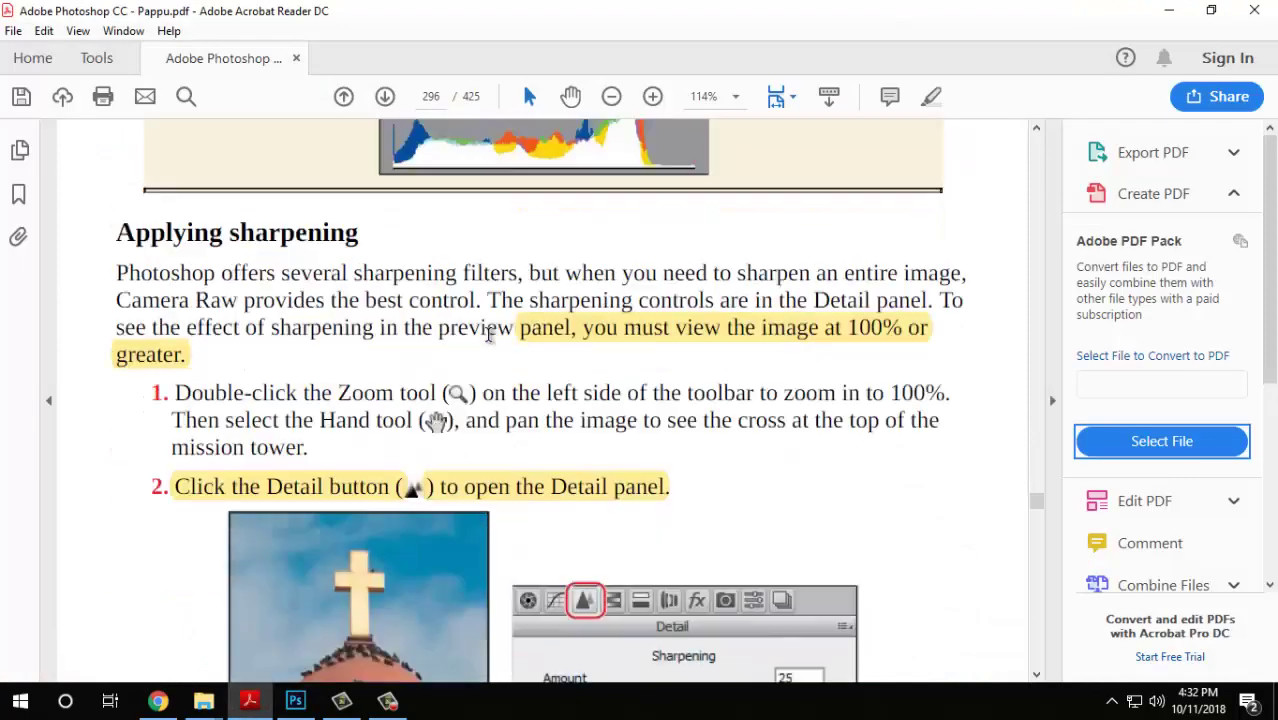
pyautogui.scroll(-1, 224, 236)
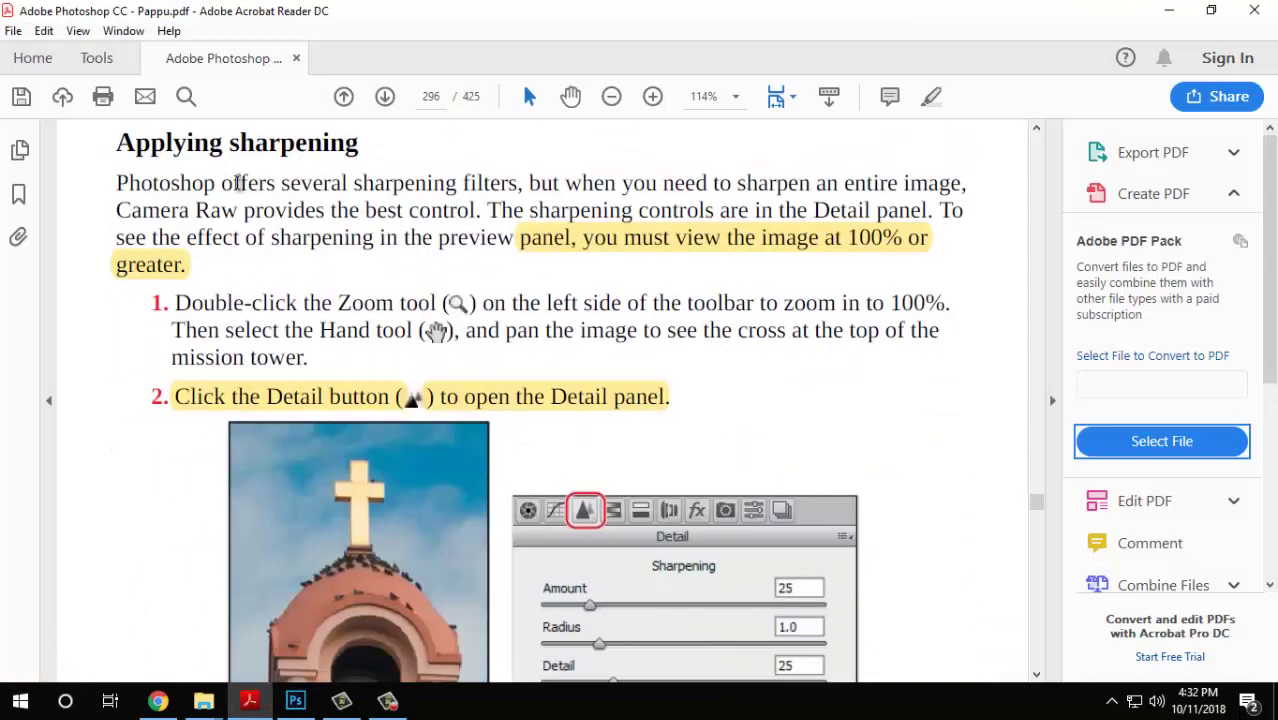
pyautogui.scroll(1, 236, 180)
pyautogui.moveTo(152, 232); pyautogui.dragTo(343, 240)
pyautogui.scroll(-1, 612, 236)
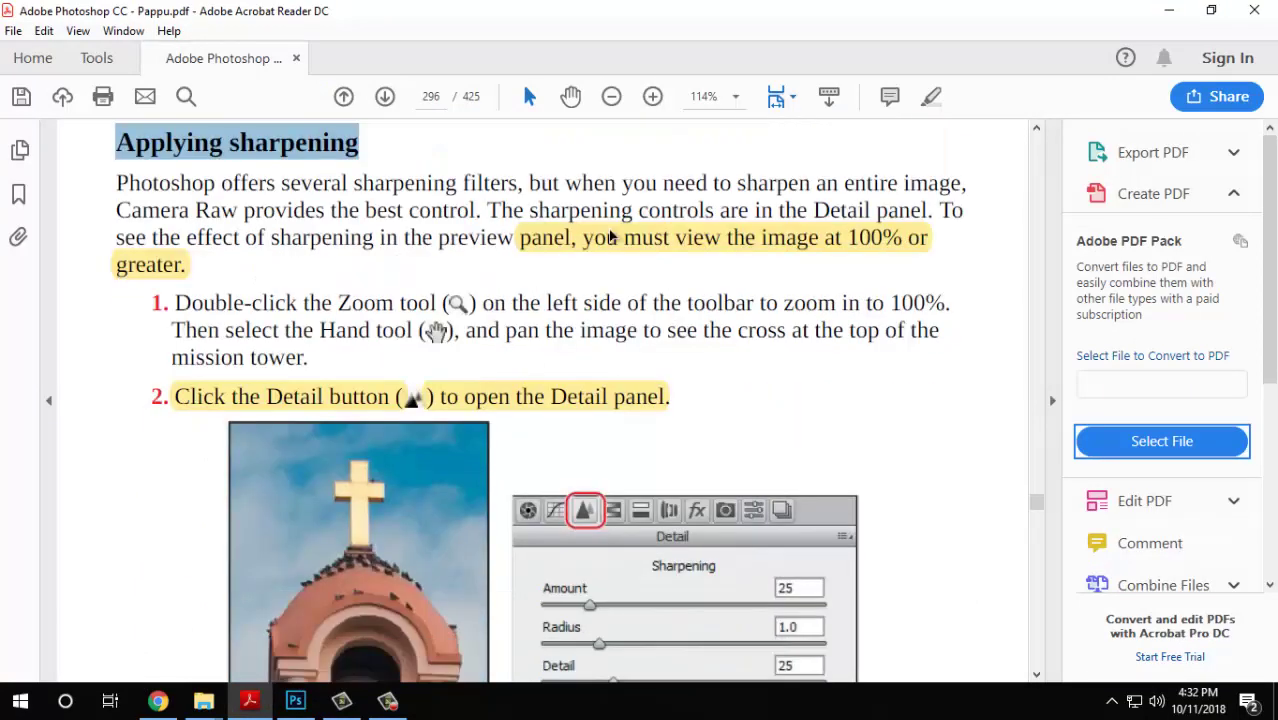
pyautogui.scroll(-1, 580, 287)
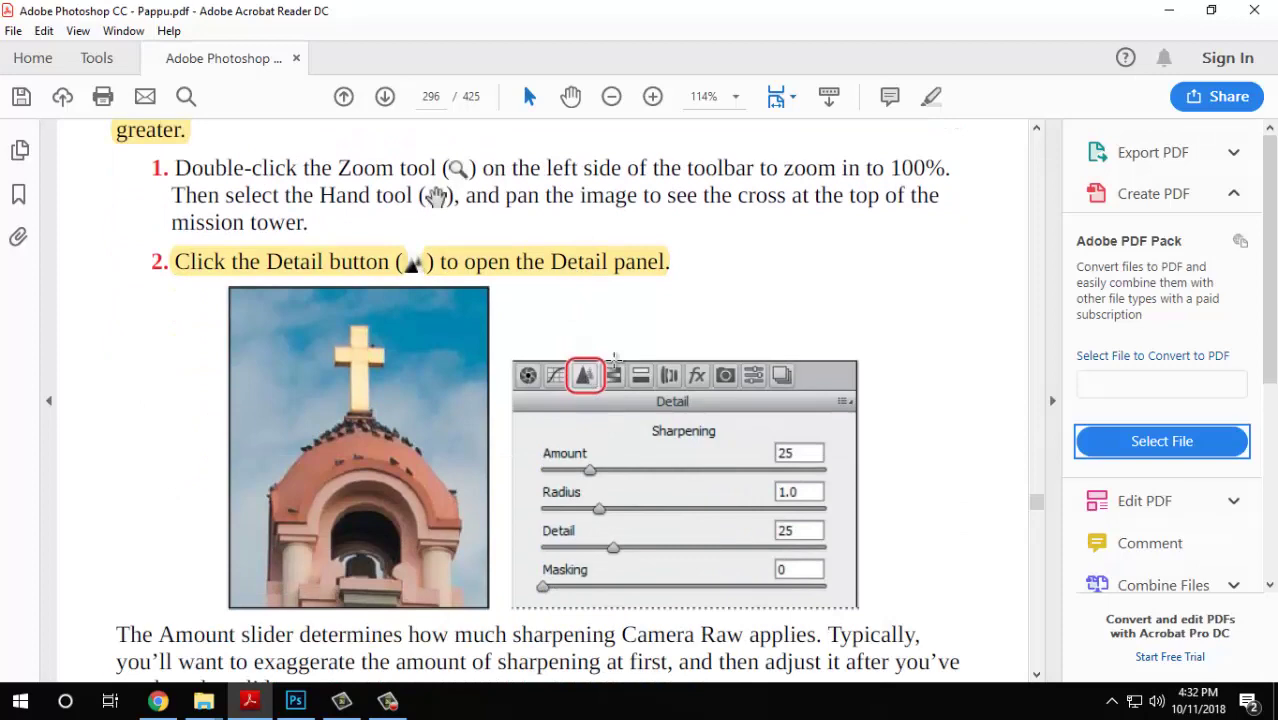
pyautogui.scroll(2, 654, 350)
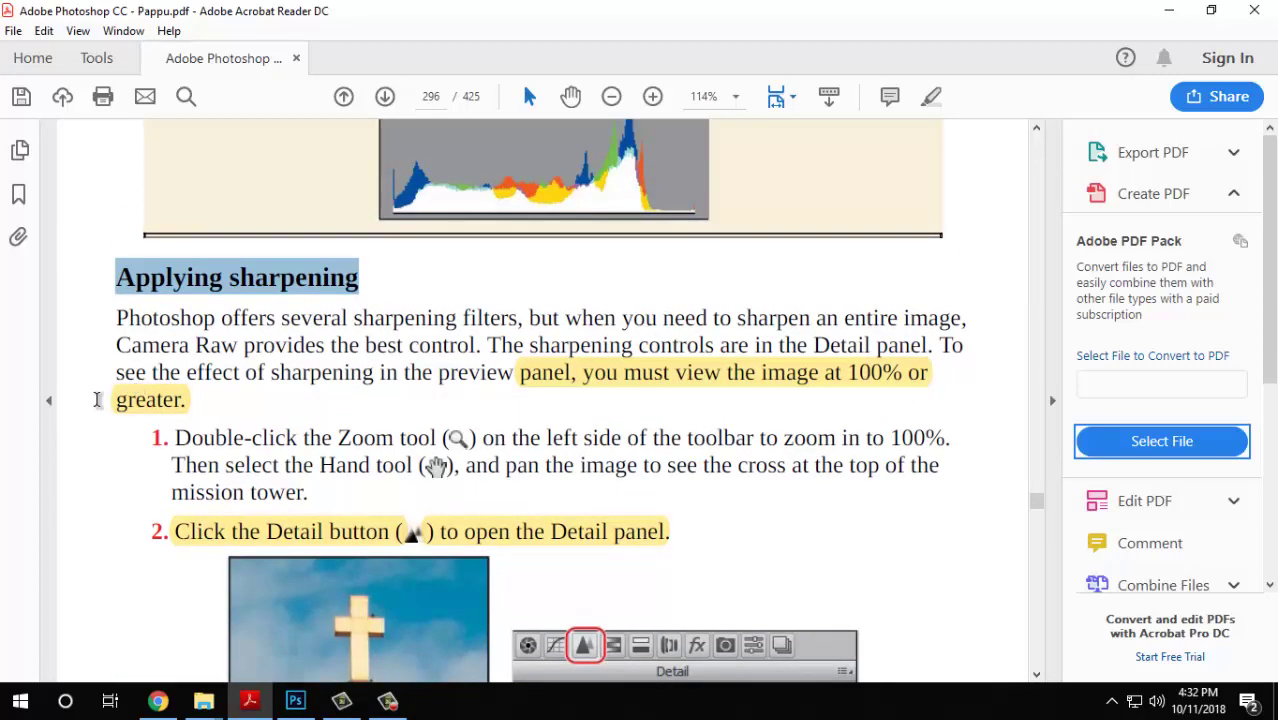
pyautogui.scroll(-3, 360, 270)
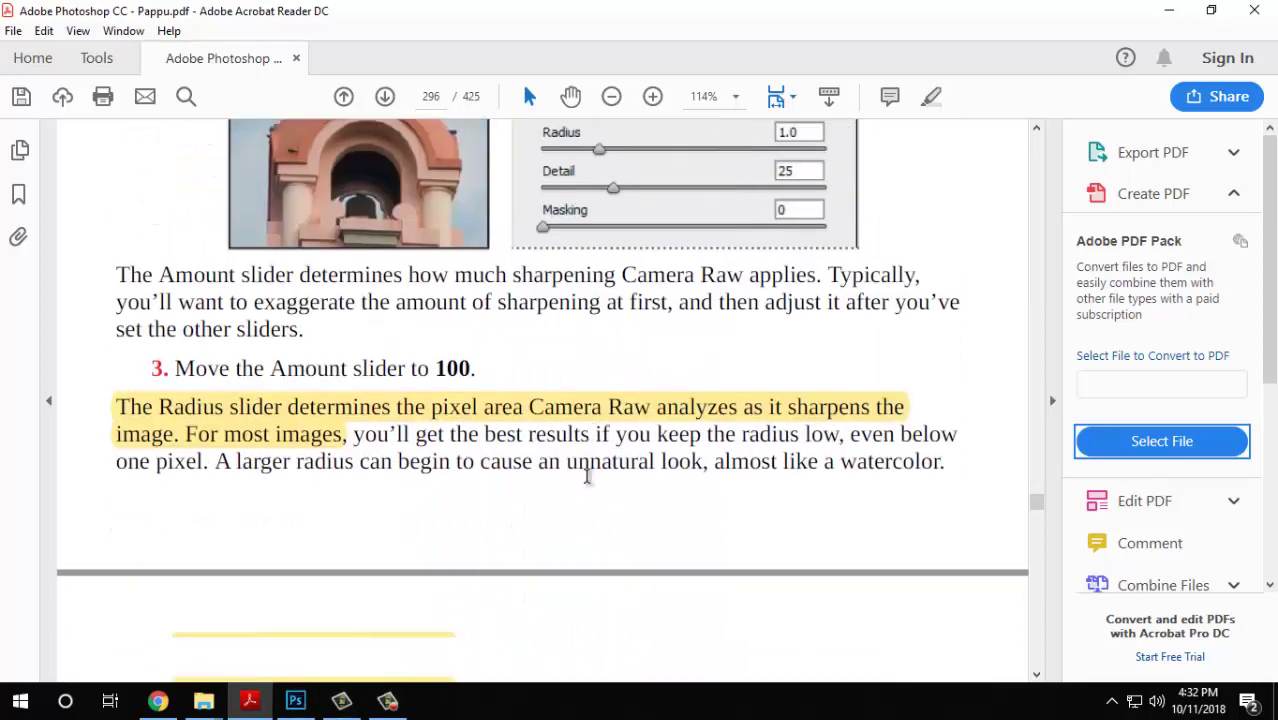
pyautogui.scroll(-2, 585, 478)
# Switch to Photoshop and show the Detail sharpening settings for Mission01.crw in Camera Raw.
pyautogui.click(295, 700)
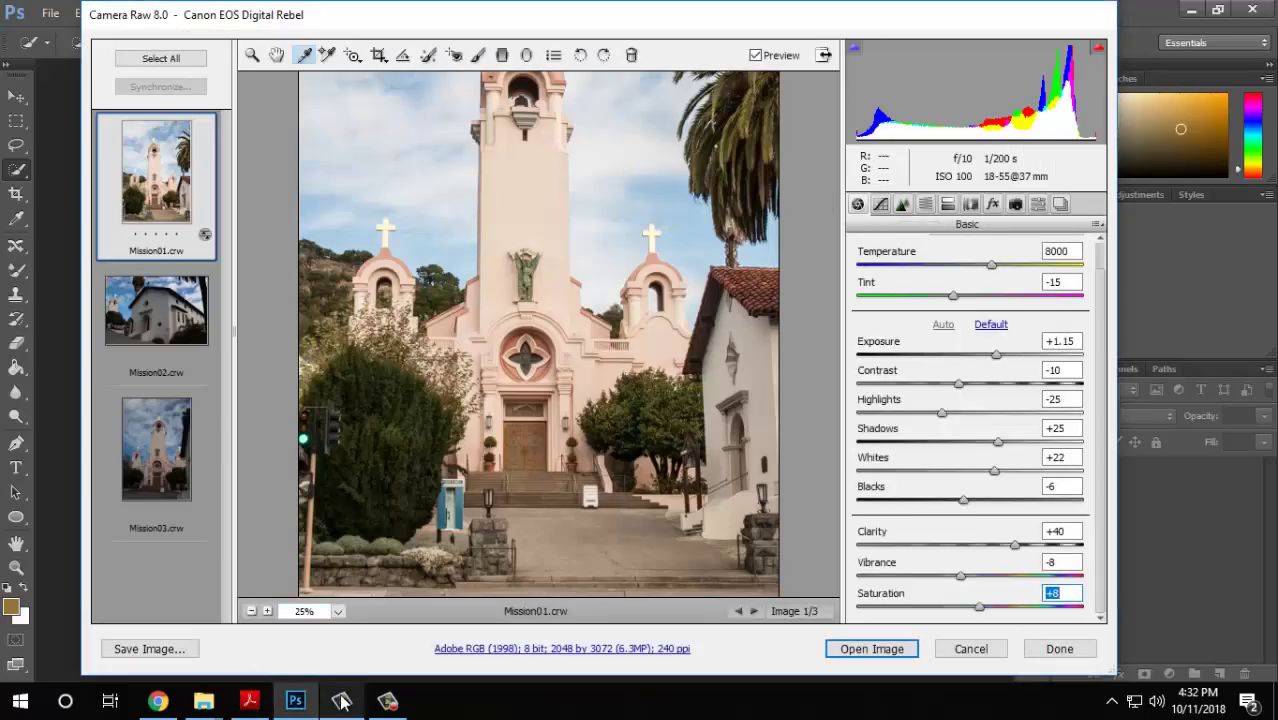
pyautogui.click(388, 700)
pyautogui.click(388, 703)
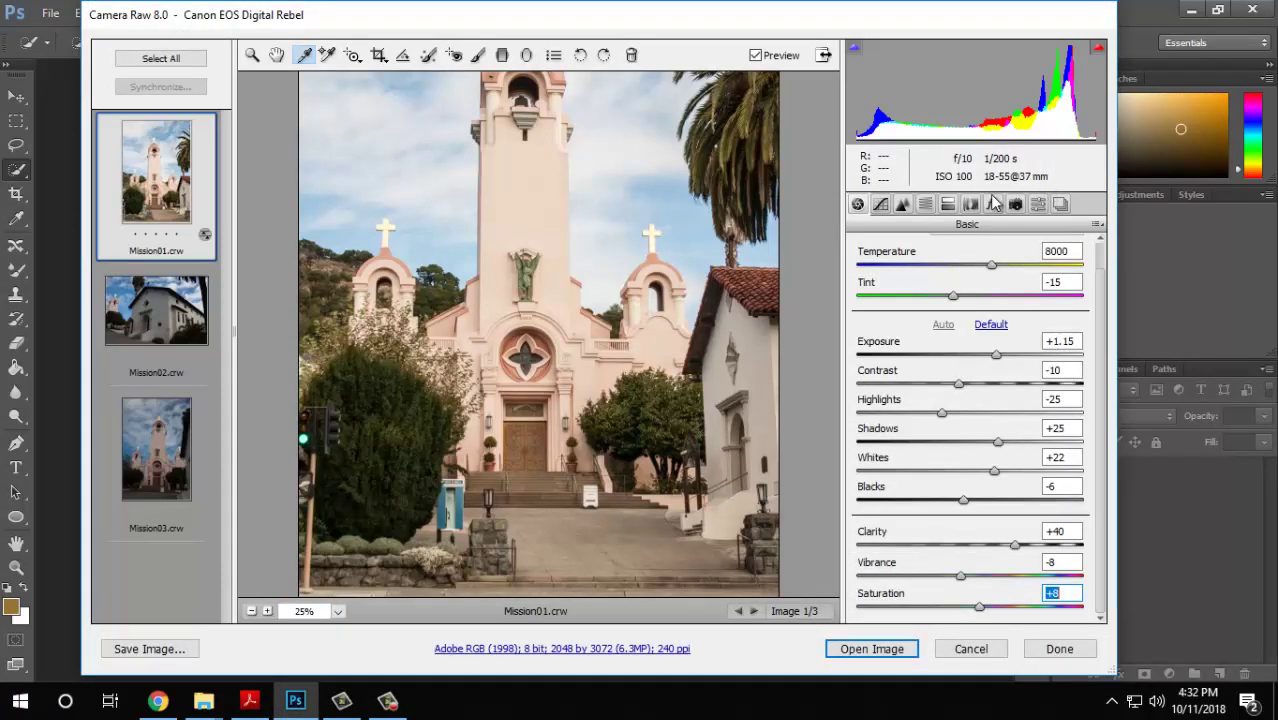
pyautogui.click(903, 205)
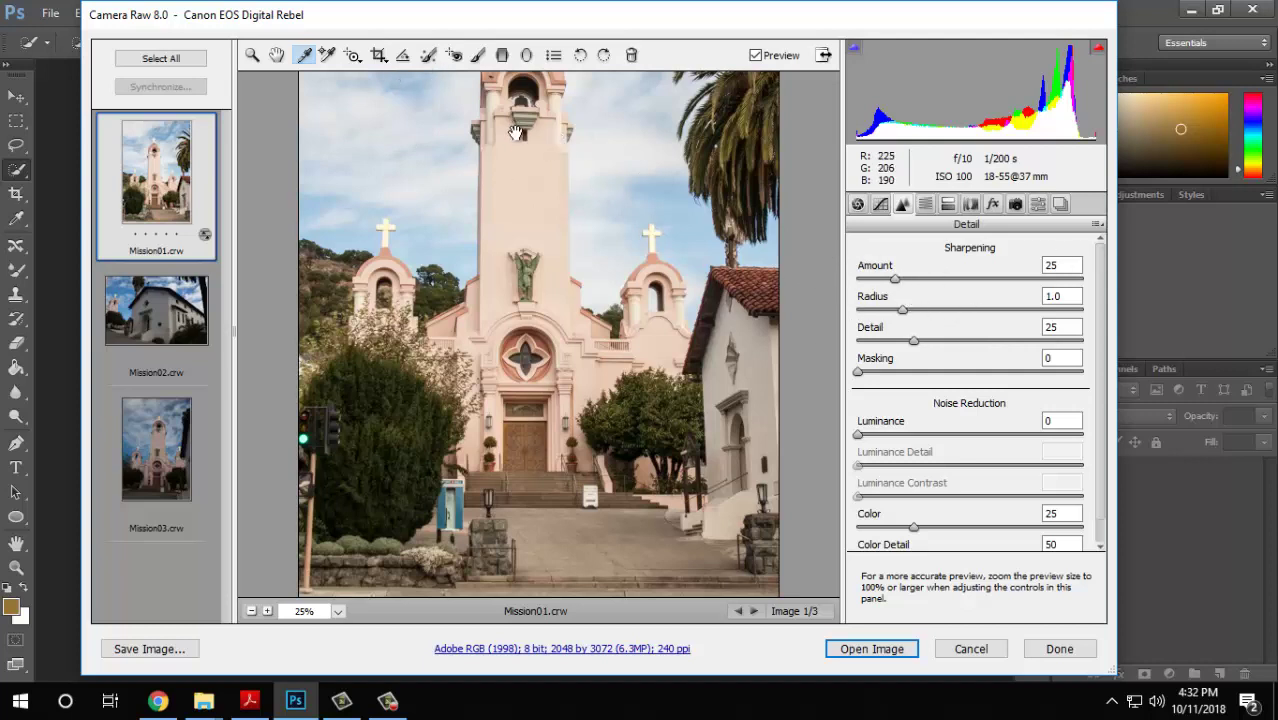
# Zoom the Mission01.crw preview to 200% around the church's wooden doors.
pyautogui.moveTo(575, 233); pyautogui.dragTo(548, 374)
pyautogui.press('alt')
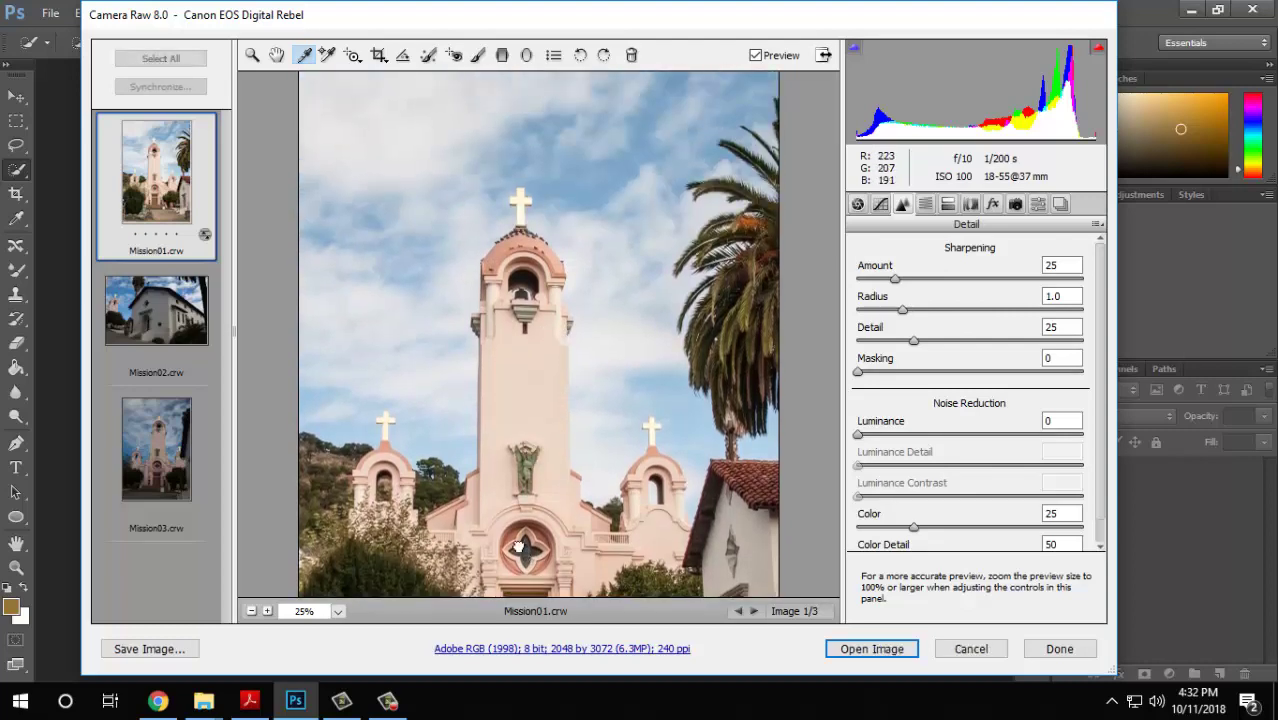
pyautogui.scroll(-3, 520, 436)
pyautogui.press('alt')
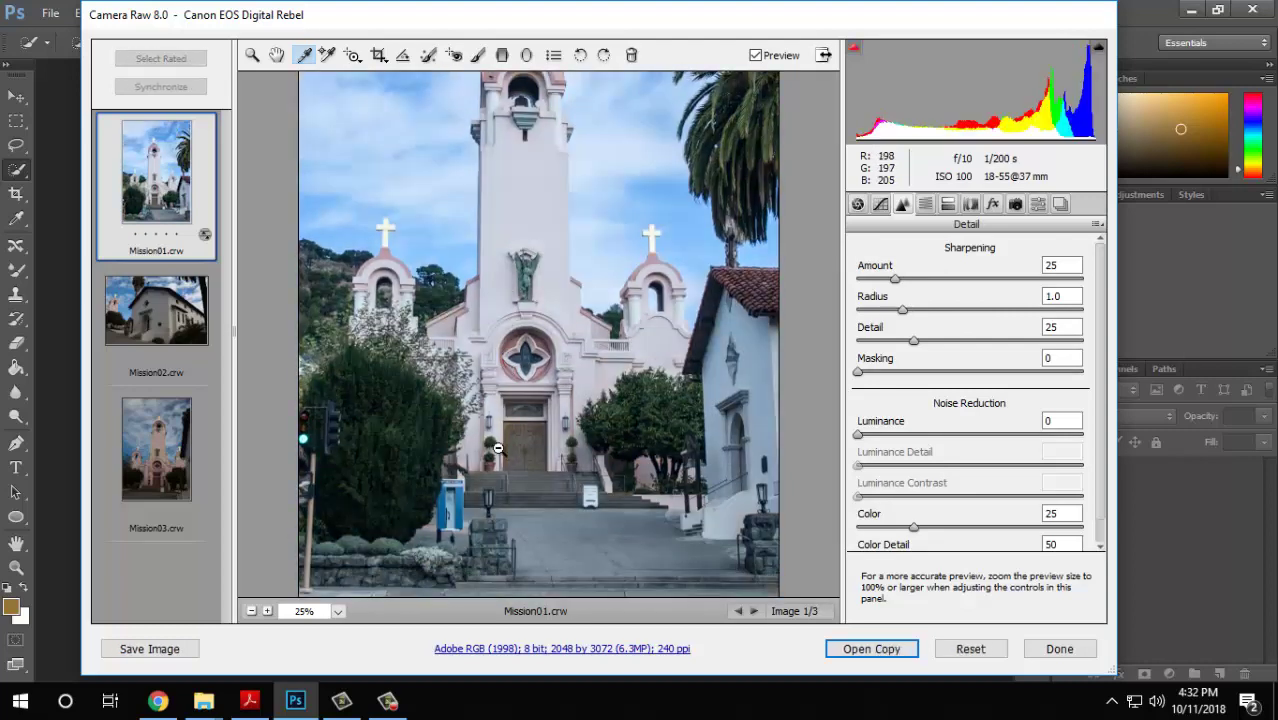
pyautogui.click(338, 611)
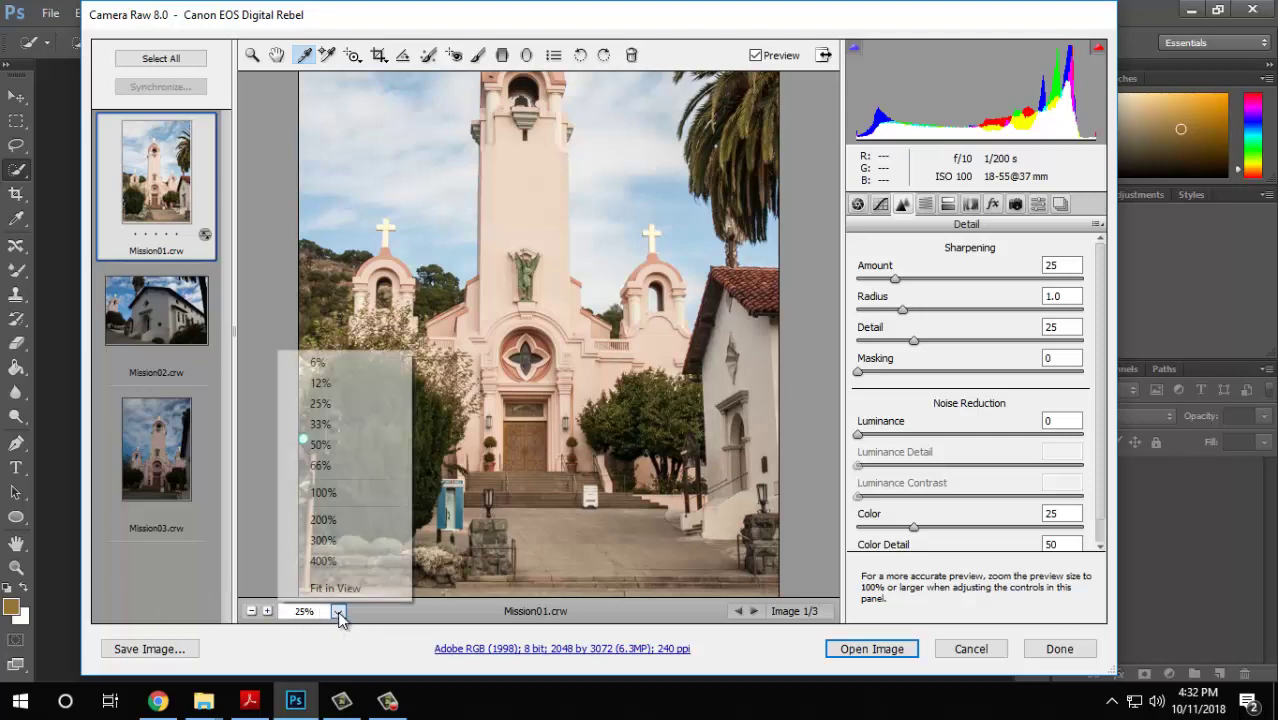
pyautogui.click(344, 517)
pyautogui.scroll(-5, 414, 428)
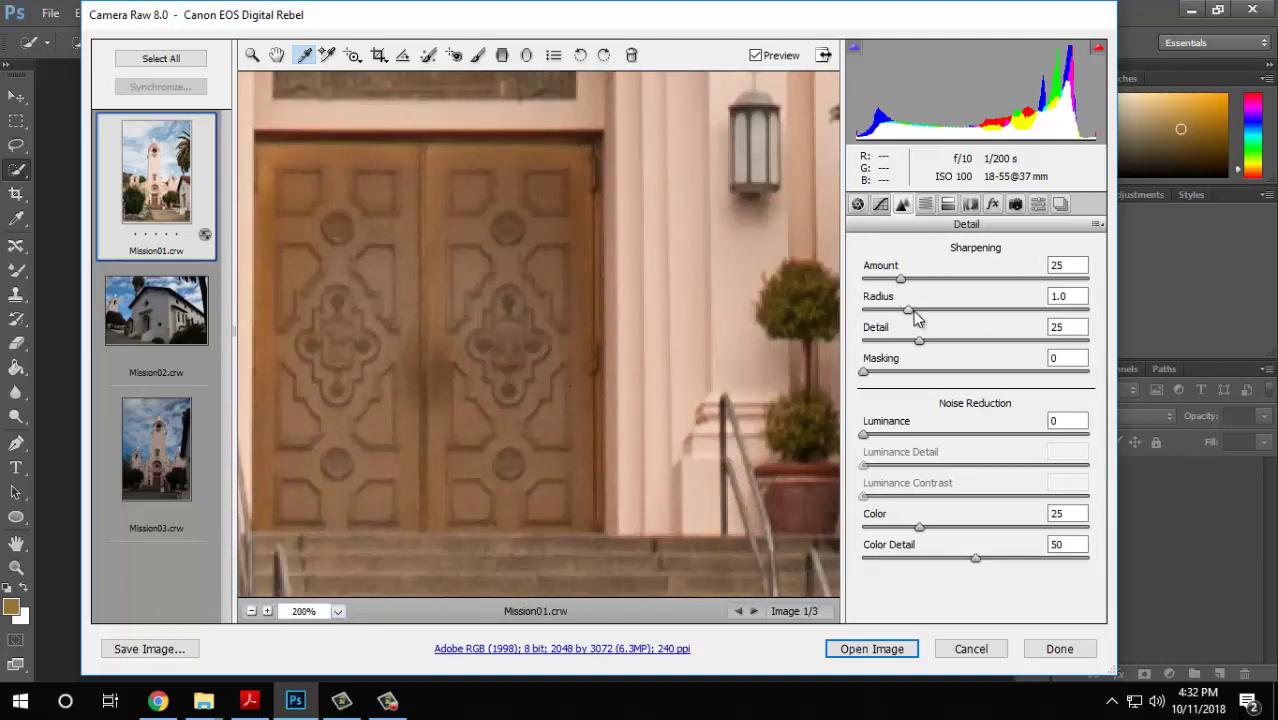
# Try the sharpening Radius at 0.5 and at 1.5 to compare the edges on the doors.
pyautogui.moveTo(909, 310); pyautogui.dragTo(820, 323)
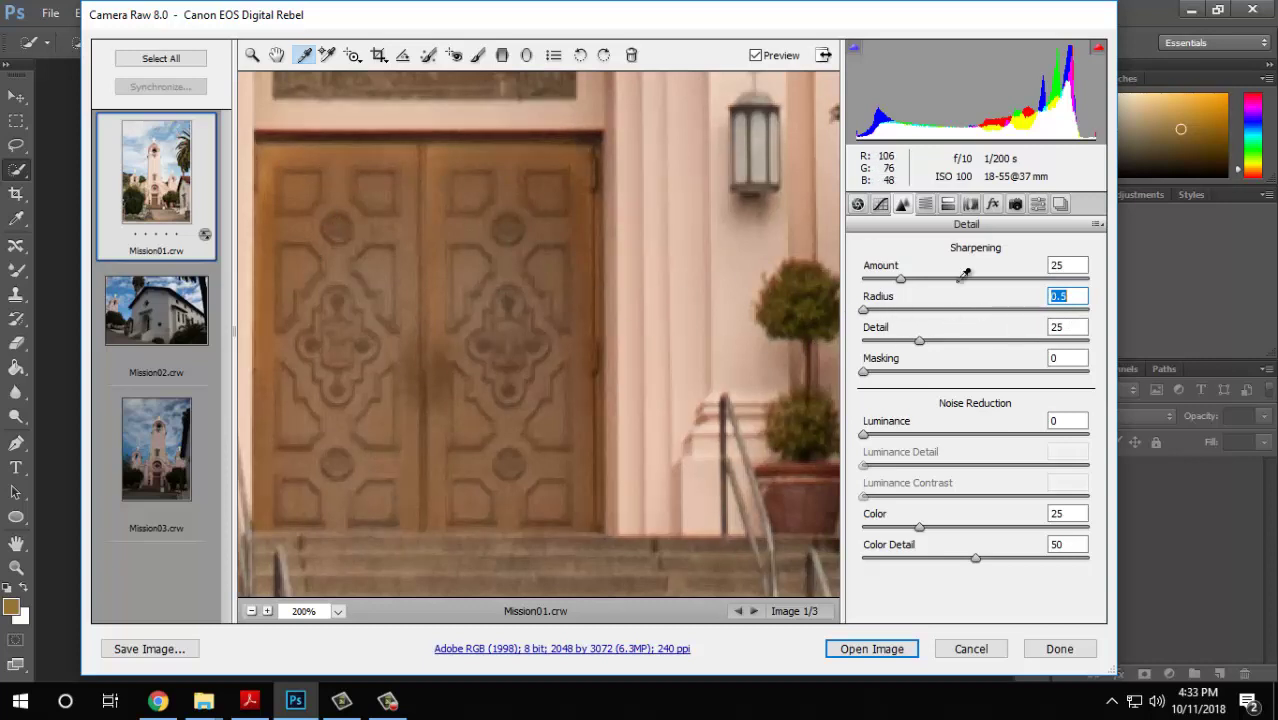
pyautogui.click(871, 311)
pyautogui.moveTo(871, 311)
pyautogui.mouseDown()
pyautogui.moveTo(978, 306)
pyautogui.moveTo(866, 312)
pyautogui.mouseUp()
pyautogui.moveTo(864, 311); pyautogui.dragTo(949, 311)
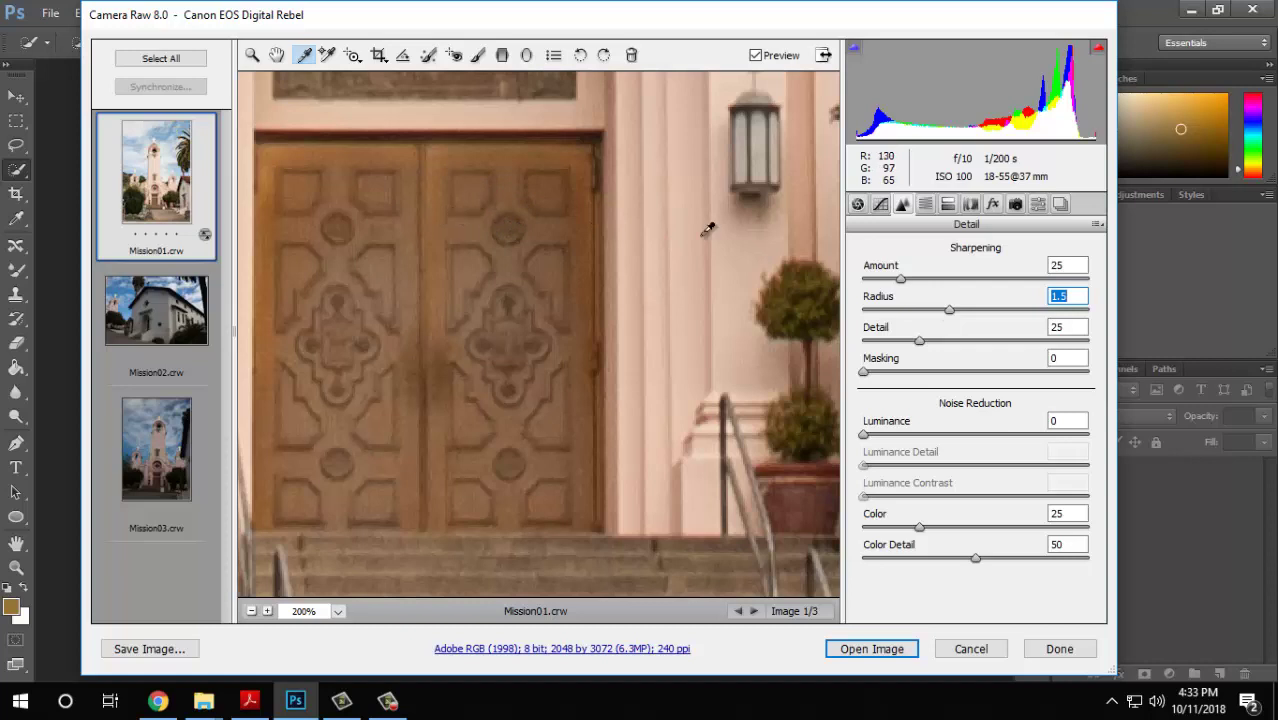
# Try the sharpening Detail at 59 and at 100, and toggle the preview to compare the effect.
pyautogui.click(920, 340)
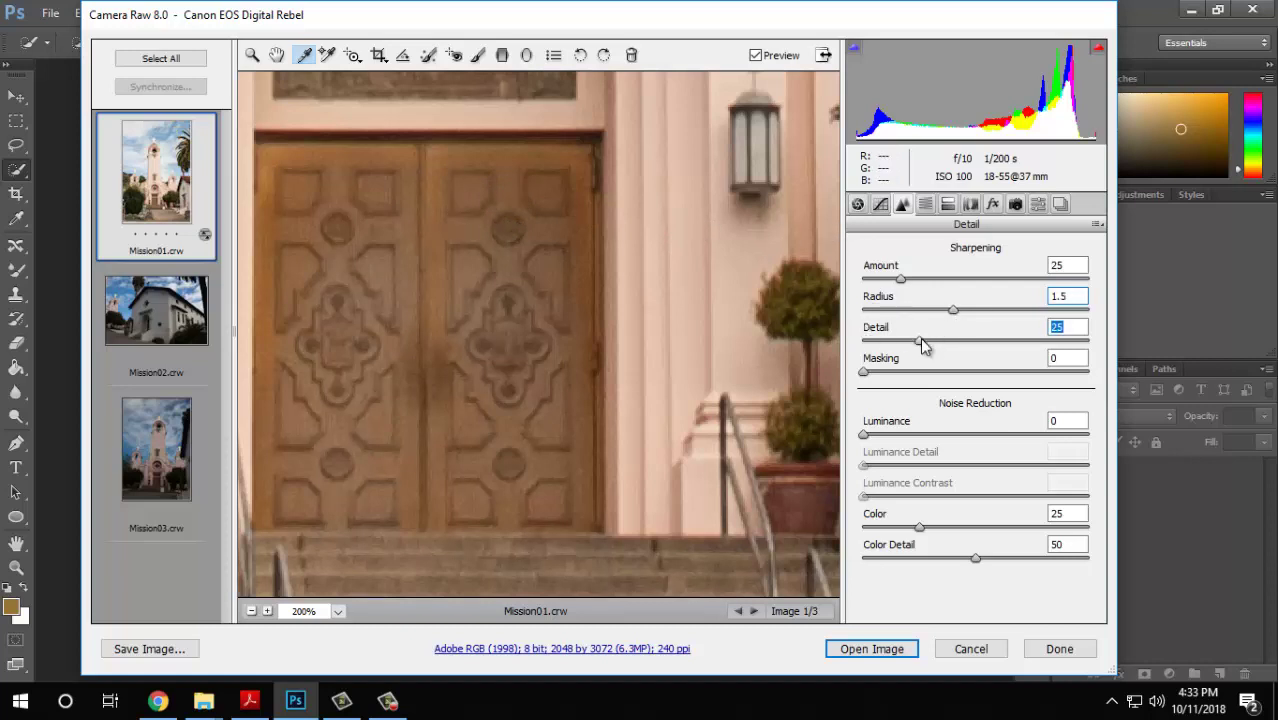
pyautogui.moveTo(922, 343); pyautogui.dragTo(1002, 346)
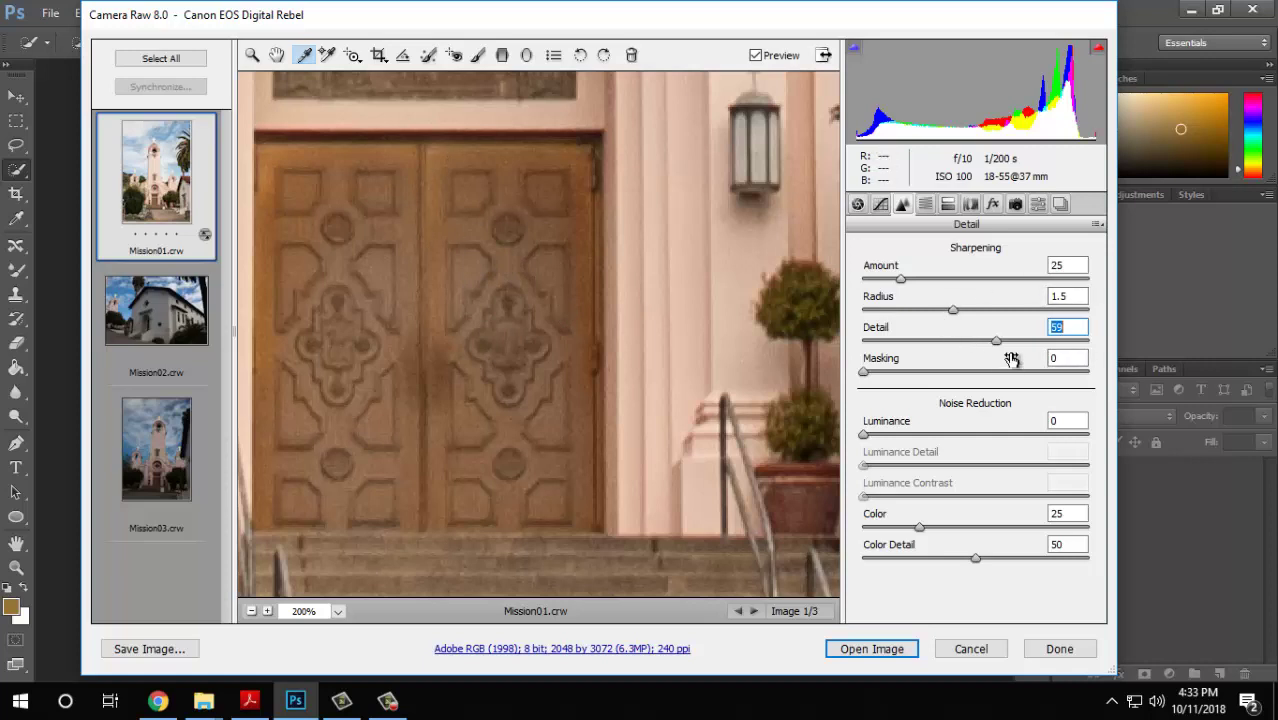
pyautogui.moveTo(1008, 346); pyautogui.dragTo(1125, 352)
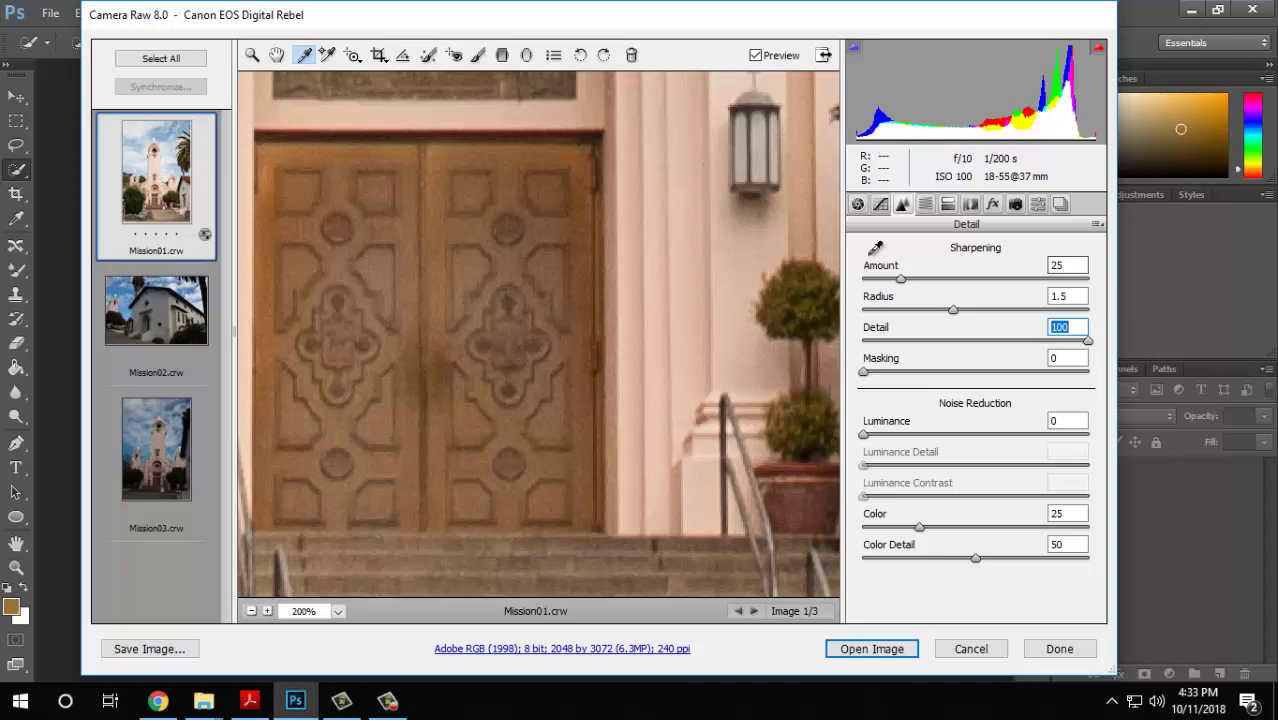
pyautogui.click(761, 57)
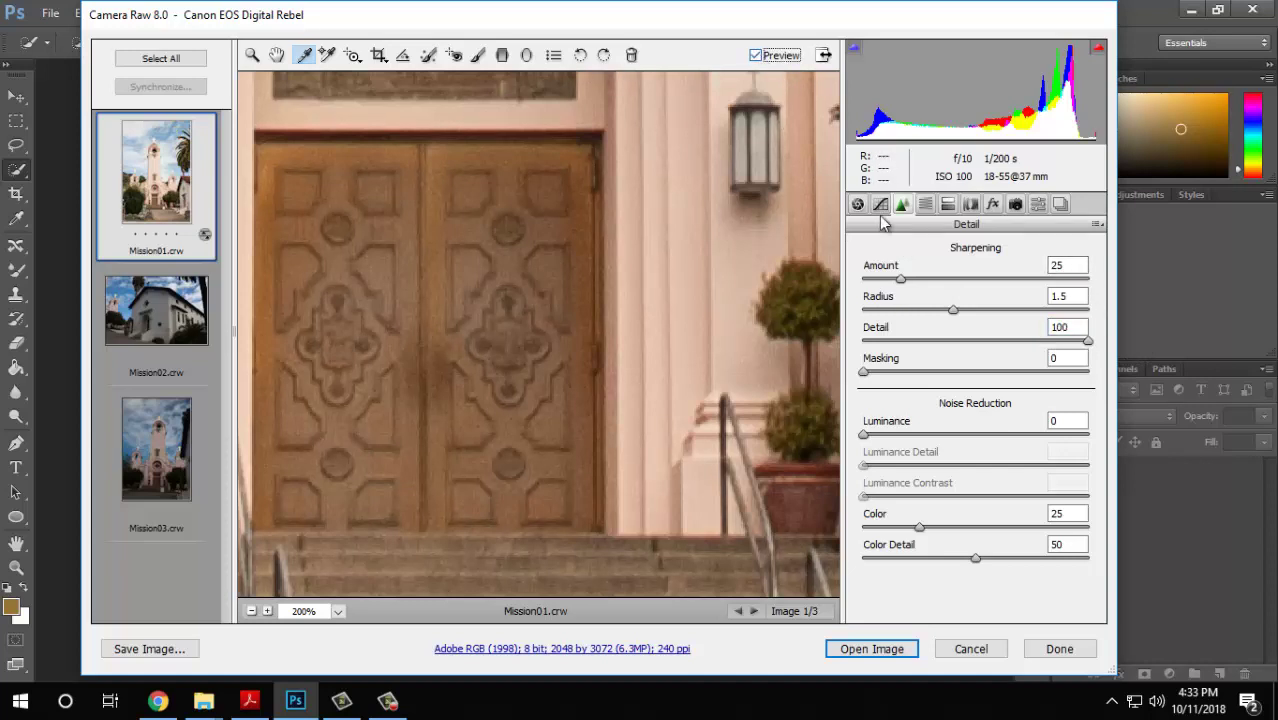
# Set the sharpening Amount to 68, the Radius to 2.7 and the Detail to 33.
pyautogui.moveTo(903, 281); pyautogui.dragTo(966, 296)
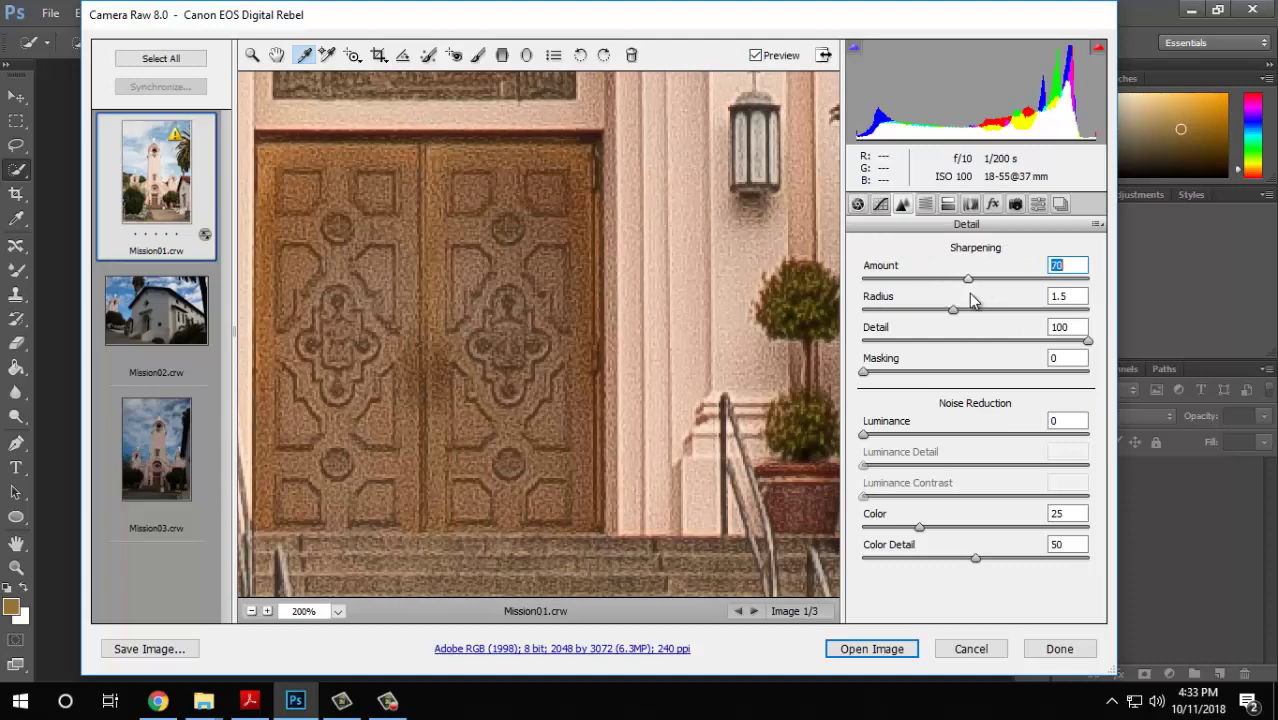
pyautogui.moveTo(1087, 341); pyautogui.dragTo(868, 341)
pyautogui.moveTo(956, 308); pyautogui.dragTo(1063, 314)
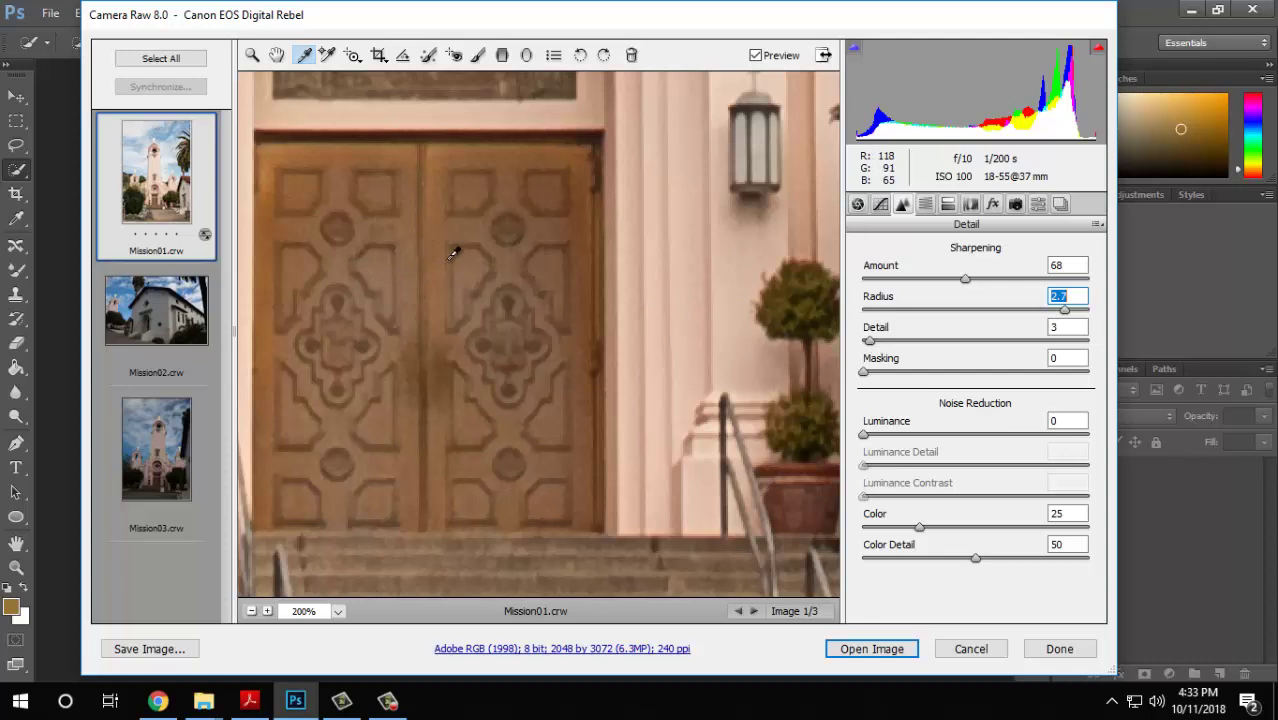
pyautogui.click(872, 340)
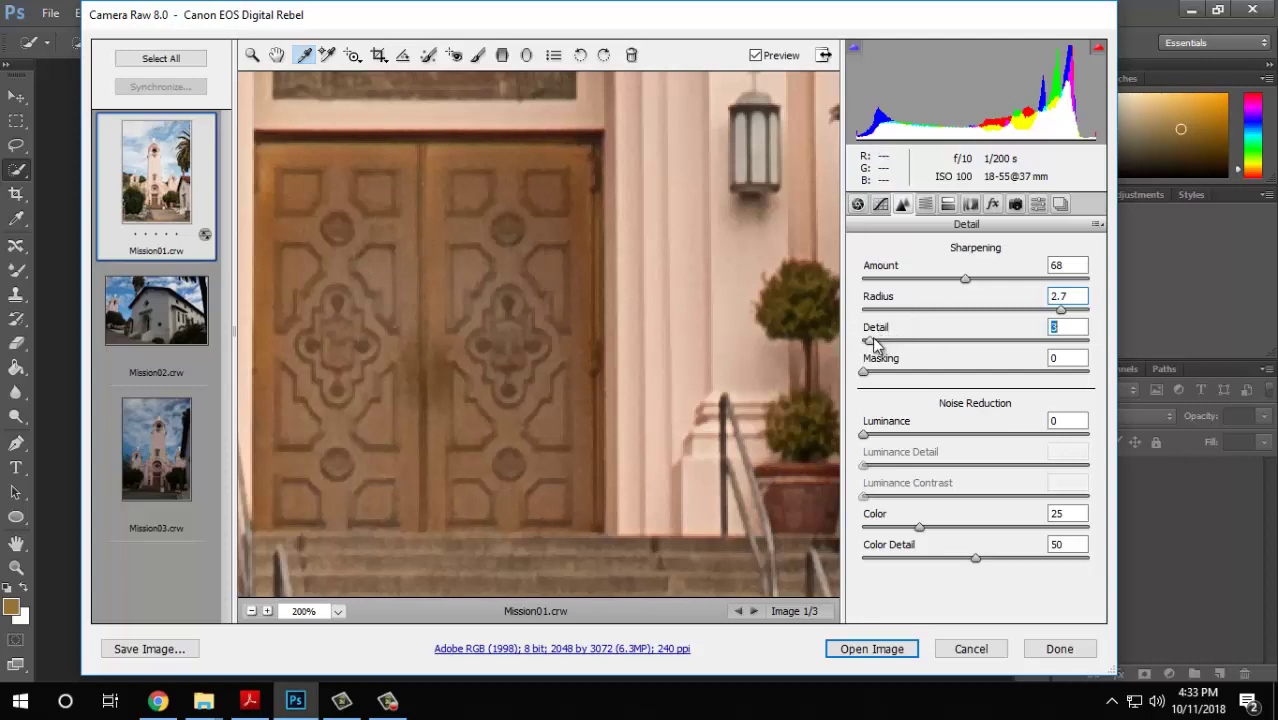
pyautogui.moveTo(872, 341); pyautogui.dragTo(924, 370)
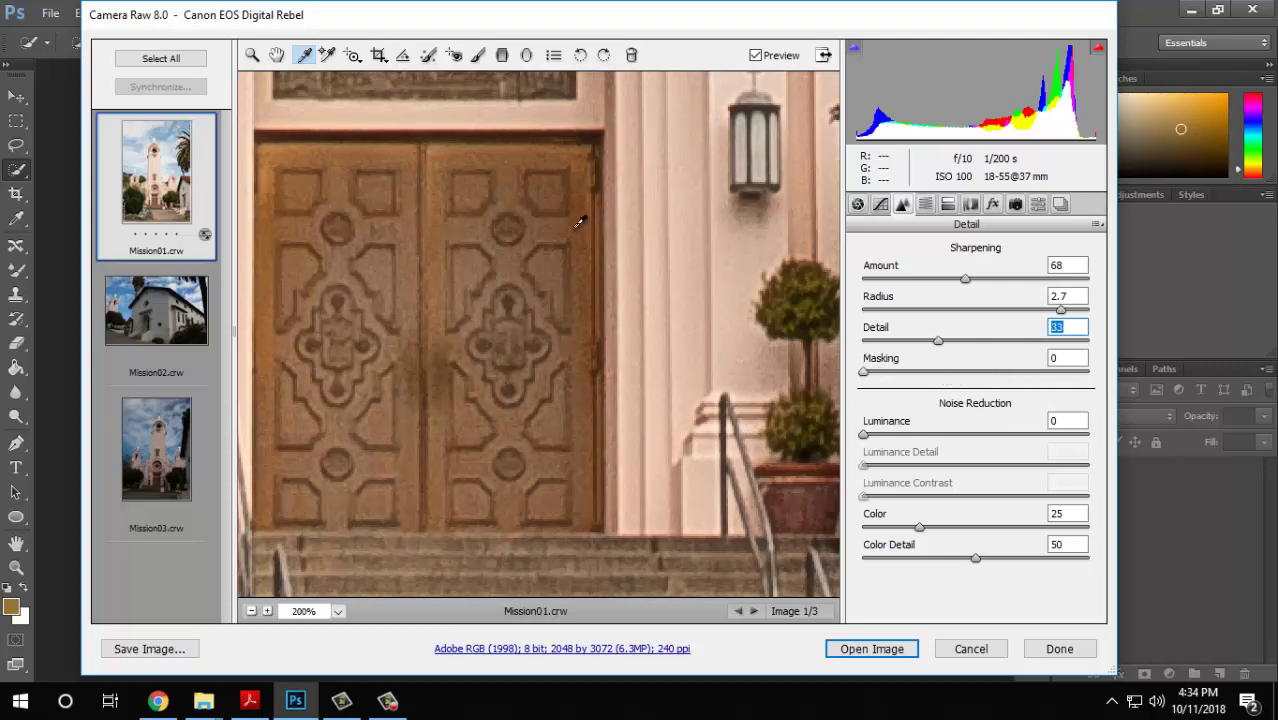
# Set the sharpening Masking to 100 and check its effect on the angel statue.
pyautogui.moveTo(445, 128); pyautogui.dragTo(491, 349)
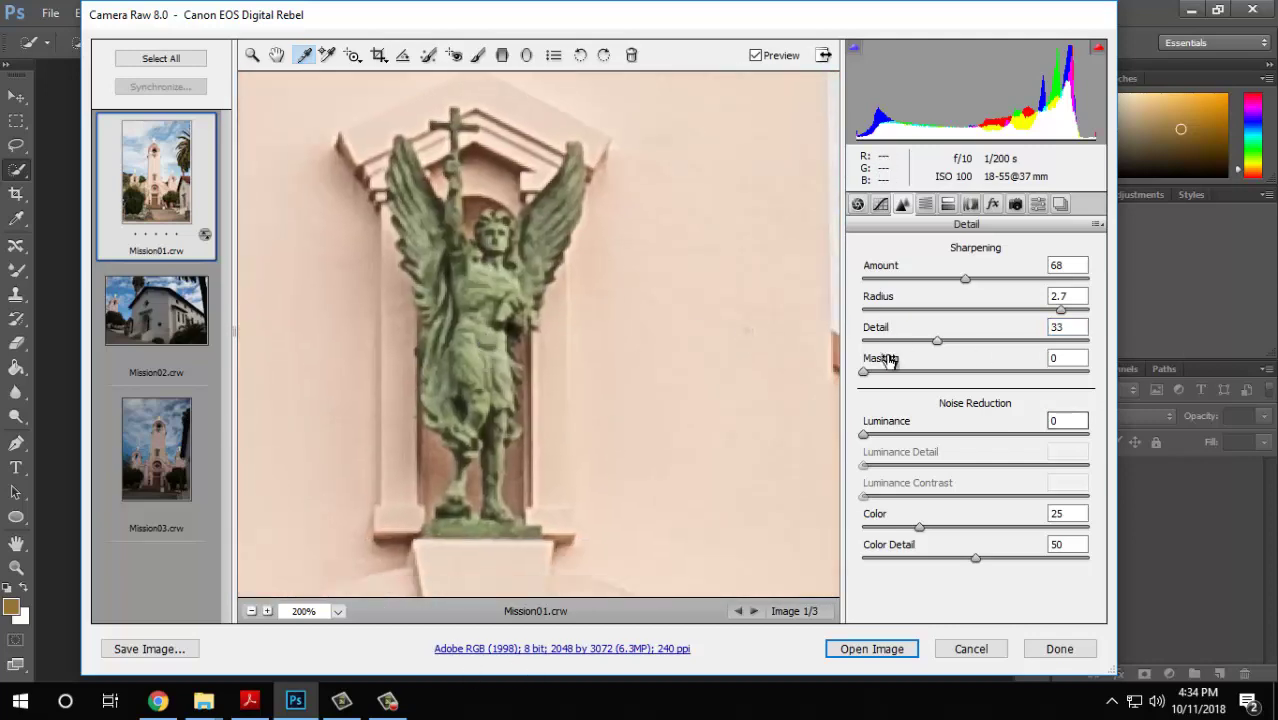
pyautogui.moveTo(864, 372)
pyautogui.mouseDown()
pyautogui.moveTo(1072, 385)
pyautogui.moveTo(864, 374)
pyautogui.mouseUp()
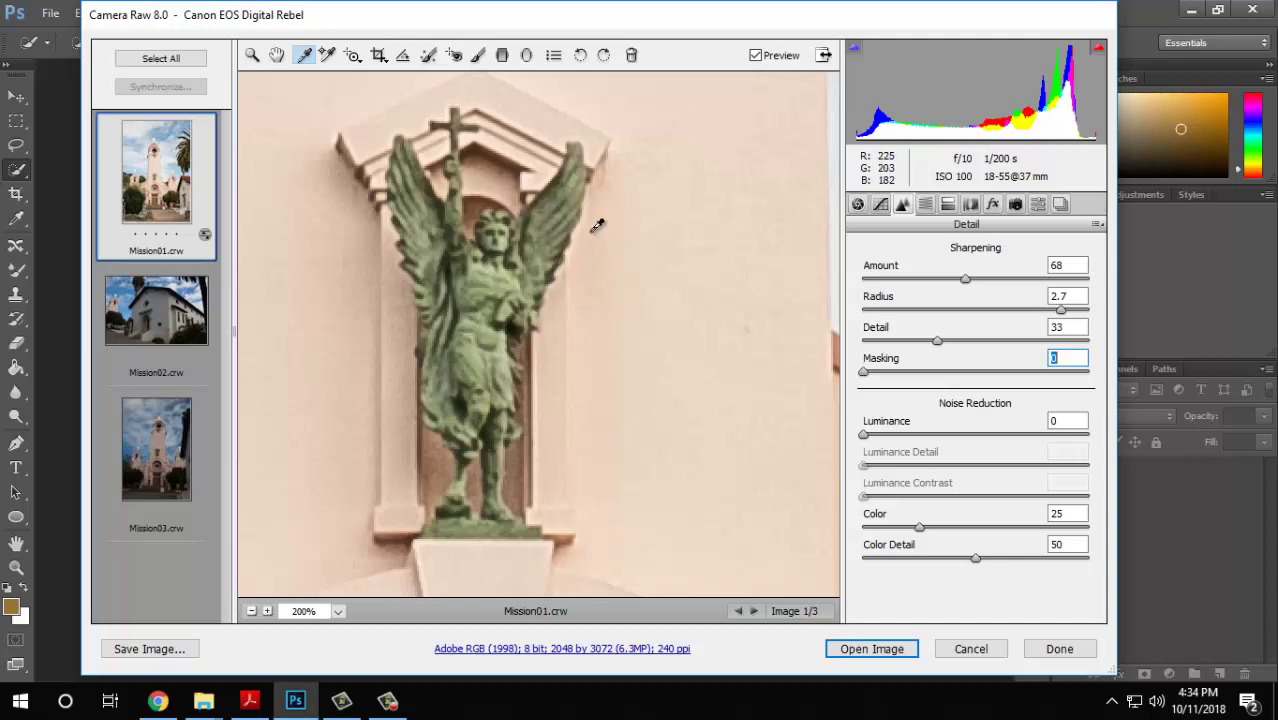
pyautogui.moveTo(865, 375); pyautogui.dragTo(1155, 374)
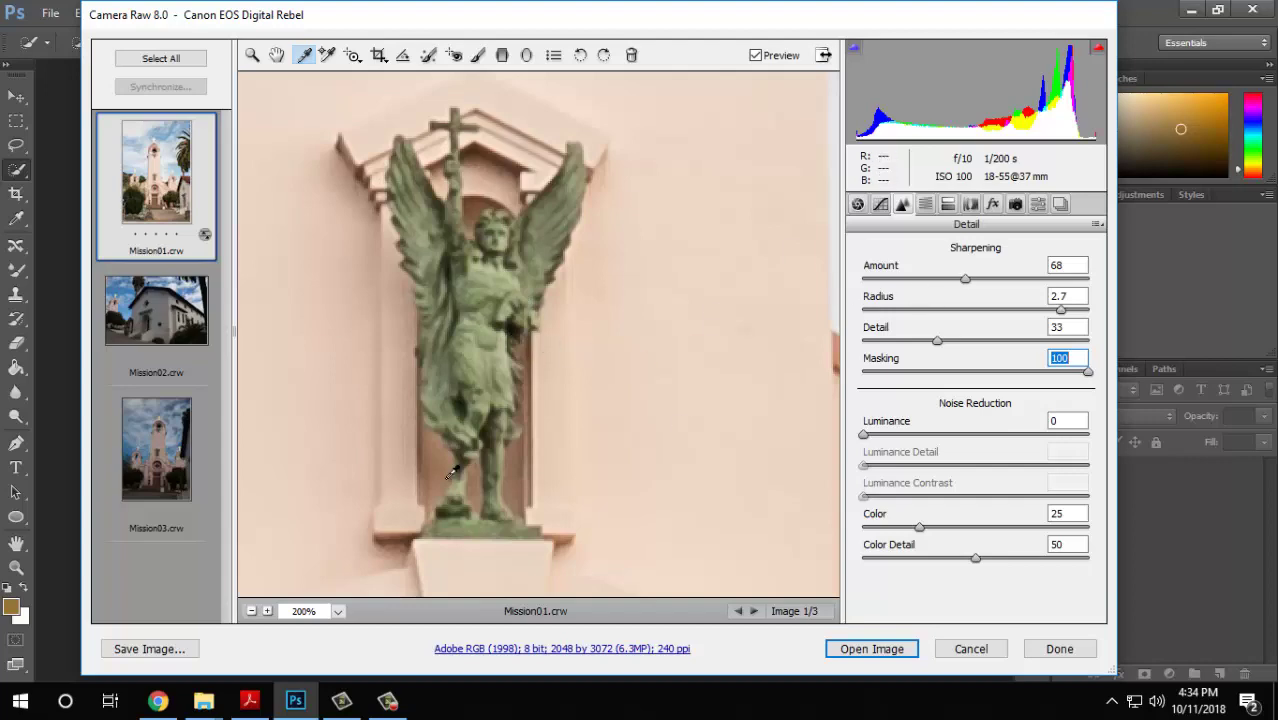
# Read the lesson's instructions on sharpening Masking and Amount in the Acrobat Reader PDF, and return to Camera Raw.
pyautogui.click(250, 700)
pyautogui.scroll(-8, 551, 352)
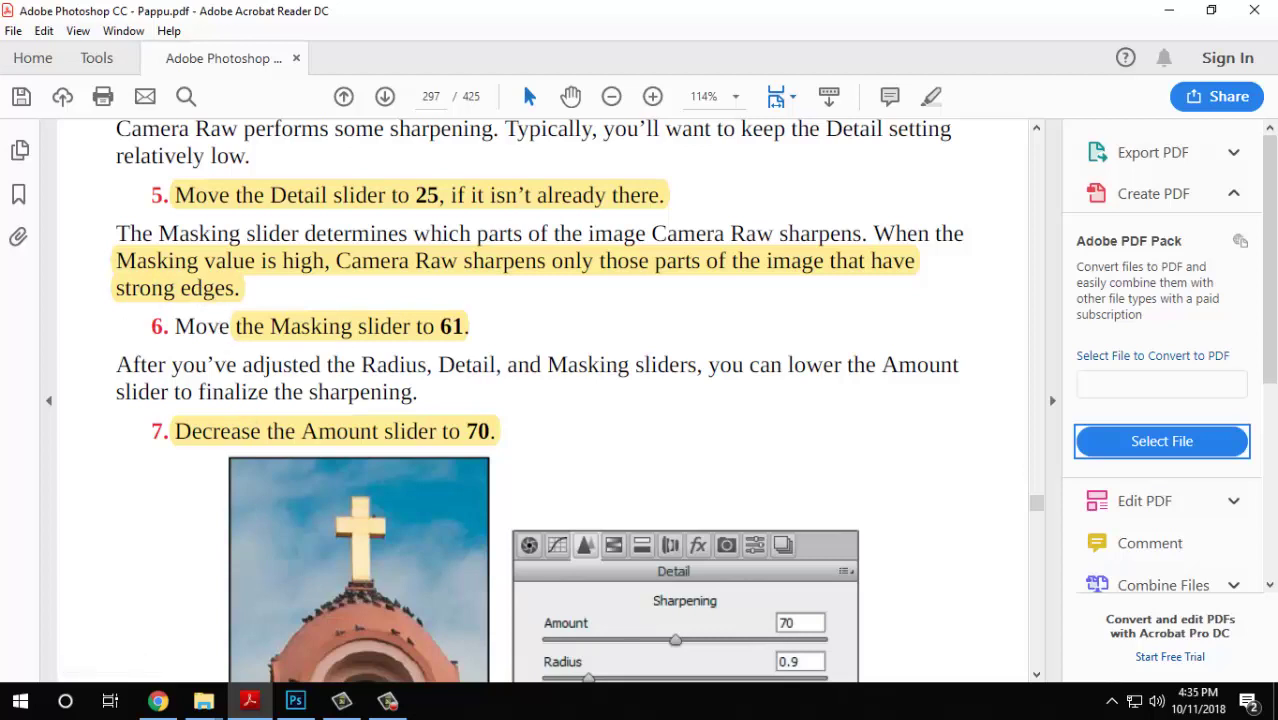
pyautogui.click(295, 700)
# Compare the sharpening Masking at 0 and at 100 on the angel statue.
pyautogui.moveTo(1087, 372); pyautogui.dragTo(1107, 392)
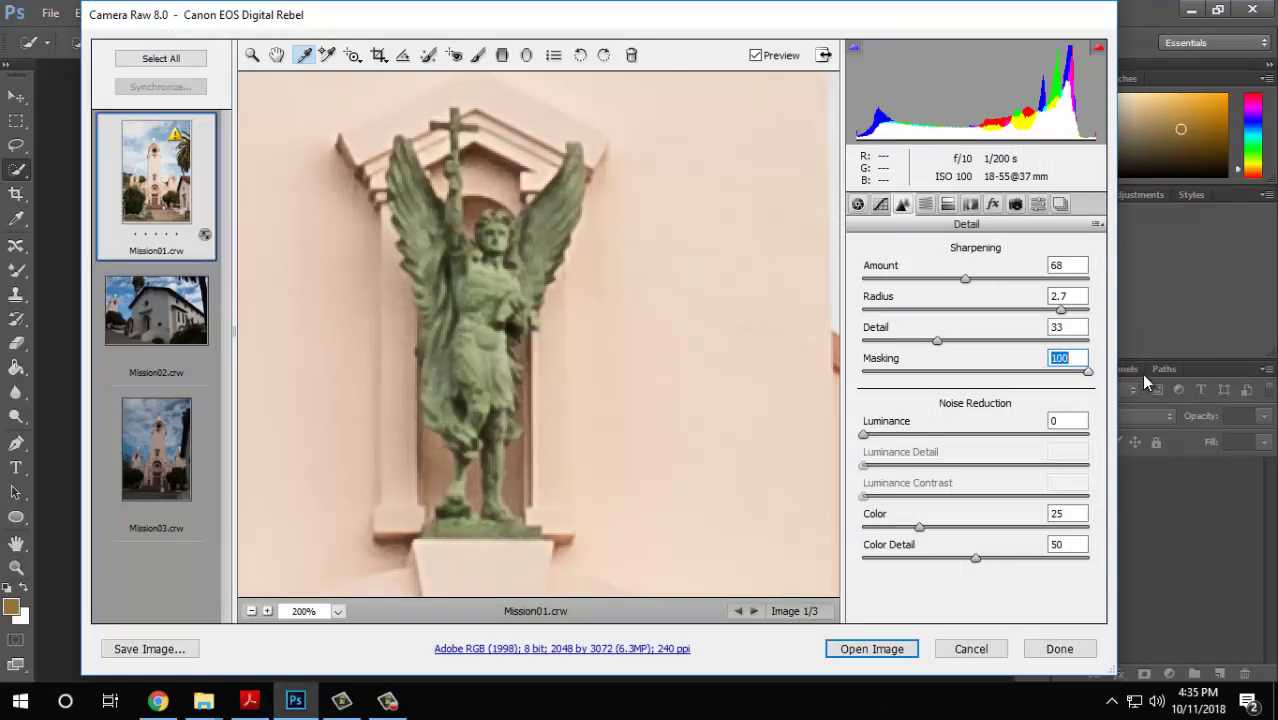
pyautogui.moveTo(1088, 373); pyautogui.dragTo(1106, 394)
pyautogui.moveTo(1088, 371); pyautogui.dragTo(866, 371)
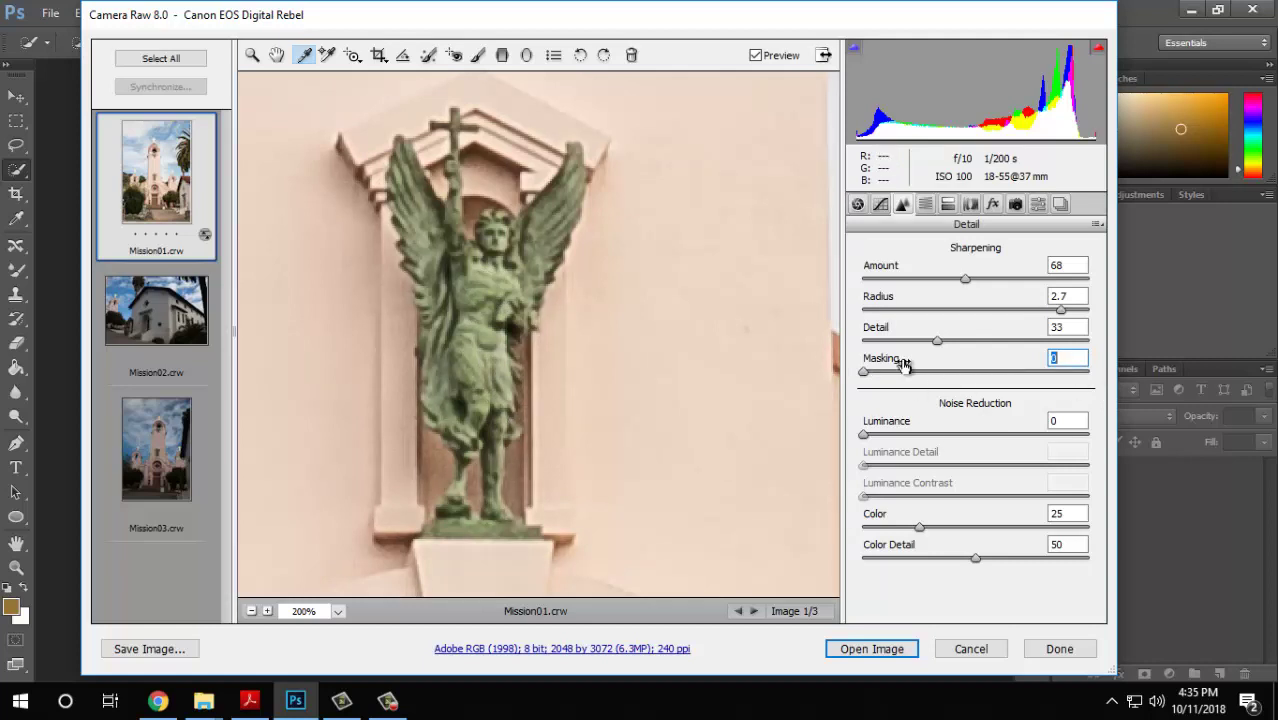
pyautogui.moveTo(903, 365); pyautogui.dragTo(1096, 374)
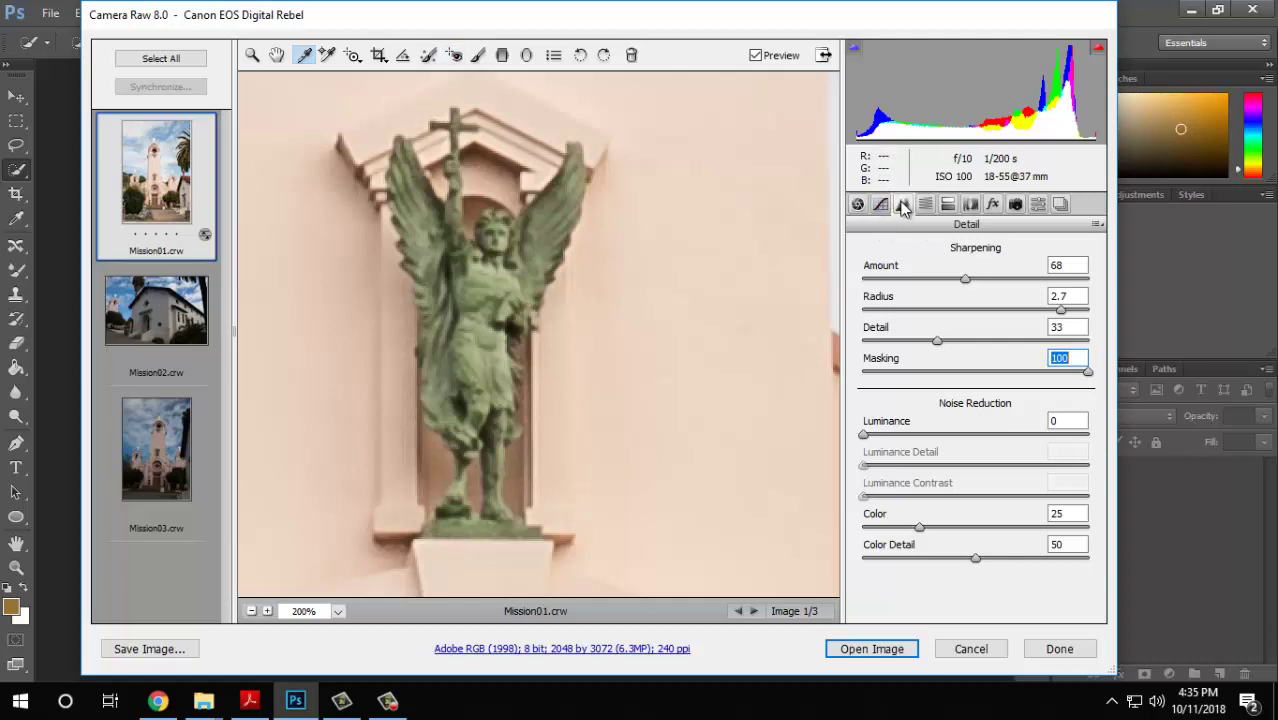
# Try the sharpening Amount at 0 on the angel statue, and set it to 89.
pyautogui.click(965, 281)
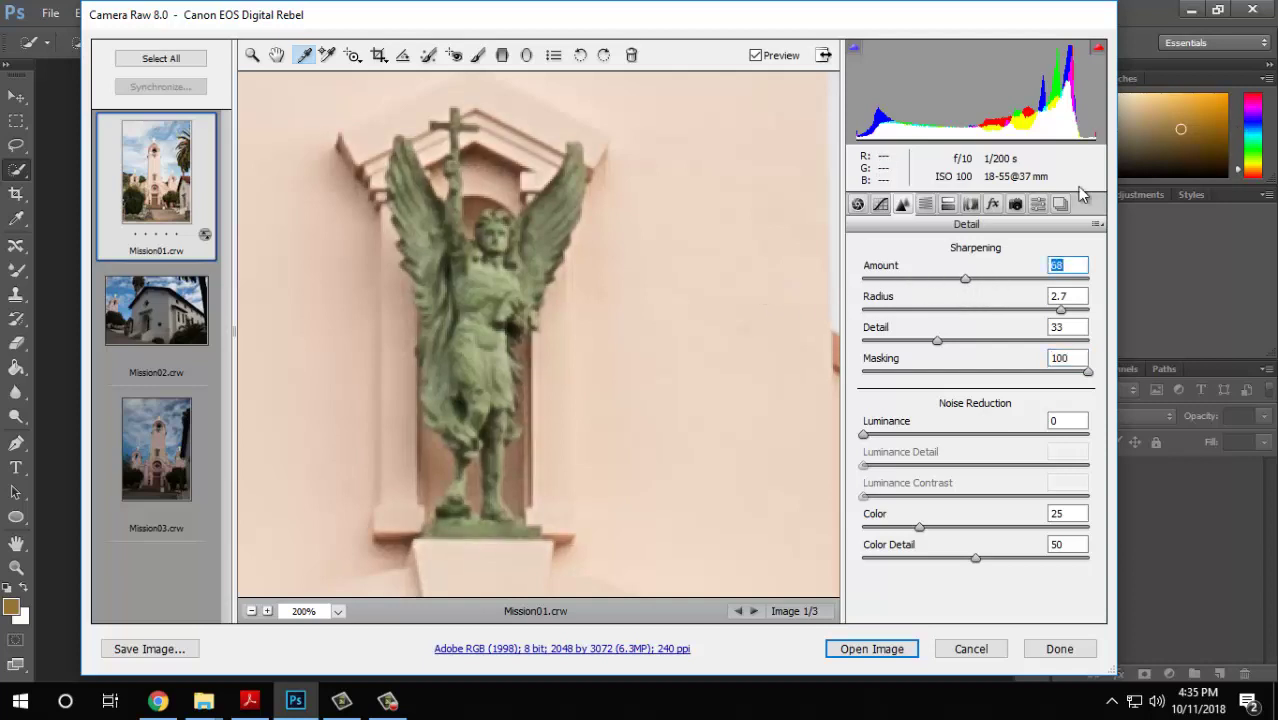
pyautogui.moveTo(965, 281); pyautogui.dragTo(833, 275)
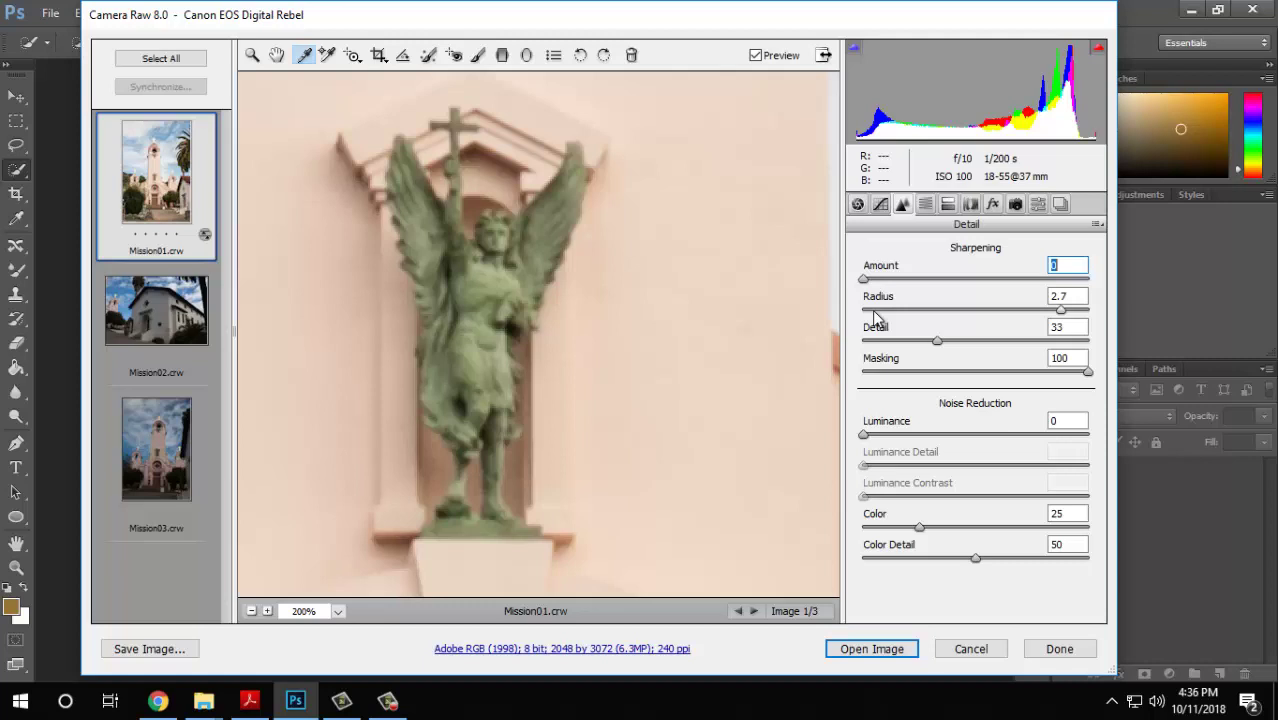
pyautogui.moveTo(864, 280); pyautogui.dragTo(945, 283)
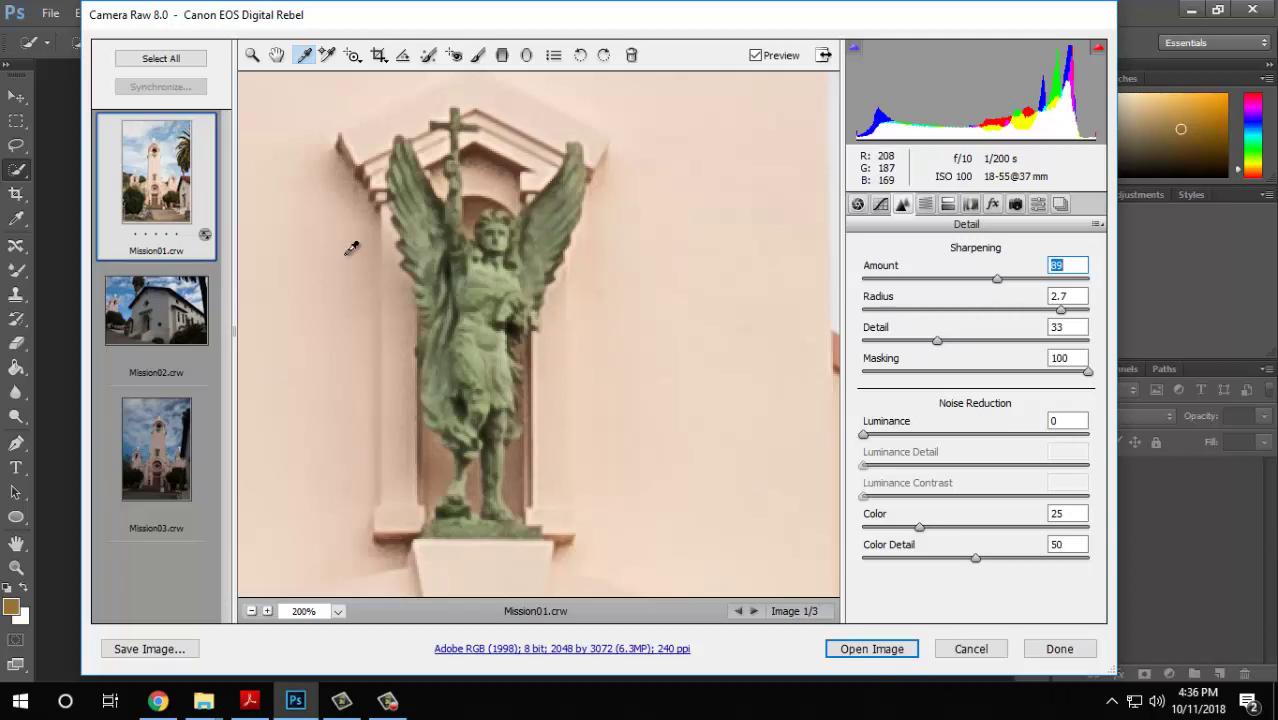
# Set the white balance Temperature of Mission01.crw to 30000.
pyautogui.click(857, 205)
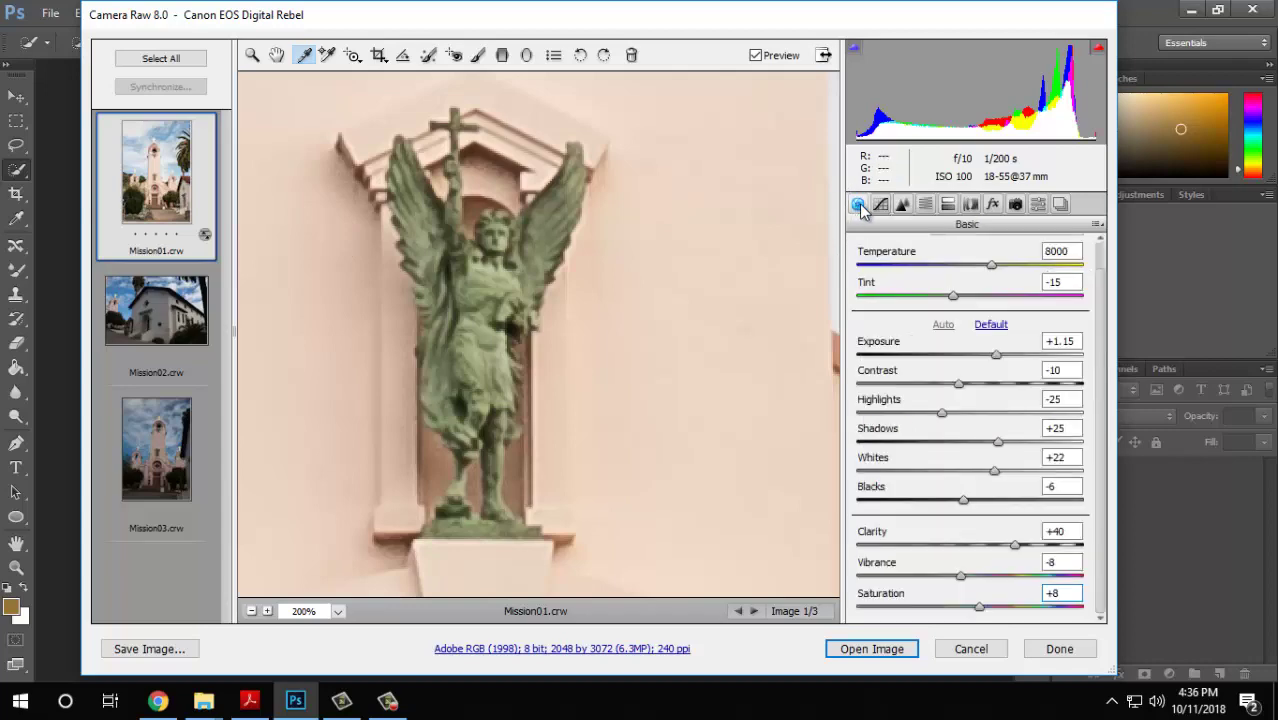
pyautogui.moveTo(998, 264); pyautogui.dragTo(1068, 265)
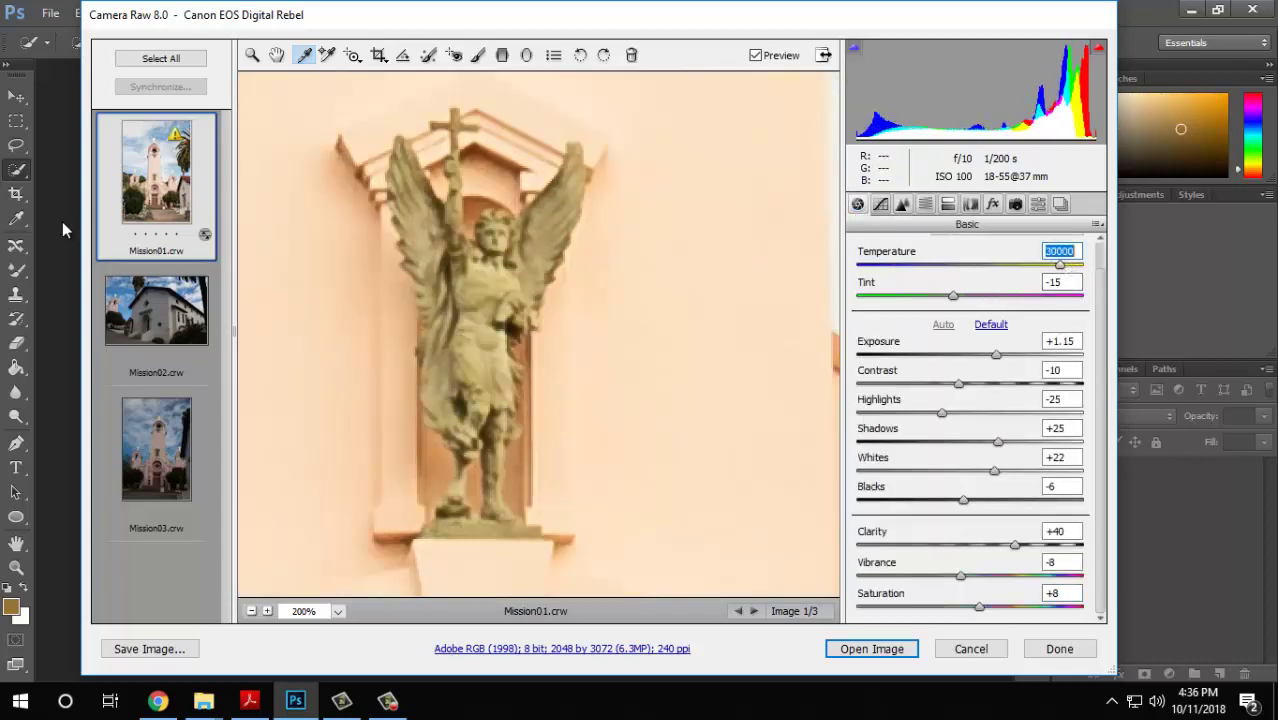
# Examine the changed color temperature across the whole Mission01.crw photo, at magnifications down to 12.5%.
pyautogui.scroll(-10, 525, 263)
pyautogui.click(333, 610)
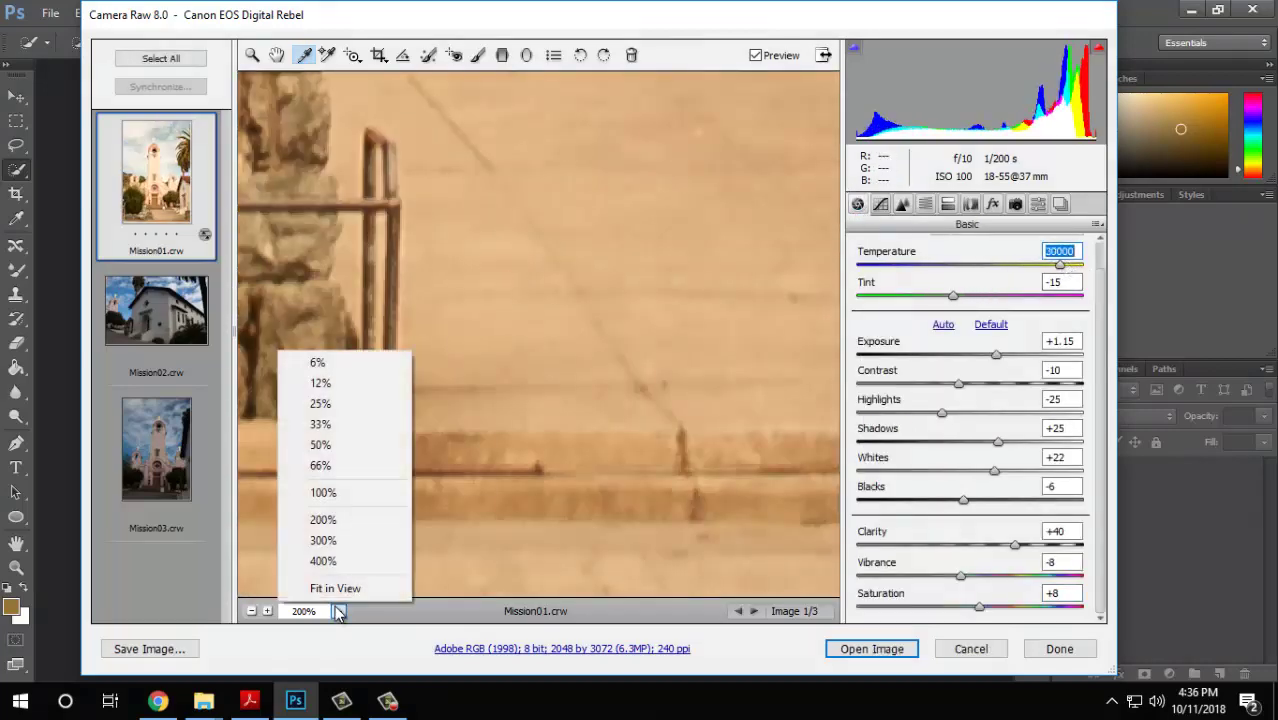
pyautogui.click(340, 363)
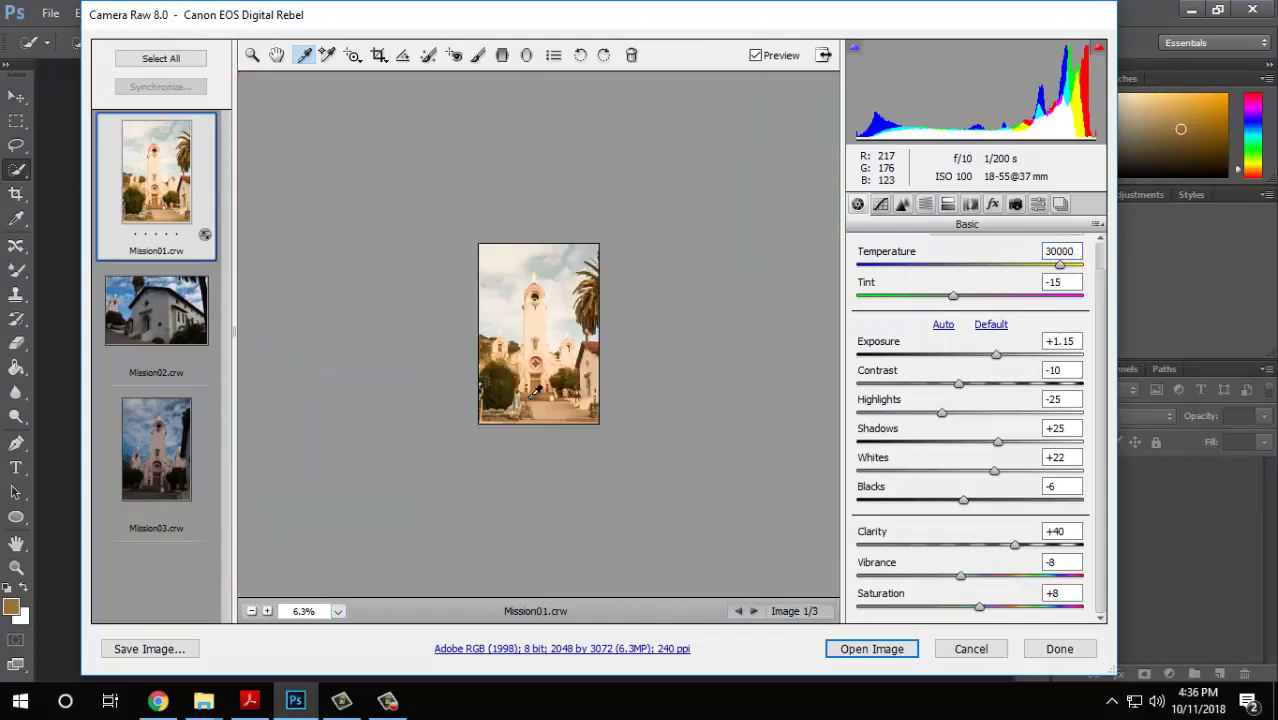
pyautogui.click(340, 611)
pyautogui.click(334, 442)
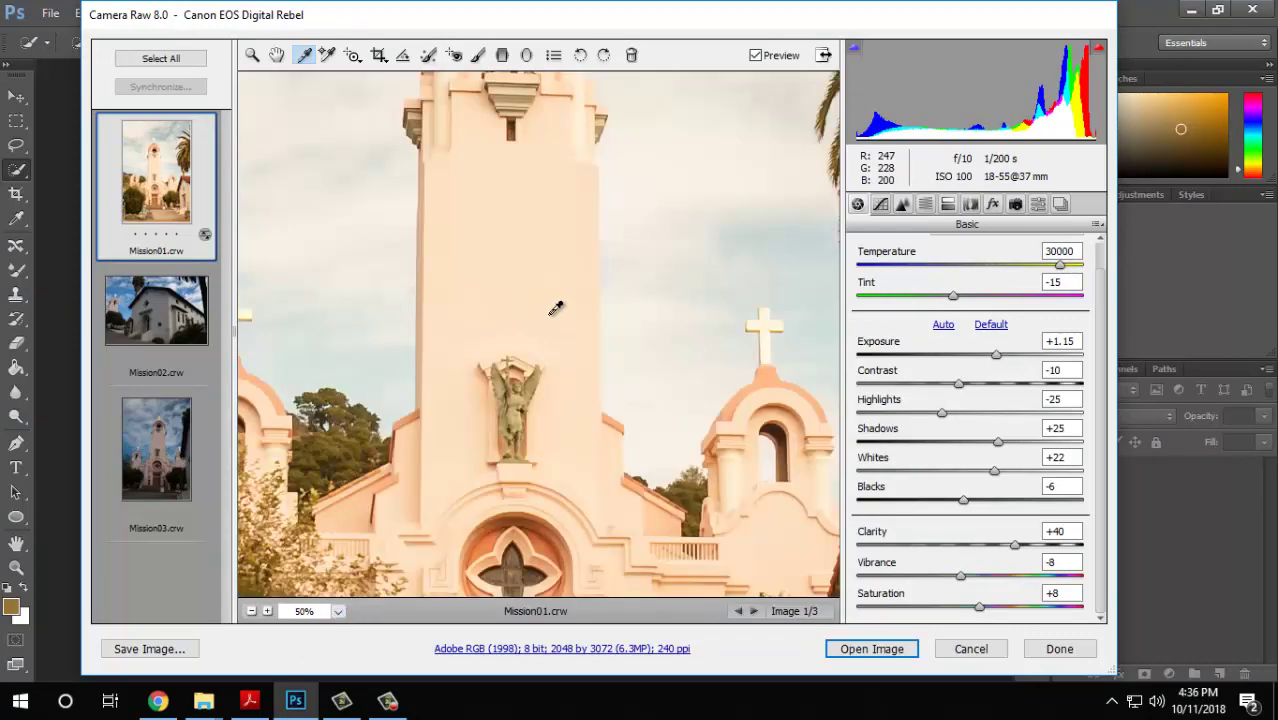
pyautogui.scroll(-5, 550, 330)
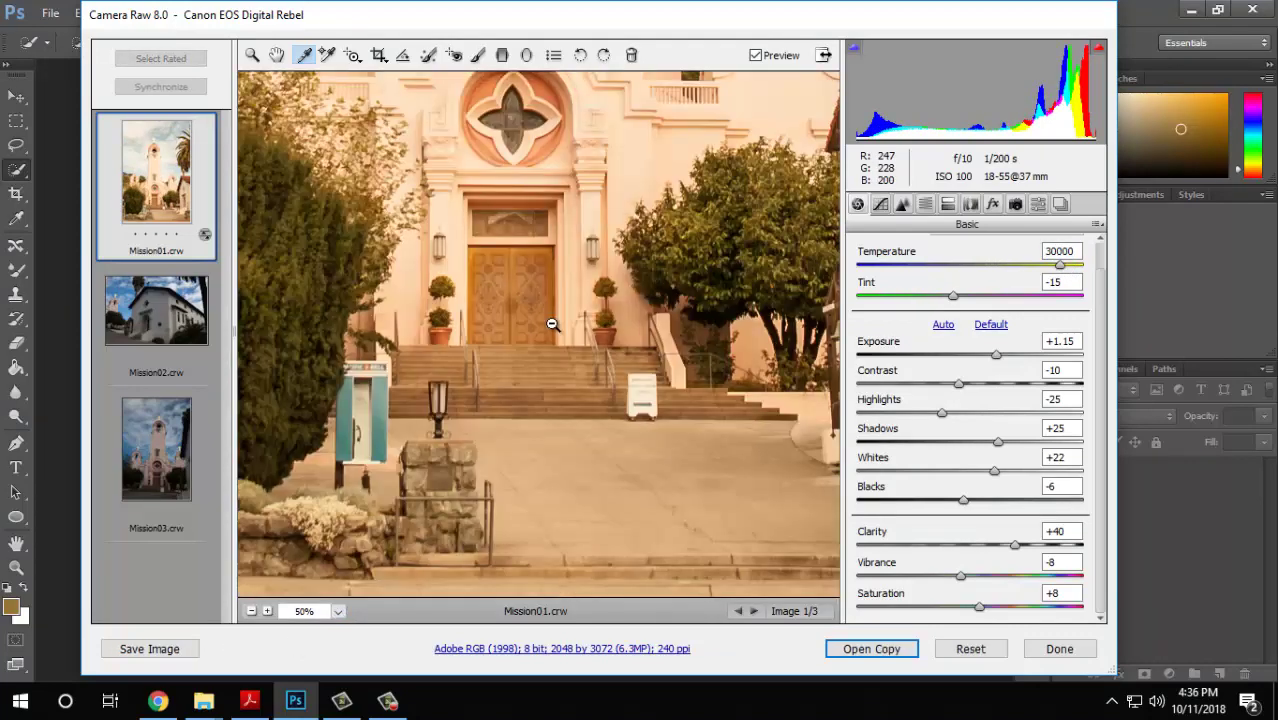
pyautogui.click(340, 611)
pyautogui.click(345, 427)
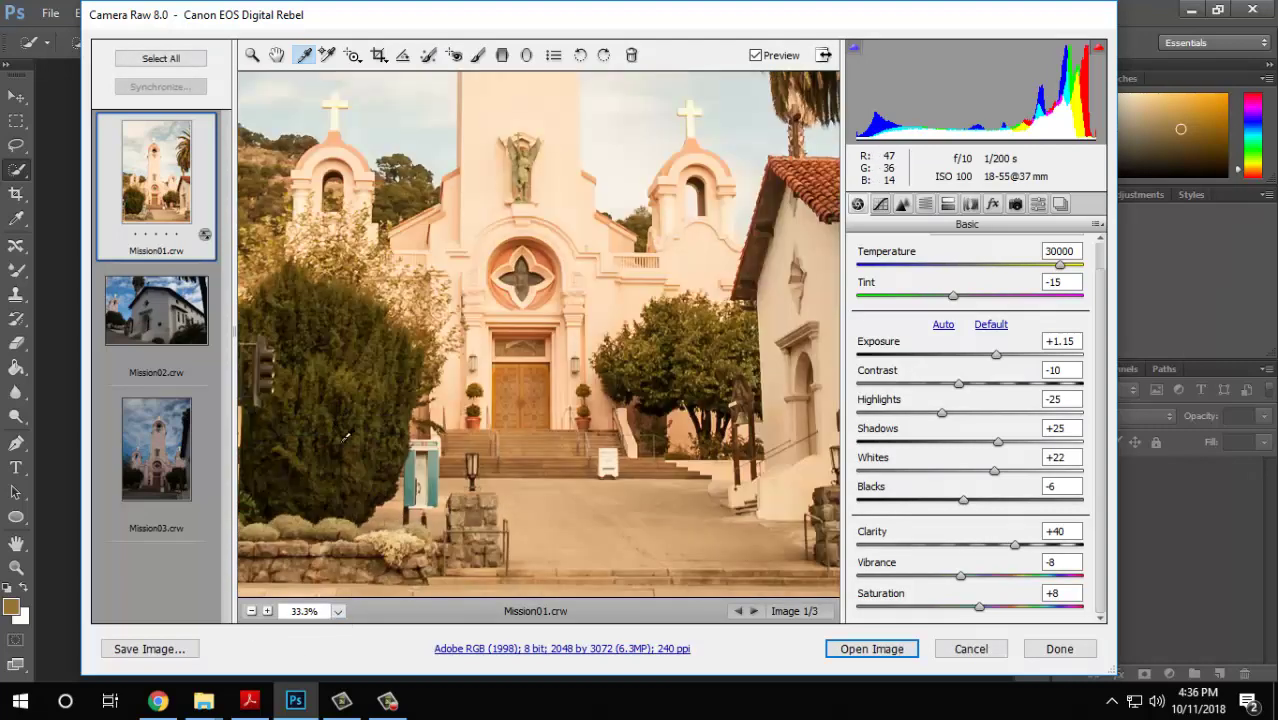
pyautogui.click(338, 611)
pyautogui.click(327, 405)
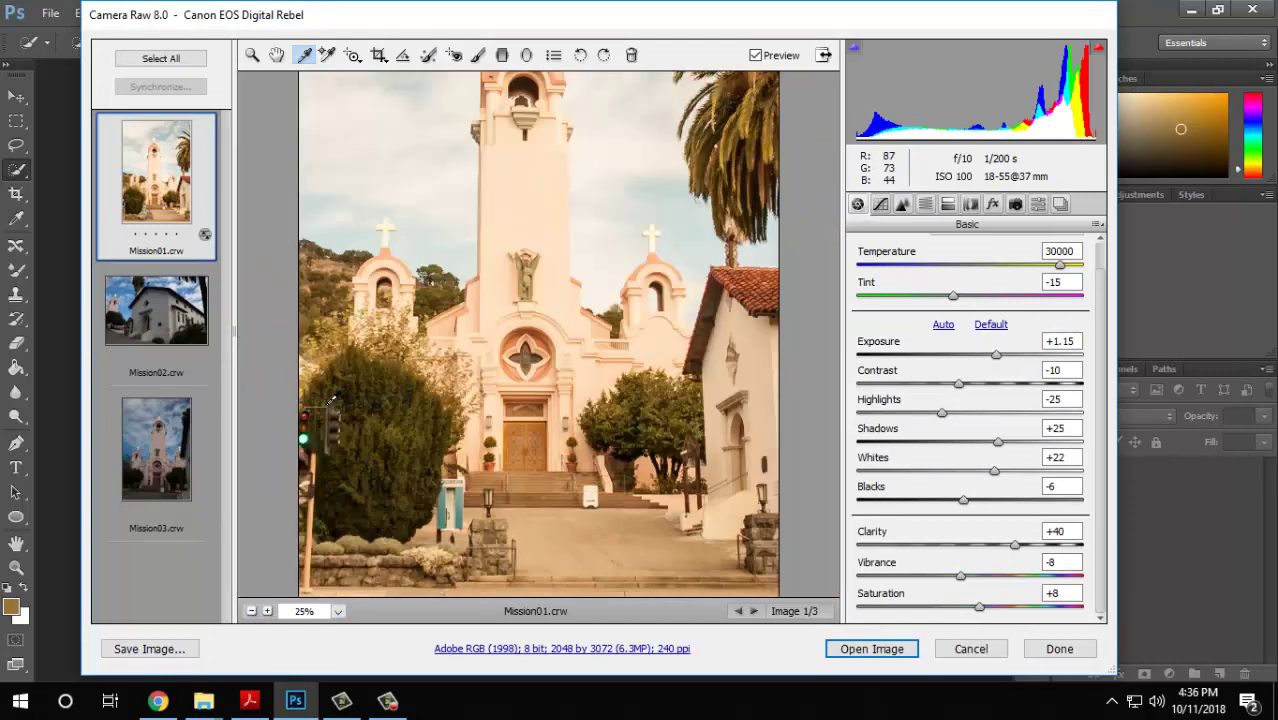
pyautogui.press('alt')
pyautogui.keyDown('alt'); pyautogui.click(447, 374); pyautogui.keyUp('alt')
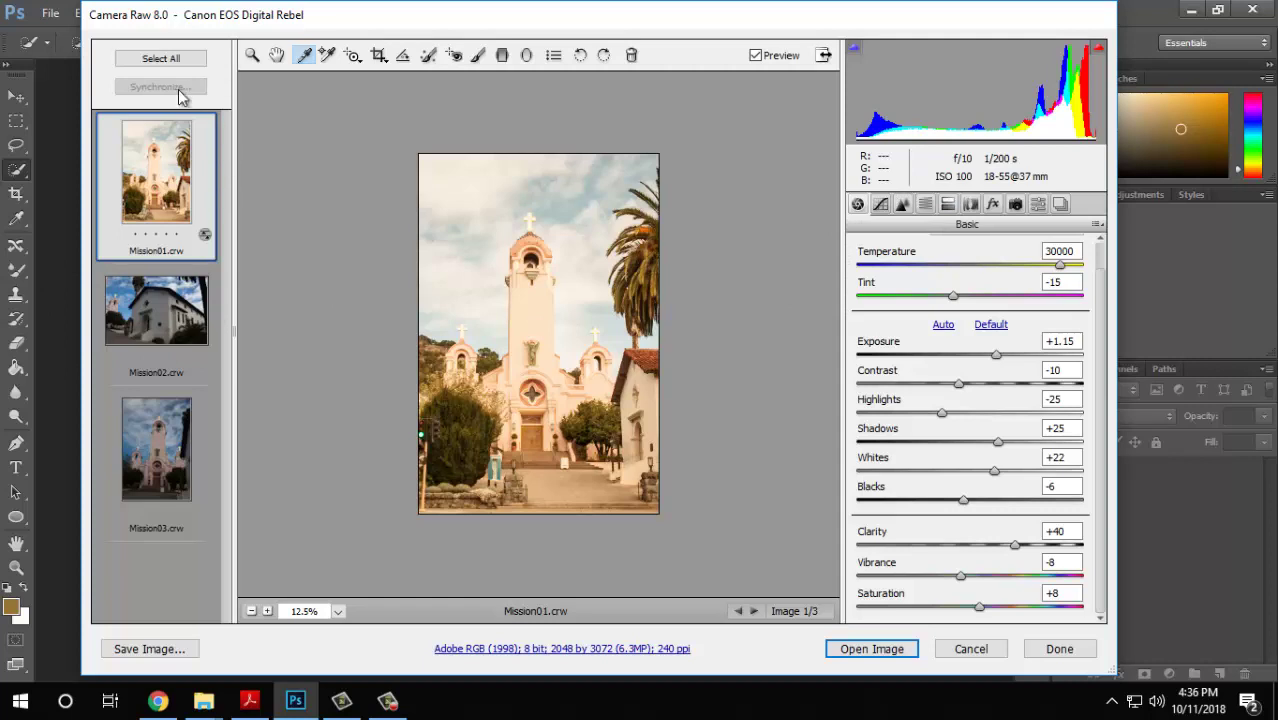
# Compare the unadjusted Mission02.crw and Mission03.crw photos and their Basic settings with the edited Mission01.crw.
pyautogui.click(148, 335)
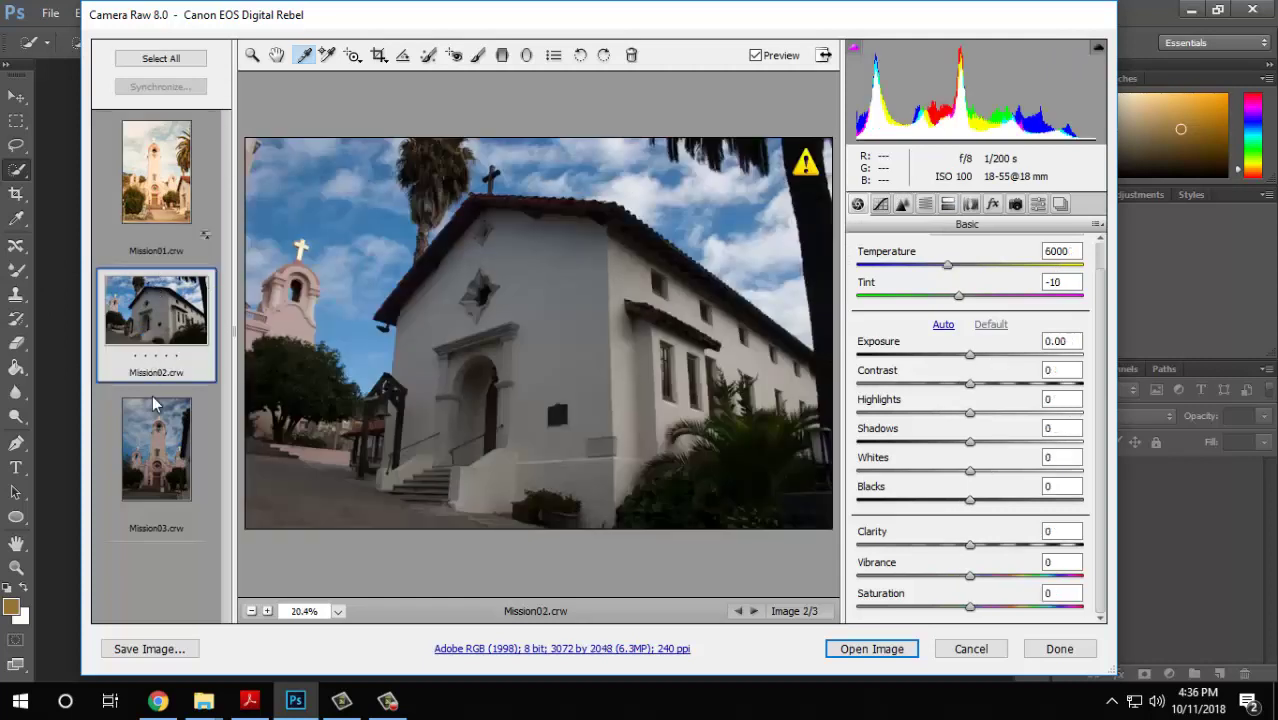
pyautogui.click(147, 437)
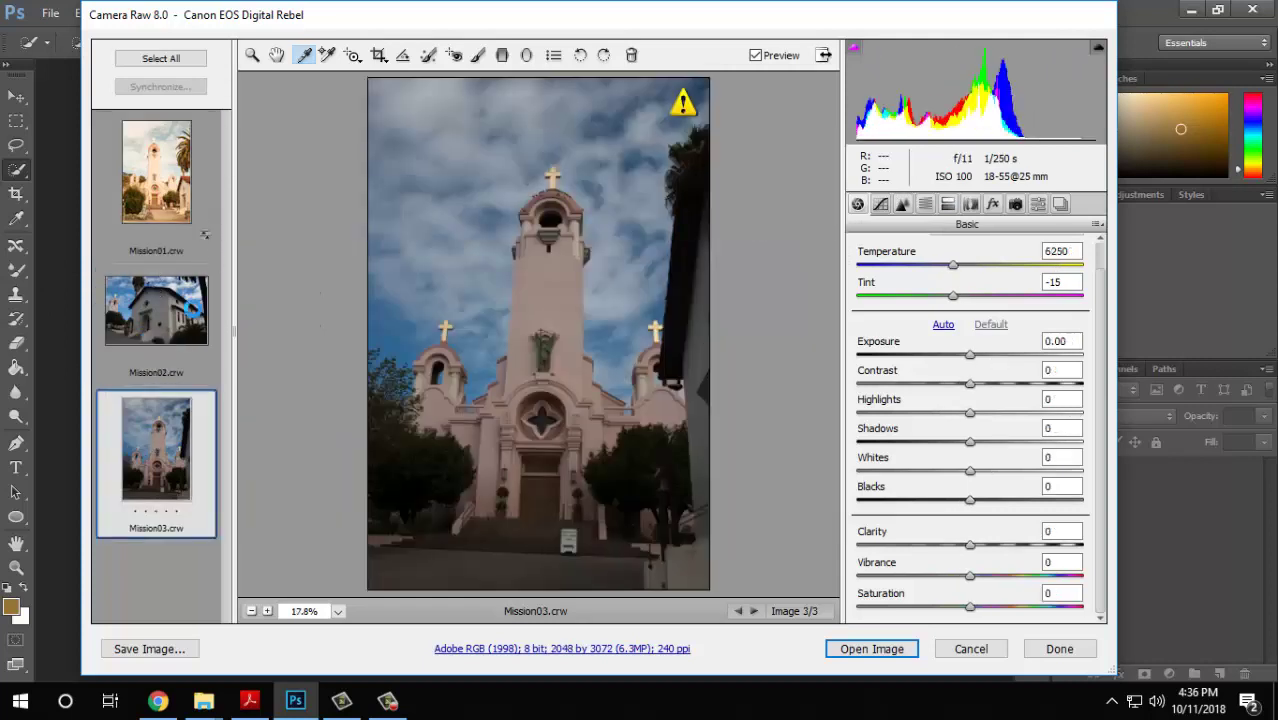
pyautogui.press('Up')
pyautogui.click(181, 197)
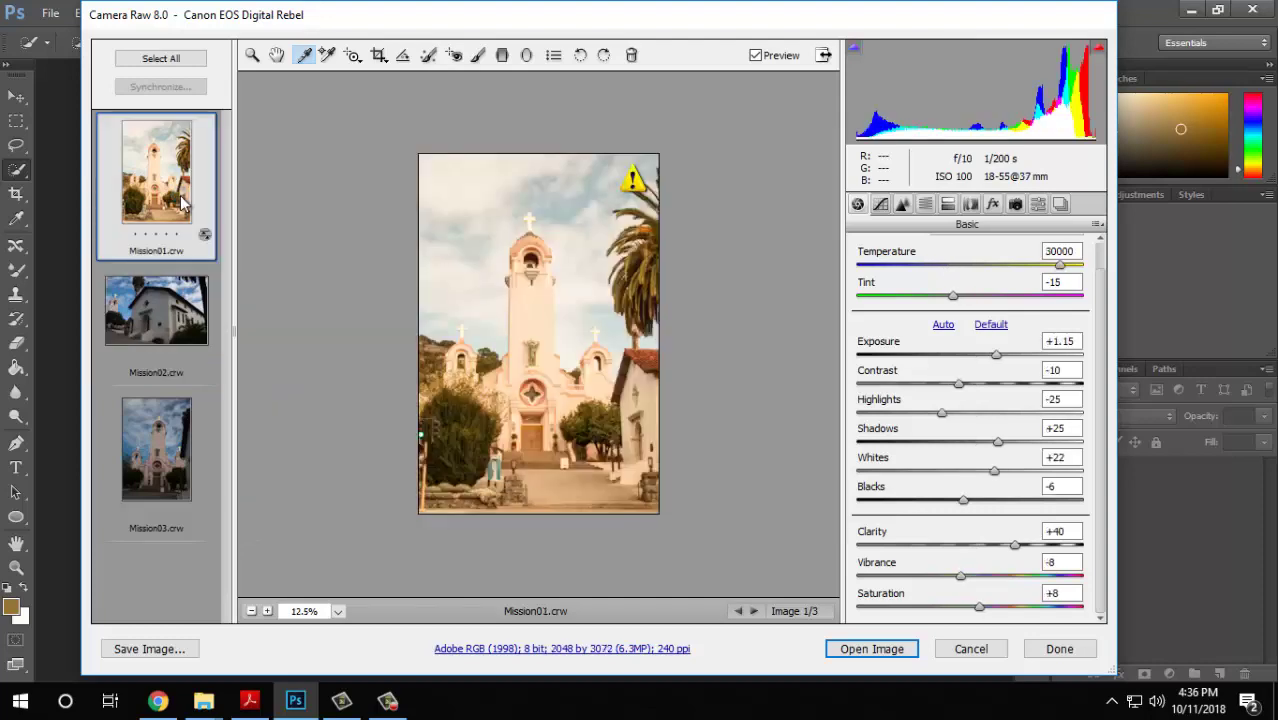
pyautogui.click(127, 316)
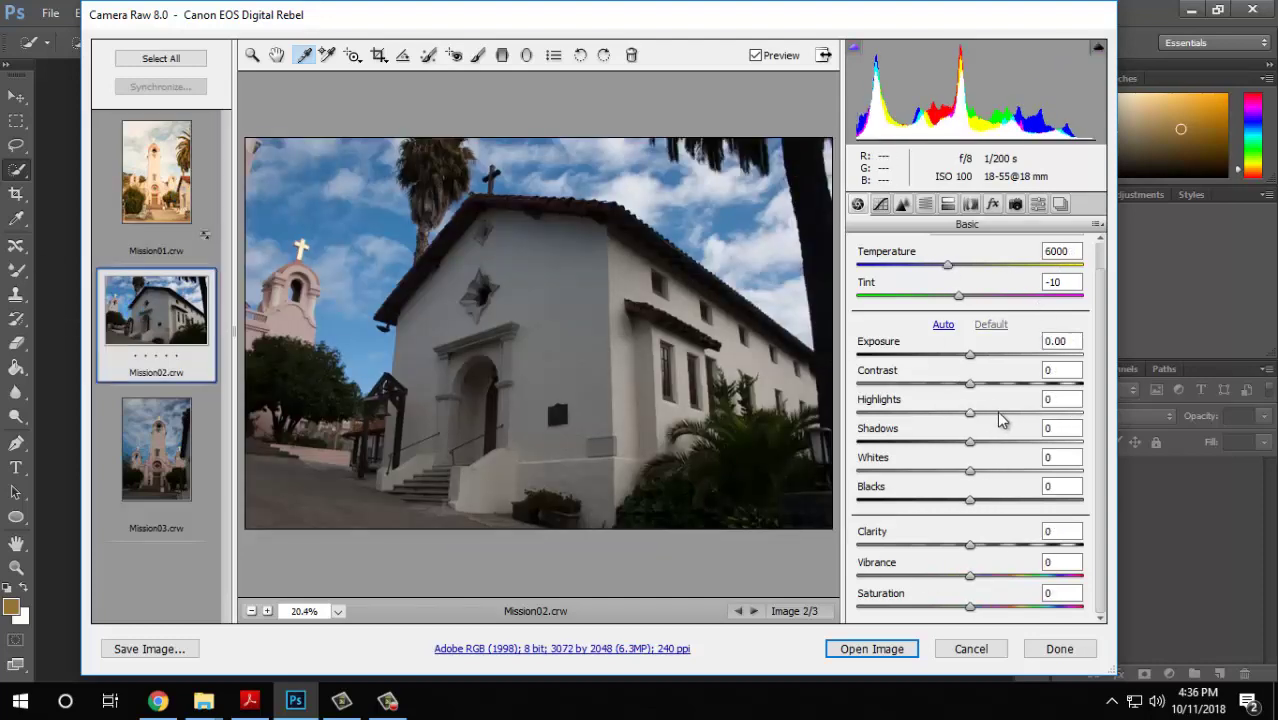
pyautogui.click(150, 447)
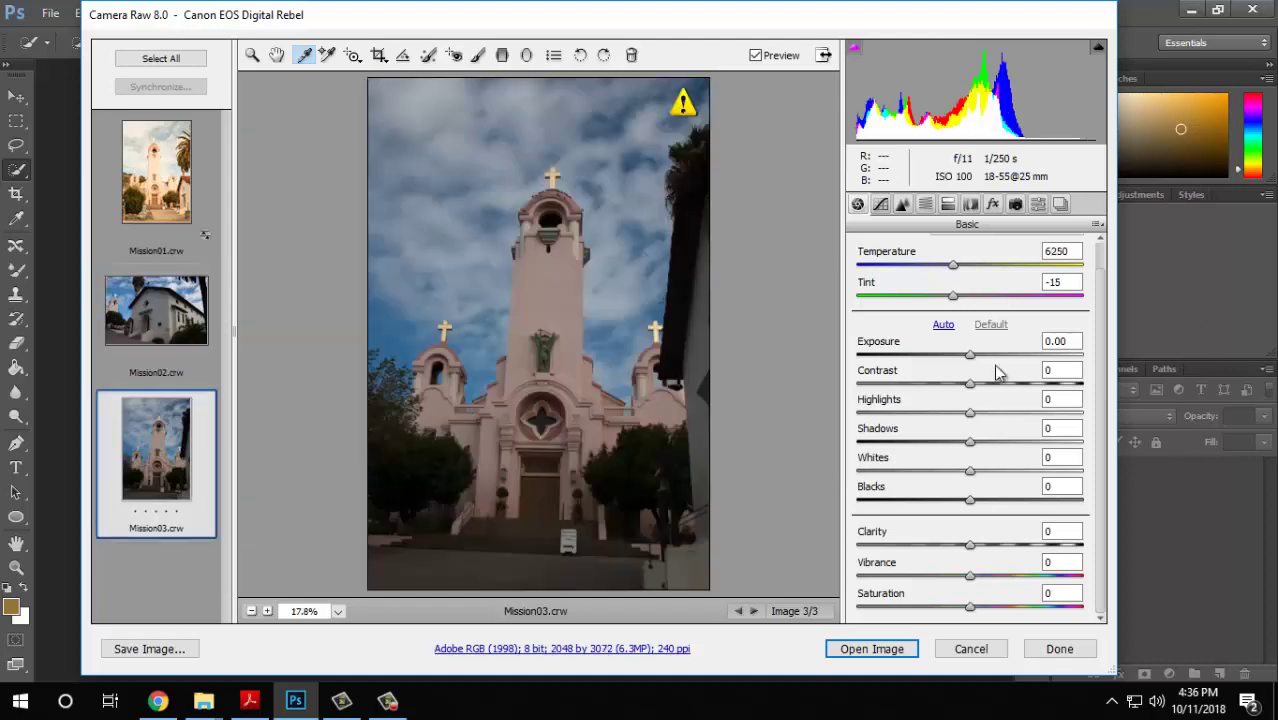
pyautogui.click(148, 312)
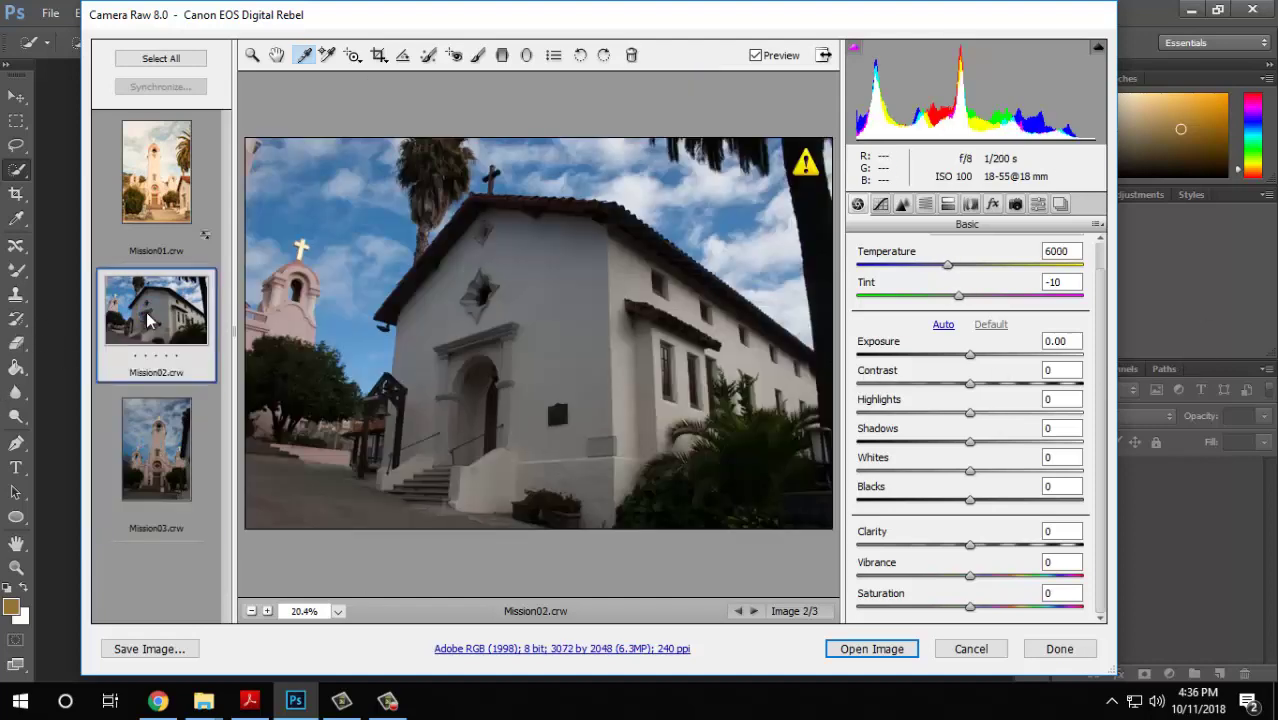
# Synchronize Mission01's settings, including White Balance, to Mission02 and Mission03, leaving out Crop, Spot Removal and Local Adjustments.
pyautogui.click(150, 192)
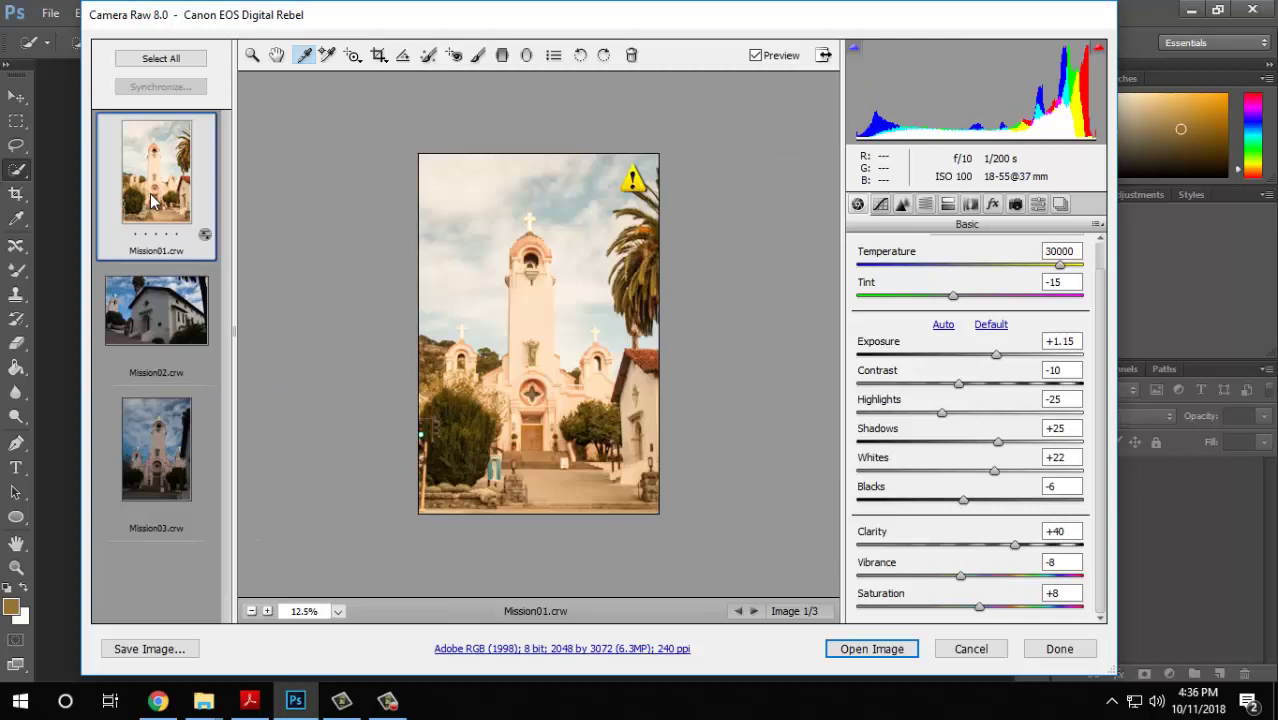
pyautogui.keyDown('ctrl'); pyautogui.click(148, 330); pyautogui.keyUp('ctrl')
pyautogui.keyDown('ctrl'); pyautogui.click(151, 465); pyautogui.keyUp('ctrl')
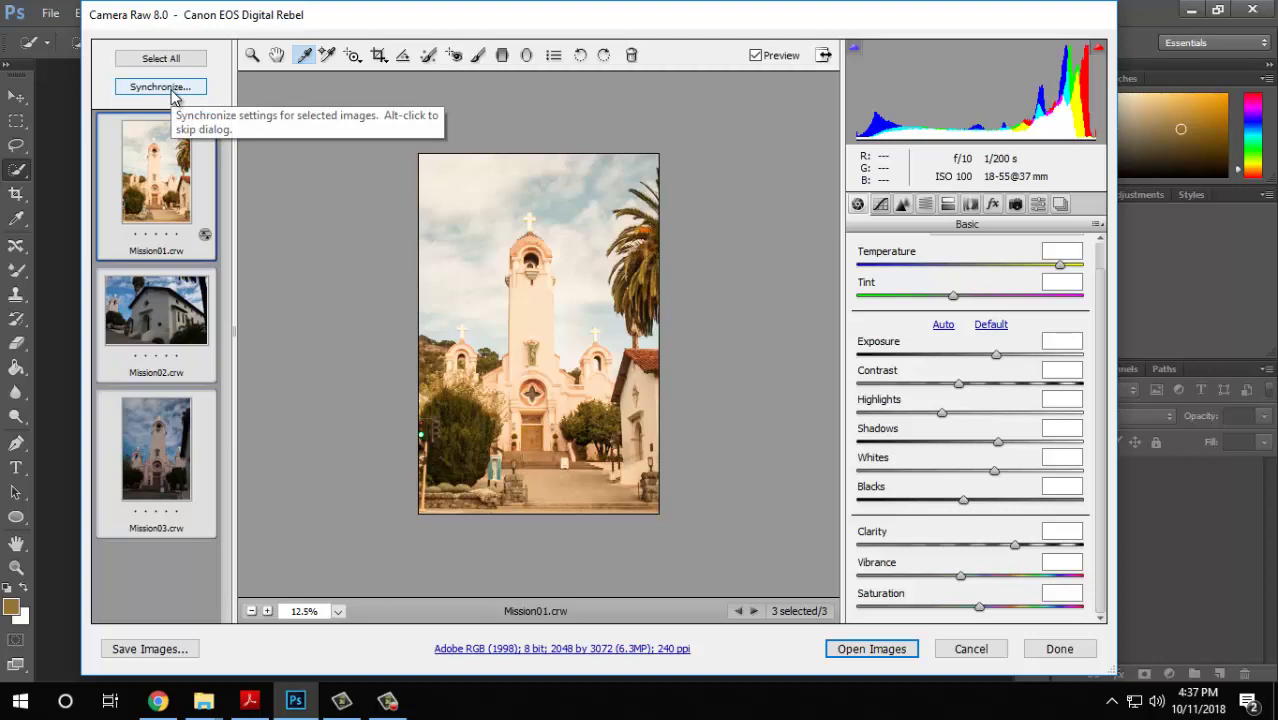
pyautogui.click(172, 92)
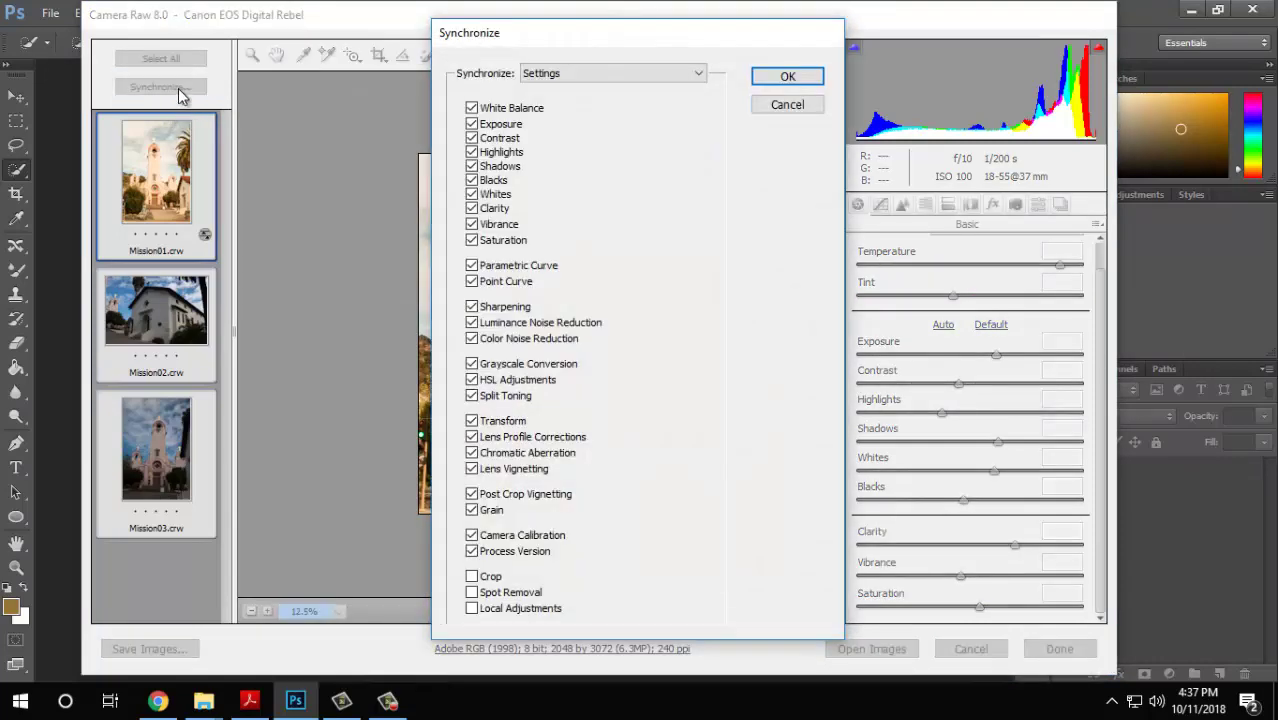
pyautogui.moveTo(640, 36); pyautogui.dragTo(816, 18)
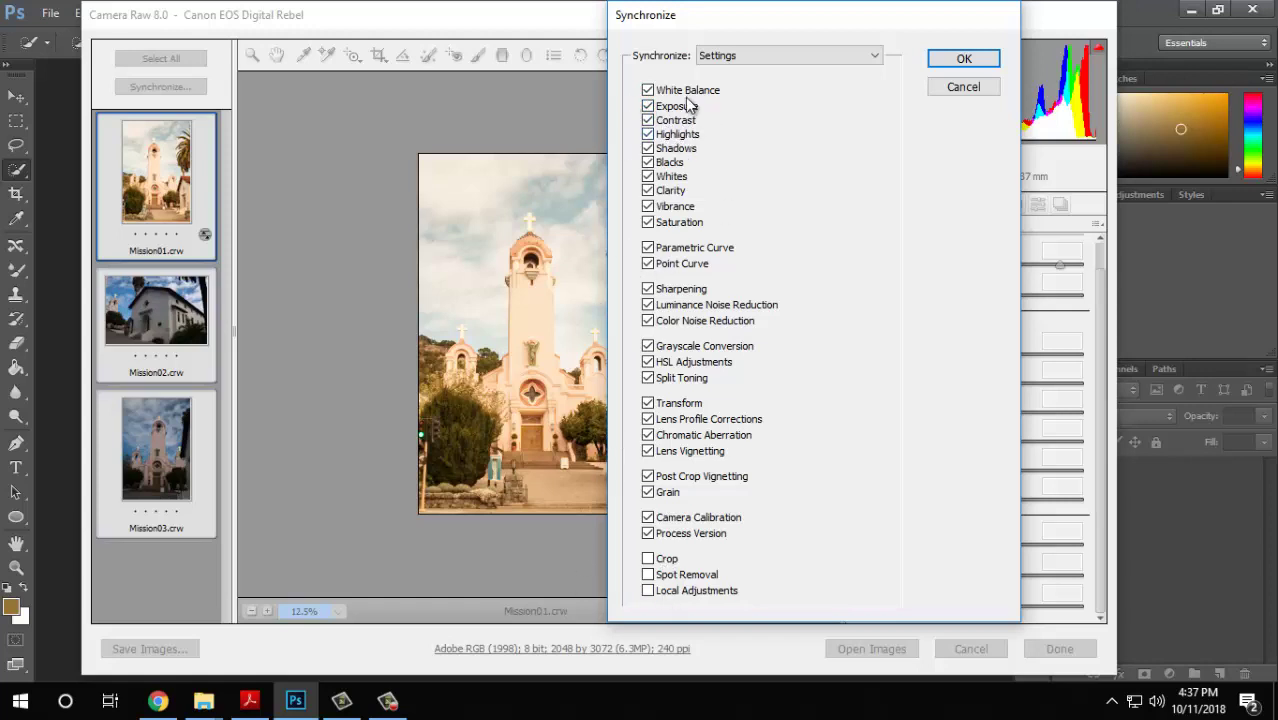
pyautogui.click(647, 90)
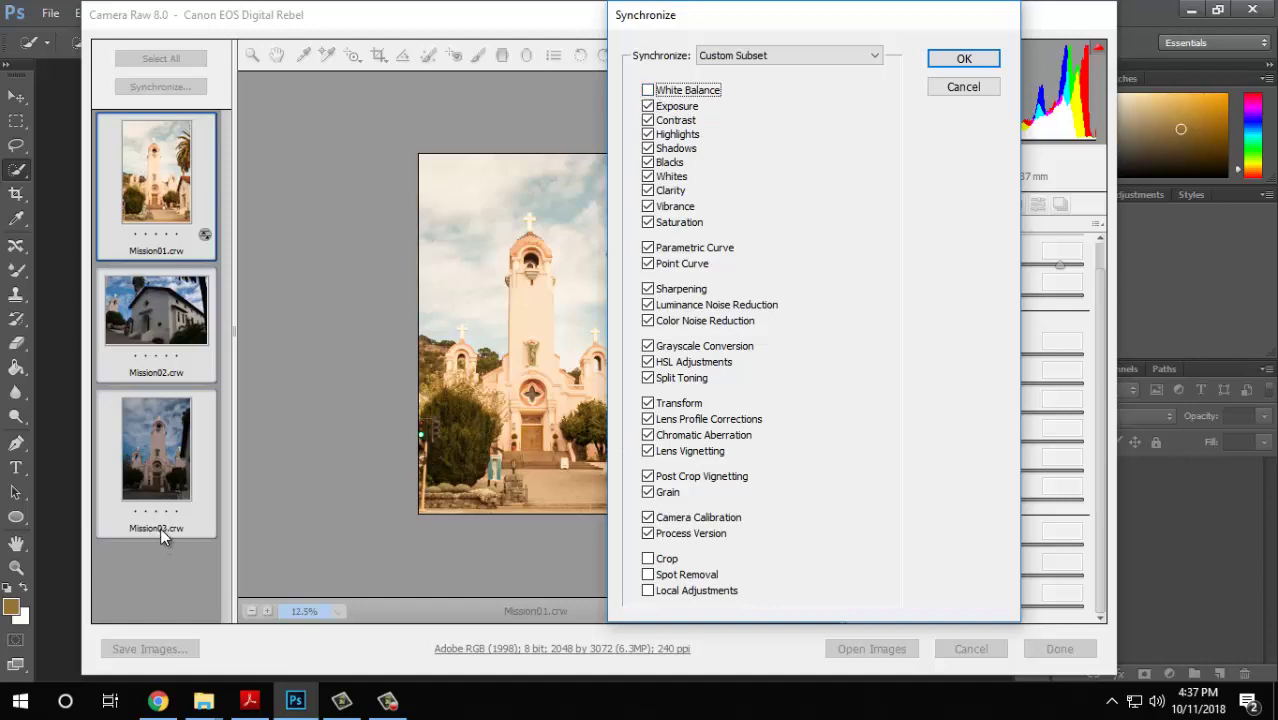
pyautogui.click(647, 90)
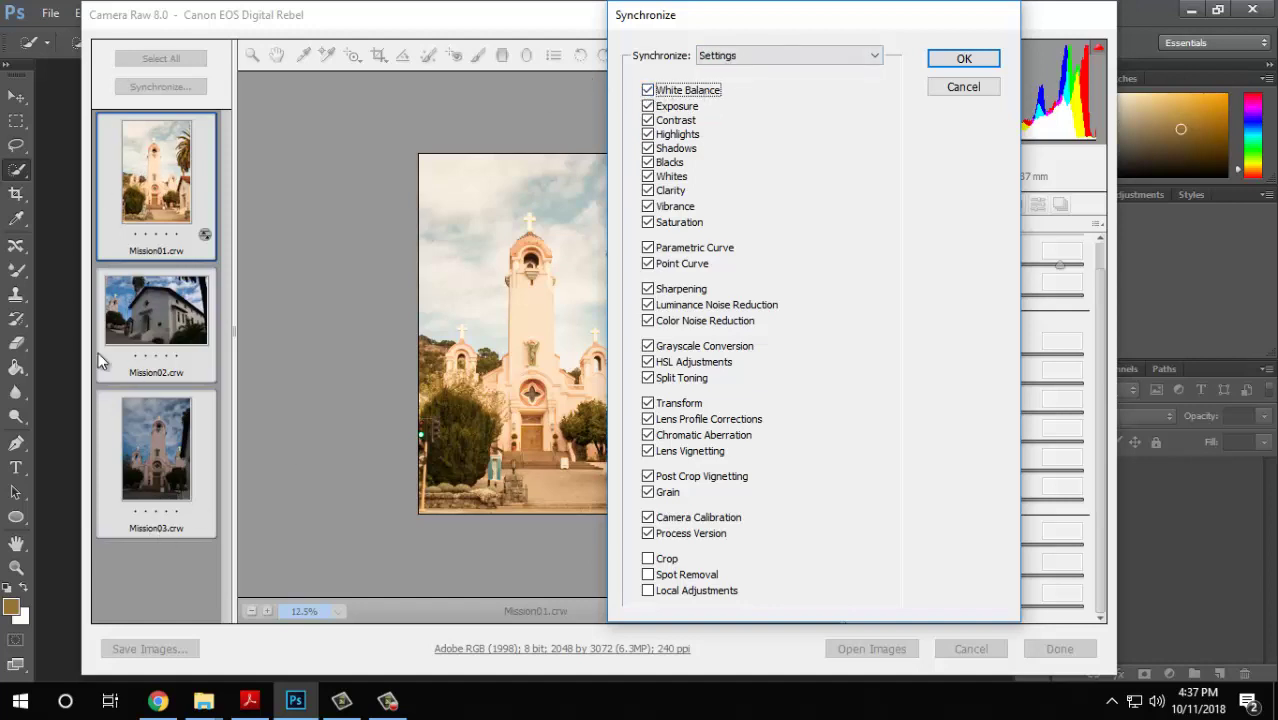
pyautogui.click(965, 59)
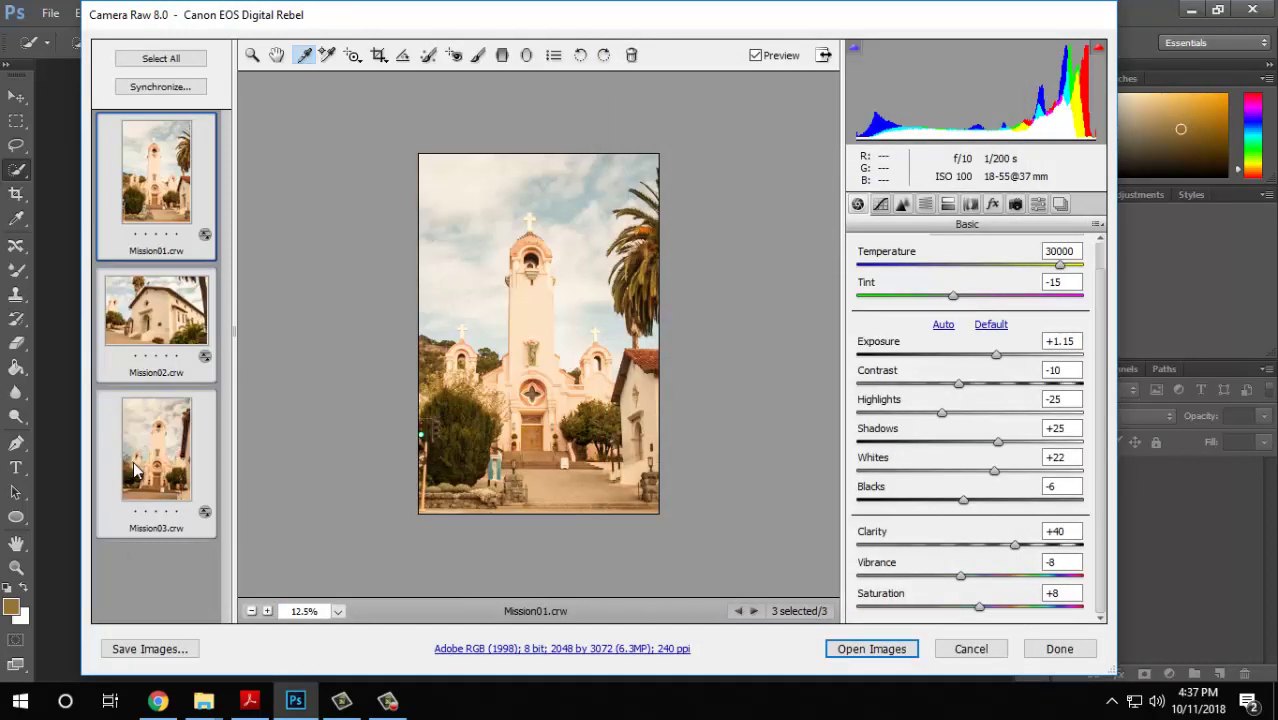
# Check the synchronized adjustments on Mission02.crw and Mission03.crw, and return to Mission01.crw.
pyautogui.click(170, 340)
pyautogui.click(150, 465)
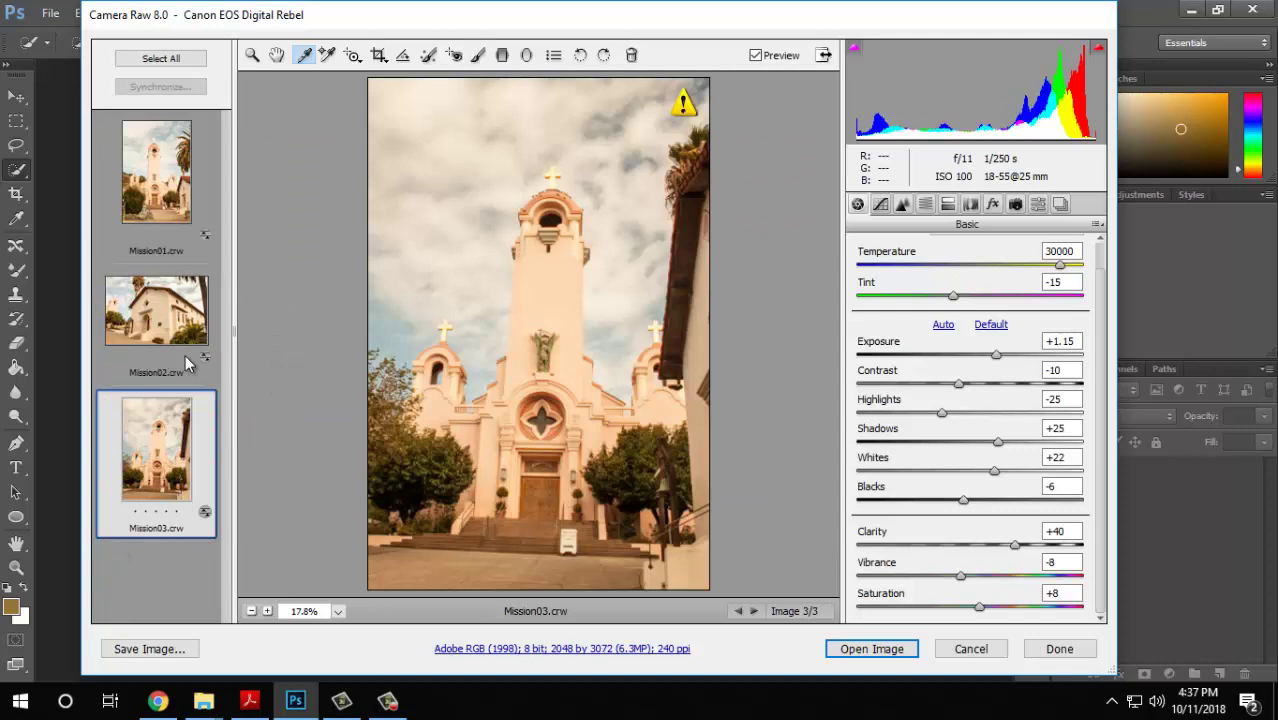
pyautogui.click(170, 305)
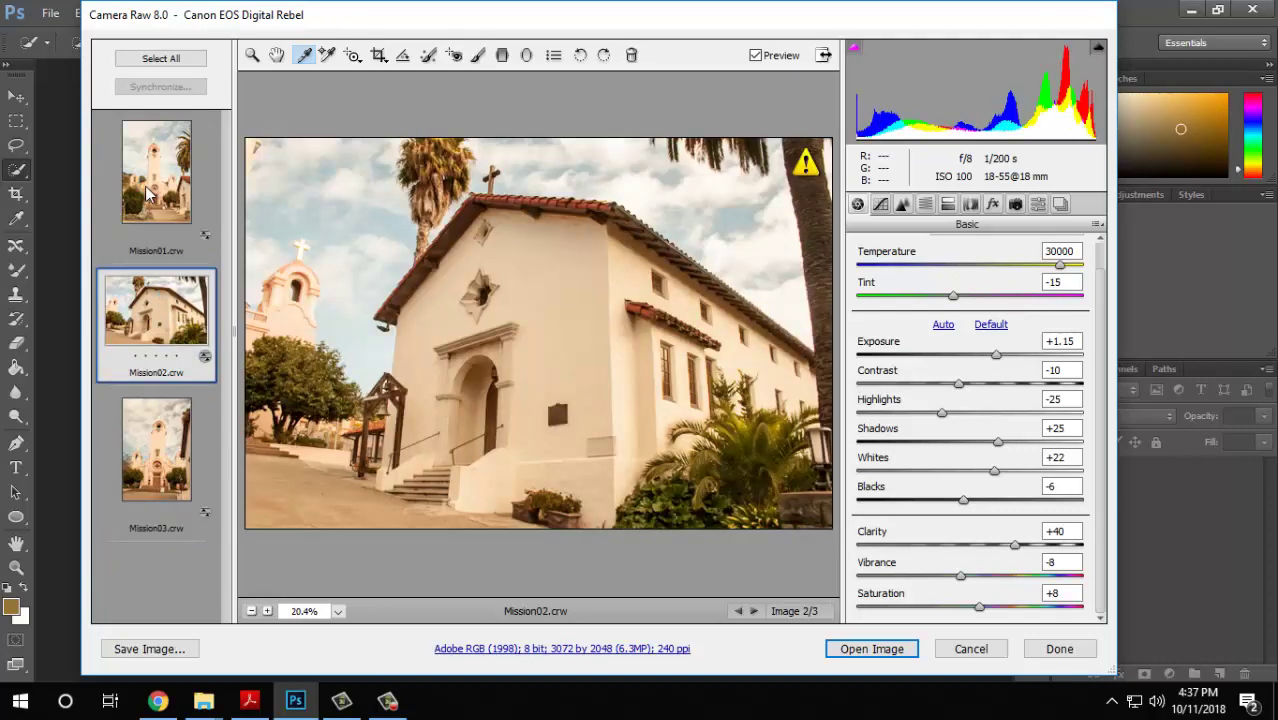
pyautogui.click(148, 192)
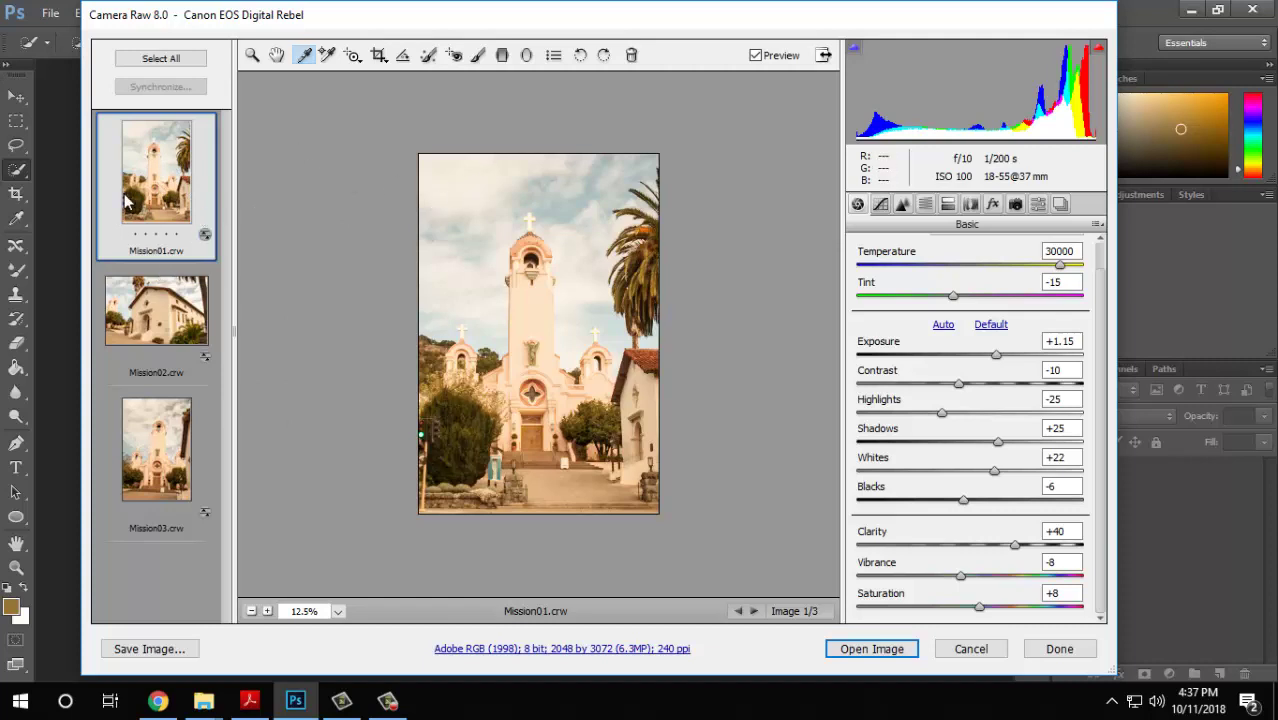
# Start saving Mission01.crw and set the destination to a new Desktop folder named CameraRaw.
pyautogui.click(150, 652)
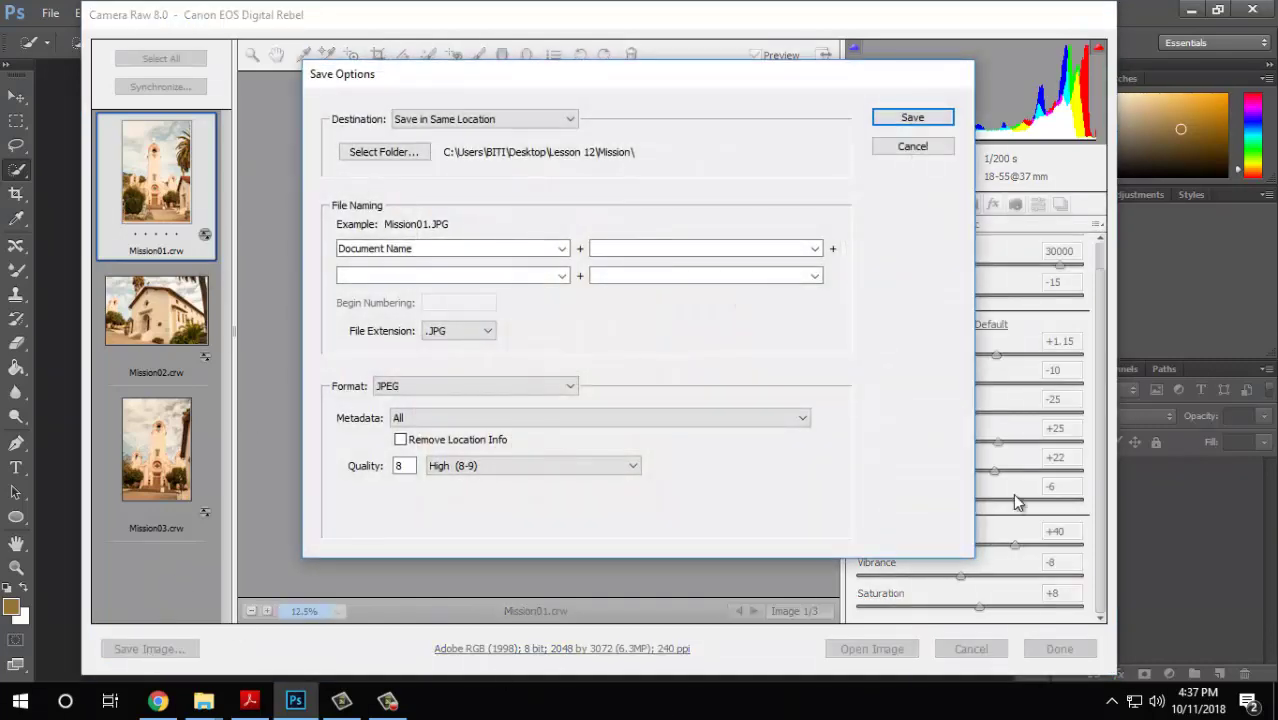
pyautogui.click(416, 153)
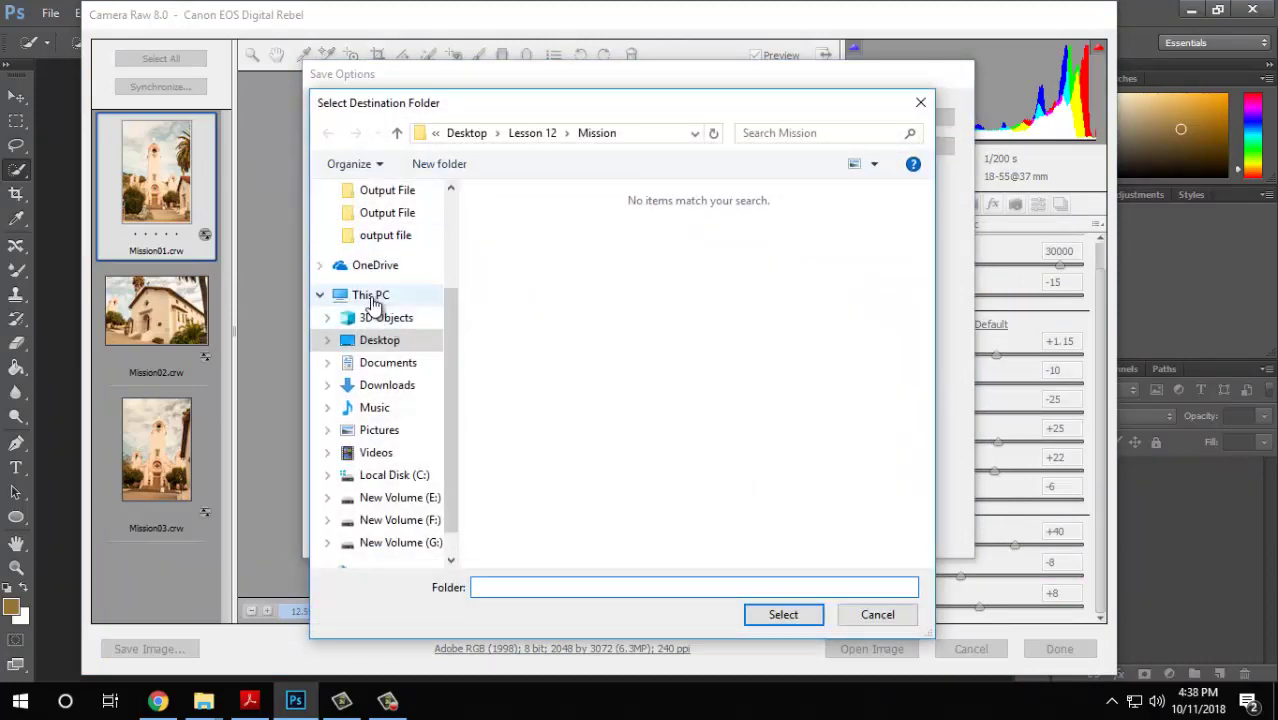
pyautogui.scroll(3, 440, 313)
pyautogui.click(395, 228)
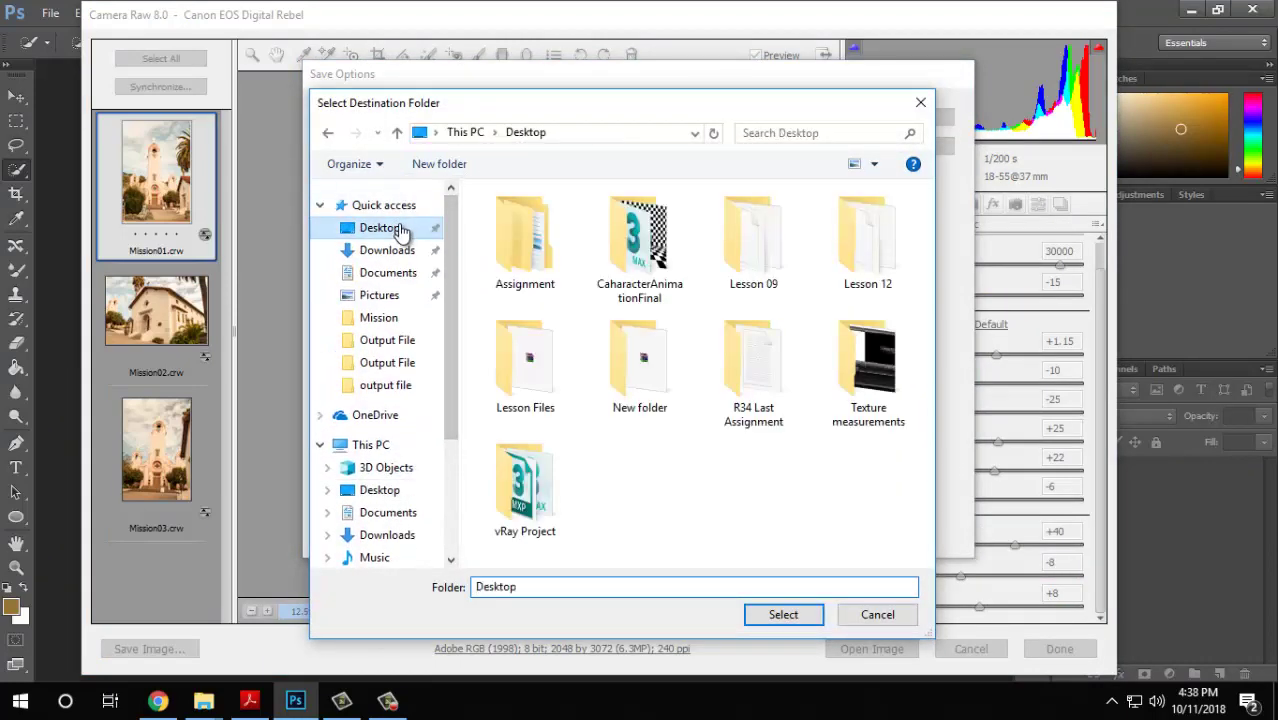
pyautogui.rightClick(628, 503)
pyautogui.moveTo(719, 455)
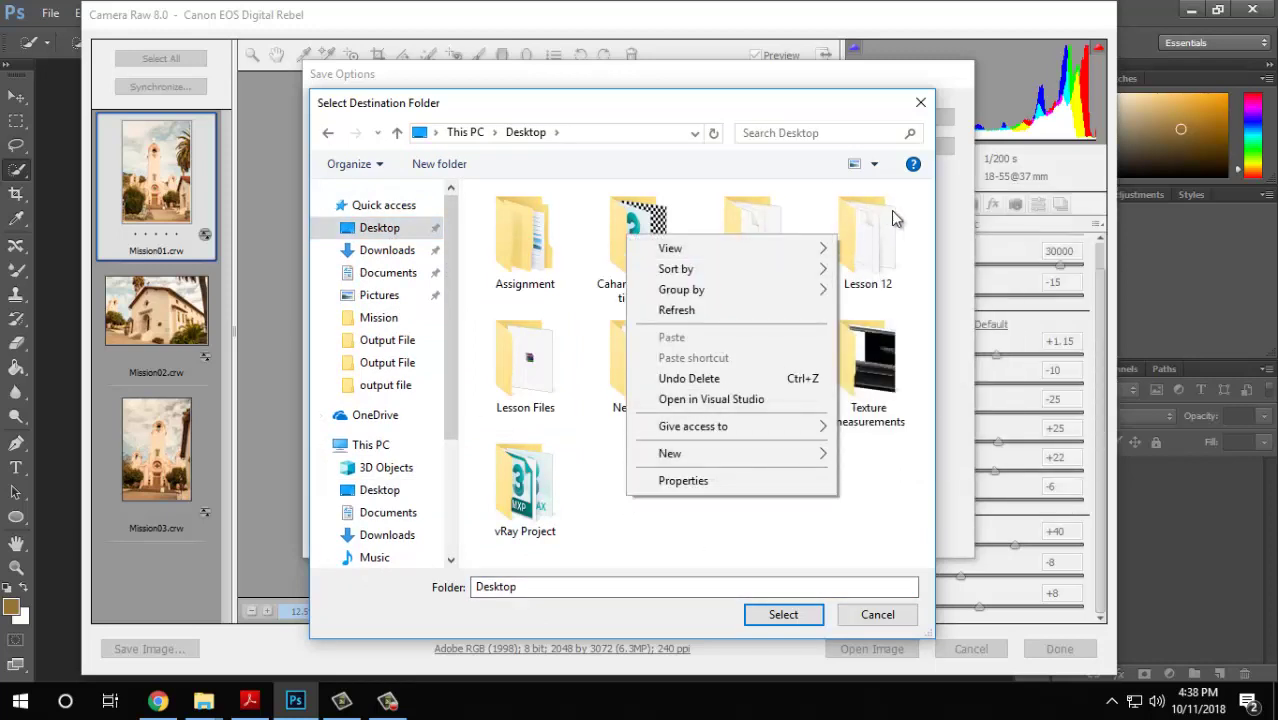
pyautogui.click(900, 199)
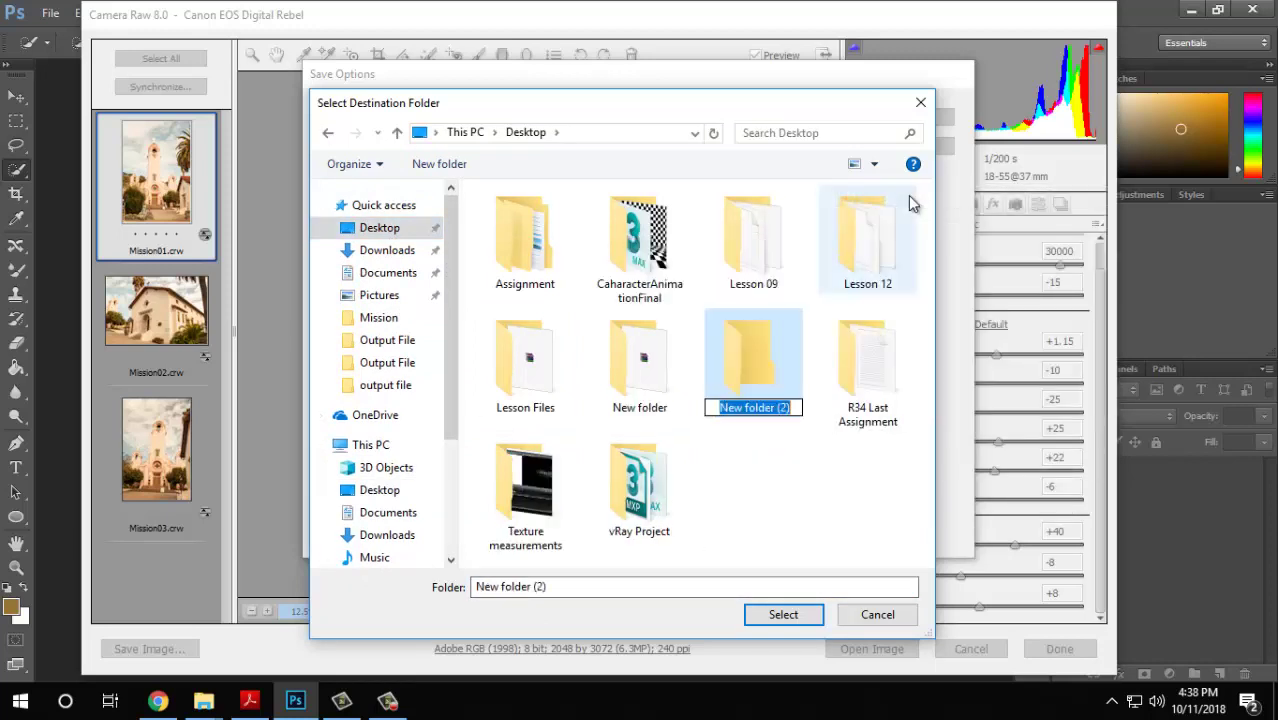
pyautogui.write('CameraRaw')
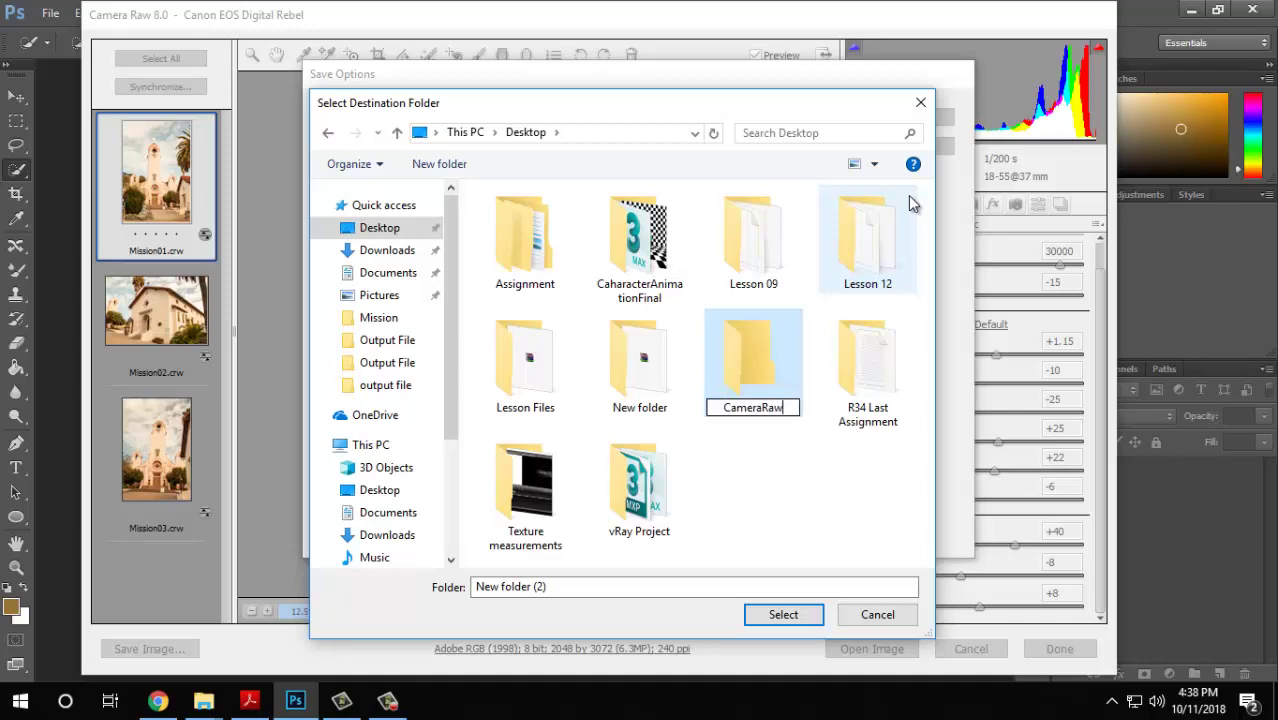
pyautogui.press('Return')
pyautogui.press('Return')
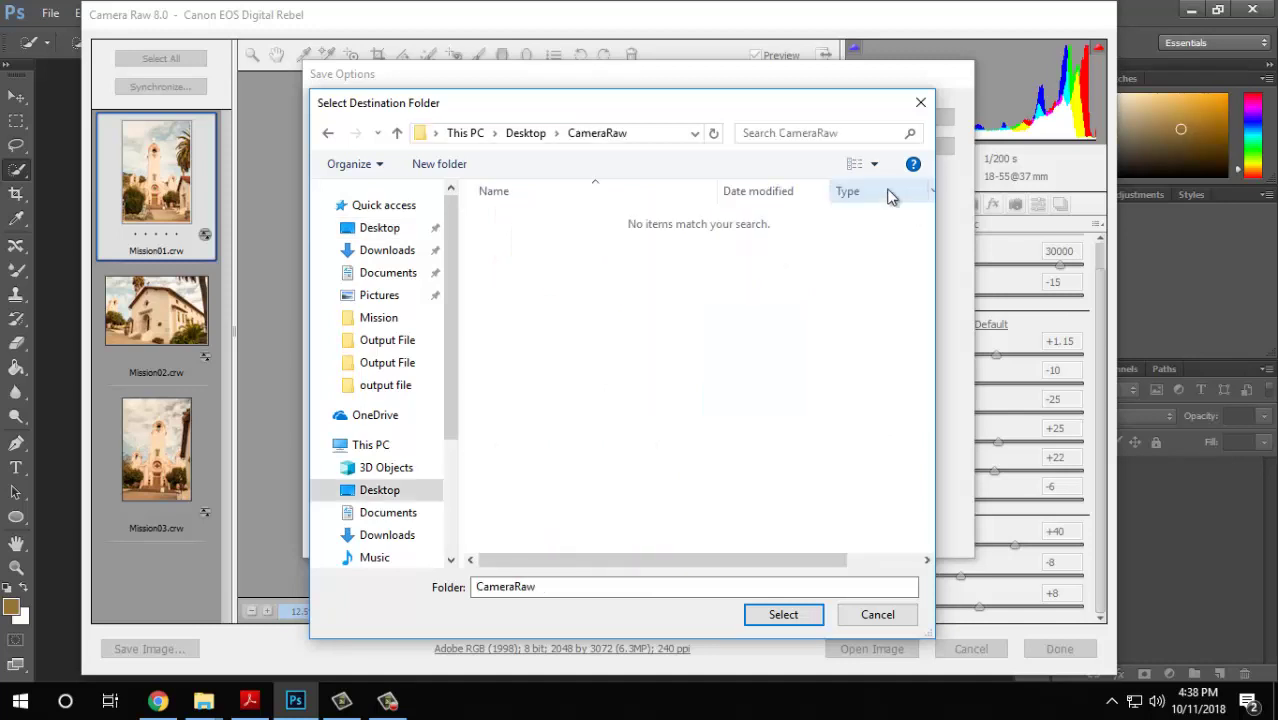
pyautogui.click(784, 616)
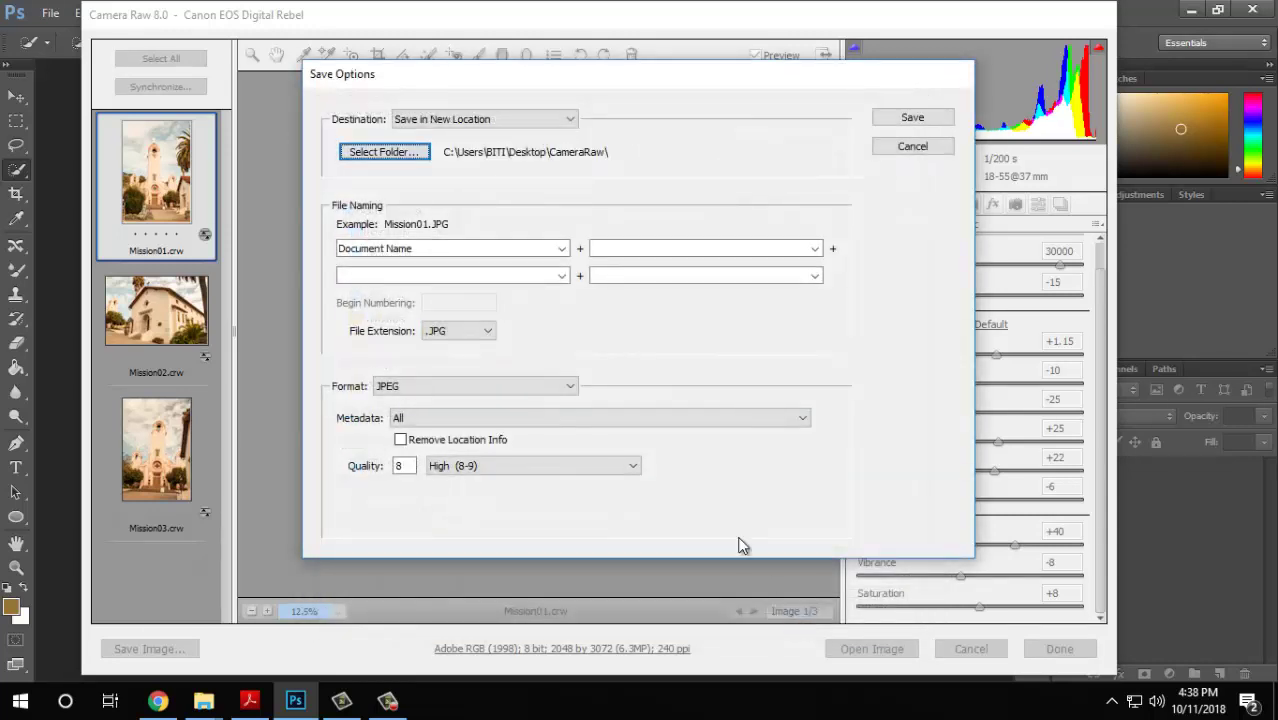
# Save Mission01 as a JPEG under its document name with the .JPG extension.
pyautogui.click(449, 250)
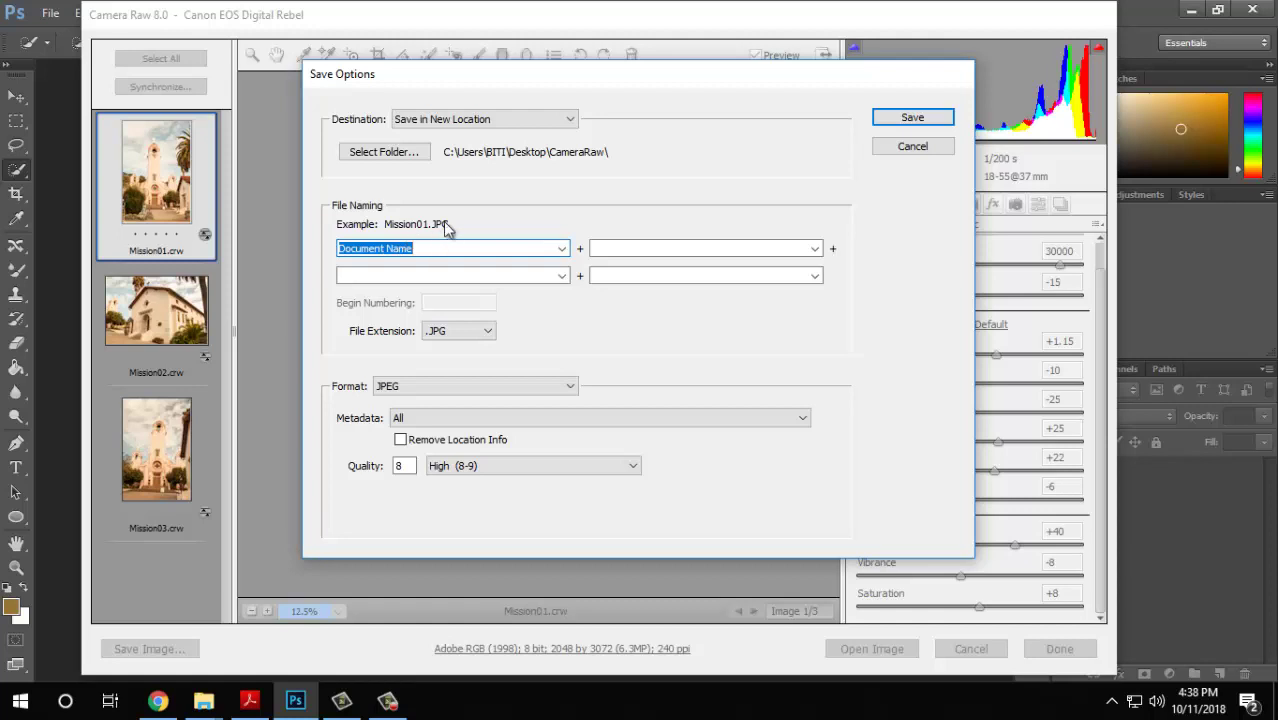
pyautogui.click(452, 331)
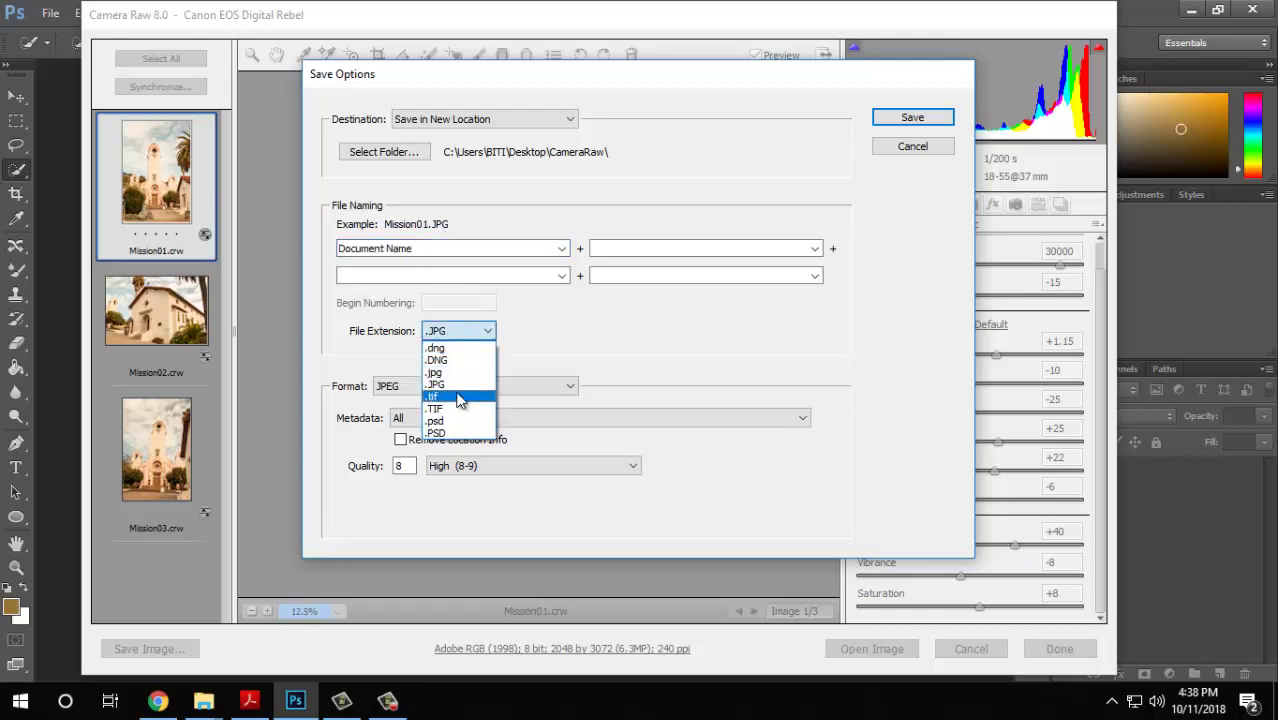
pyautogui.click(603, 341)
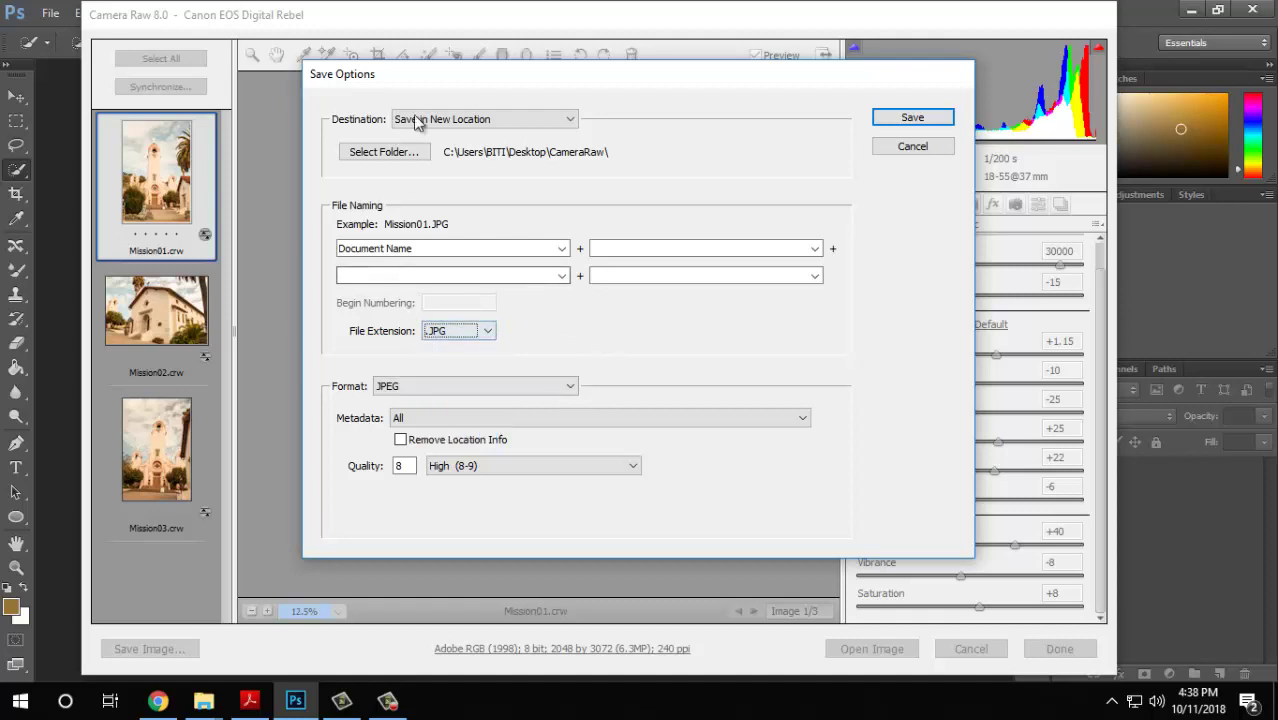
pyautogui.click(912, 122)
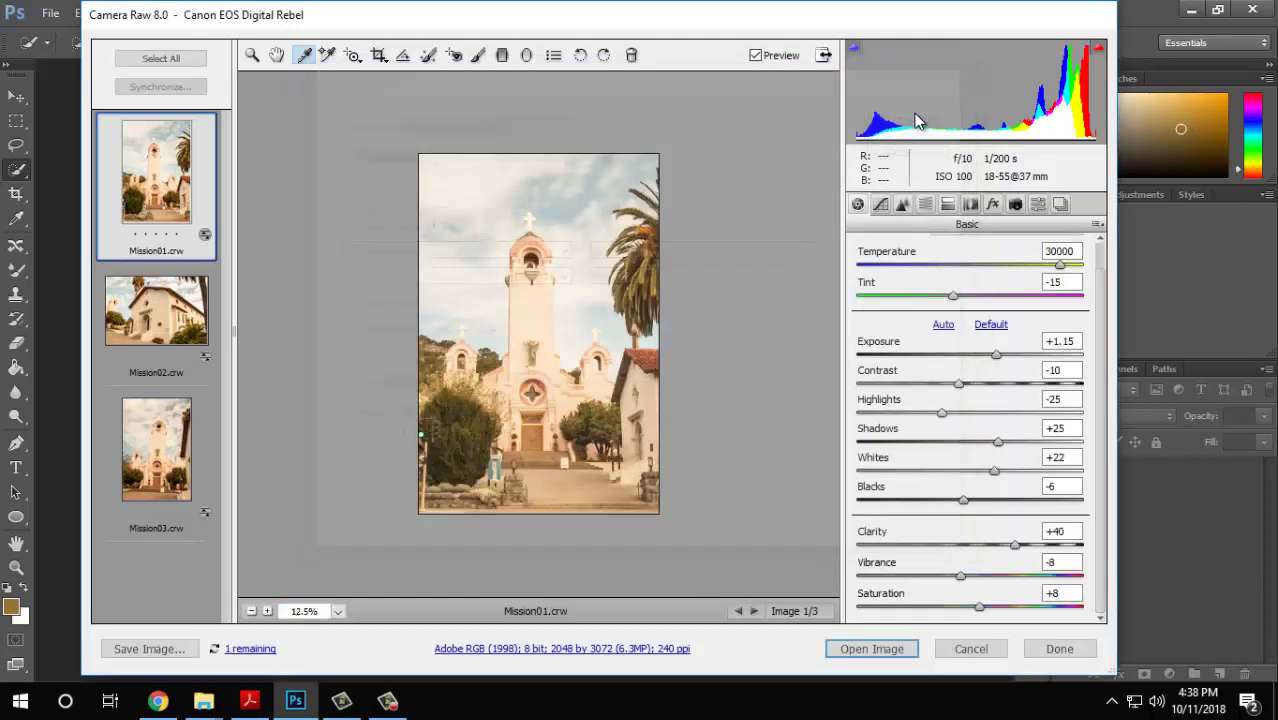
# Switch to File Explorer, view the exported Mission01.JPG from the Desktop's CameraRaw folder, and close the photo viewer.
pyautogui.moveTo(204, 700)
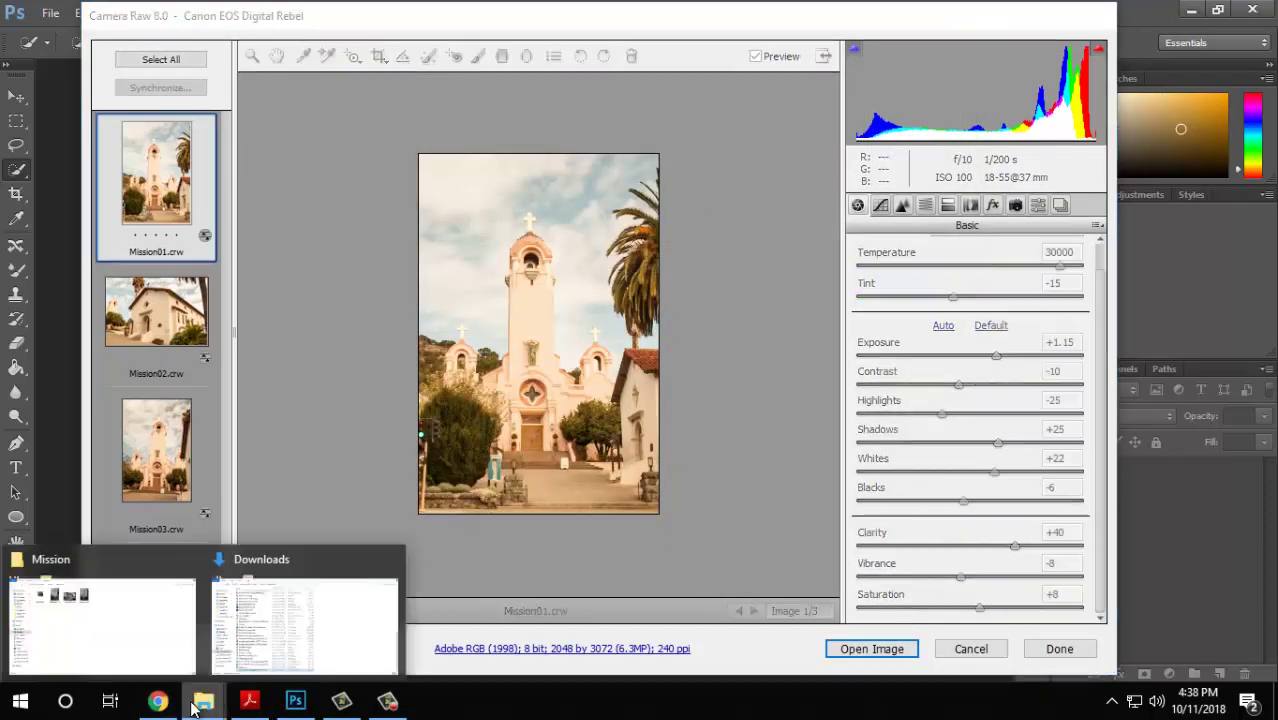
pyautogui.click(77, 664)
pyautogui.click(90, 127)
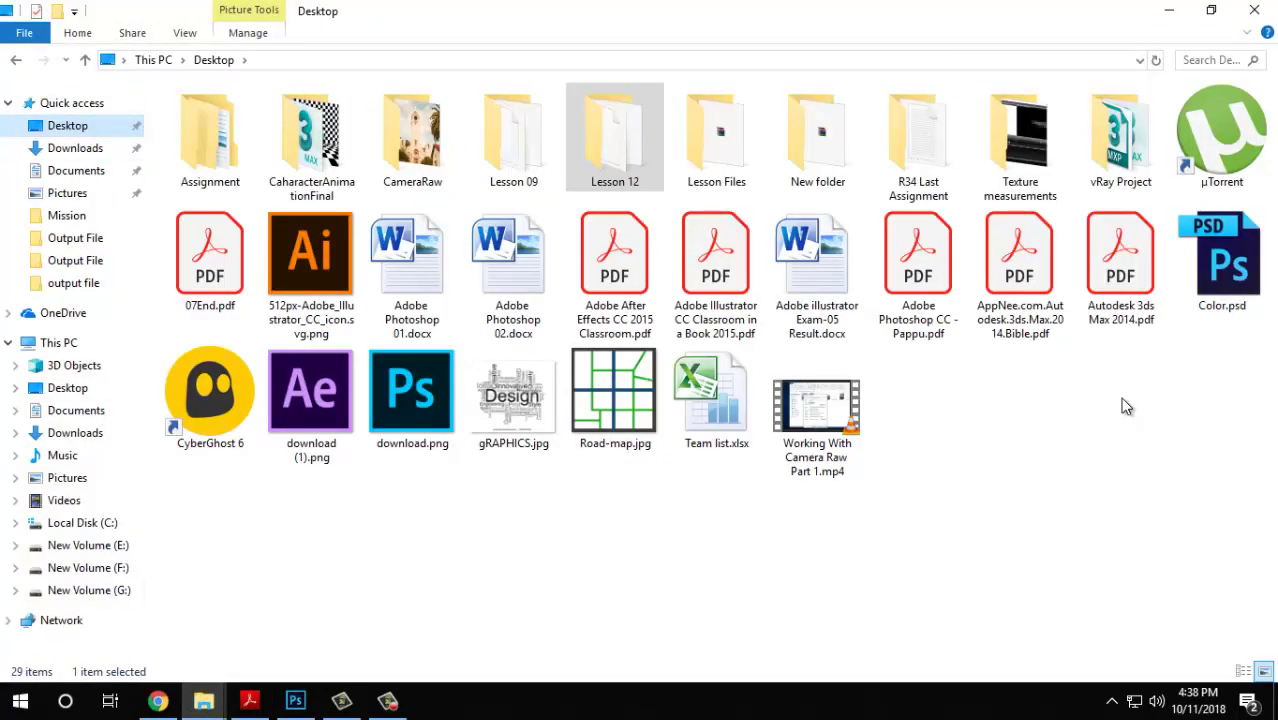
pyautogui.doubleClick(412, 140)
pyautogui.doubleClick(220, 145)
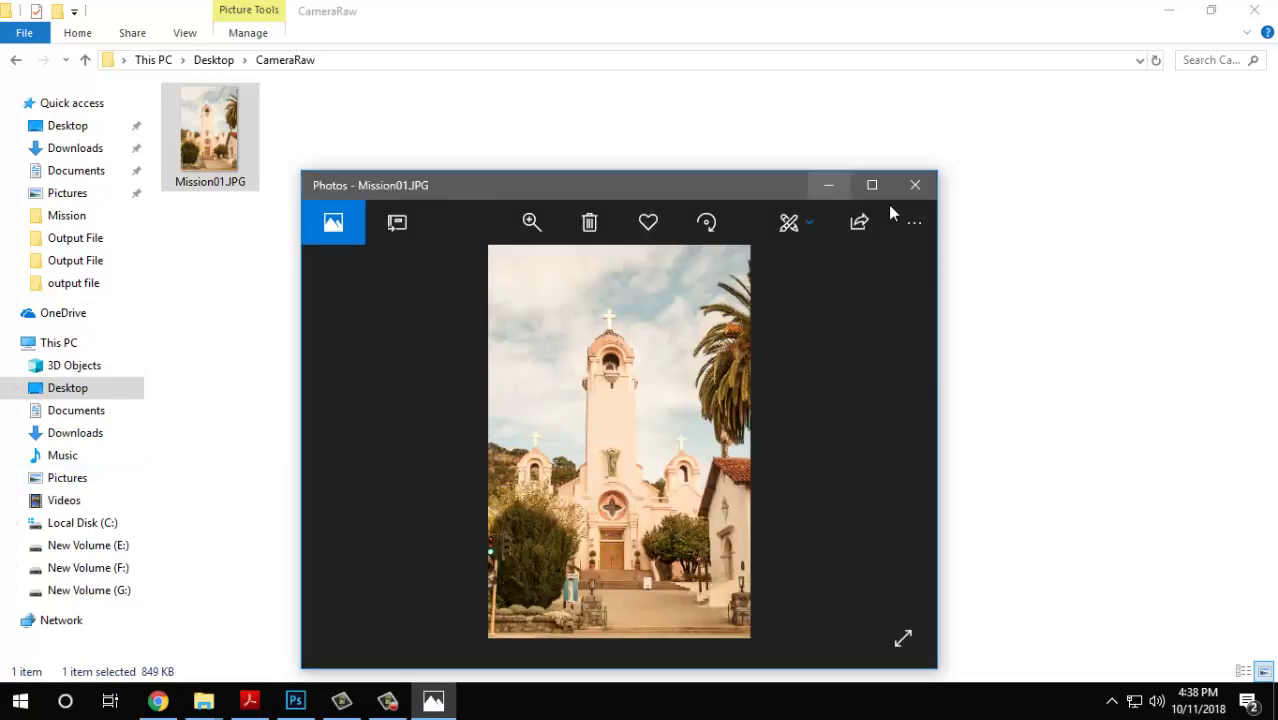
pyautogui.click(928, 190)
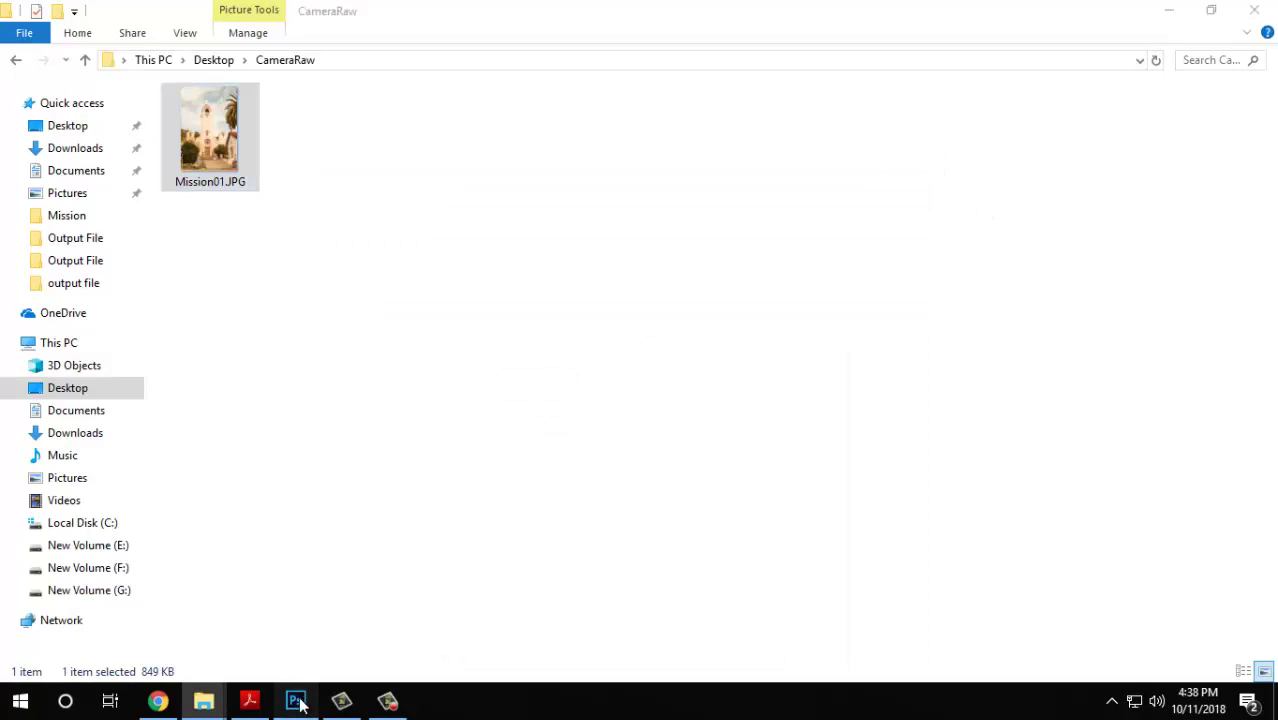
# Return to Photoshop, close Camera Raw keeping the adjustments to the Mission photos, and minimize Photoshop.
pyautogui.click(295, 700)
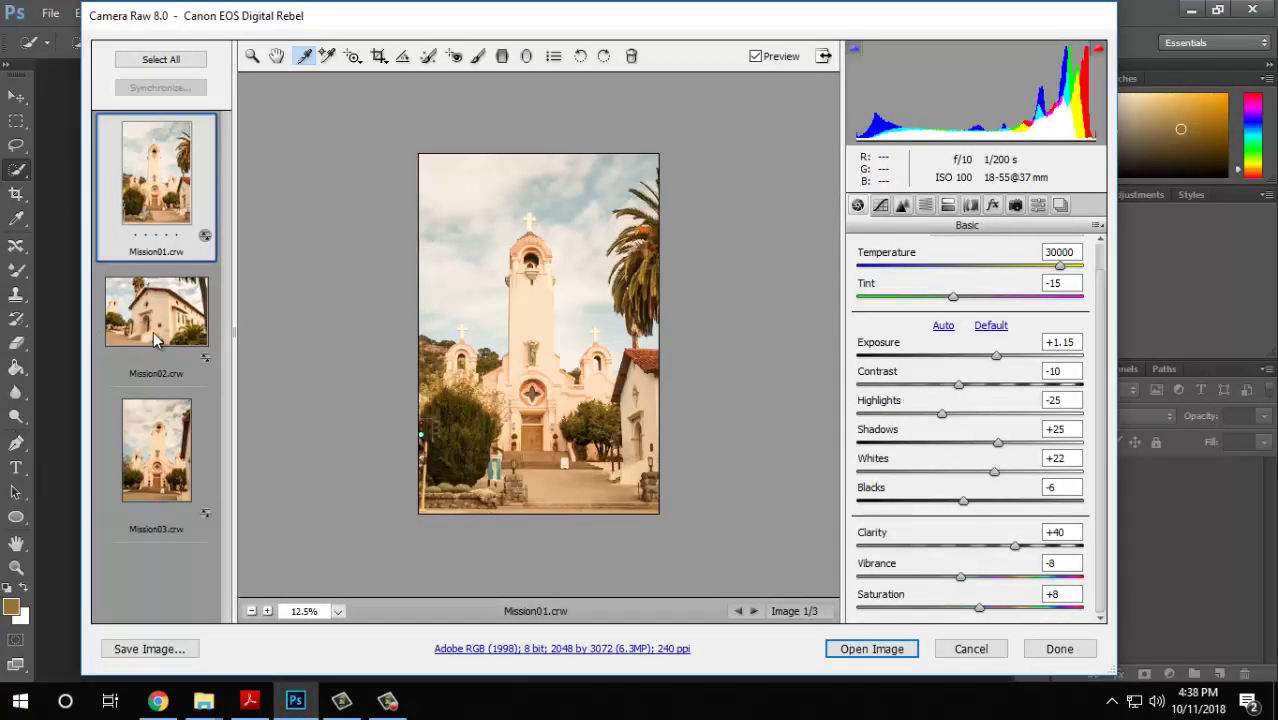
pyautogui.click(1048, 657)
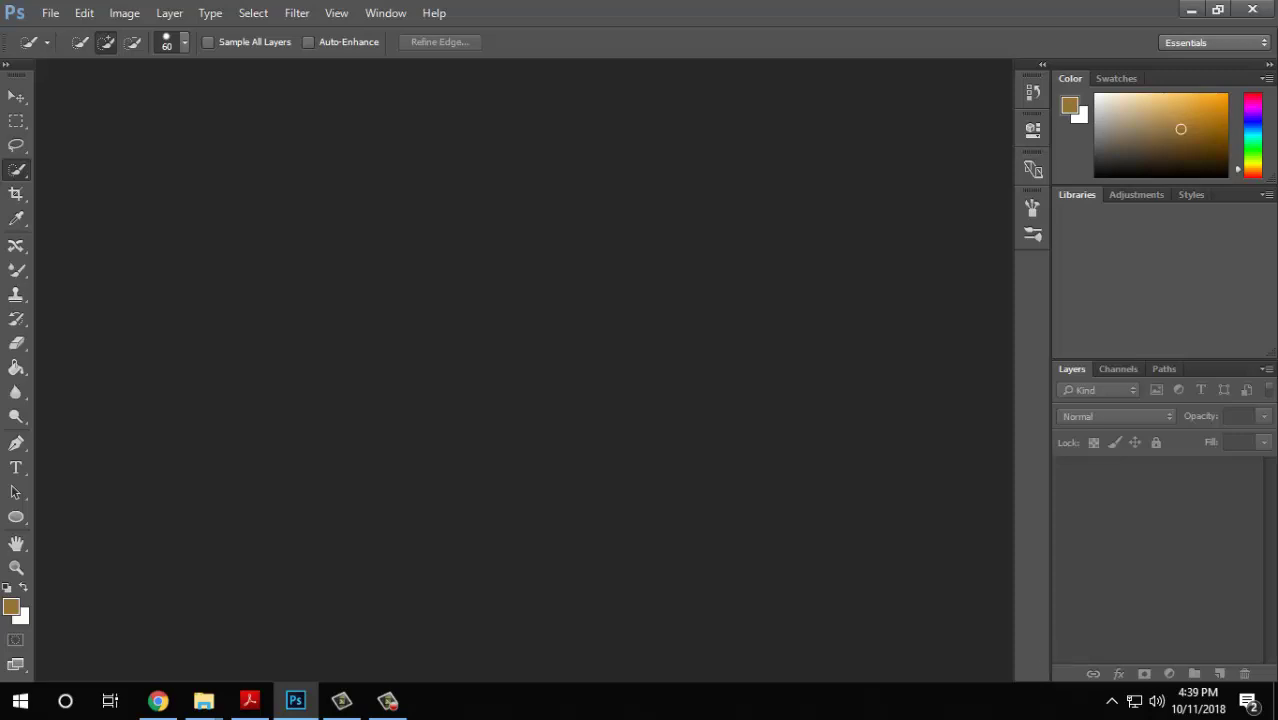
pyautogui.click(1191, 10)
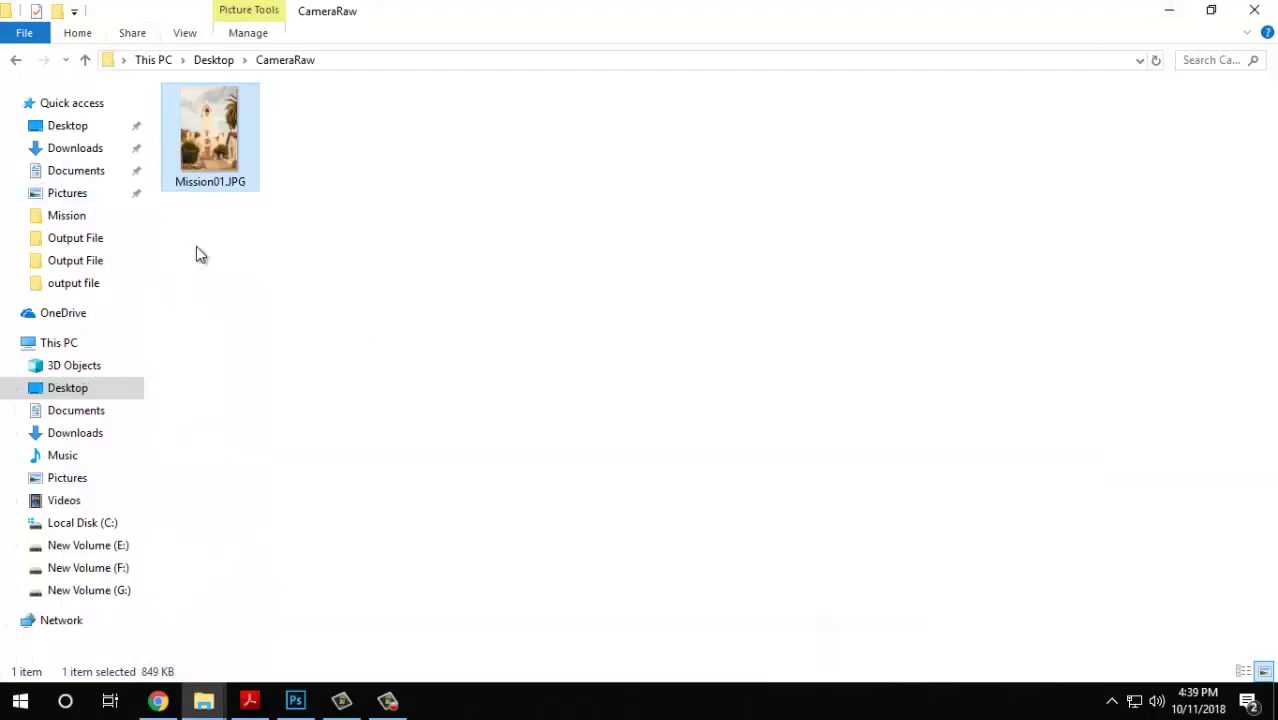
# Clear the open windows out of the way and open the Mission folder inside the Desktop's Lesson 12 folder.
pyautogui.moveTo(204, 700)
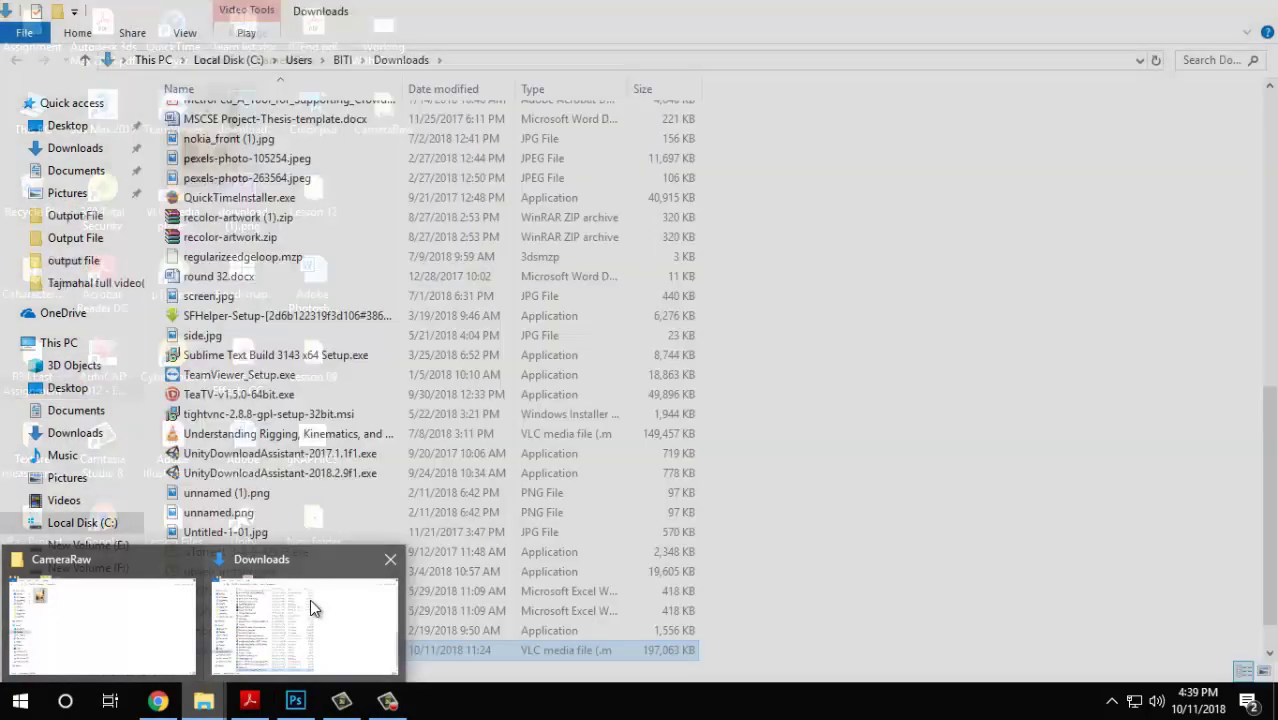
pyautogui.click(310, 605)
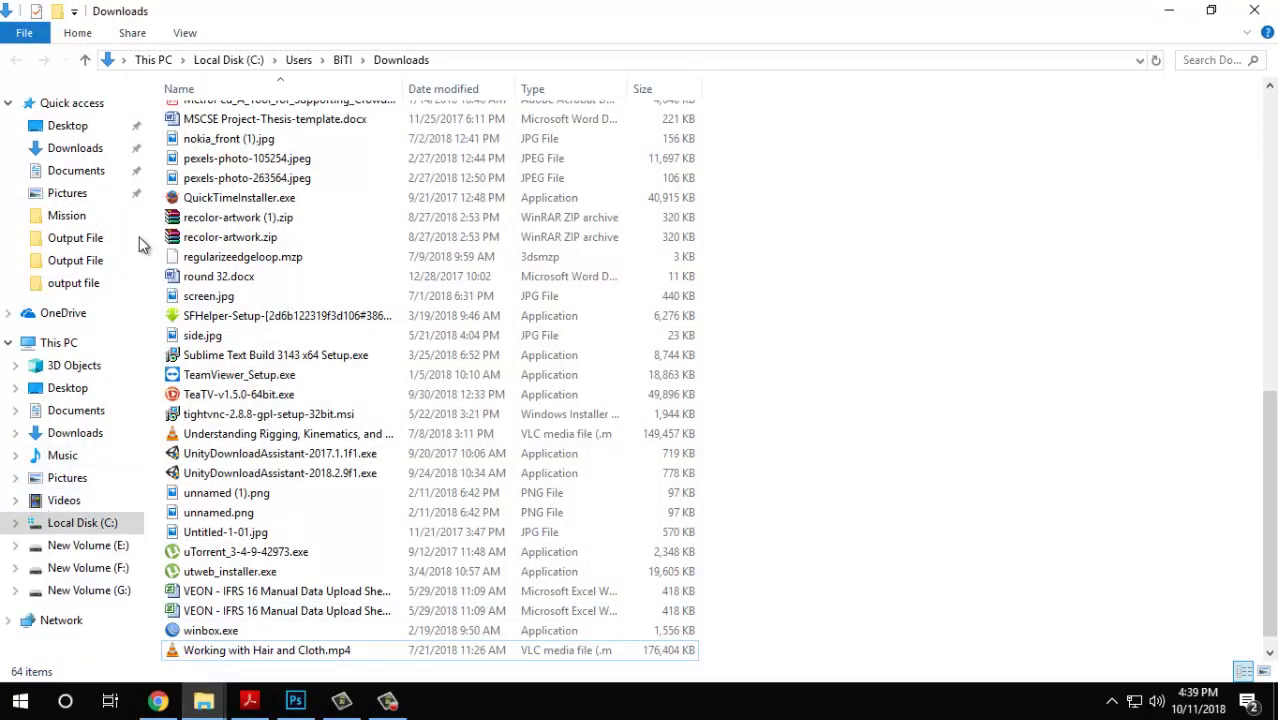
pyautogui.click(1211, 10)
pyautogui.click(1170, 10)
pyautogui.click(1170, 12)
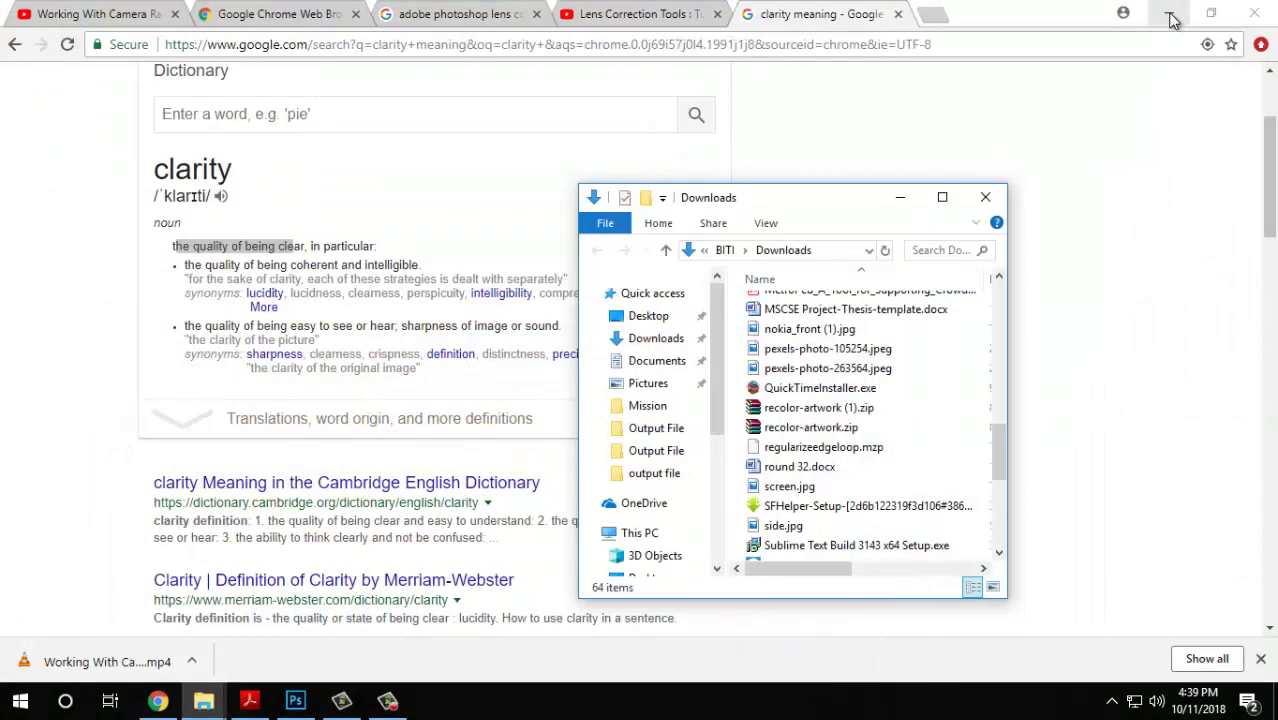
pyautogui.click(1170, 14)
pyautogui.click(384, 110)
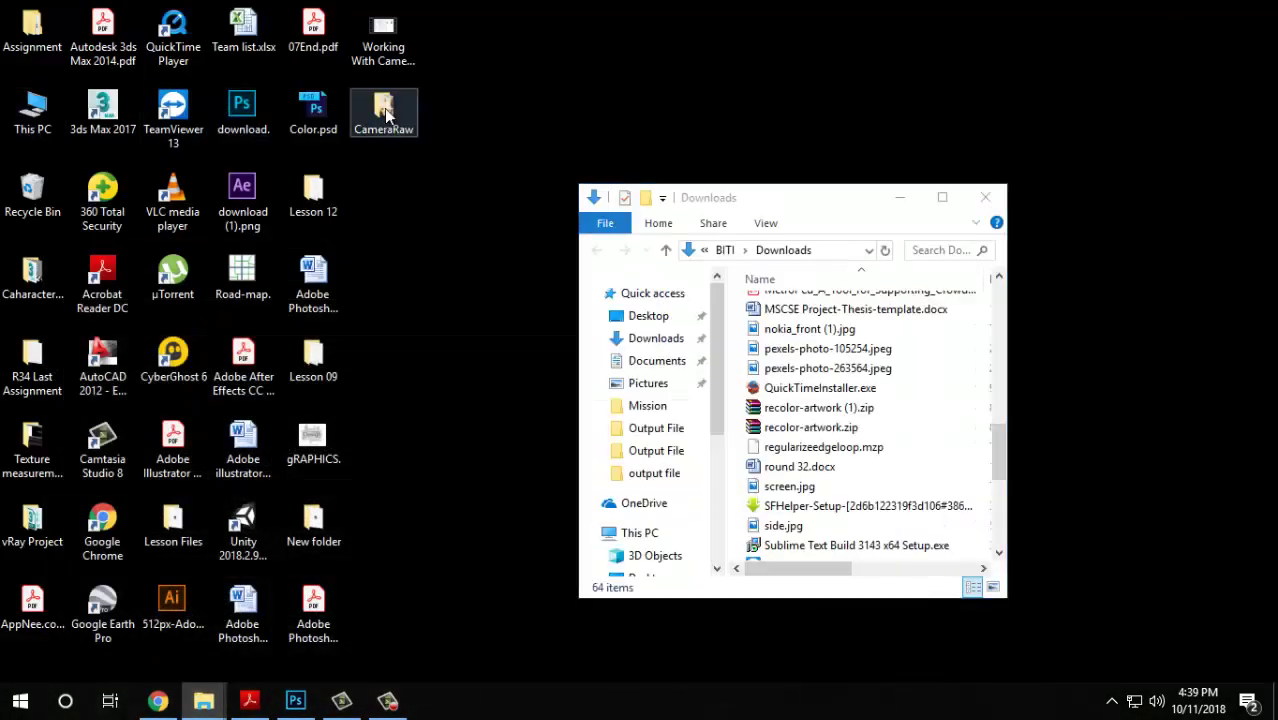
pyautogui.doubleClick(316, 200)
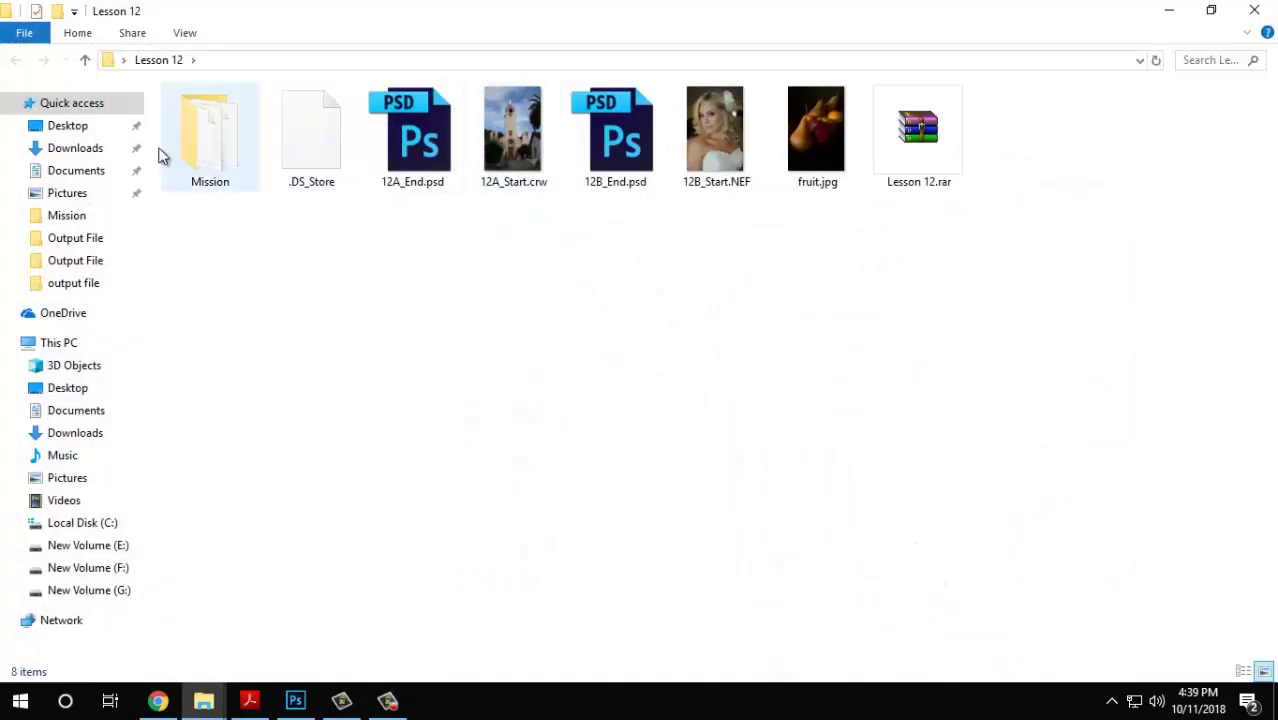
pyautogui.doubleClick(214, 142)
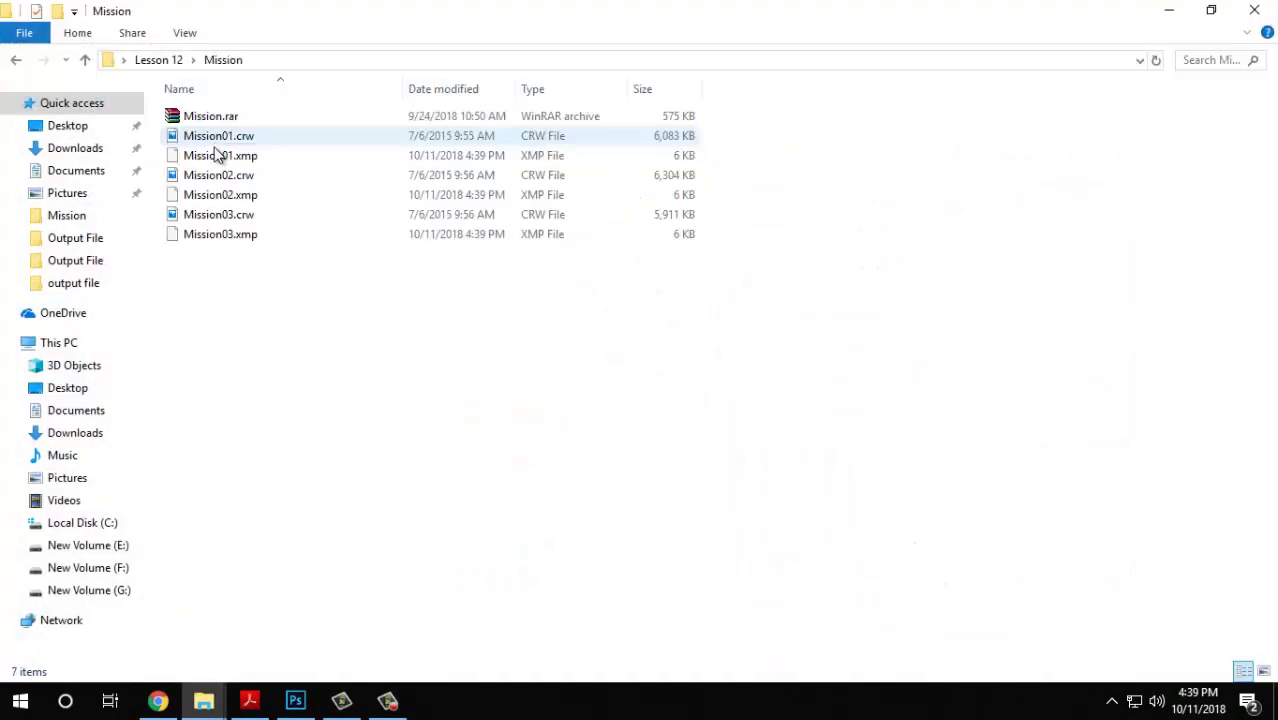
# Examine the XMP files beside the Mission raw photos, and select Mission01.xmp together with Mission01.crw.
pyautogui.click(213, 138)
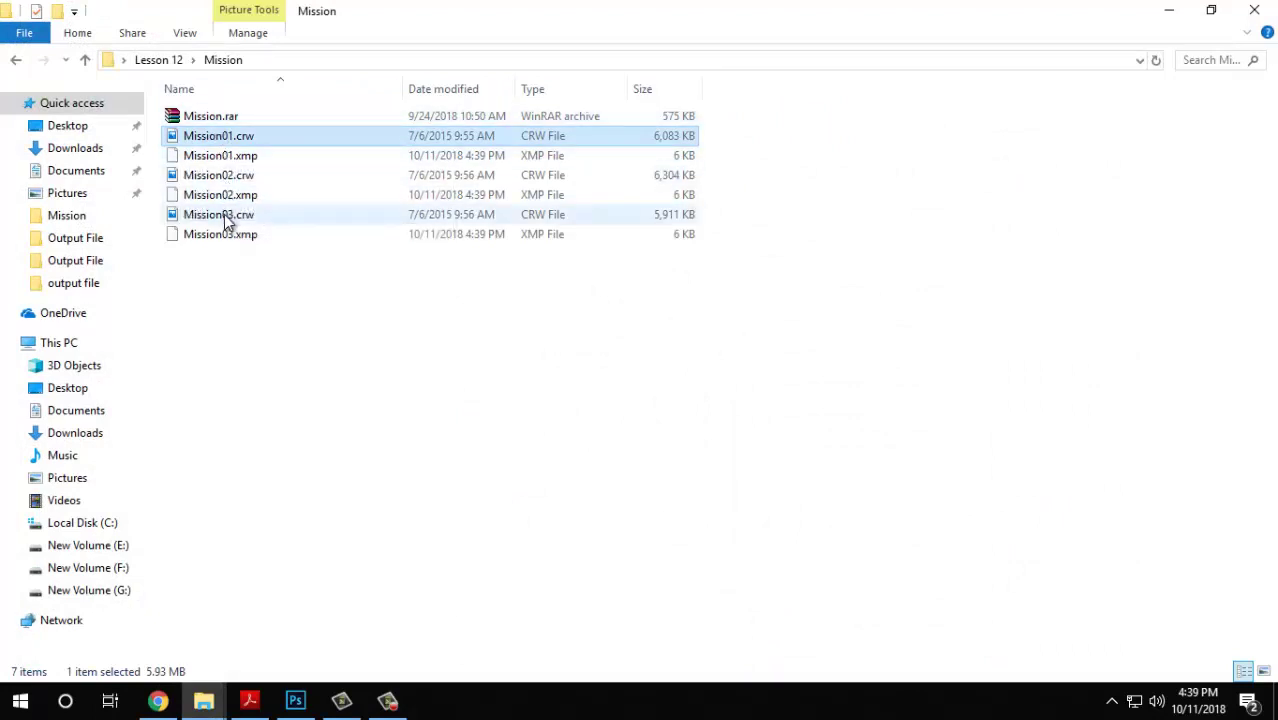
pyautogui.click(220, 157)
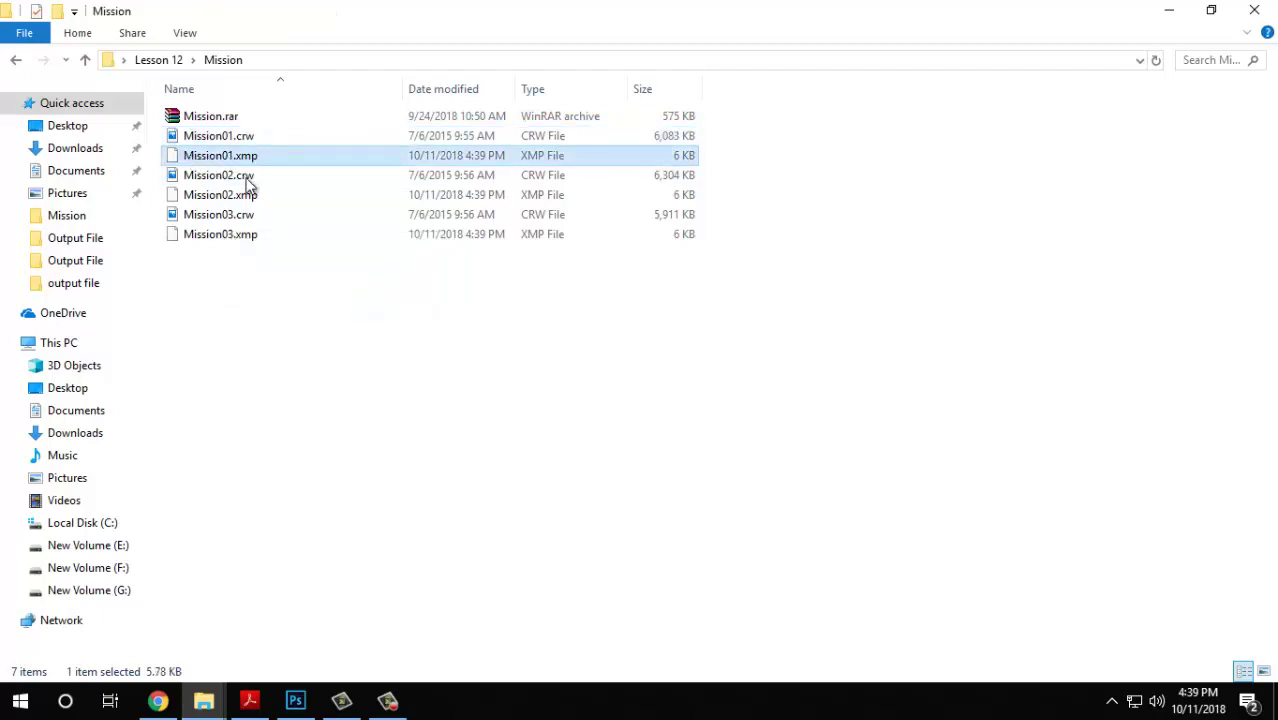
pyautogui.click(248, 196)
pyautogui.click(248, 240)
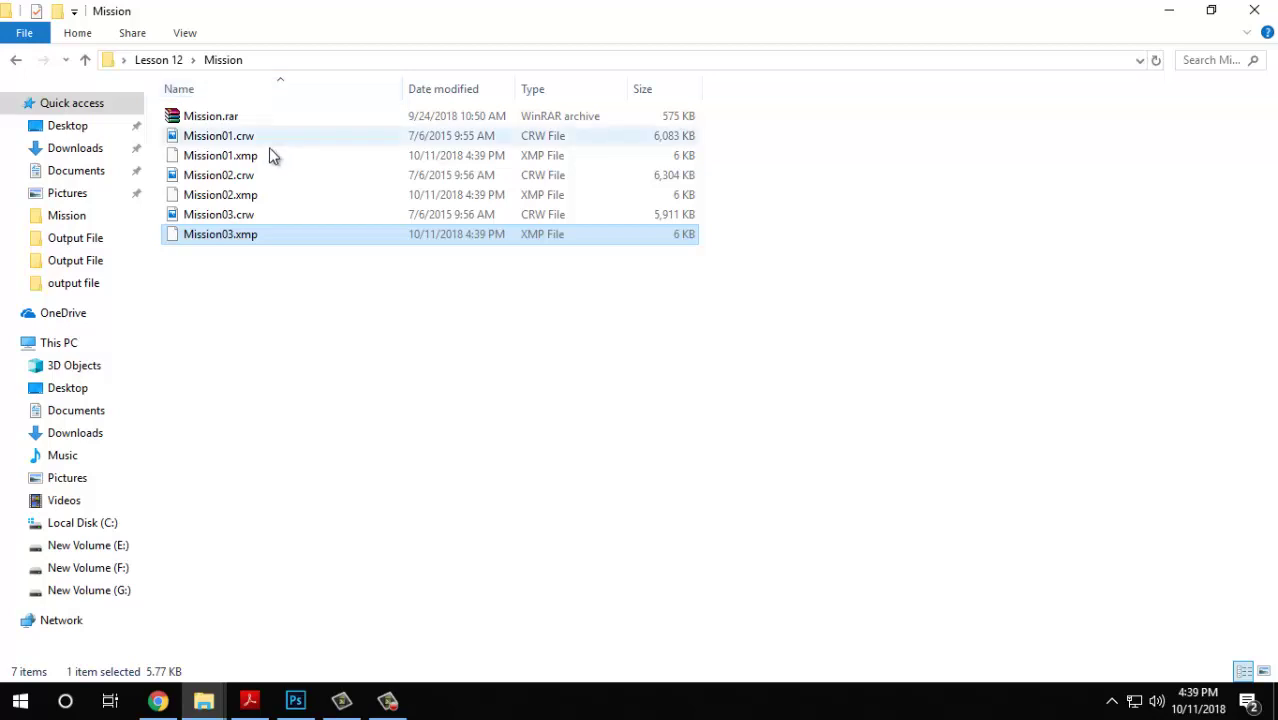
pyautogui.click(223, 160)
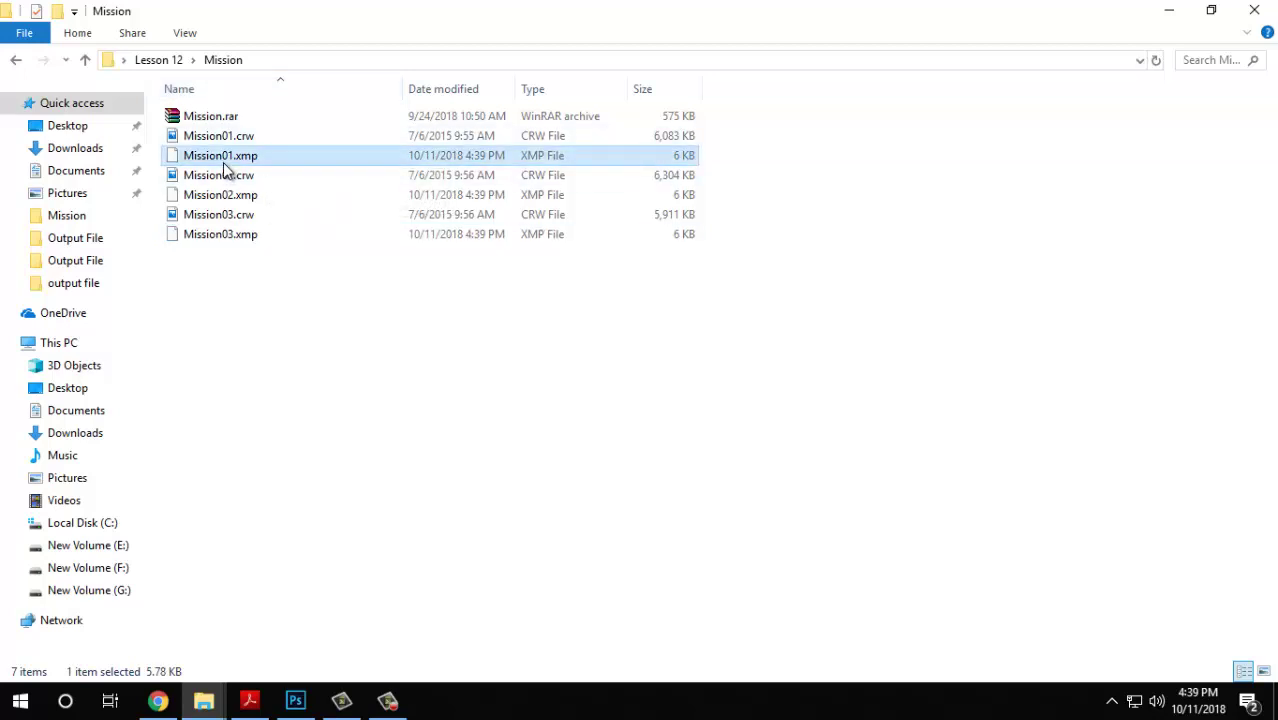
pyautogui.keyDown('ctrl'); pyautogui.click(196, 136); pyautogui.keyUp('ctrl')
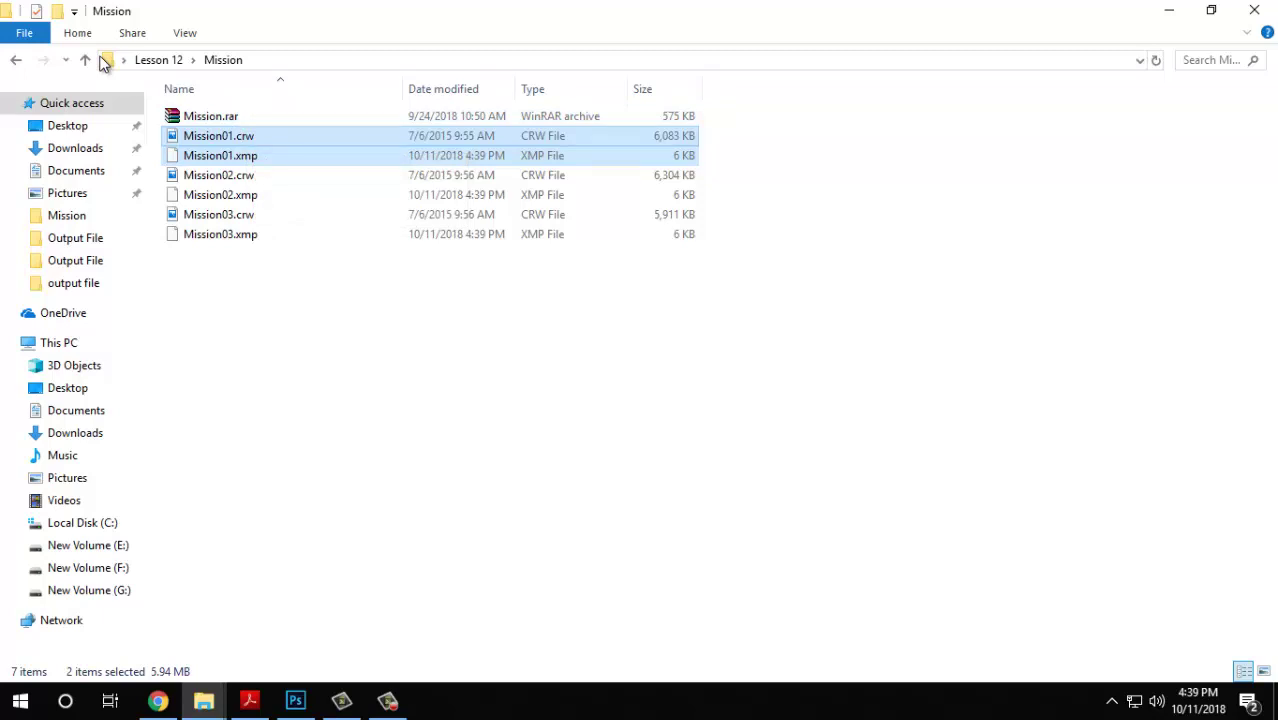
# Go back to the desktop, open the CameraRaw folder and select the exported Mission01.JPG.
pyautogui.click(295, 700)
pyautogui.click(1200, 8)
pyautogui.click(1168, 10)
pyautogui.doubleClick(386, 128)
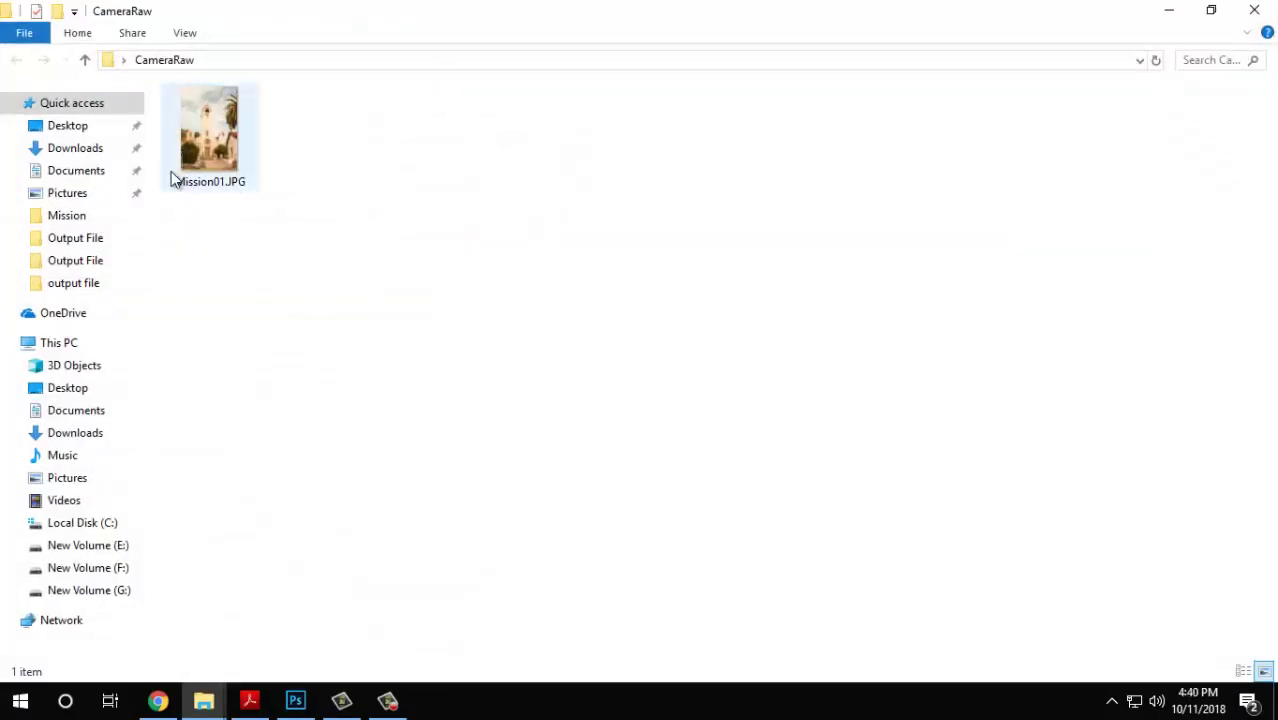
pyautogui.click(205, 167)
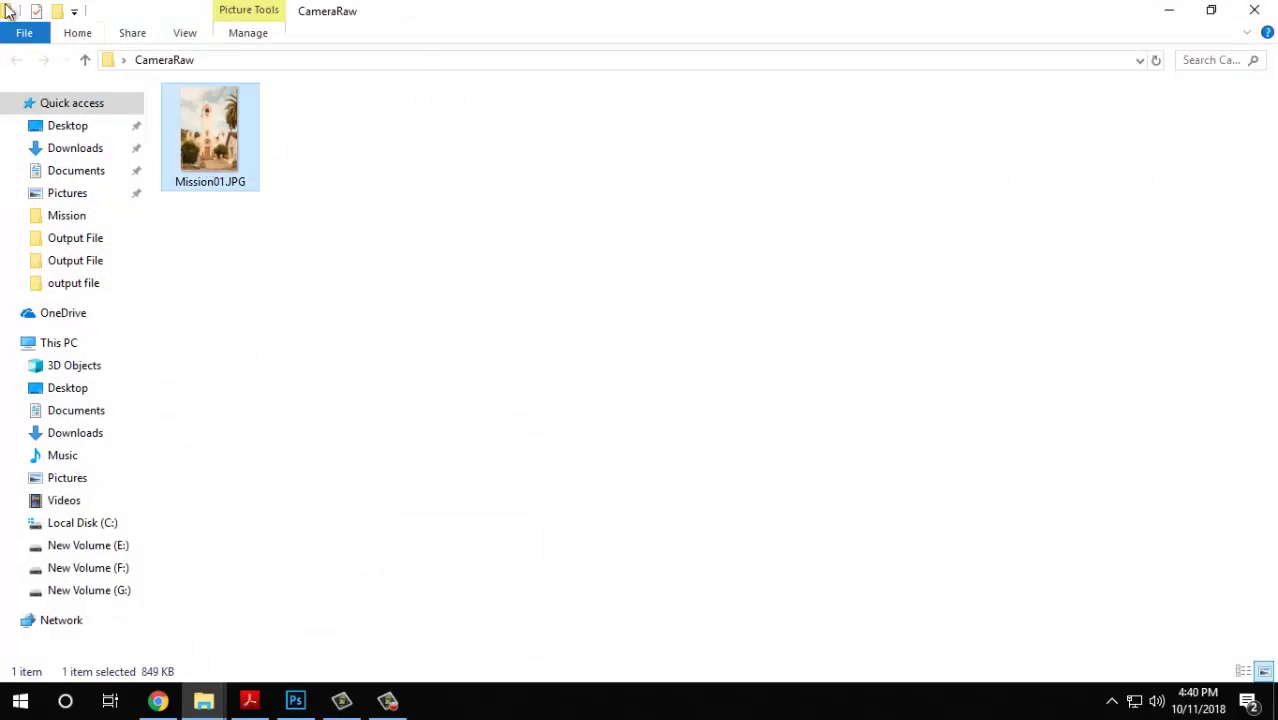
# Return to the Mission folder and inspect Mission01.xmp and the original Mission01.crw.
pyautogui.click(203, 700)
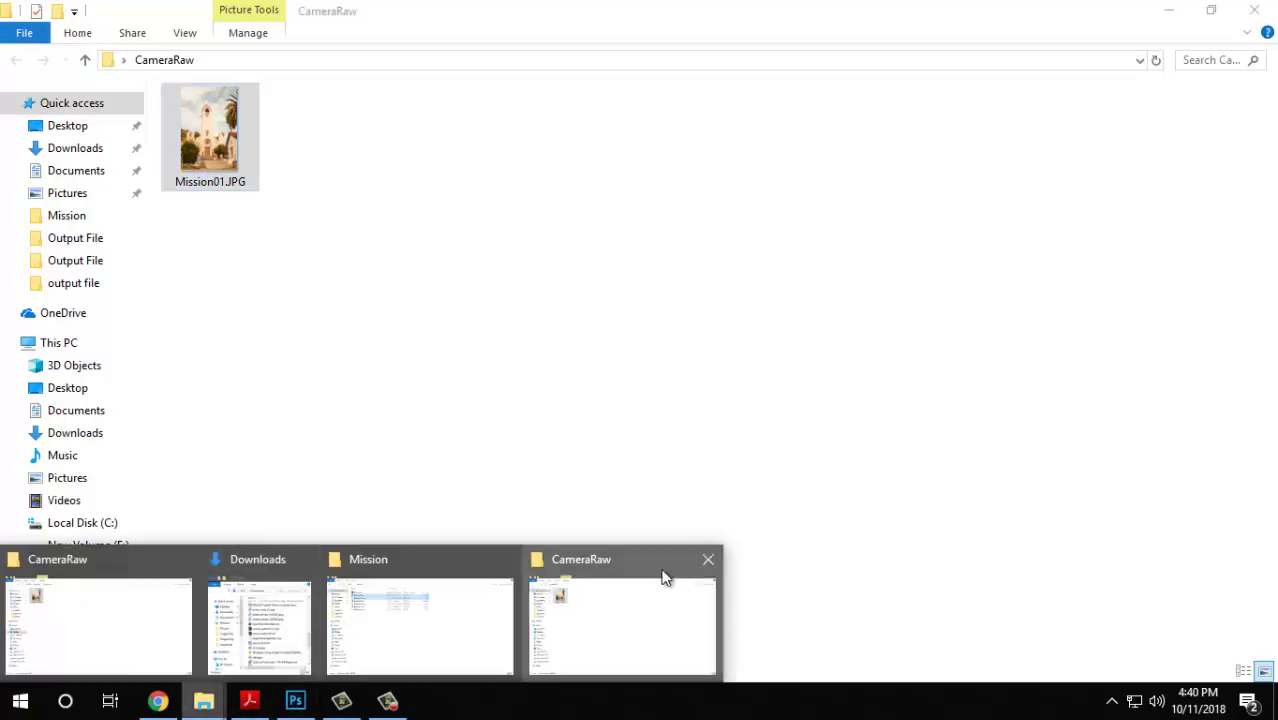
pyautogui.click(442, 617)
pyautogui.click(226, 162)
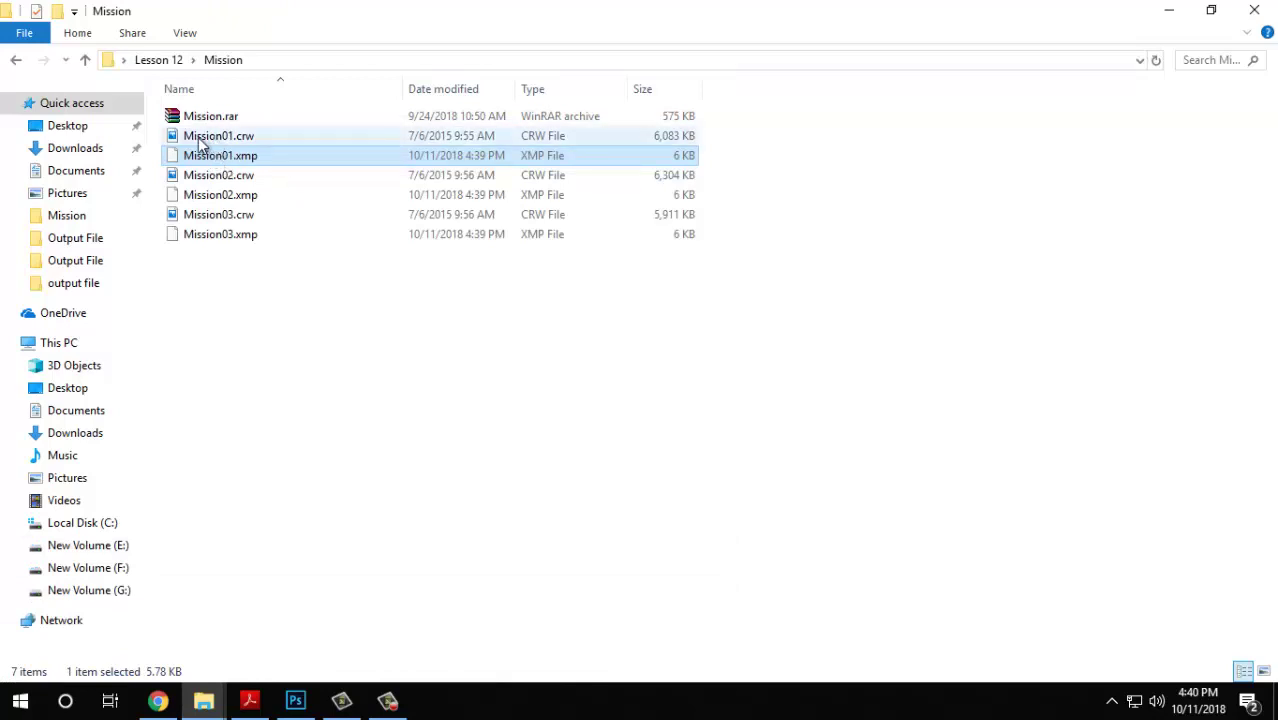
pyautogui.click(220, 136)
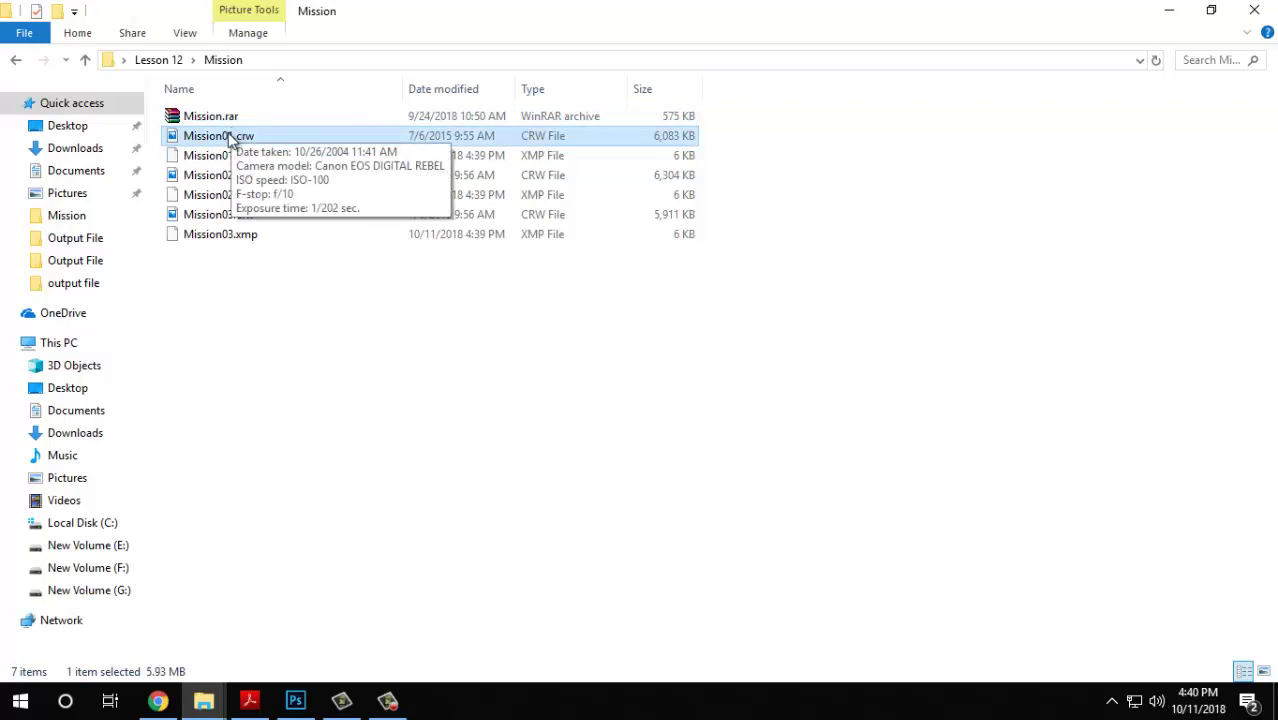
# Look through the open windows, return to the Mission folder and select Mission01.xmp together with Mission01.crw.
pyautogui.click(262, 703)
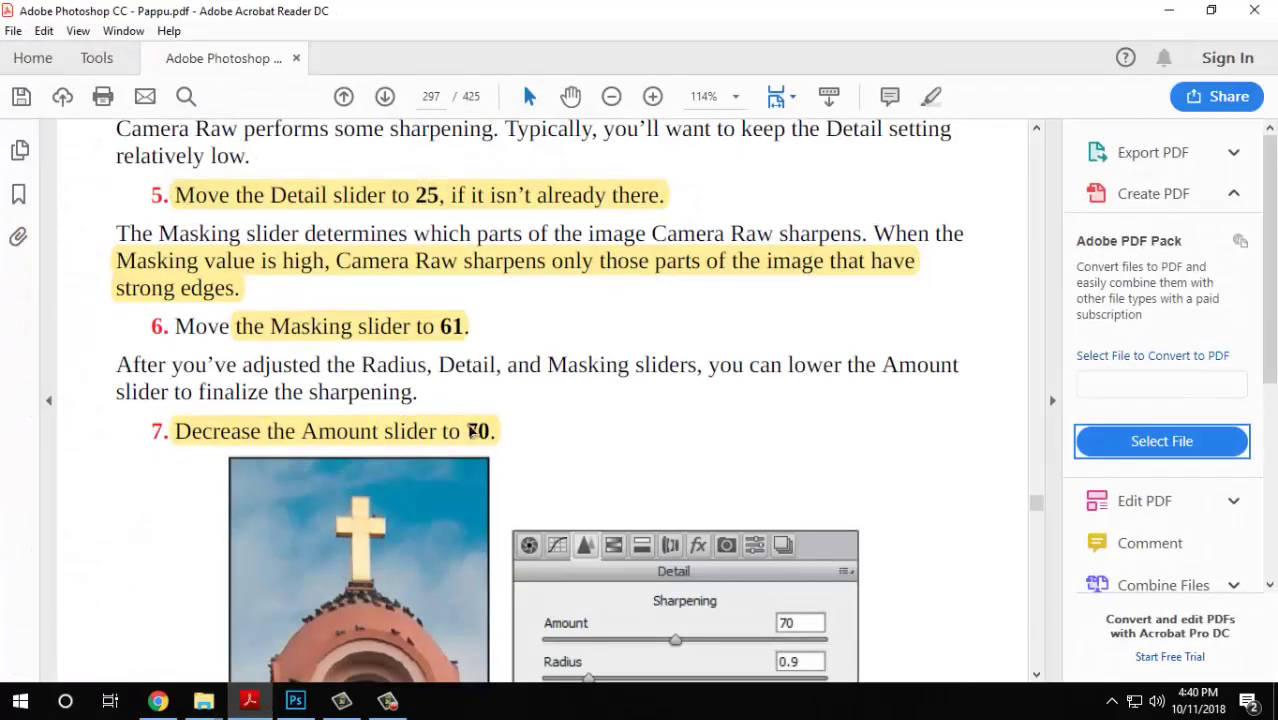
pyautogui.click(1168, 10)
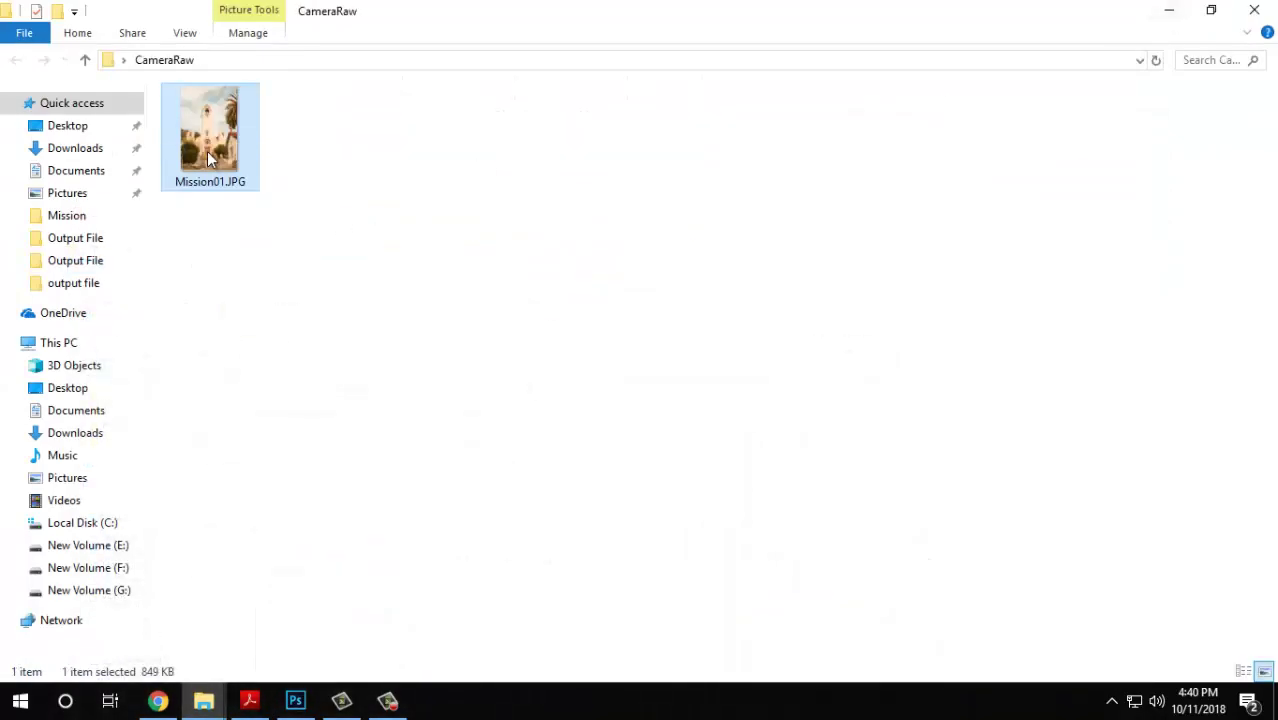
pyautogui.click(295, 700)
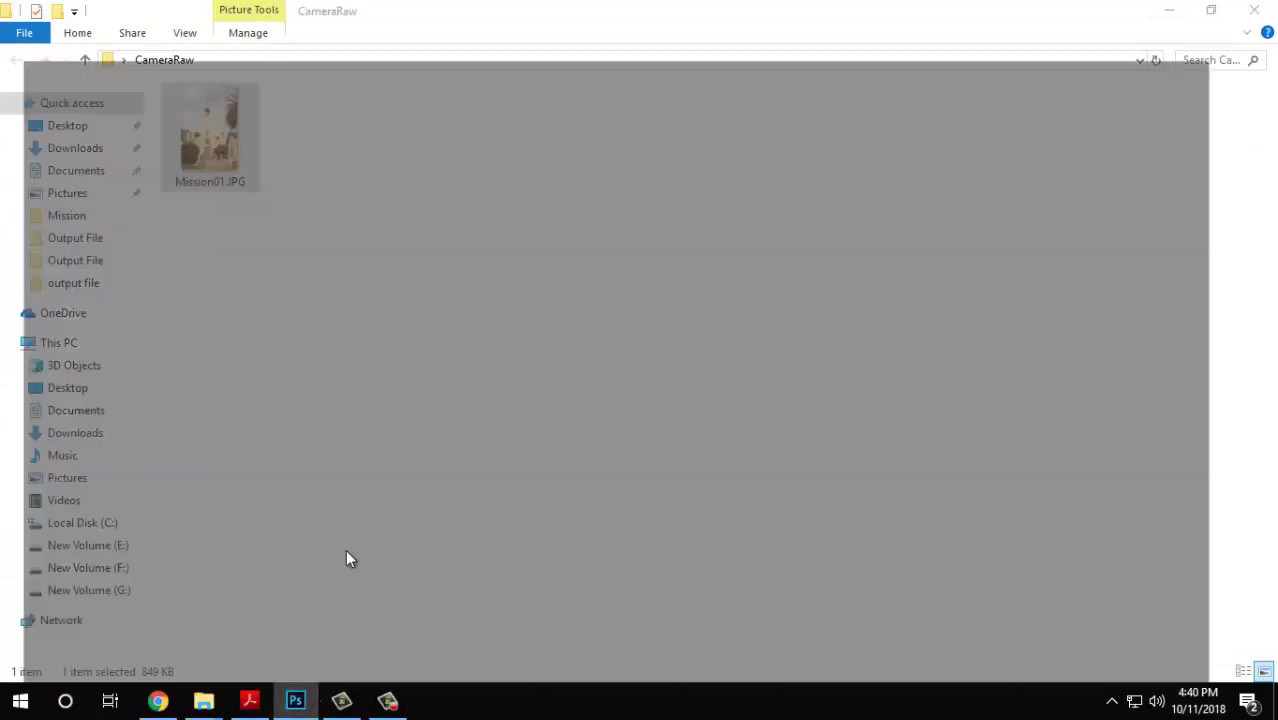
pyautogui.moveTo(203, 700)
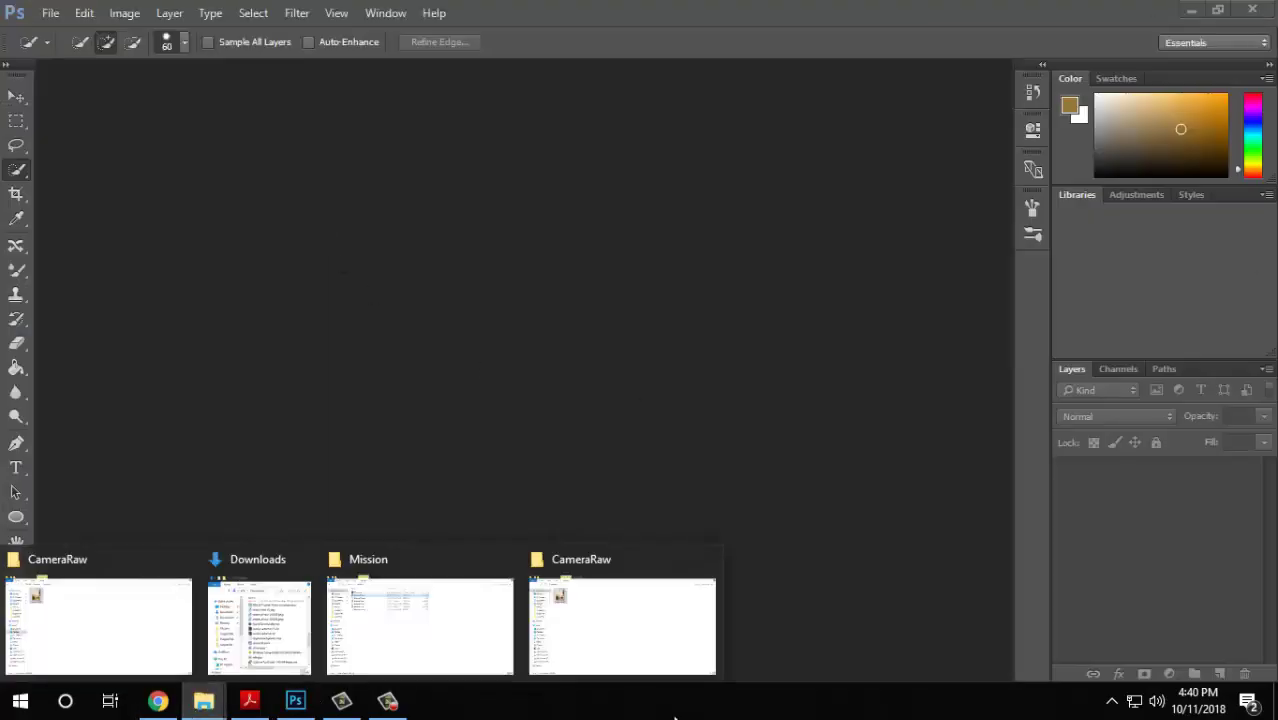
pyautogui.click(100, 615)
pyautogui.click(114, 632)
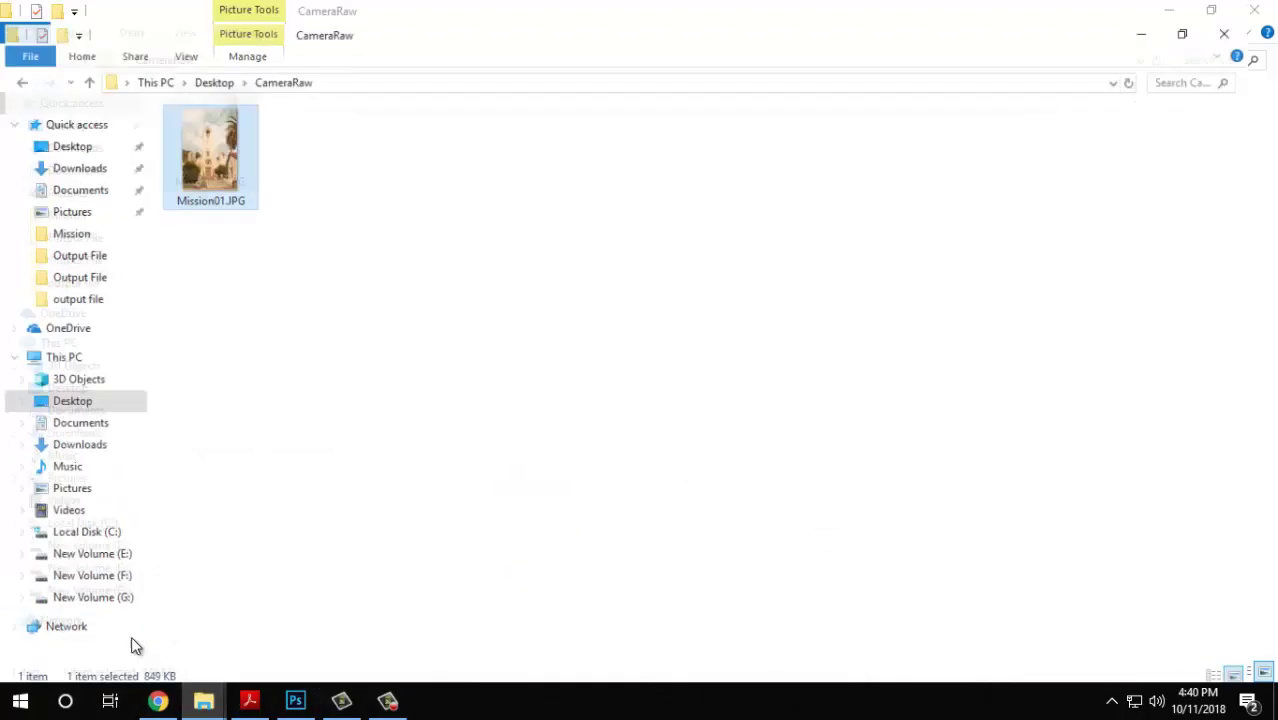
pyautogui.click(388, 622)
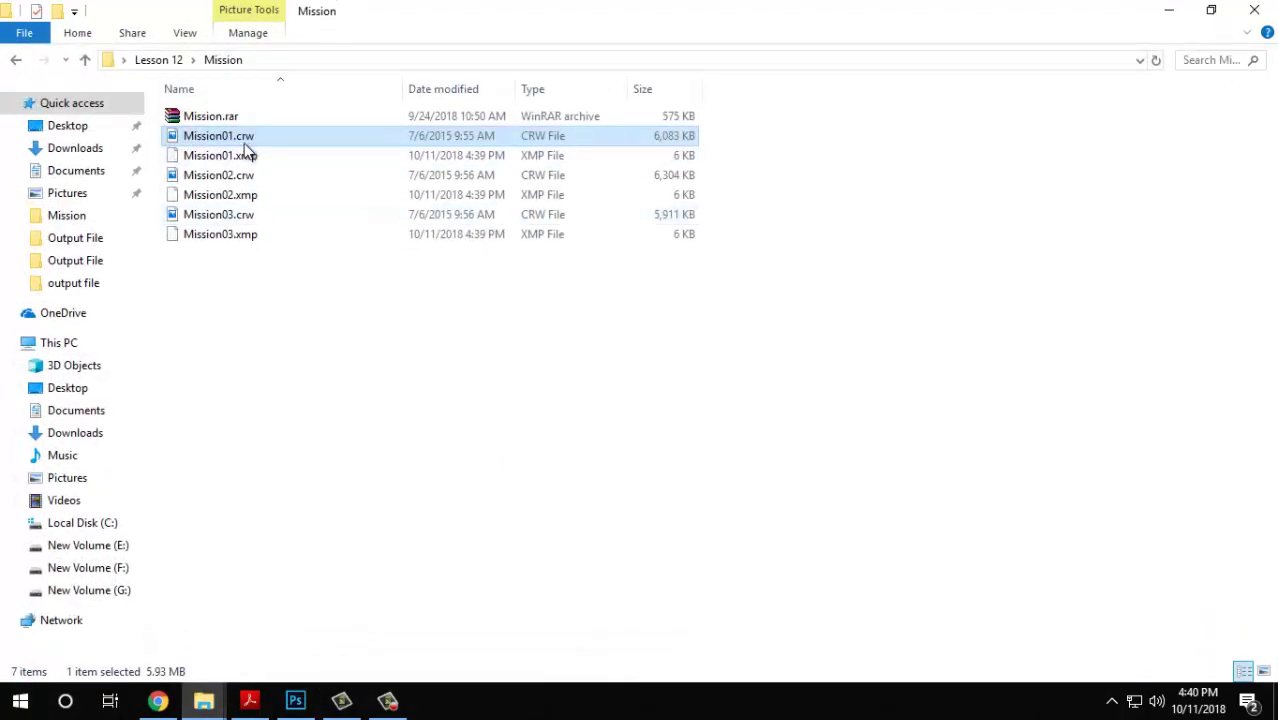
pyautogui.keyDown('ctrl'); pyautogui.click(245, 157); pyautogui.keyUp('ctrl')
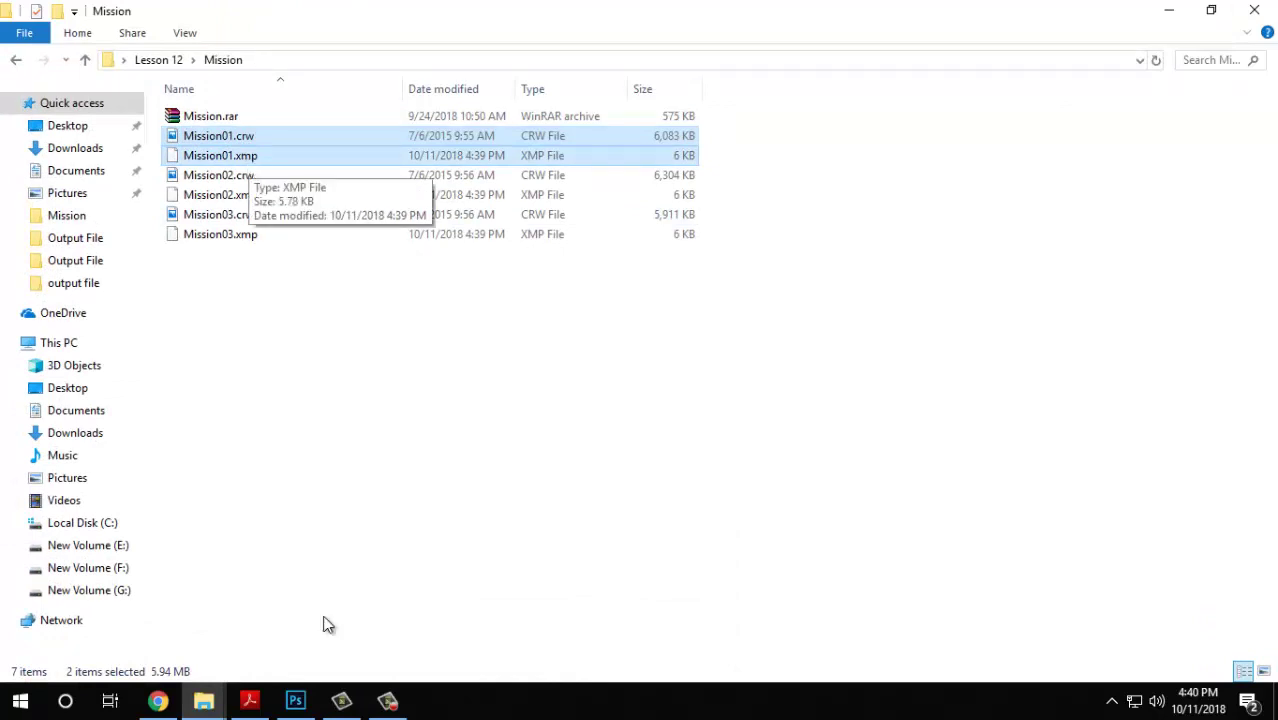
# Switch to the PDF lesson in Acrobat Reader and read the passage on sidecar XMP files accompanying the original image.
pyautogui.click(250, 700)
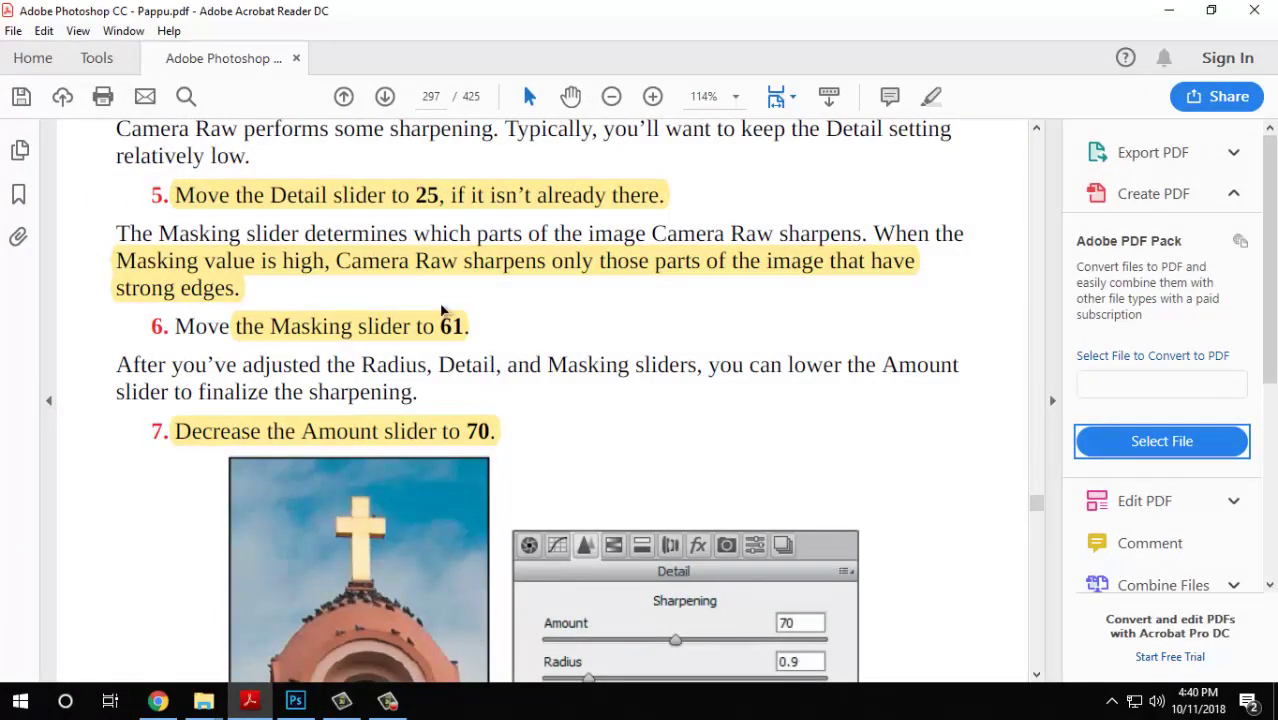
pyautogui.scroll(-12, 527, 211)
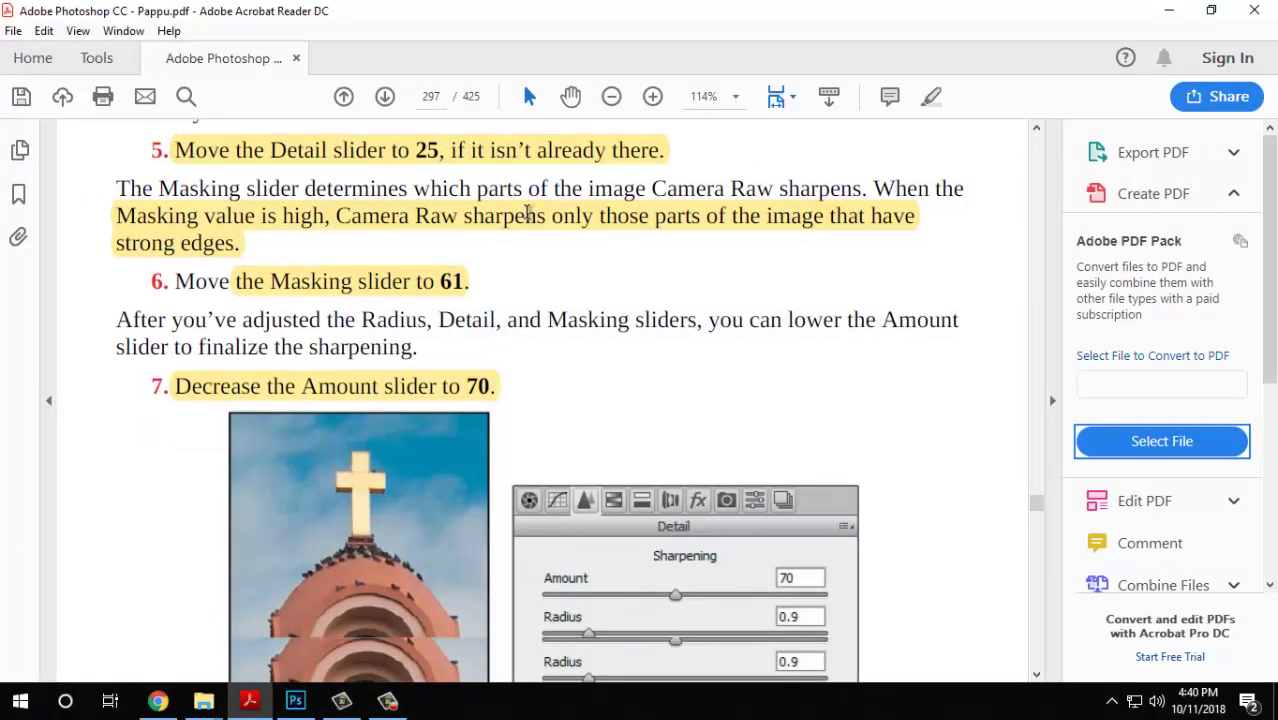
pyautogui.scroll(2, 392, 268)
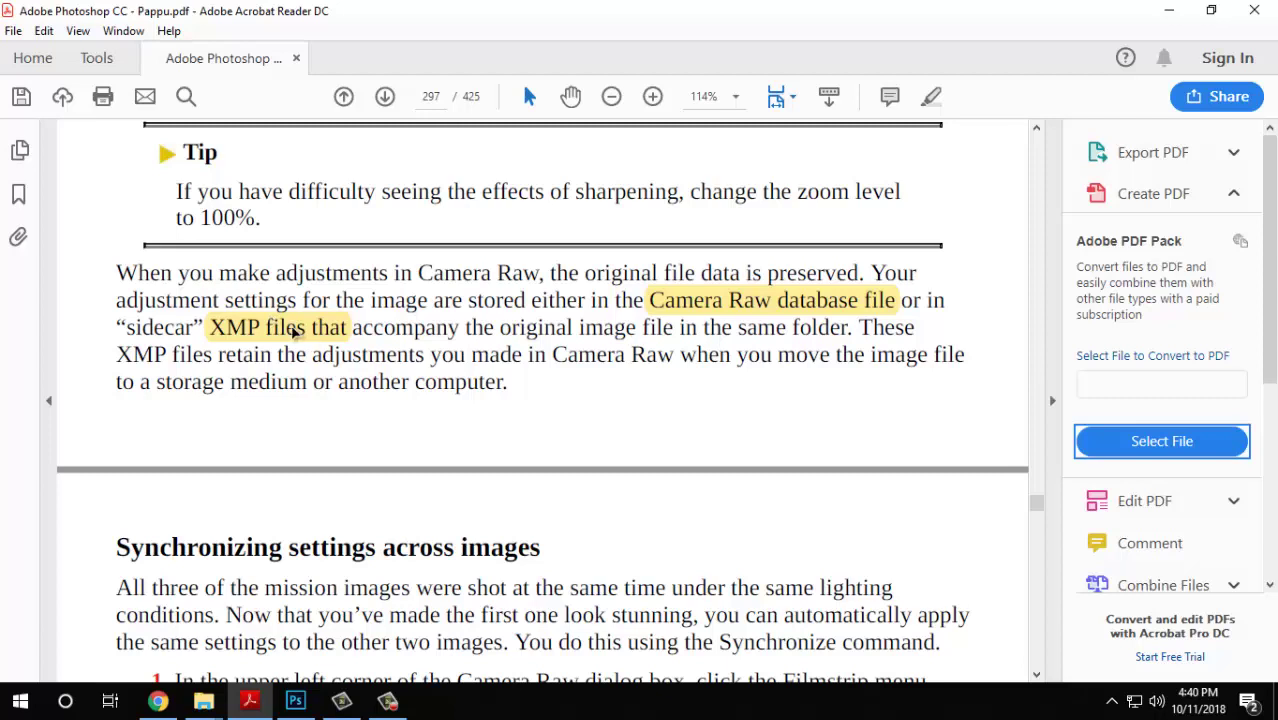
pyautogui.moveTo(499, 328); pyautogui.dragTo(630, 328)
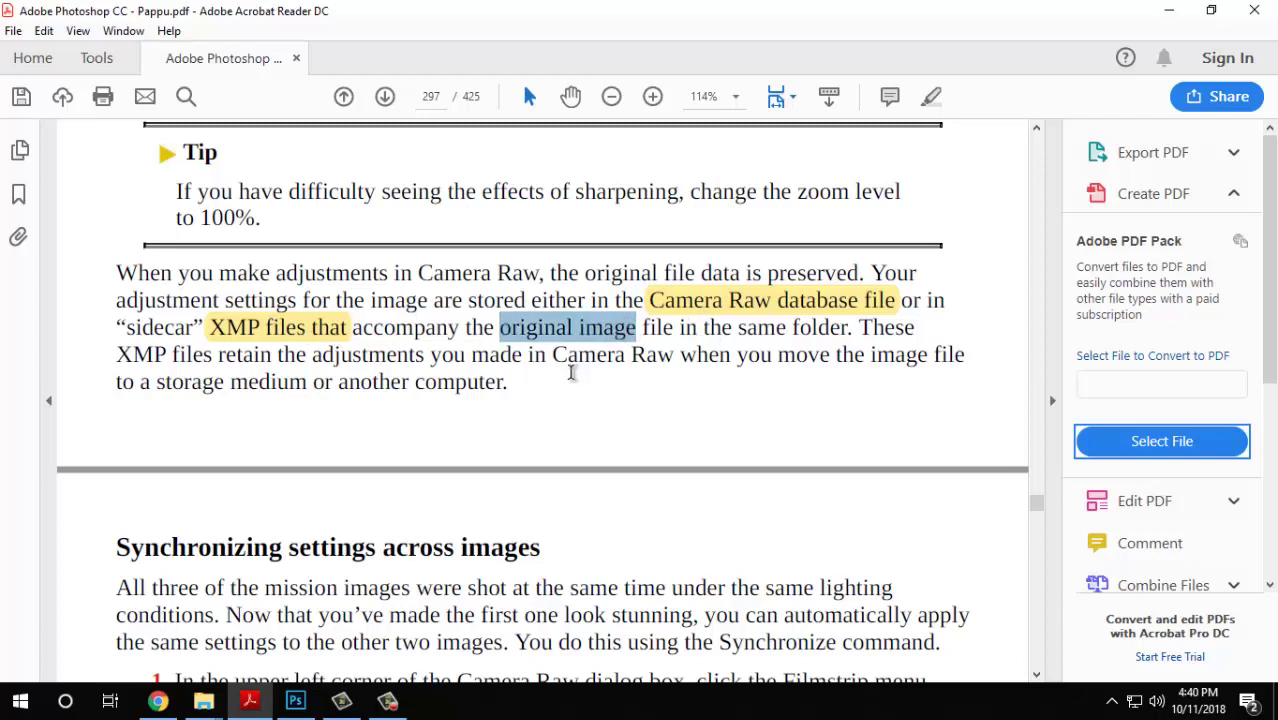
pyautogui.click(533, 369)
pyautogui.scroll(-3, 442, 371)
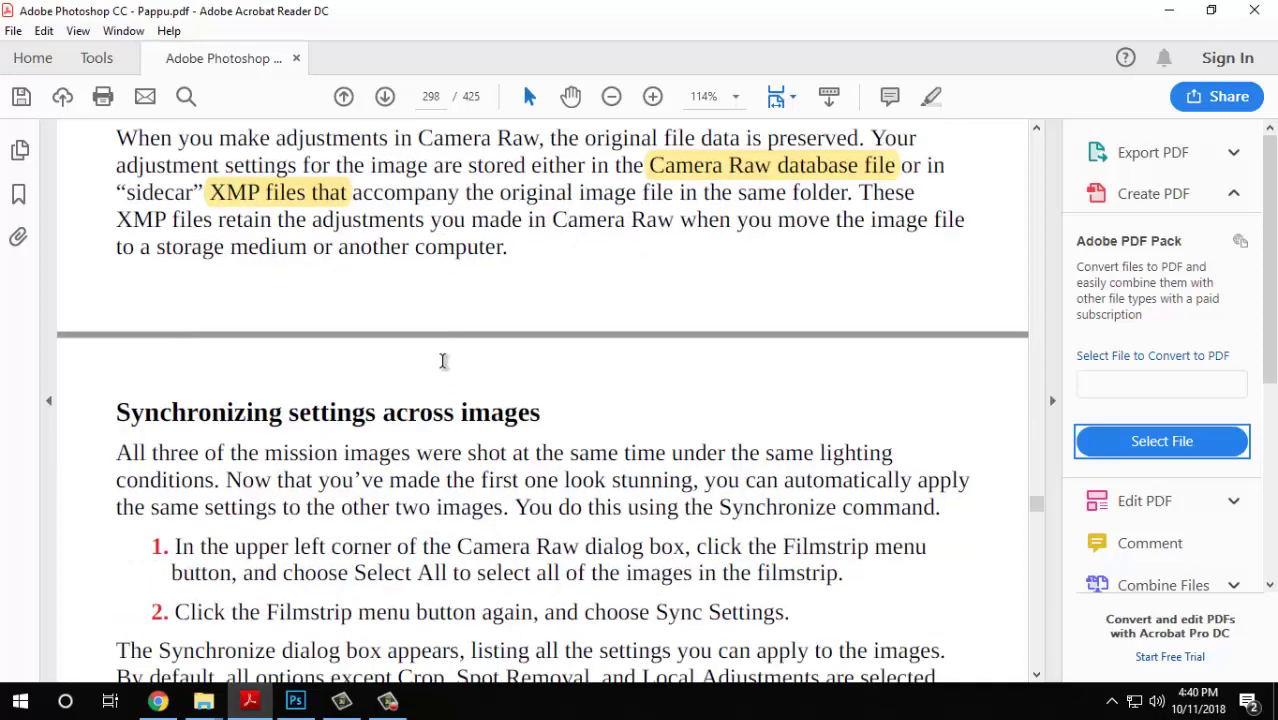
pyautogui.scroll(-2, 443, 361)
pyautogui.scroll(3, 613, 234)
# Switch to Photoshop and, from its Open dialog, delete Mission01.xmp, Mission03.xmp and Mission02.xmp in the Mission folder.
pyautogui.press('super+4')
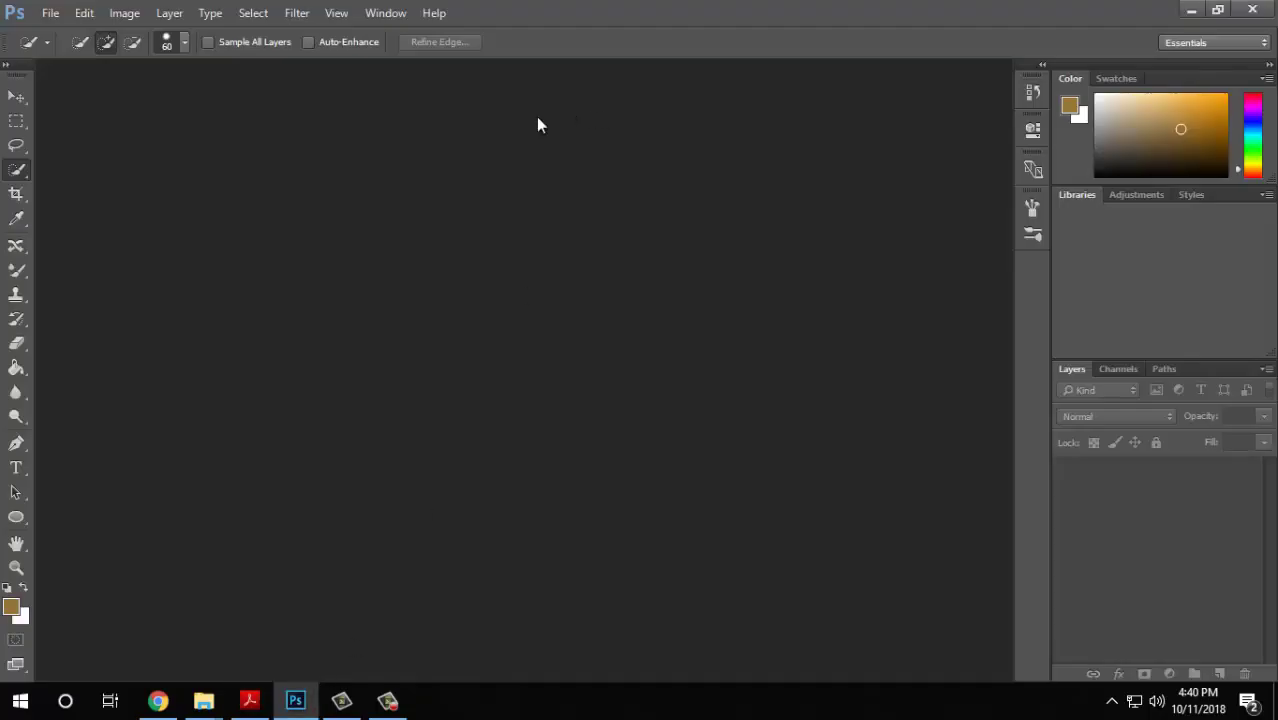
pyautogui.click(47, 12)
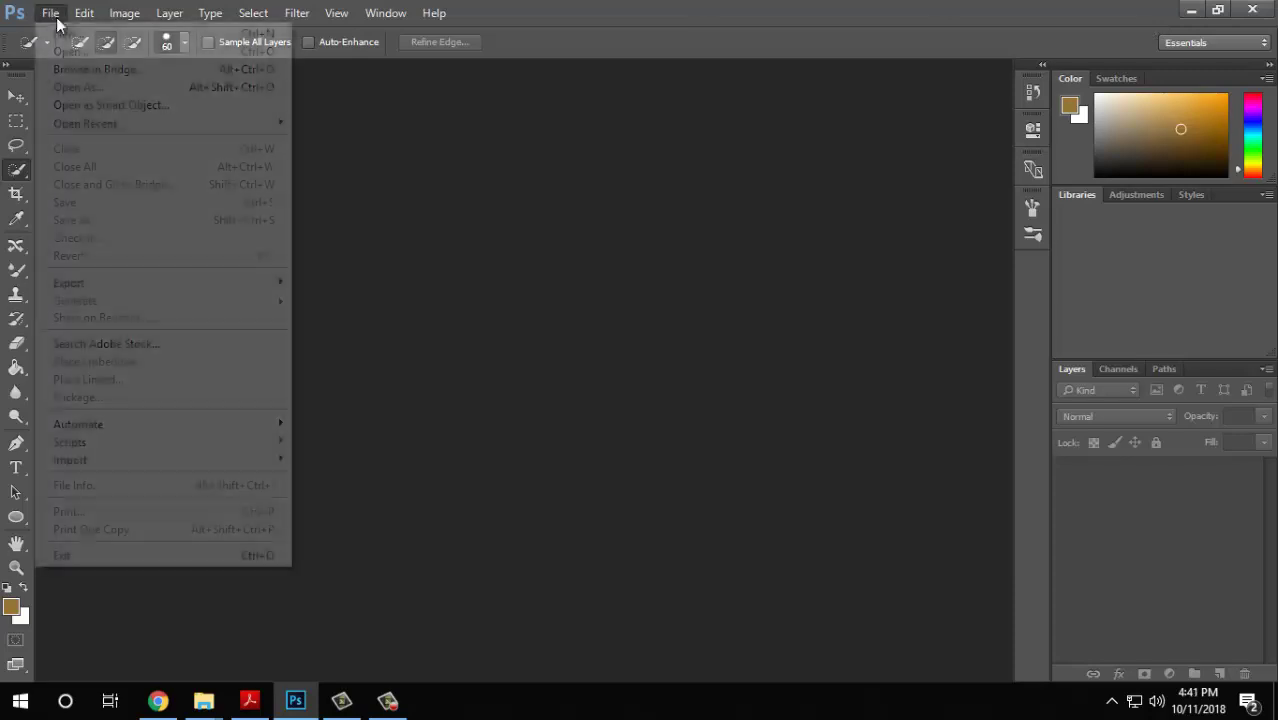
pyautogui.click(70, 51)
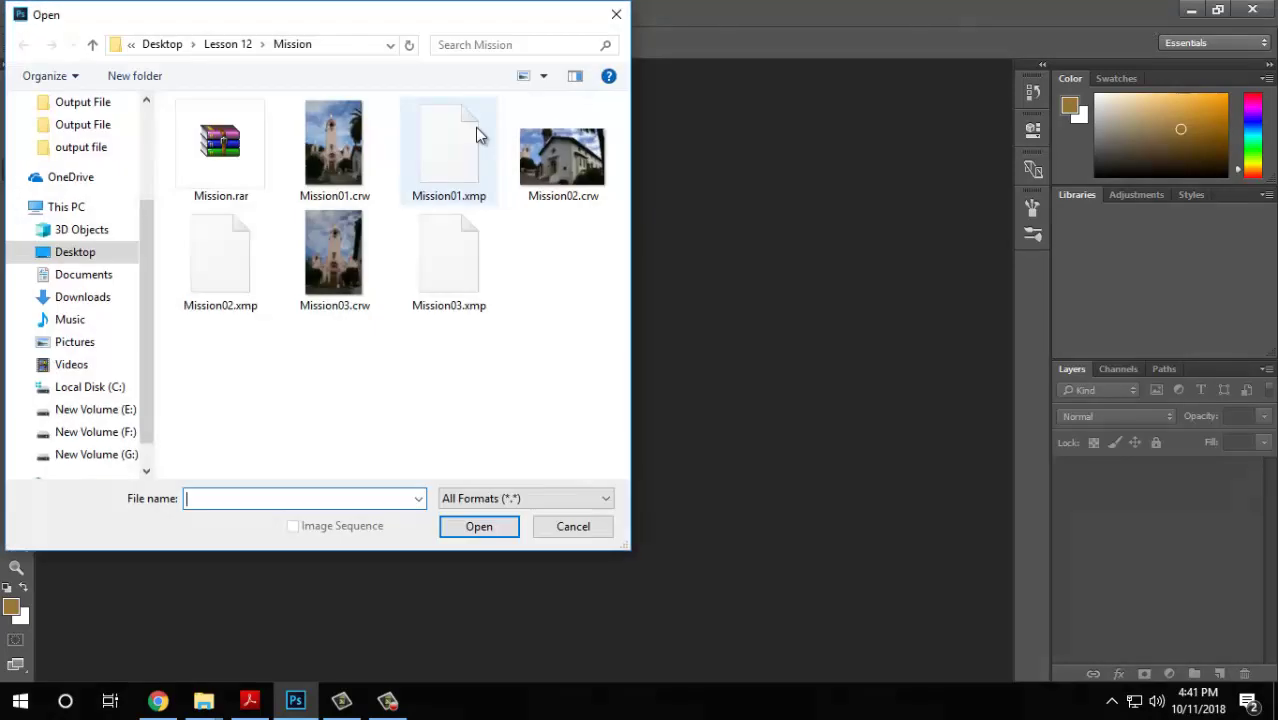
pyautogui.click(436, 161)
pyautogui.rightClick(436, 161)
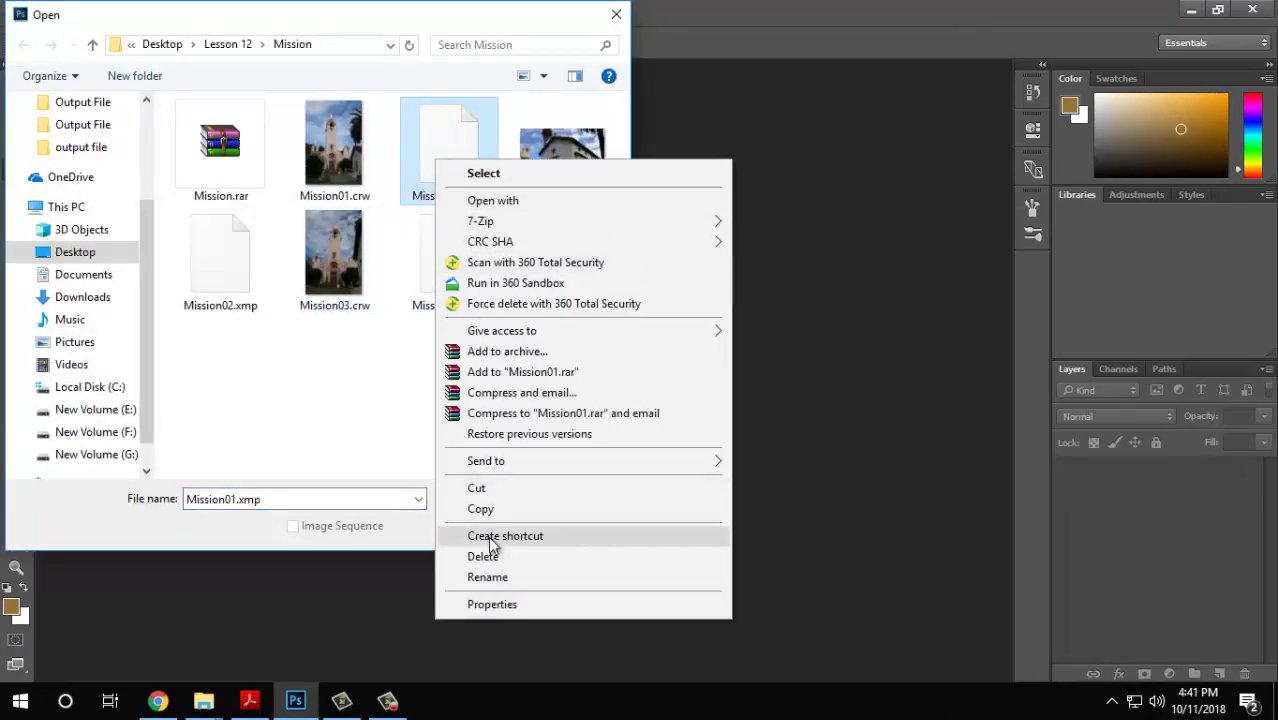
pyautogui.click(489, 560)
pyautogui.click(330, 262)
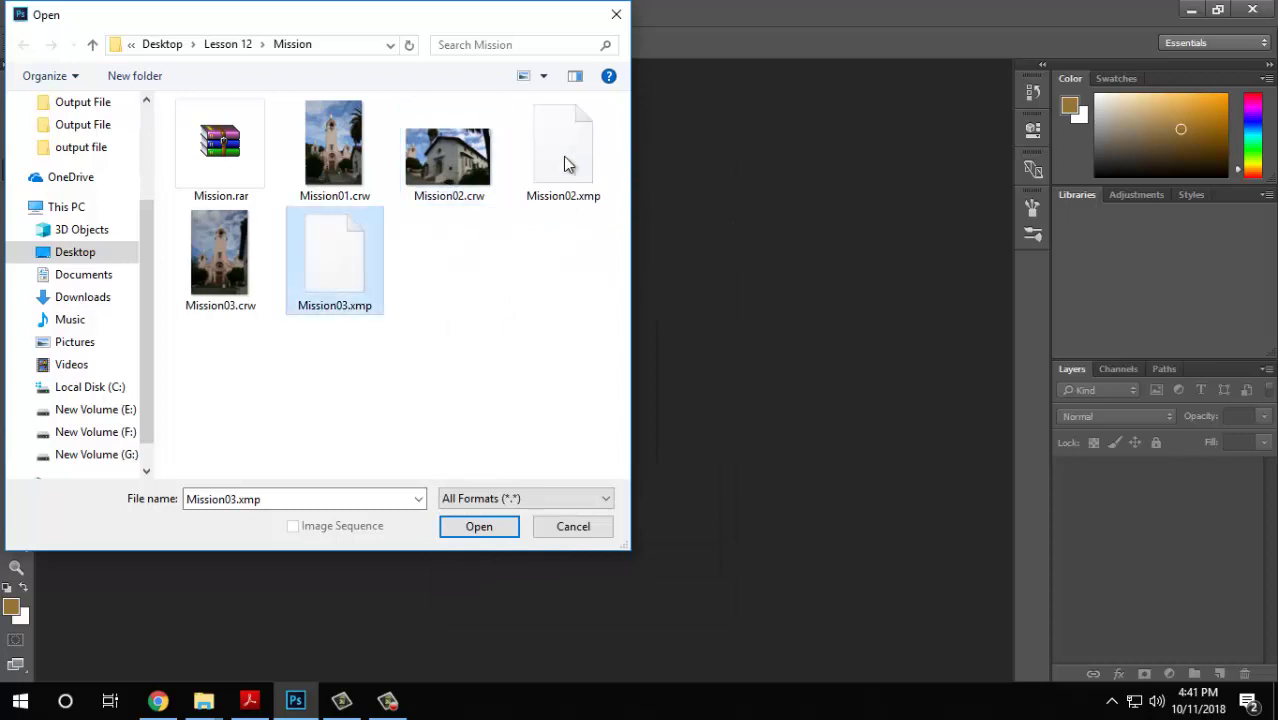
pyautogui.press('Delete')
pyautogui.click(562, 175)
pyautogui.press('Delete')
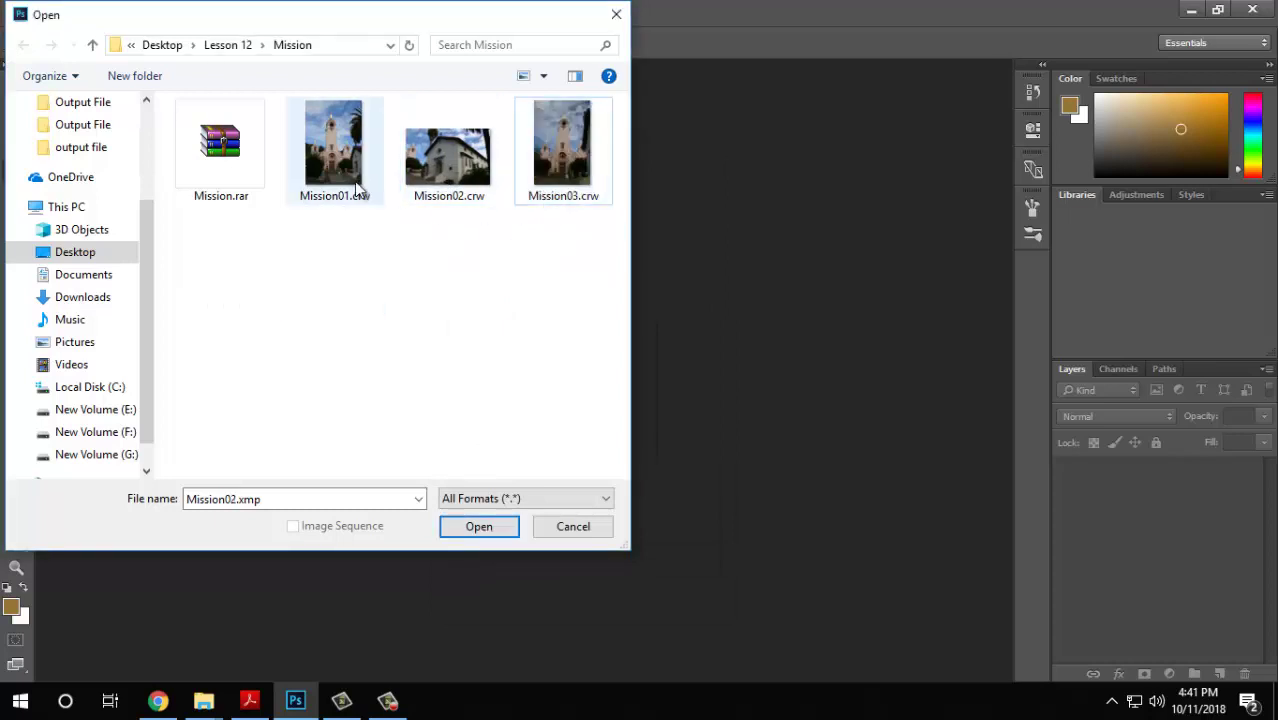
# Open Mission01.crw in Camera Raw, raise the white balance Temperature to 50000 and save the adjustment without opening the image.
pyautogui.click(315, 125)
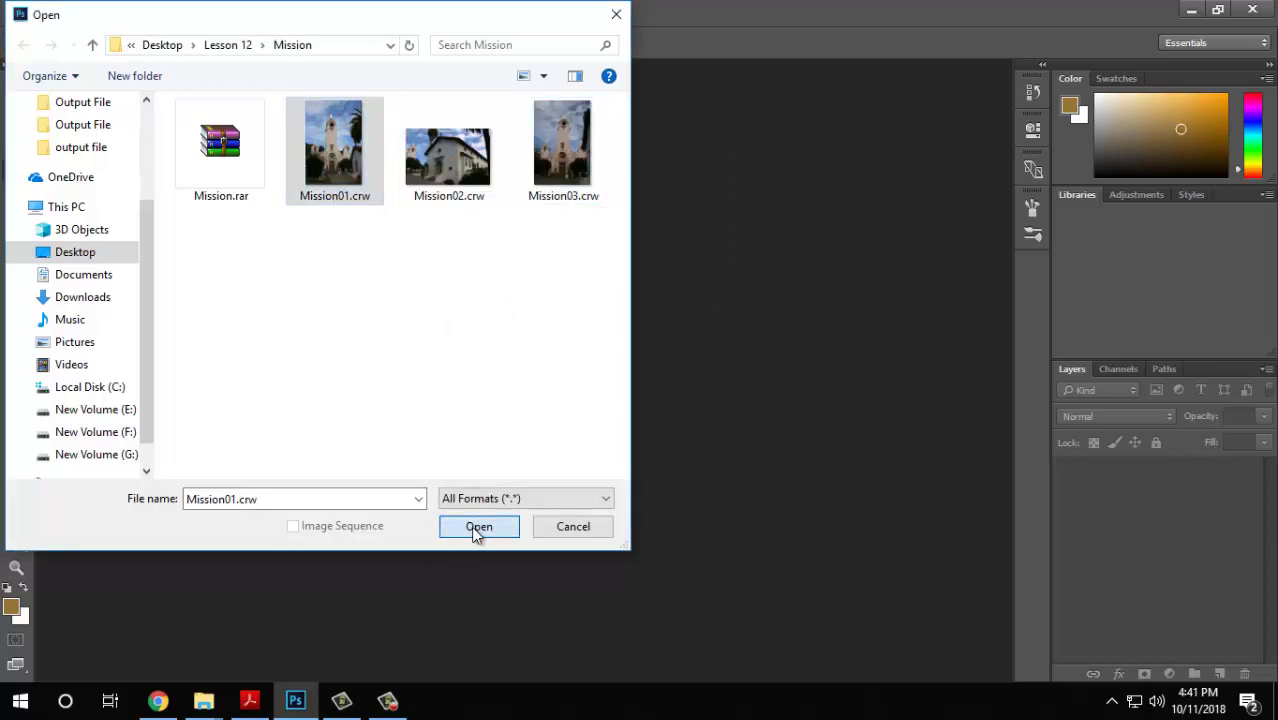
pyautogui.click(478, 527)
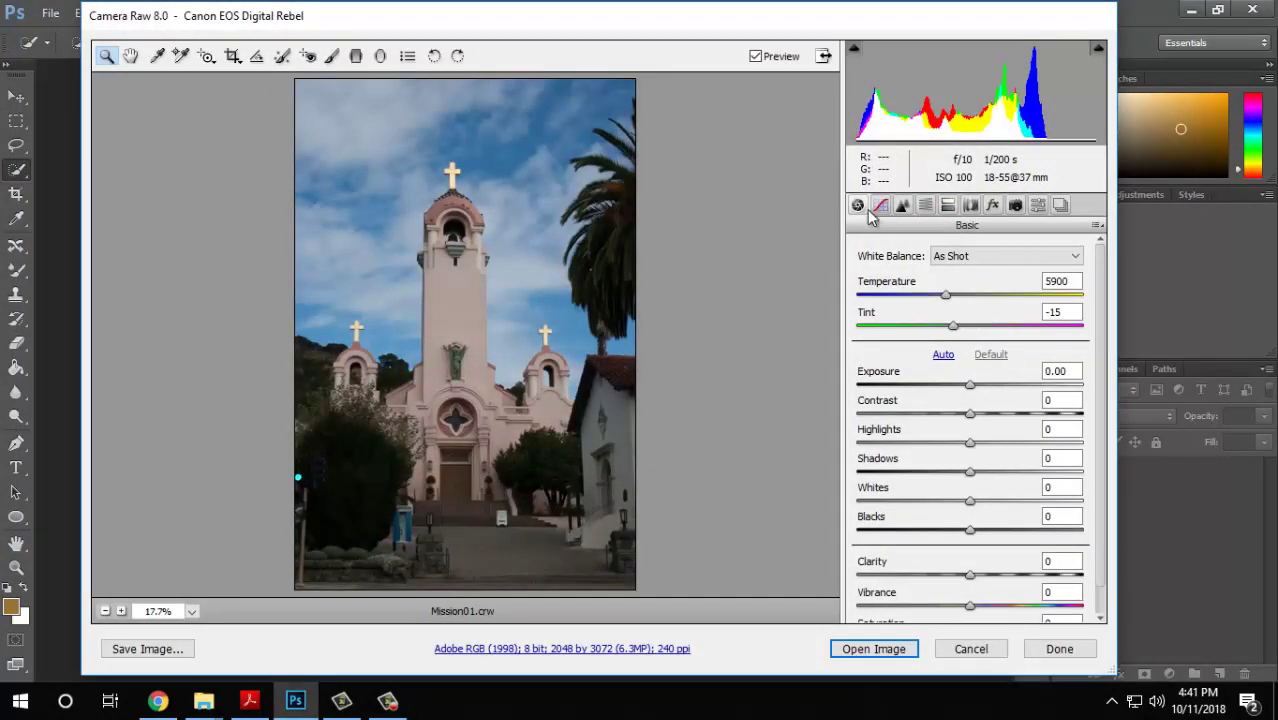
pyautogui.moveTo(958, 298); pyautogui.dragTo(1080, 296)
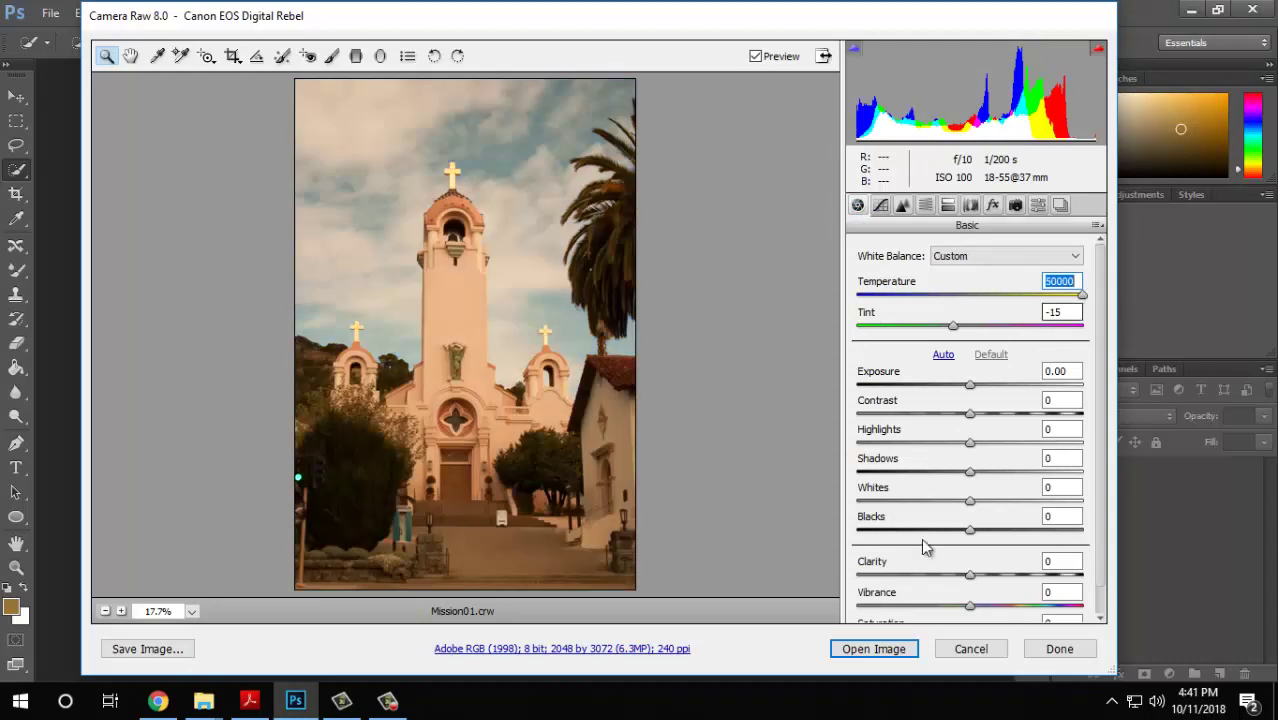
pyautogui.click(1060, 650)
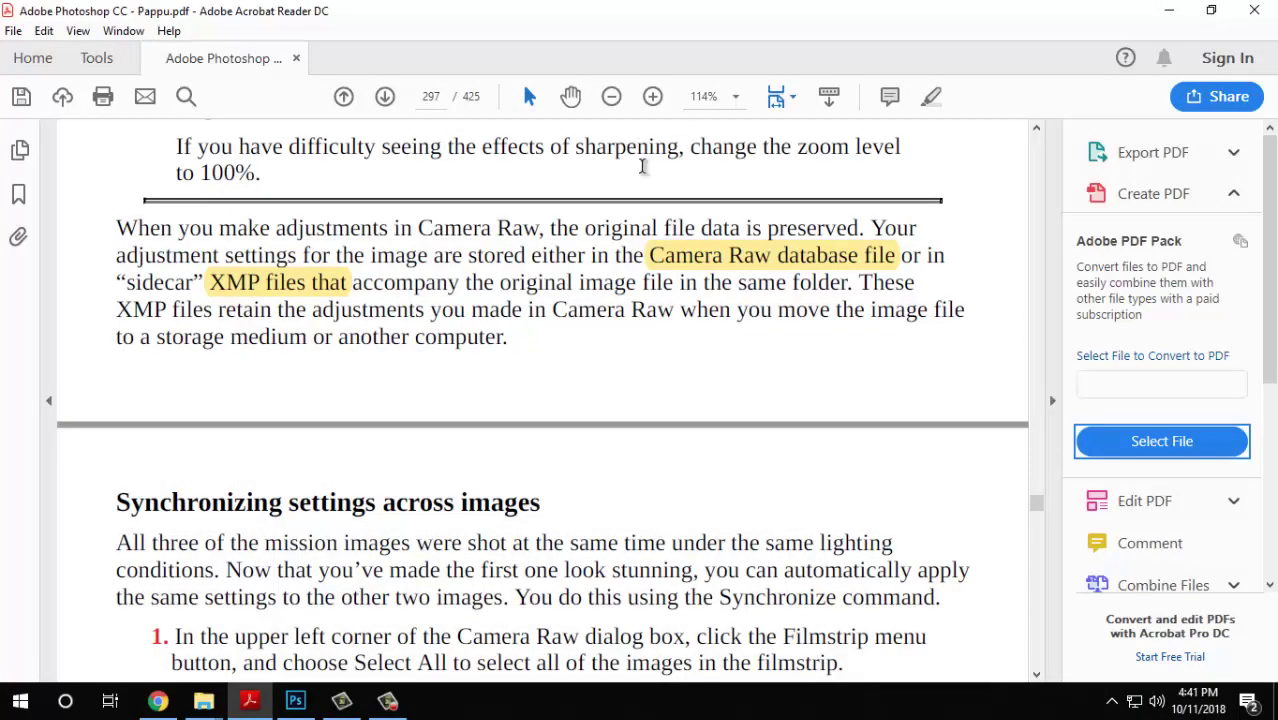
# Switch to the Mission folder in File Explorer and inspect Mission01.xmp and Mission01.crw.
pyautogui.moveTo(204, 700)
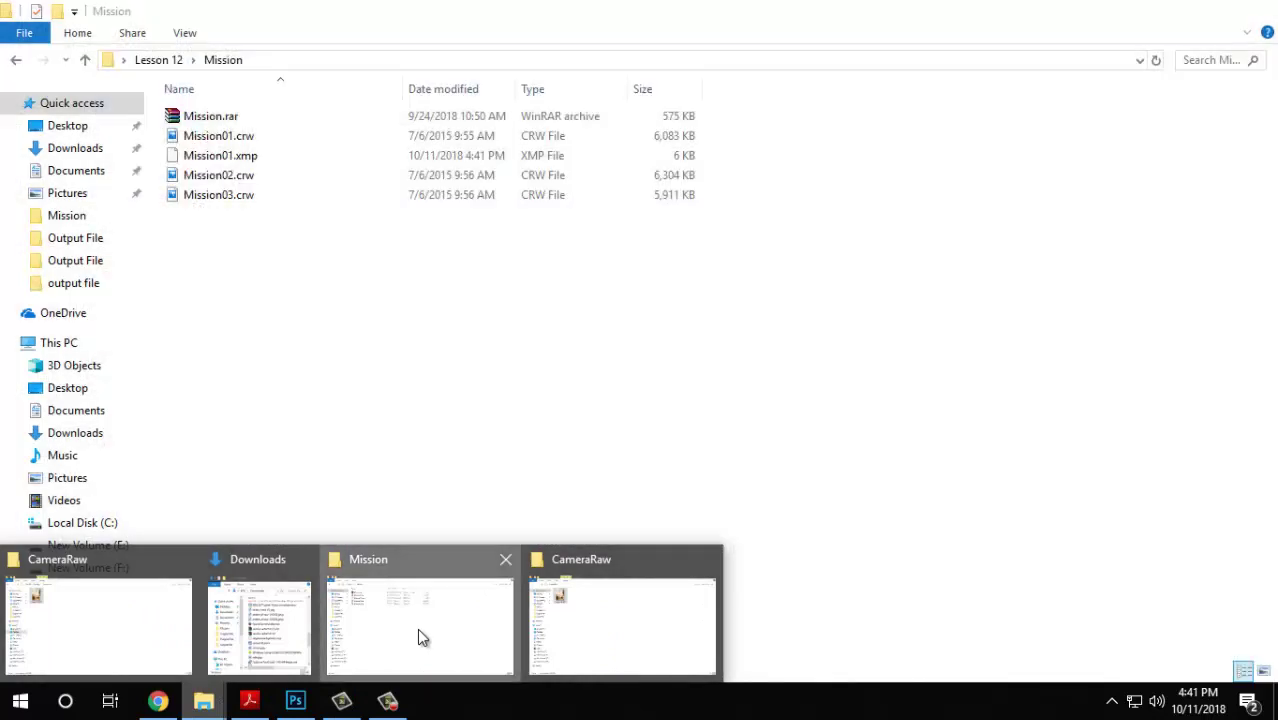
pyautogui.click(417, 628)
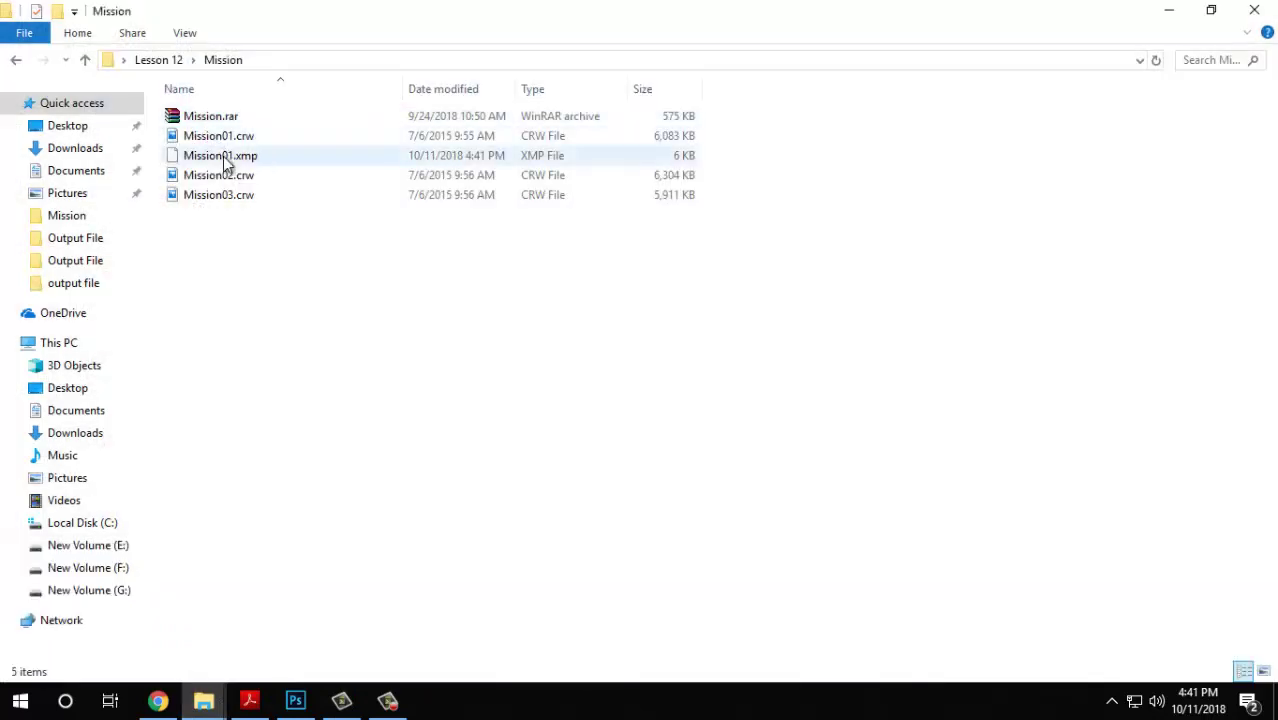
pyautogui.click(223, 158)
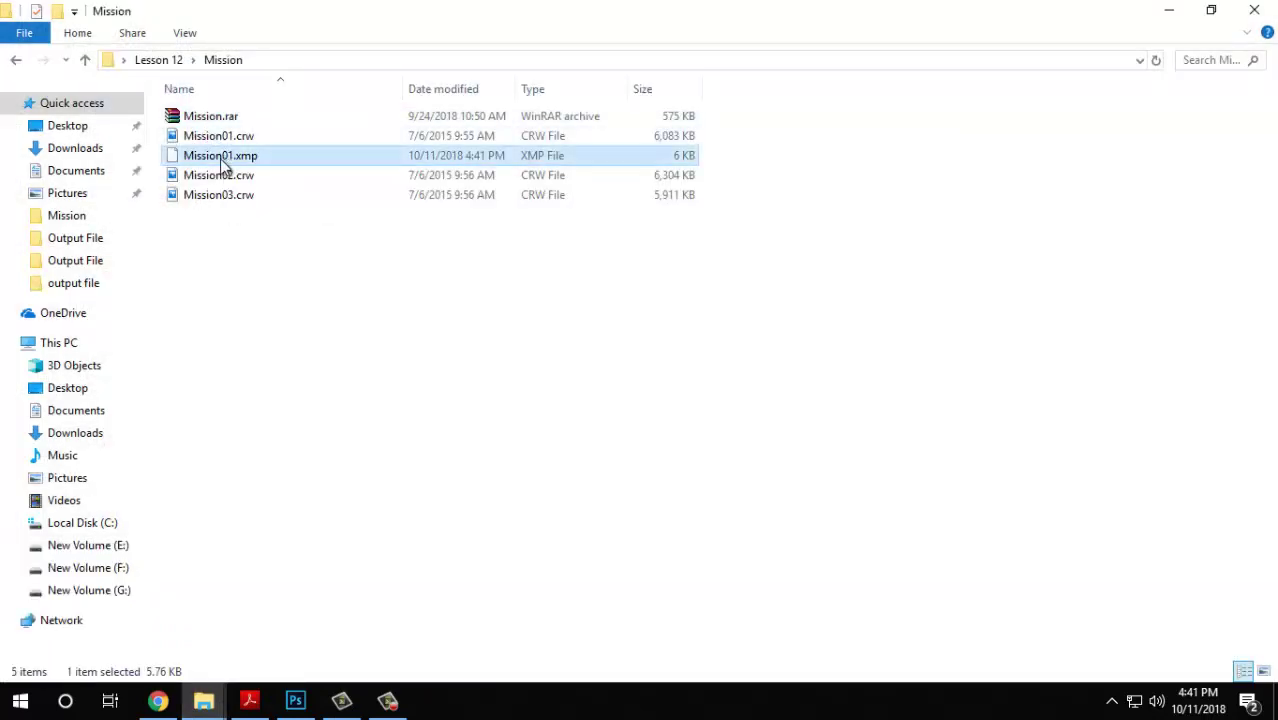
pyautogui.click(210, 140)
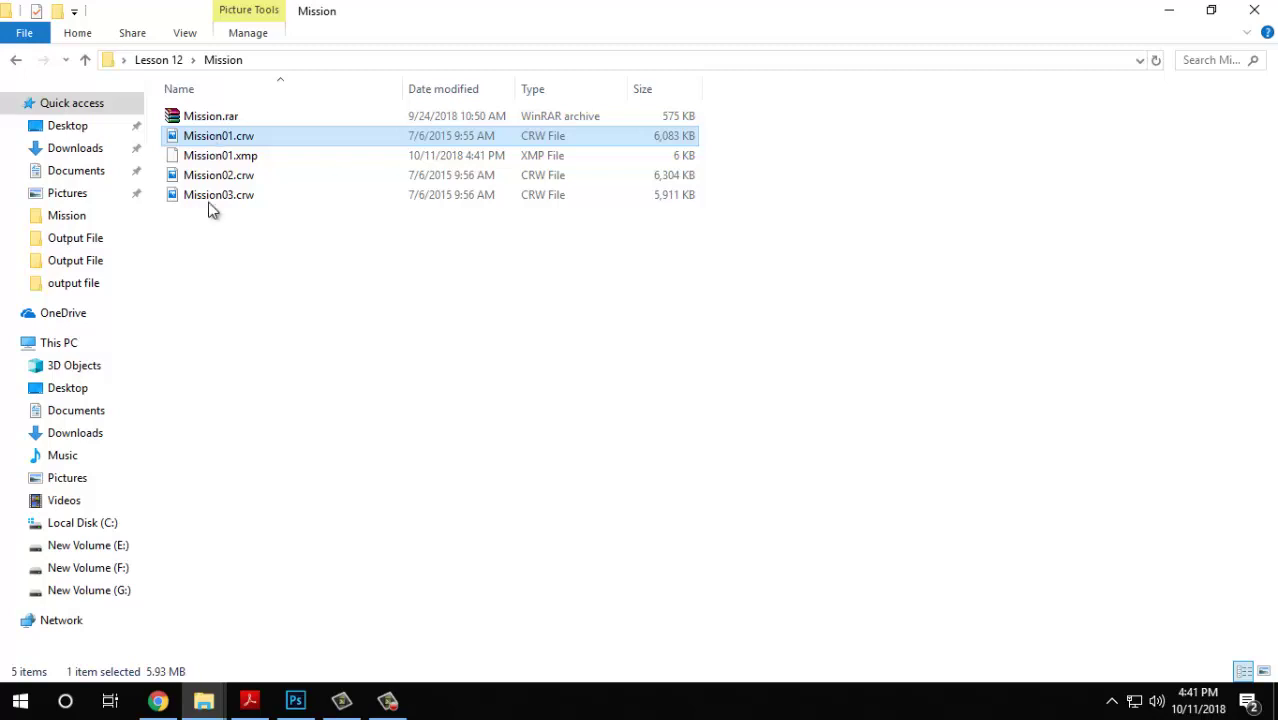
# Return to Photoshop, reopen Mission01.crw in Camera Raw to check its stored adjustments, and finish with Done.
pyautogui.click(295, 700)
pyautogui.click(50, 13)
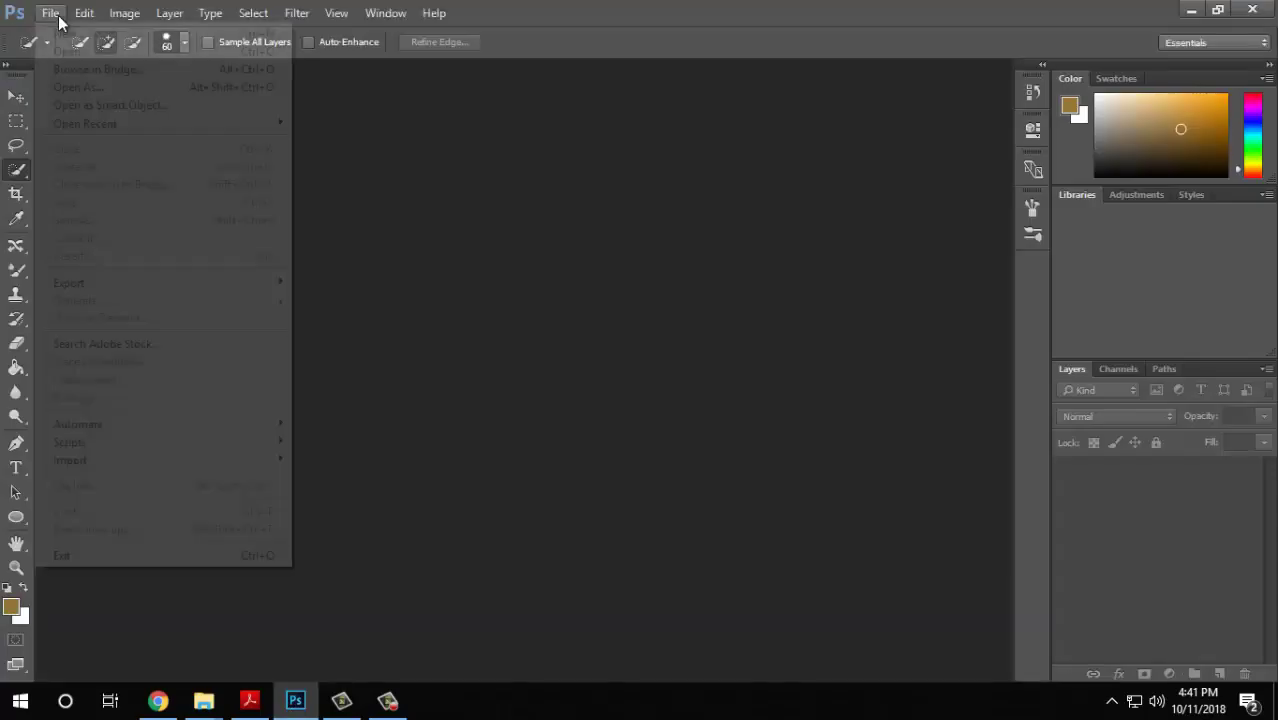
pyautogui.click(64, 54)
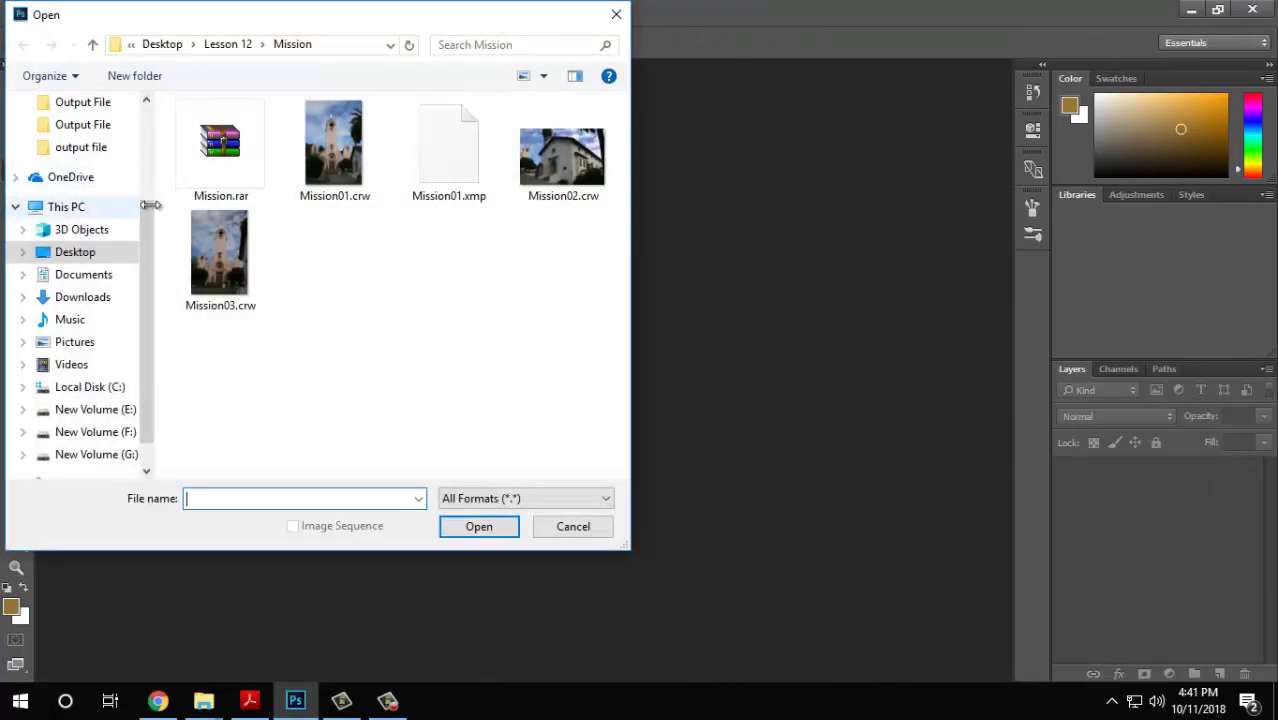
pyautogui.click(336, 150)
pyautogui.doubleClick(338, 155)
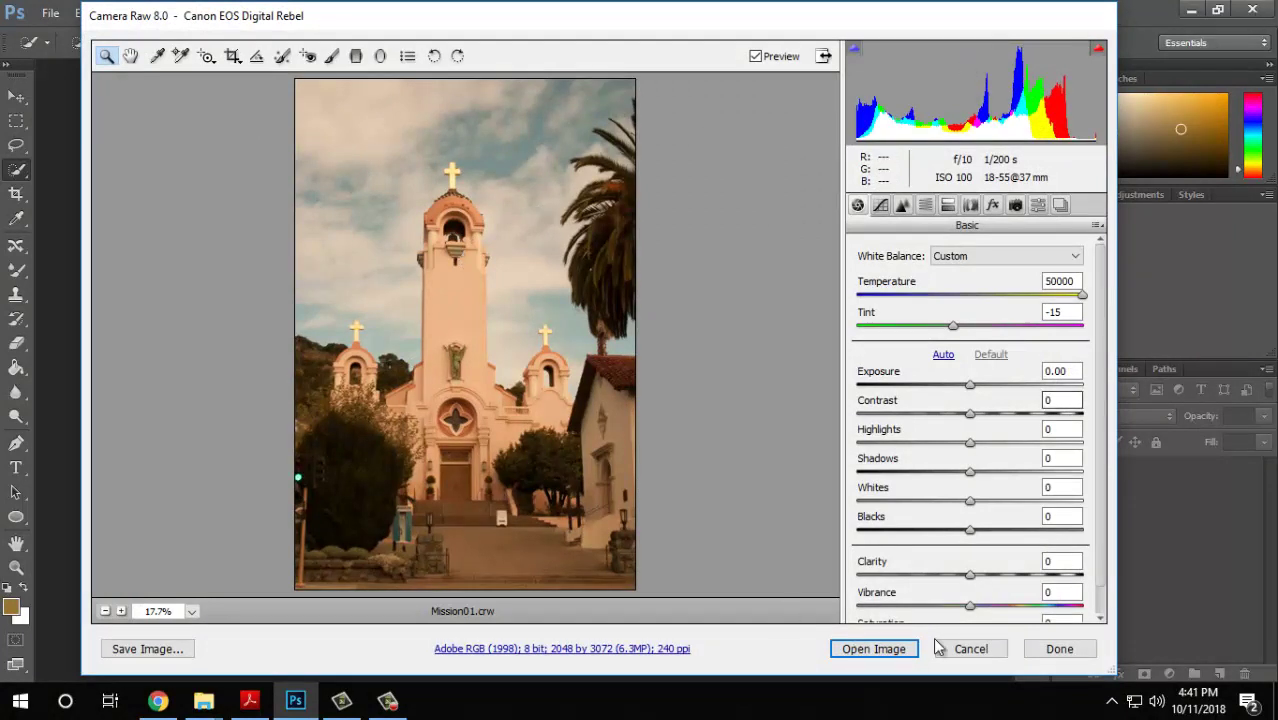
pyautogui.click(1058, 649)
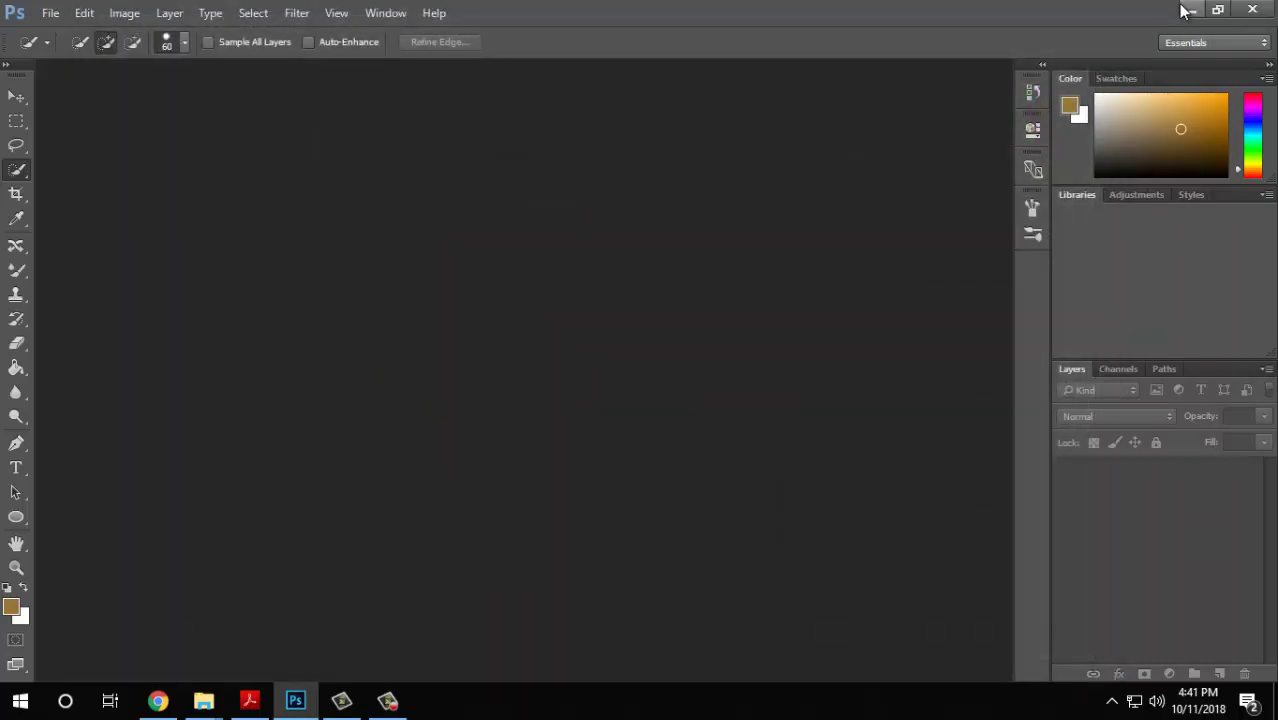
# Go back to the Mission folder in File Explorer, delete Mission01.xmp and select Mission01.crw.
pyautogui.click(1189, 9)
pyautogui.rightClick(208, 157)
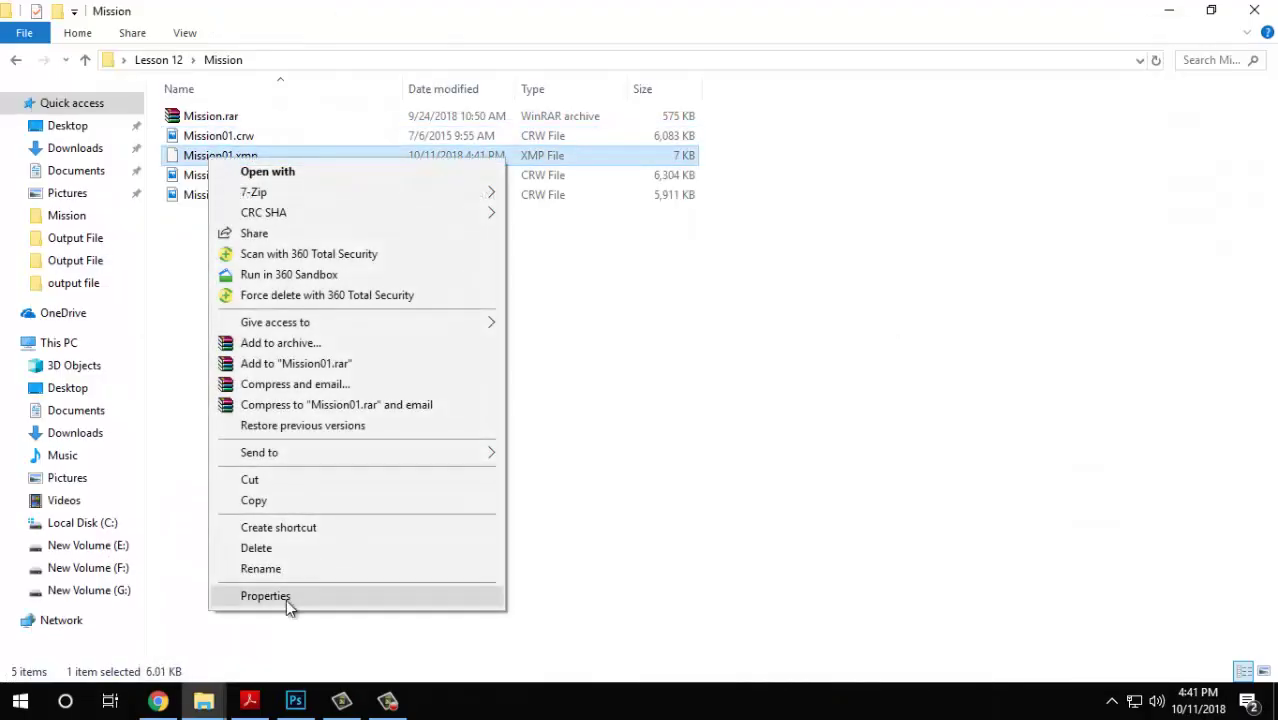
pyautogui.click(266, 548)
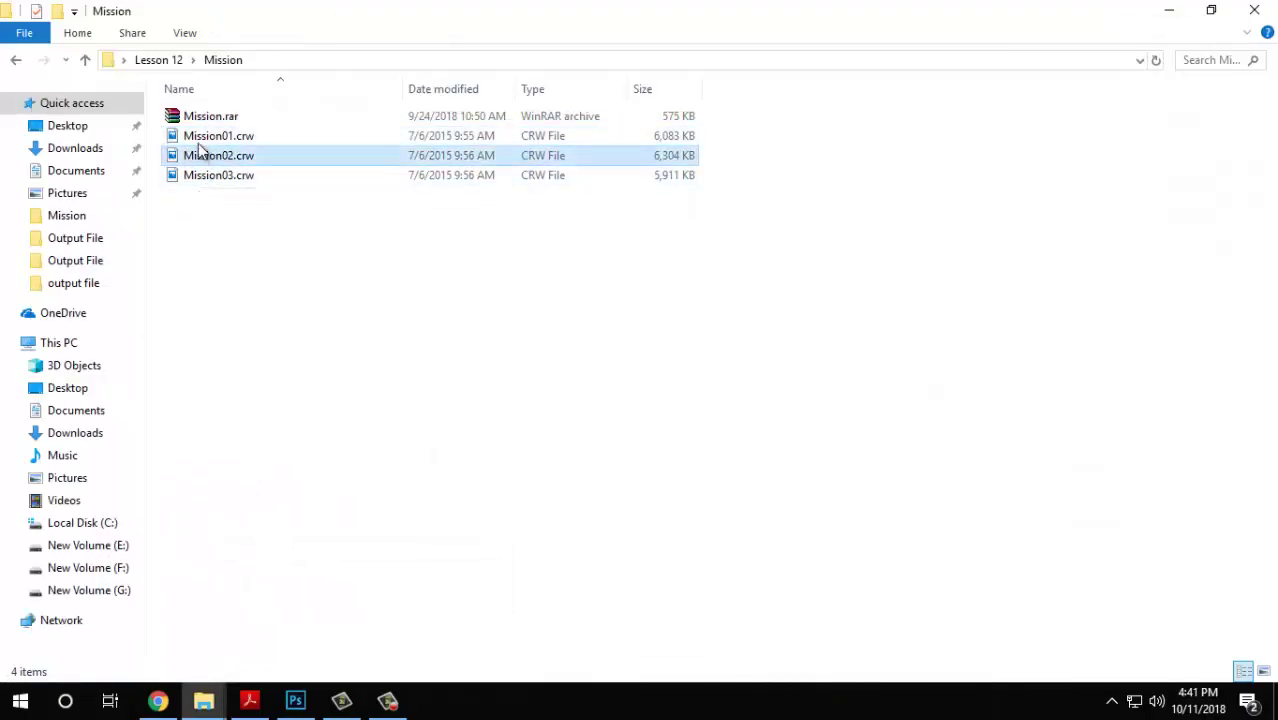
pyautogui.click(198, 142)
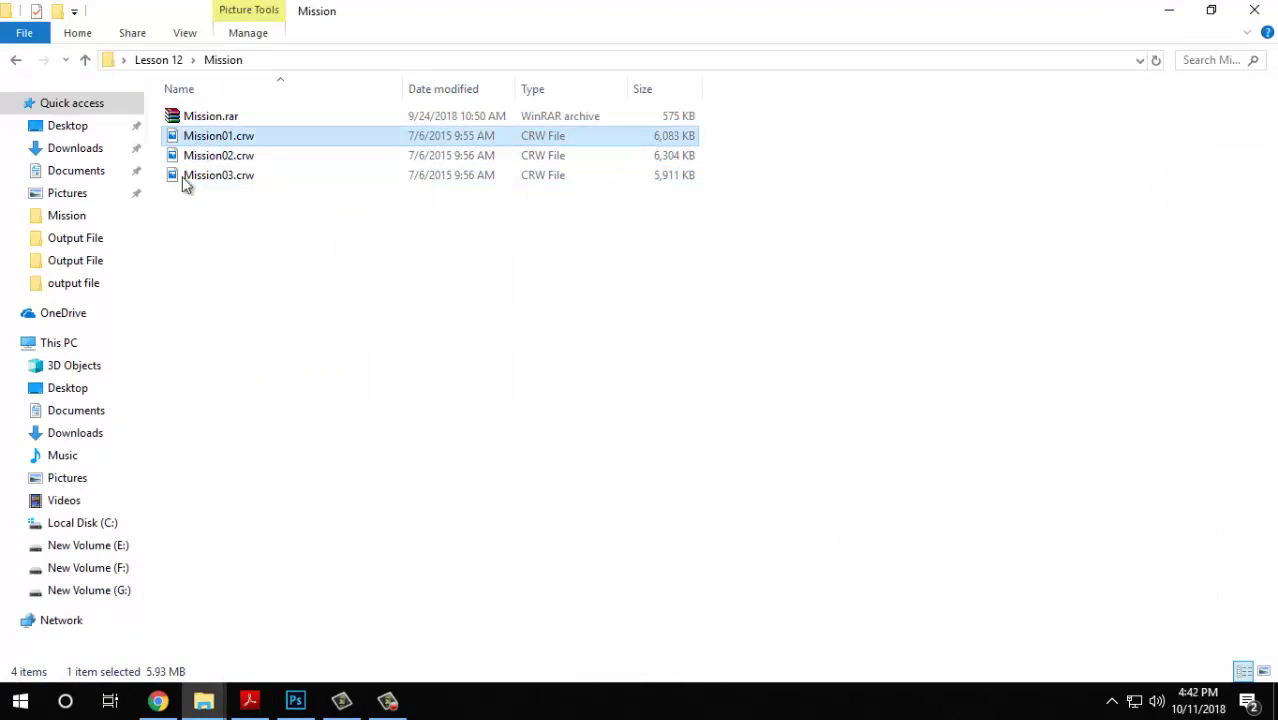
# Switch to Photoshop and reopen Mission01.crw in Camera Raw to check its settings without the sidecar file.
pyautogui.click(314, 706)
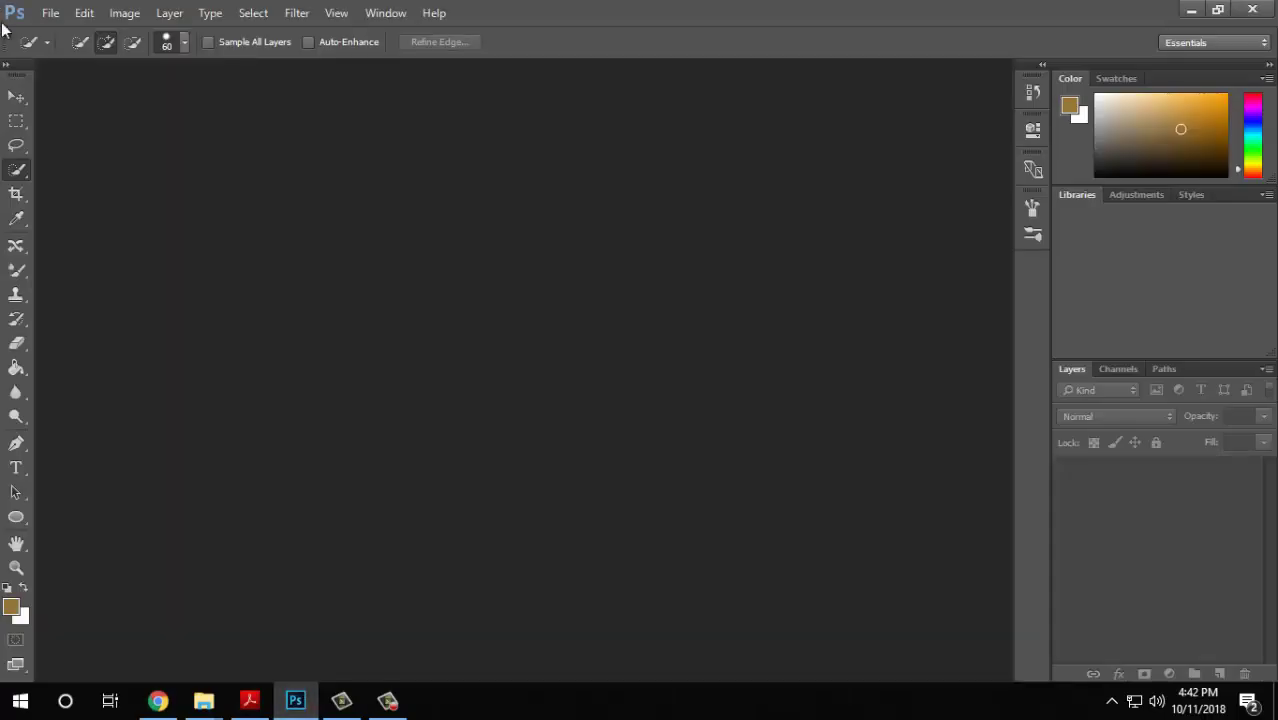
pyautogui.click(48, 12)
pyautogui.click(63, 48)
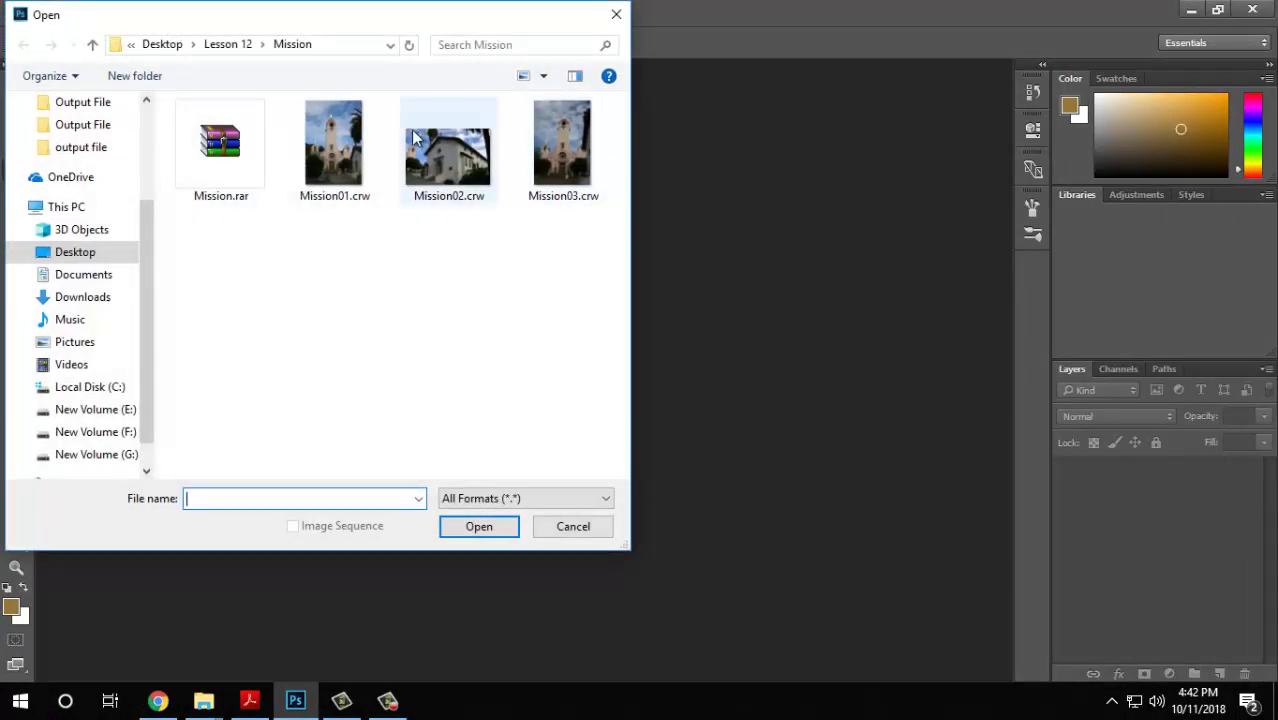
pyautogui.click(334, 145)
pyautogui.click(478, 525)
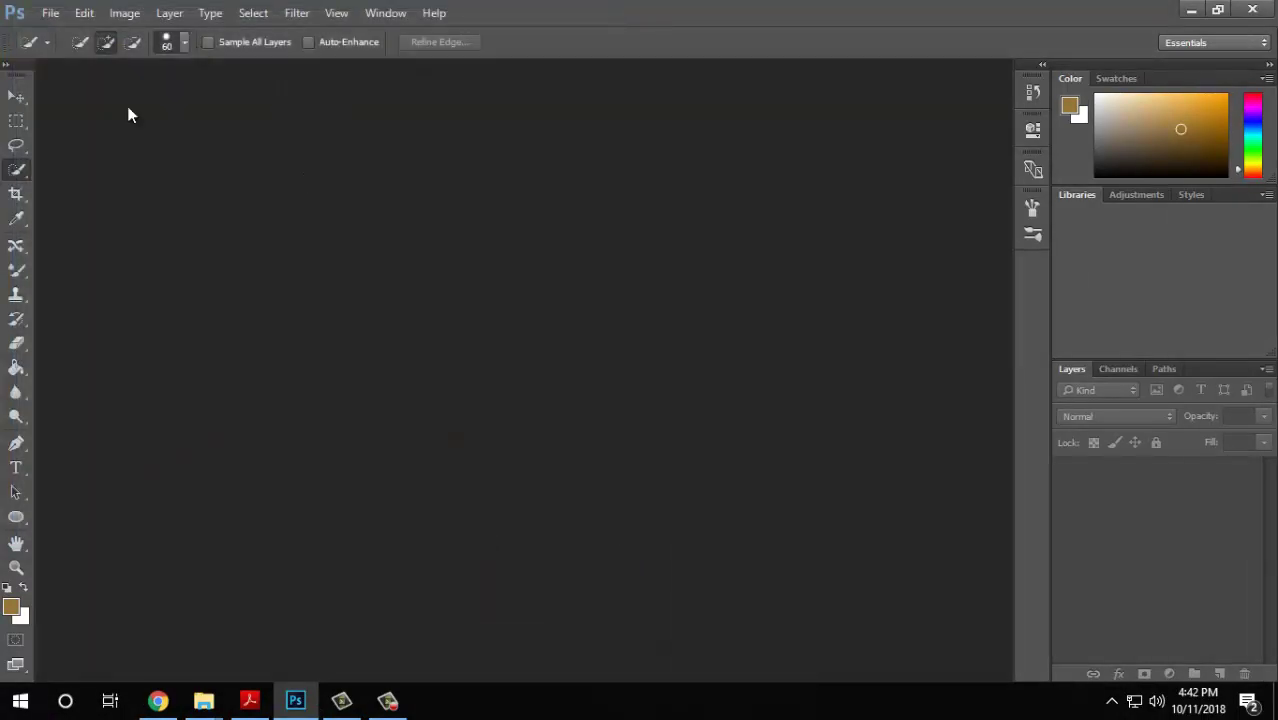
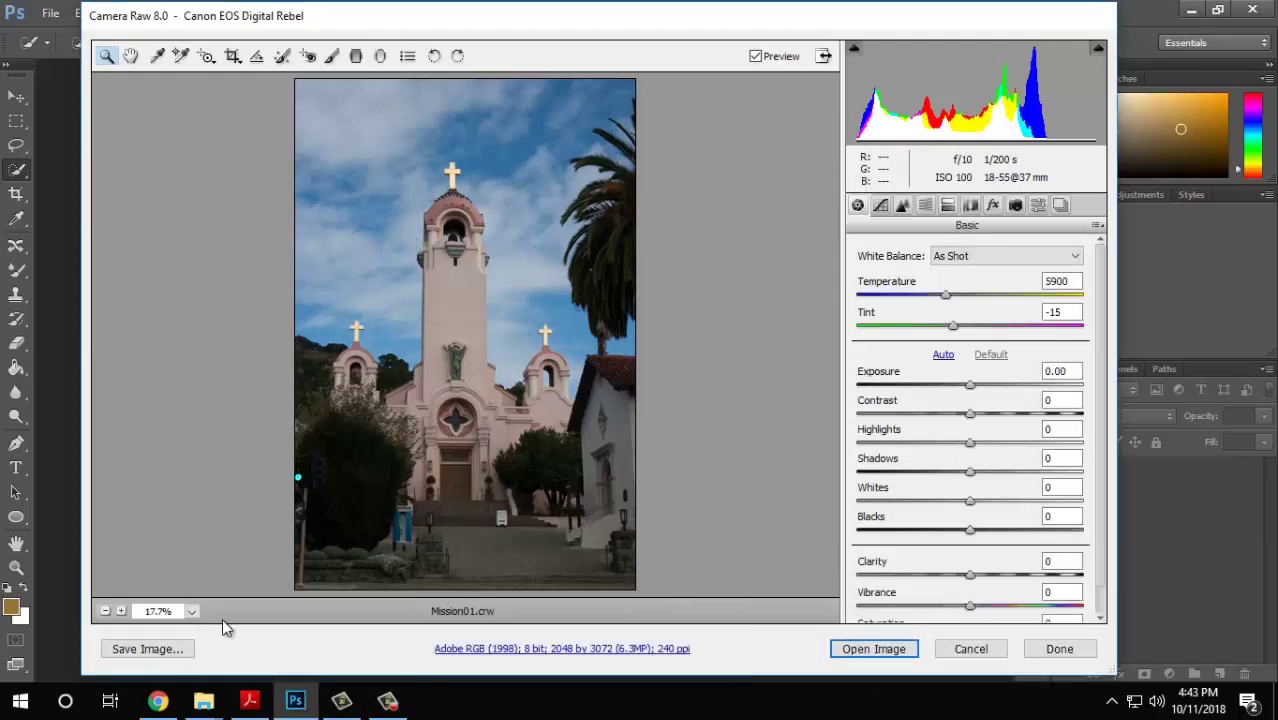
# Switch to the Photoshop CC lesson PDF in Acrobat Reader and review the section on synchronizing settings across images.
pyautogui.hotkey('alt', 'Tab')
pyautogui.scroll(-3, 526, 236)
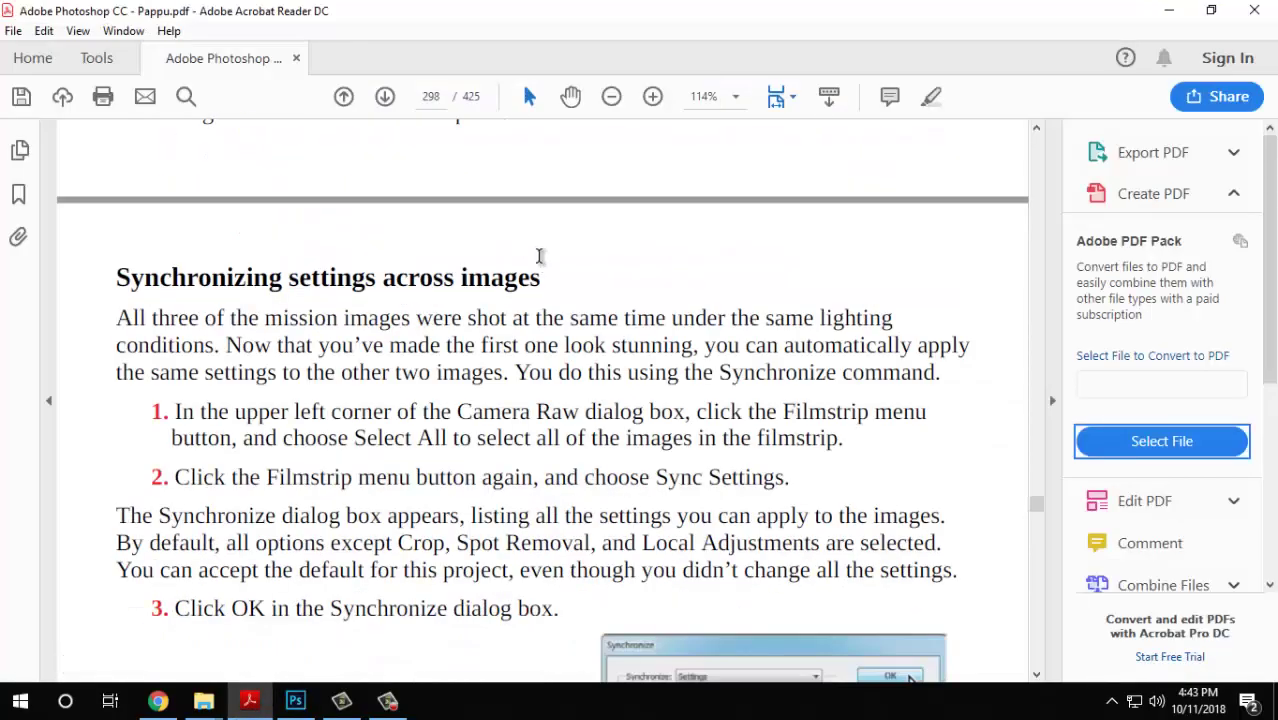
pyautogui.scroll(-5, 526, 236)
pyautogui.scroll(-2, 526, 236)
pyautogui.scroll(6, 526, 236)
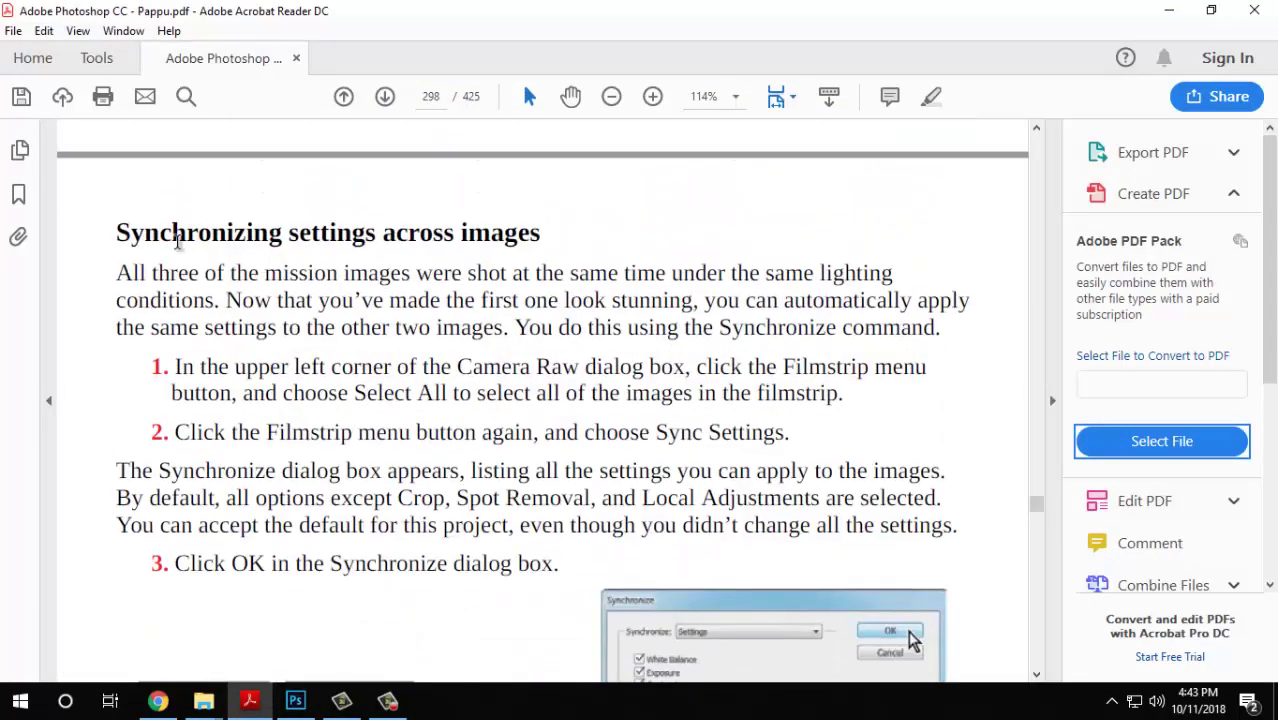
pyautogui.moveTo(130, 232); pyautogui.dragTo(378, 248)
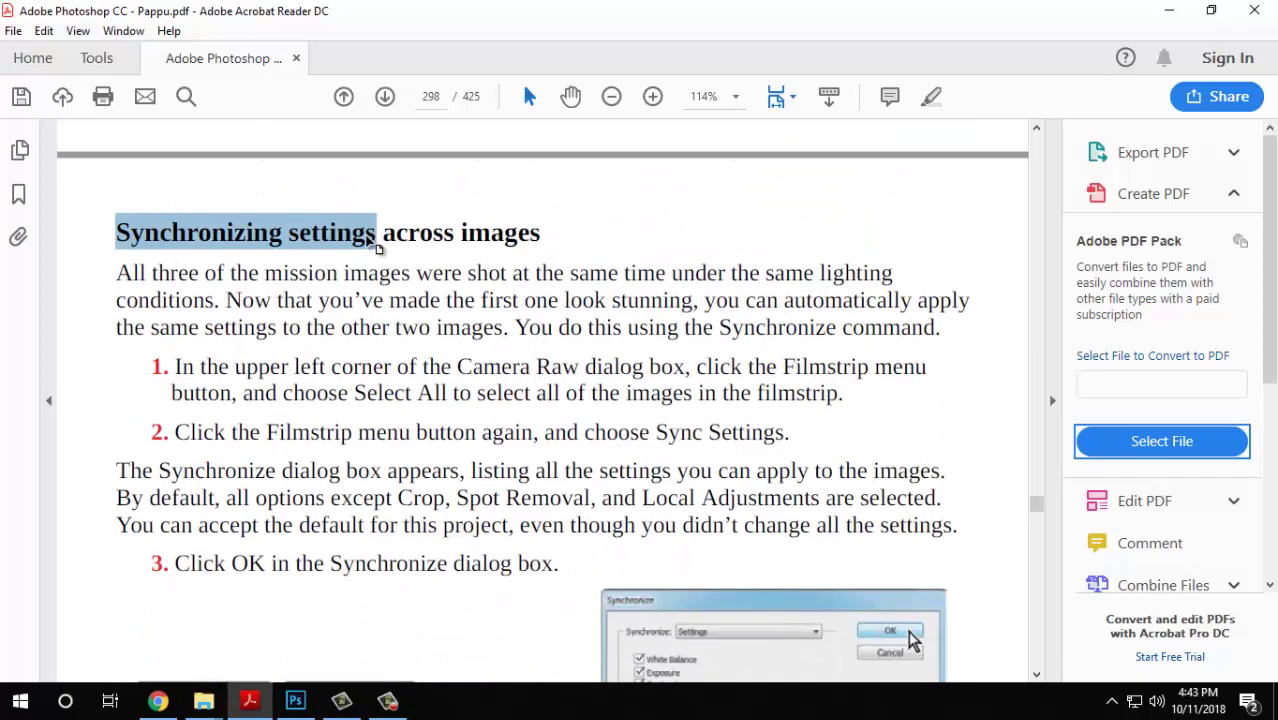
pyautogui.scroll(-10, 380, 236)
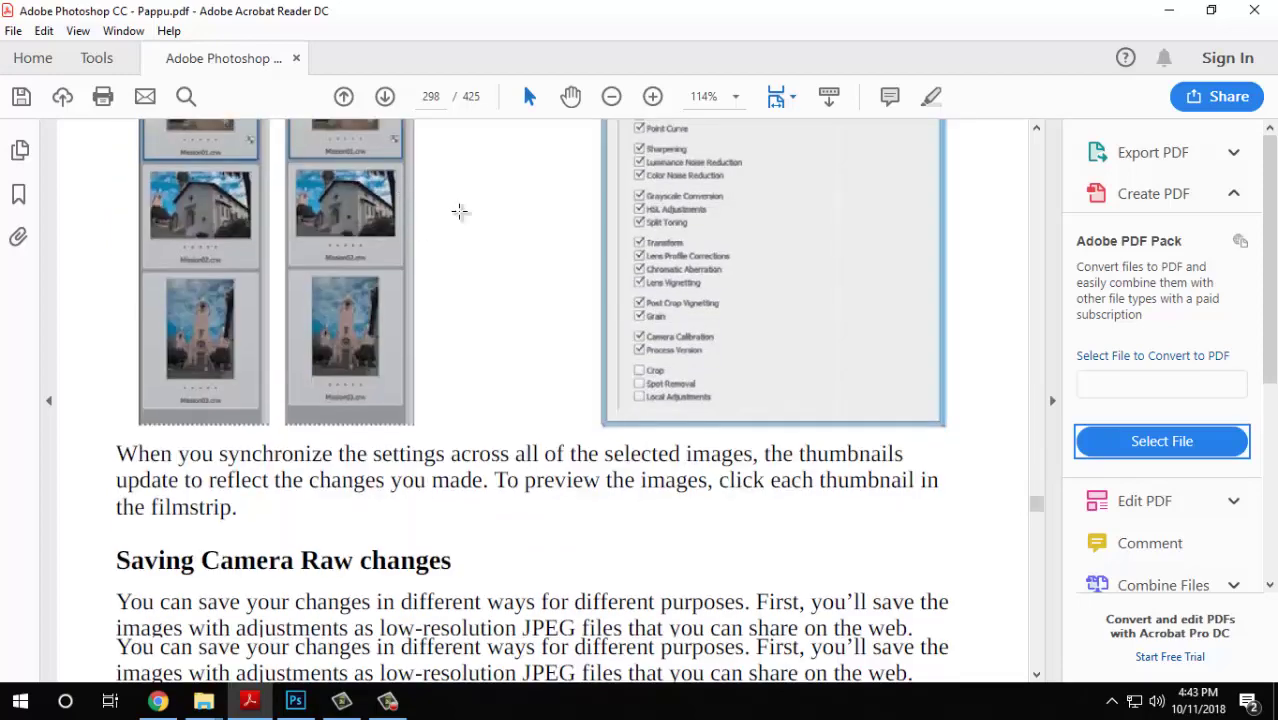
pyautogui.scroll(5, 506, 196)
# Highlight the heading "Saving Camera Raw changes" in the PDF.
pyautogui.scroll(-2, 479, 228)
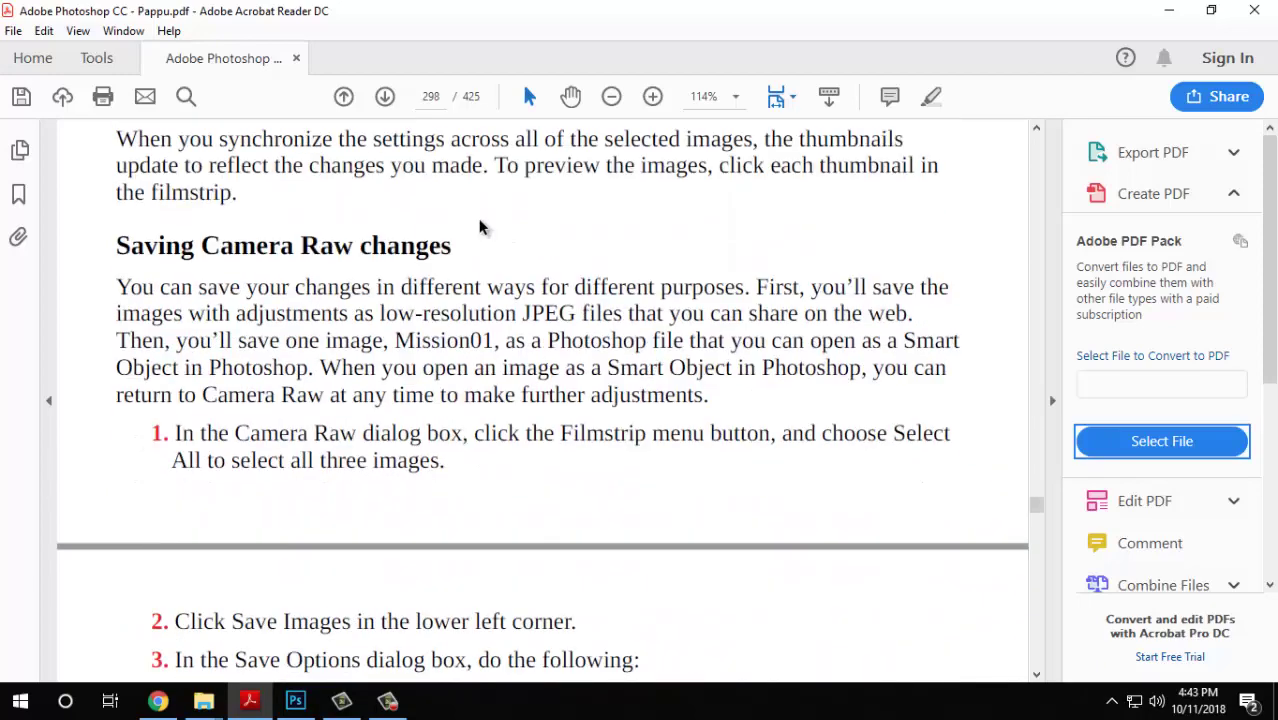
pyautogui.moveTo(176, 192); pyautogui.dragTo(458, 205)
pyautogui.rightClick(394, 206)
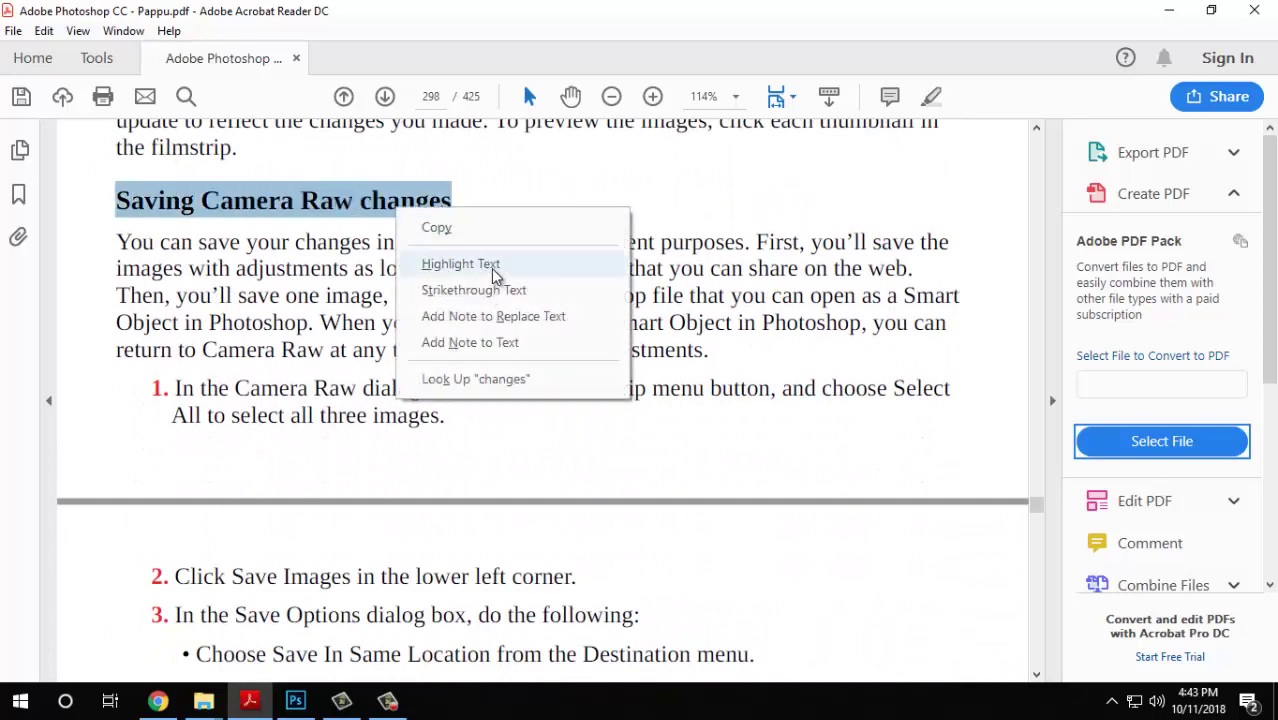
pyautogui.click(480, 264)
# Find the file format descriptions on page 302 and highlight "(Adobe Digital Negative)" in the DNG bullet.
pyautogui.scroll(-3, 572, 320)
pyautogui.scroll(-12, 572, 320)
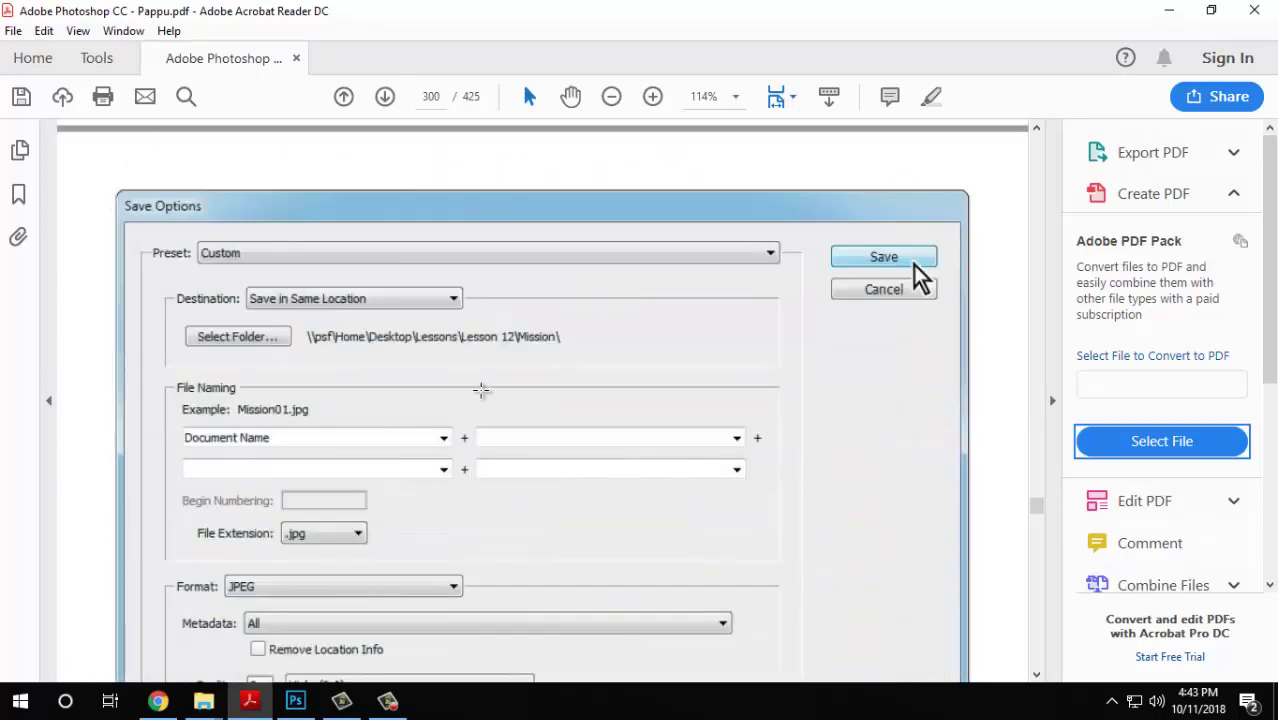
pyautogui.scroll(-3, 525, 449)
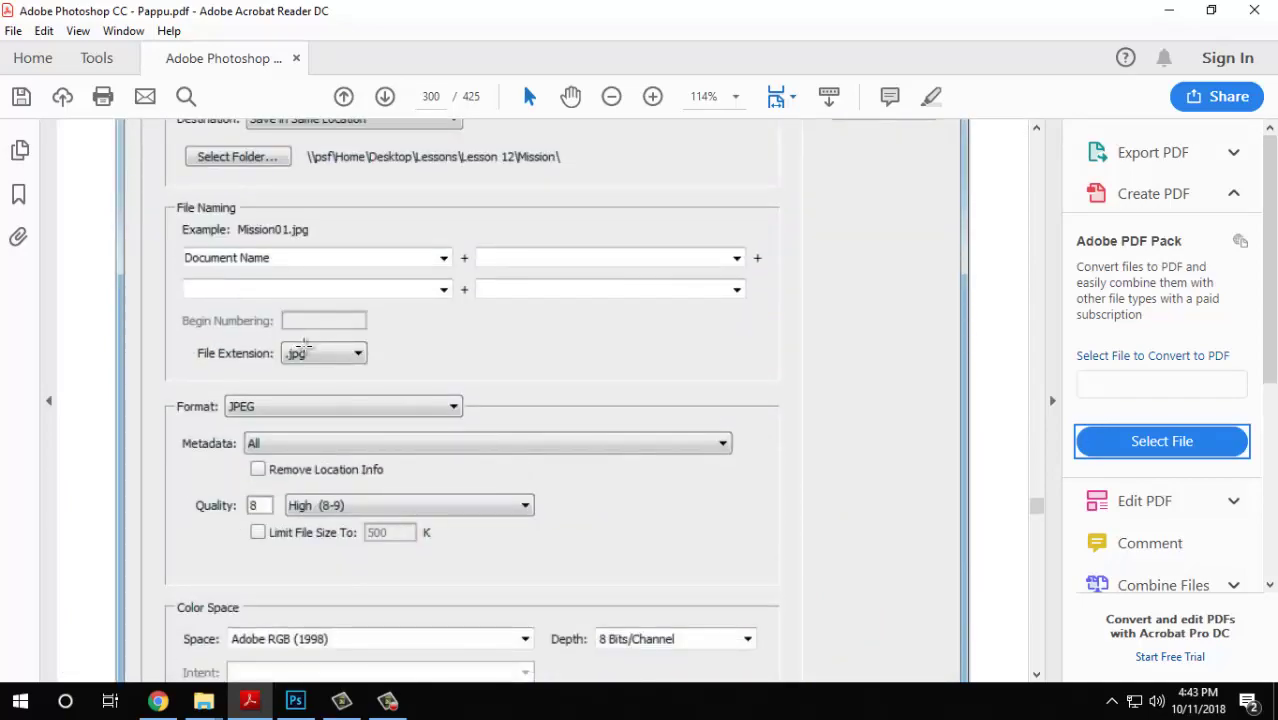
pyautogui.scroll(-20, 445, 300)
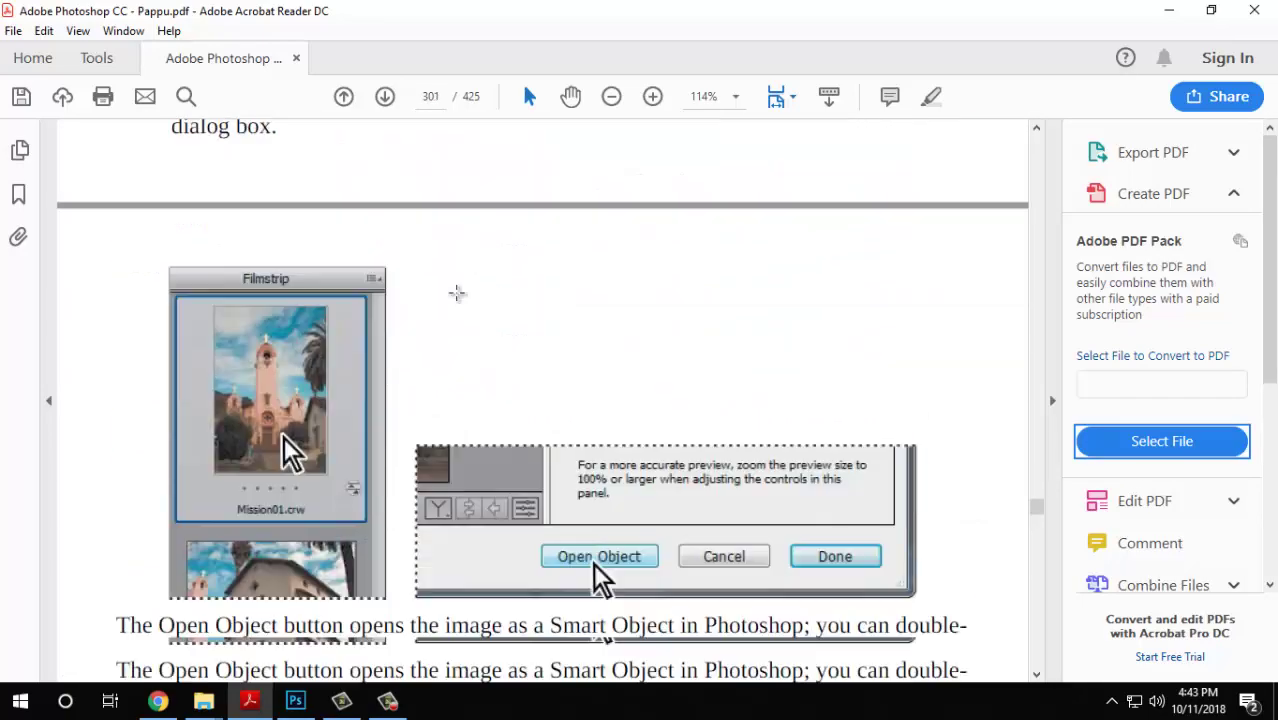
pyautogui.scroll(-12, 458, 300)
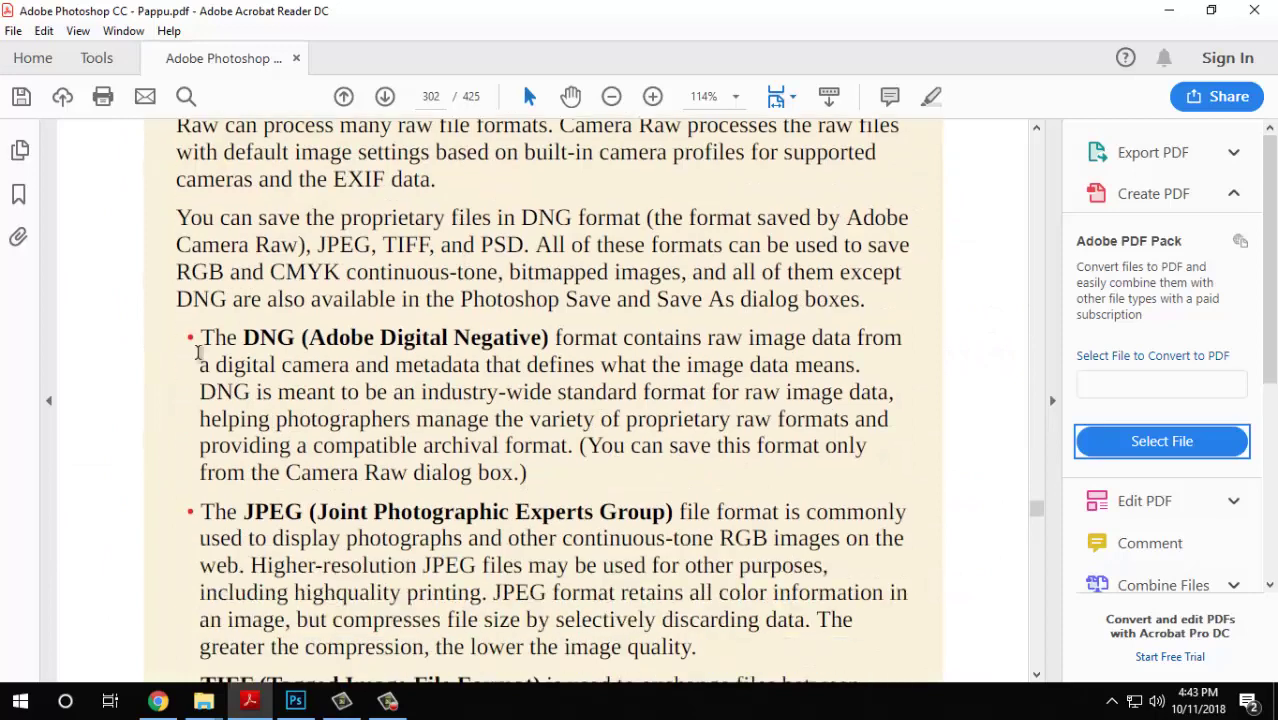
pyautogui.moveTo(238, 331); pyautogui.dragTo(546, 339)
pyautogui.click(600, 396)
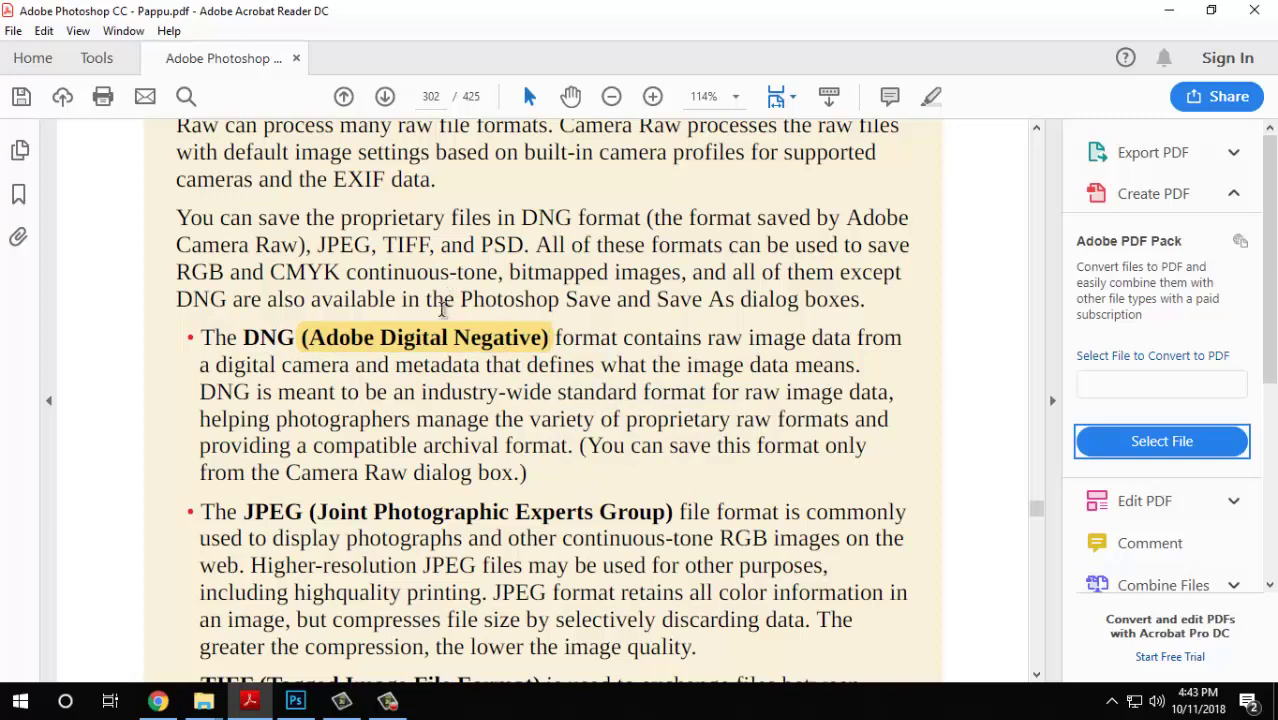
# Highlight "JPEG (Joint Photographic Experts Group) file" in the JPEG bullet.
pyautogui.scroll(-3, 420, 380)
pyautogui.moveTo(244, 378); pyautogui.dragTo(708, 378)
pyautogui.rightClick(503, 372)
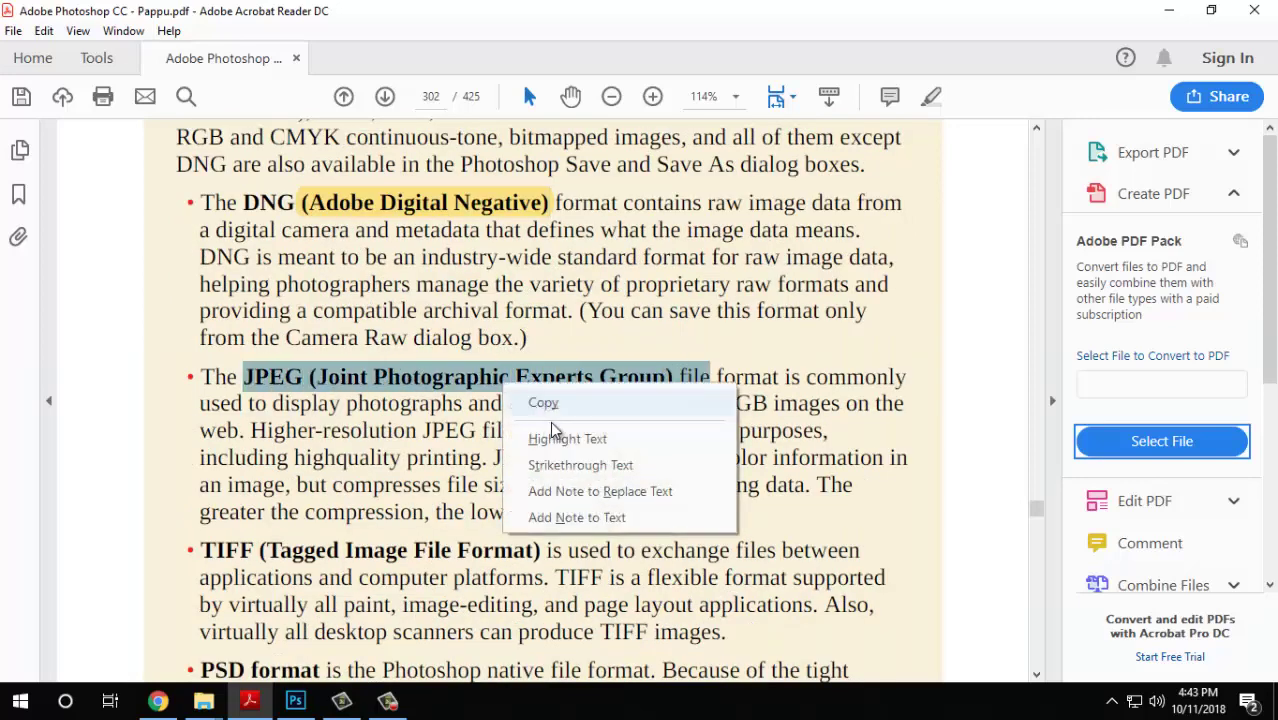
pyautogui.click(560, 437)
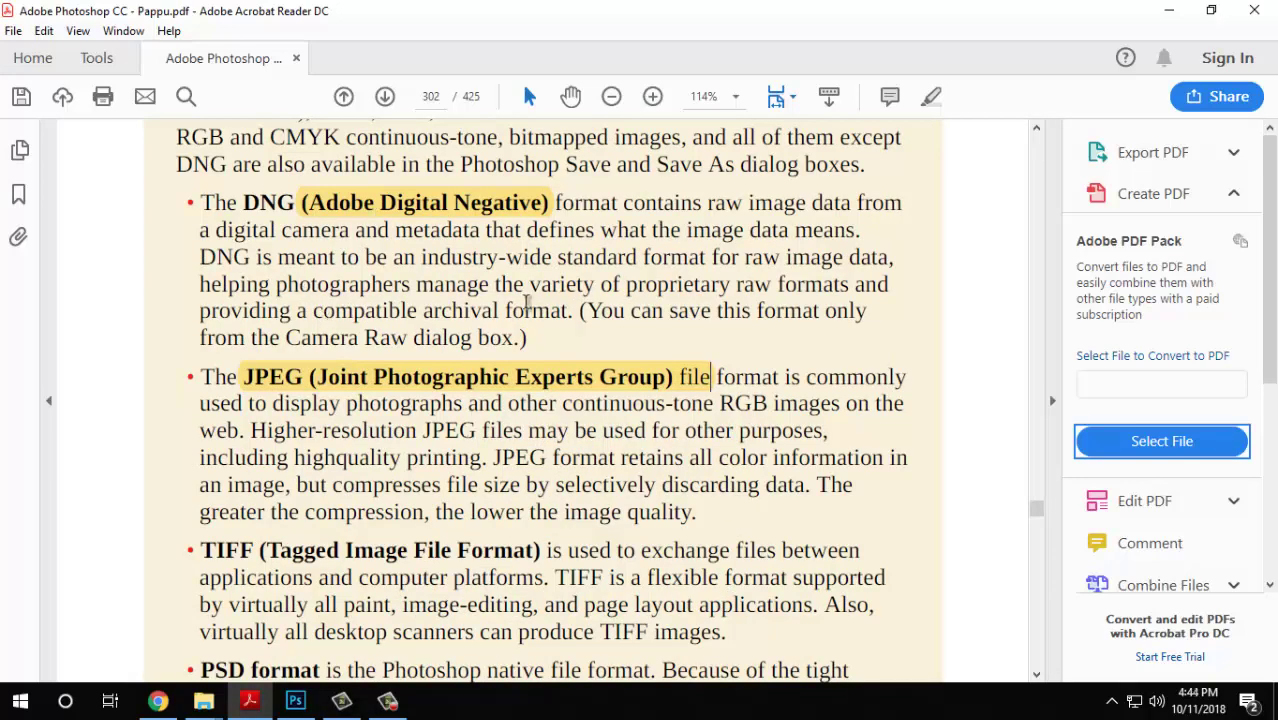
# Highlight "PSD format" and "Photoshop native file" in the PSD bullet.
pyautogui.scroll(-3, 588, 312)
pyautogui.moveTo(202, 356); pyautogui.dragTo(319, 356)
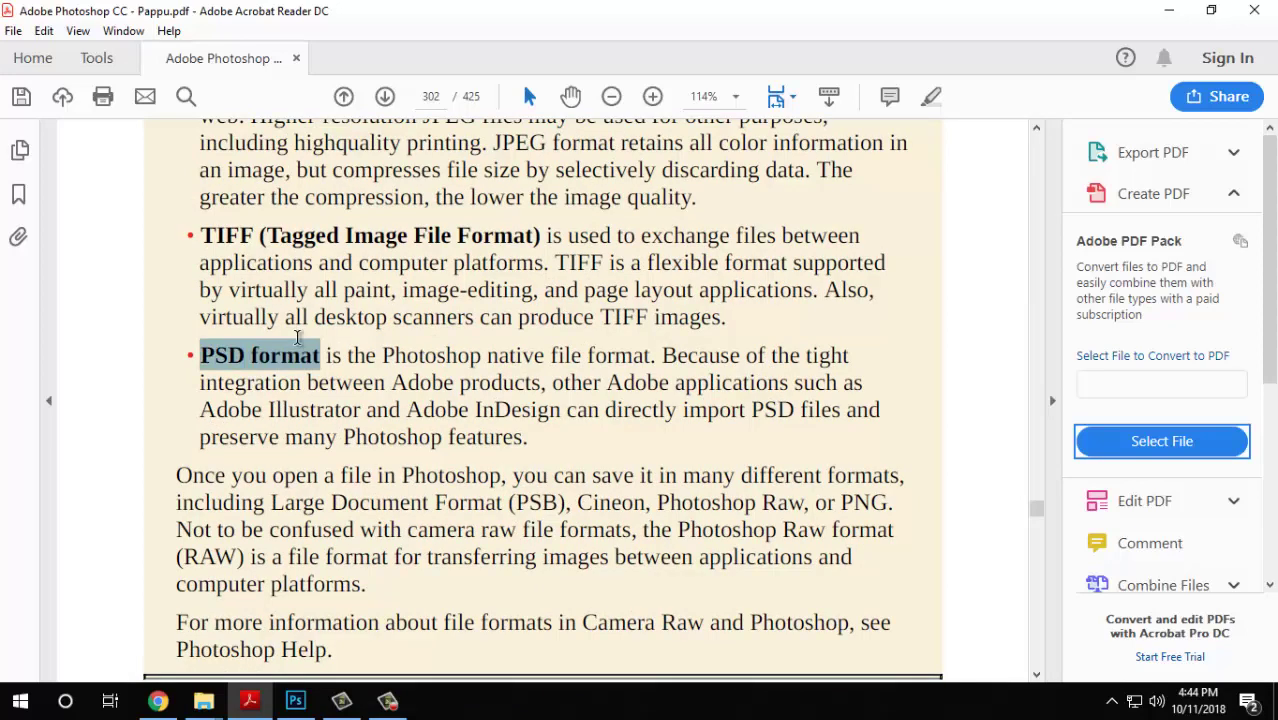
pyautogui.rightClick(320, 358)
pyautogui.click(385, 414)
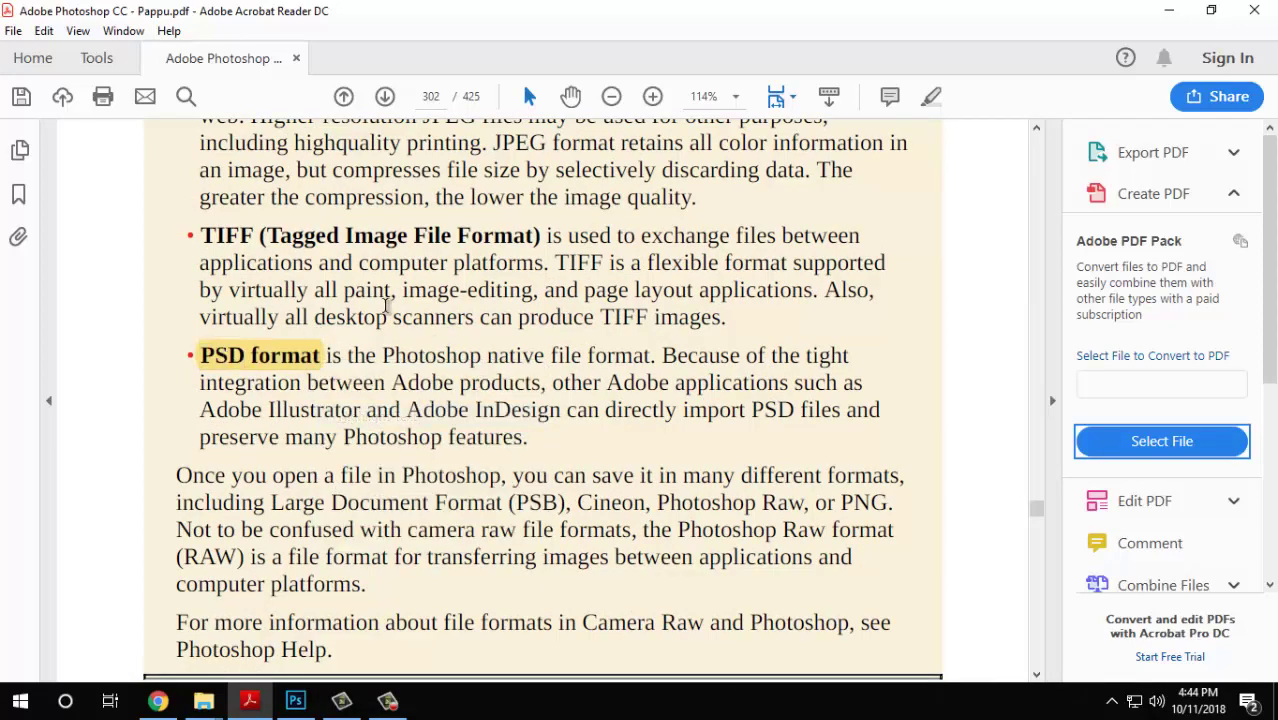
pyautogui.moveTo(385, 355); pyautogui.dragTo(580, 356)
pyautogui.rightClick(550, 360)
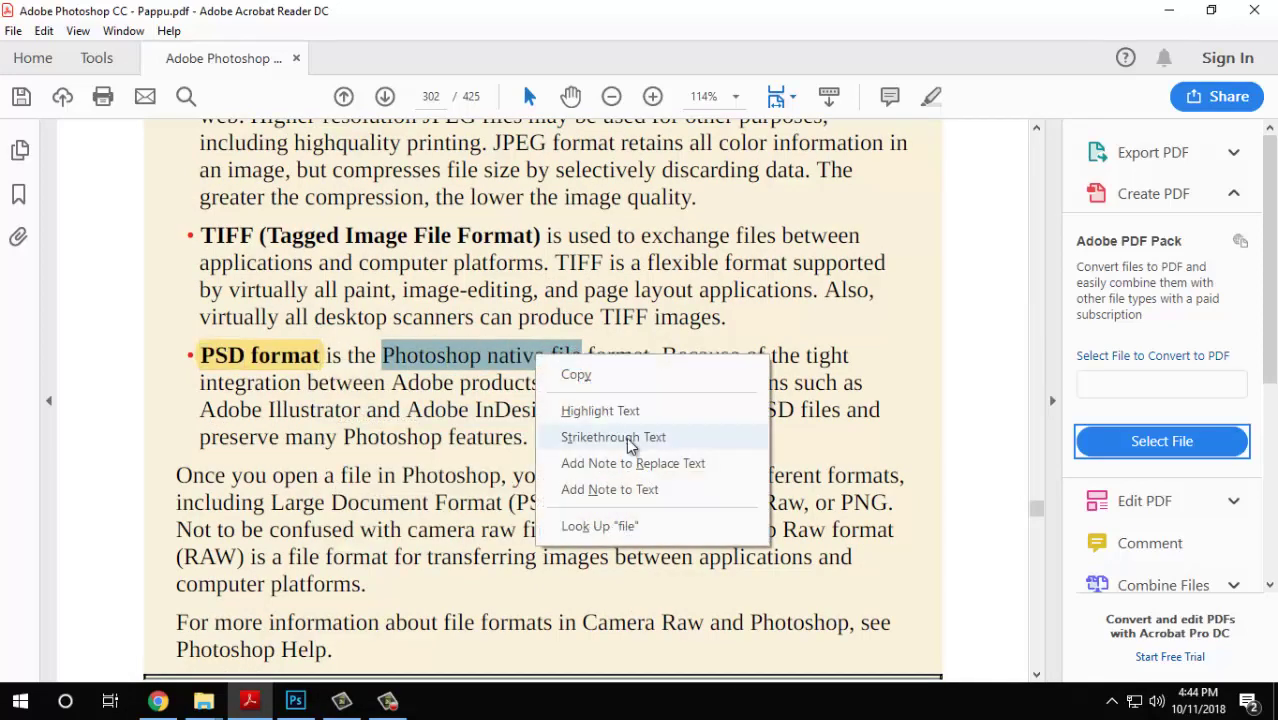
pyautogui.click(616, 410)
# Review the DNG, JPEG, TIFF and PSD format descriptions on page 302.
pyautogui.scroll(-2, 616, 410)
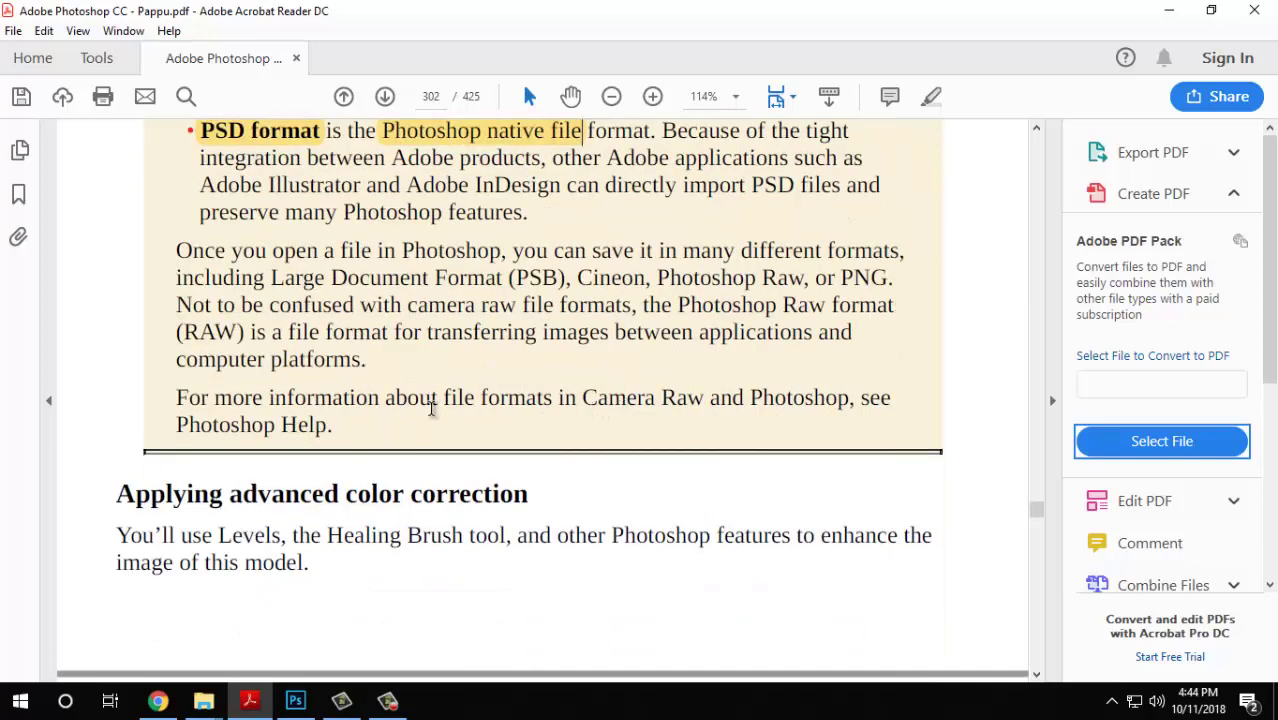
pyautogui.scroll(2, 425, 400)
pyautogui.scroll(1, 417, 392)
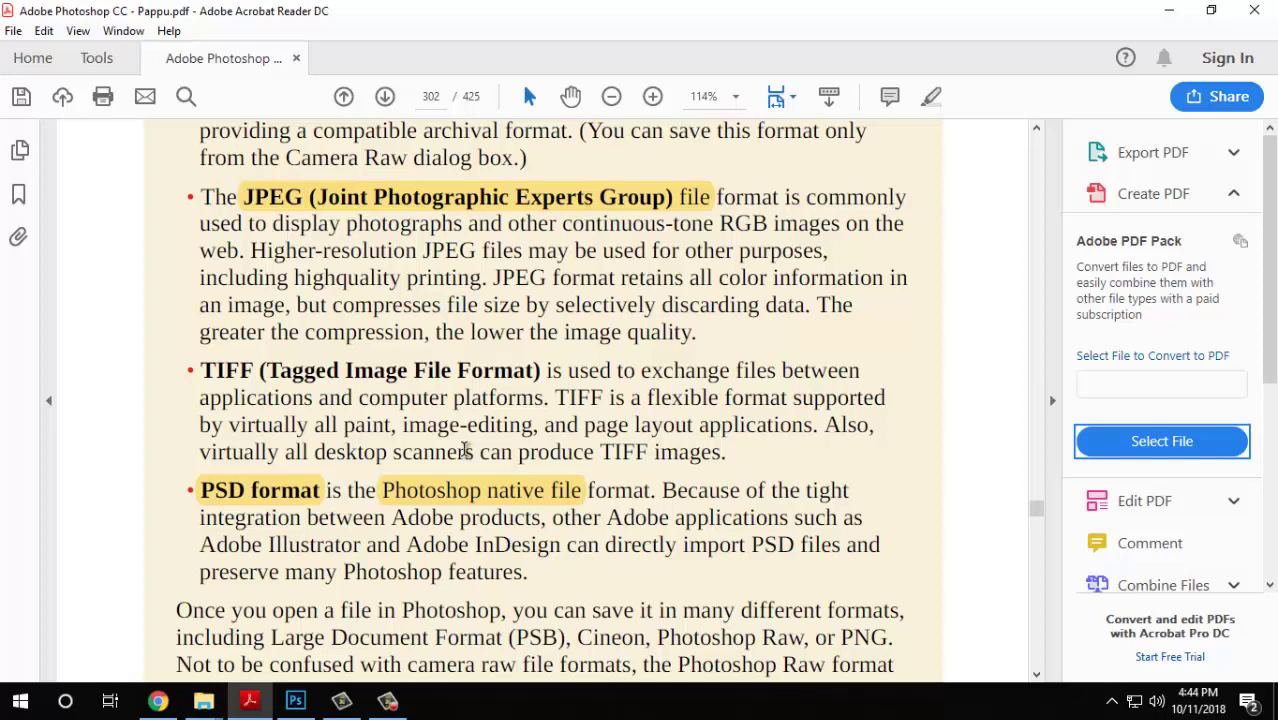
pyautogui.scroll(3, 478, 438)
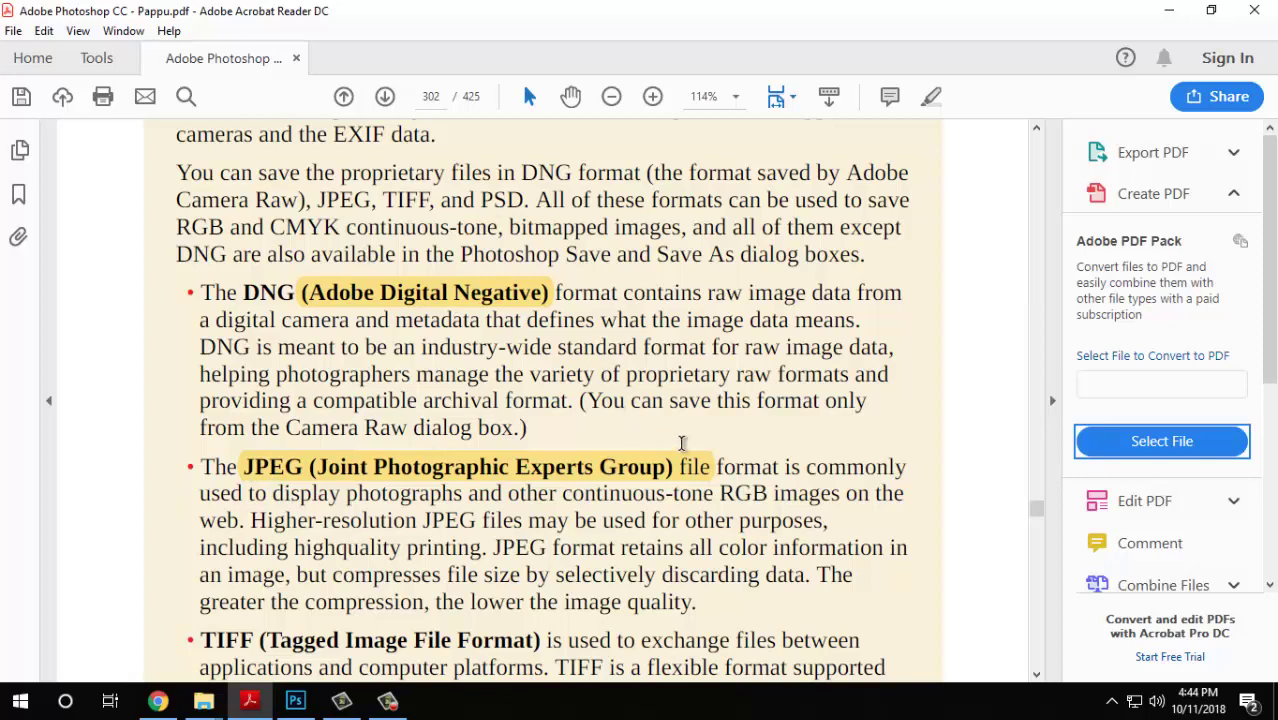
pyautogui.scroll(3, 682, 443)
pyautogui.scroll(-3, 651, 410)
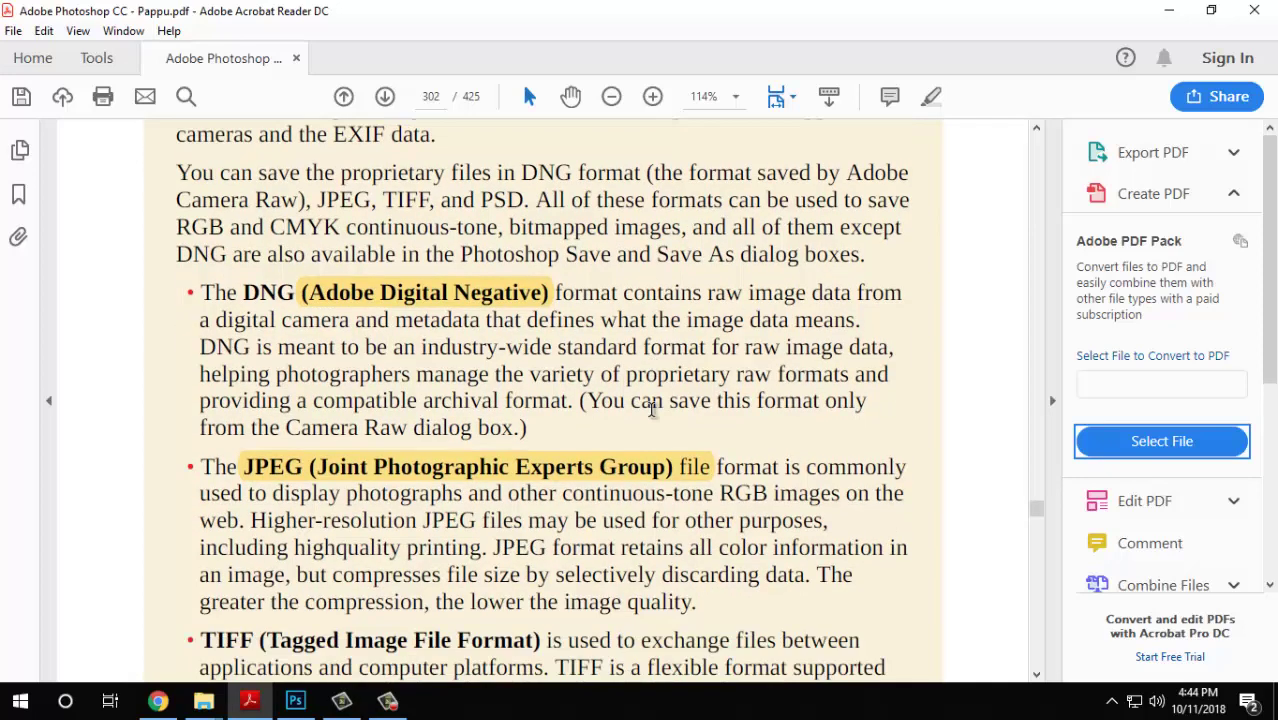